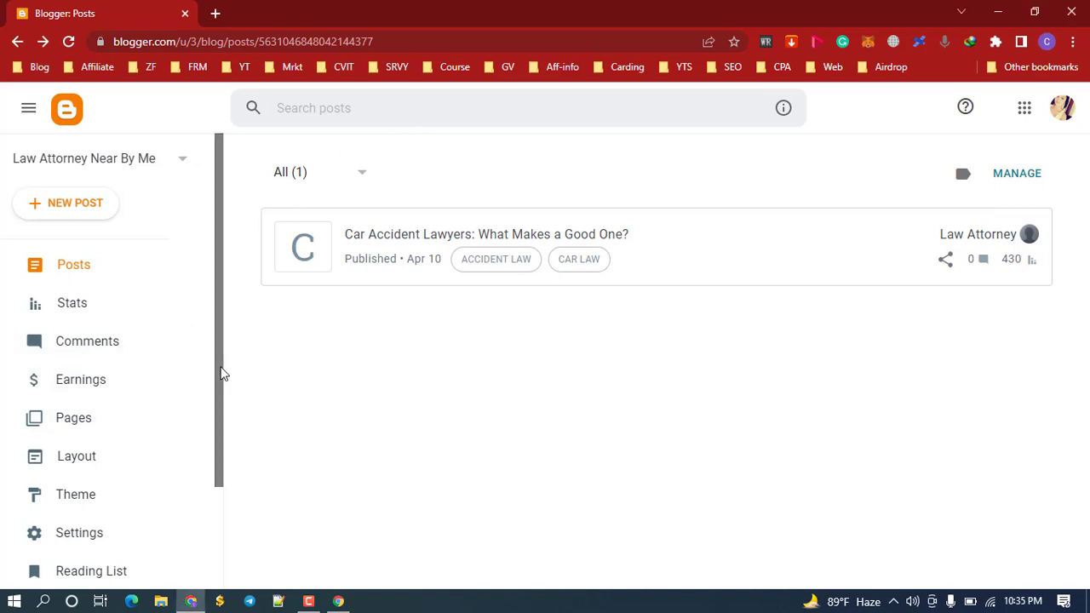
Open the live Law Attorney Near By Me blog and look over its home page
left_click_drag(220, 373, 221, 457)
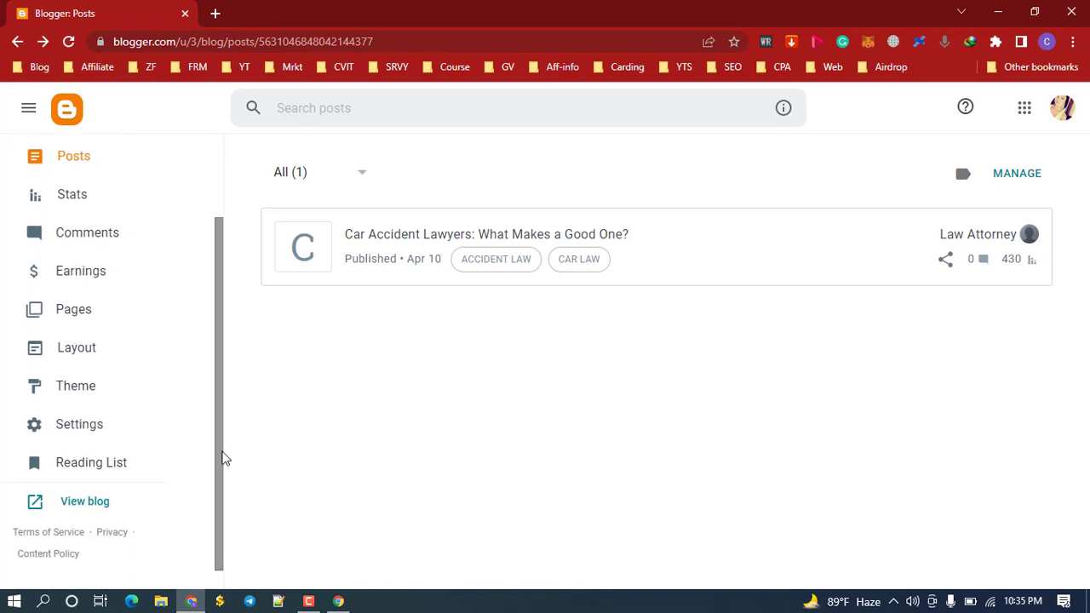
left_click(70, 503)
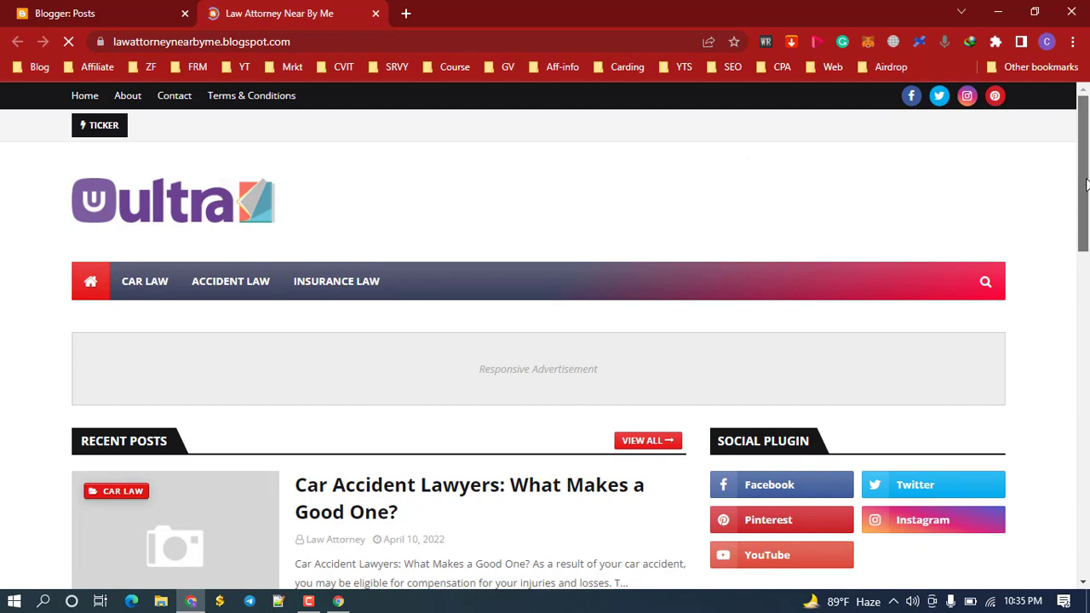
left_click_drag(1084, 183, 1075, 294)
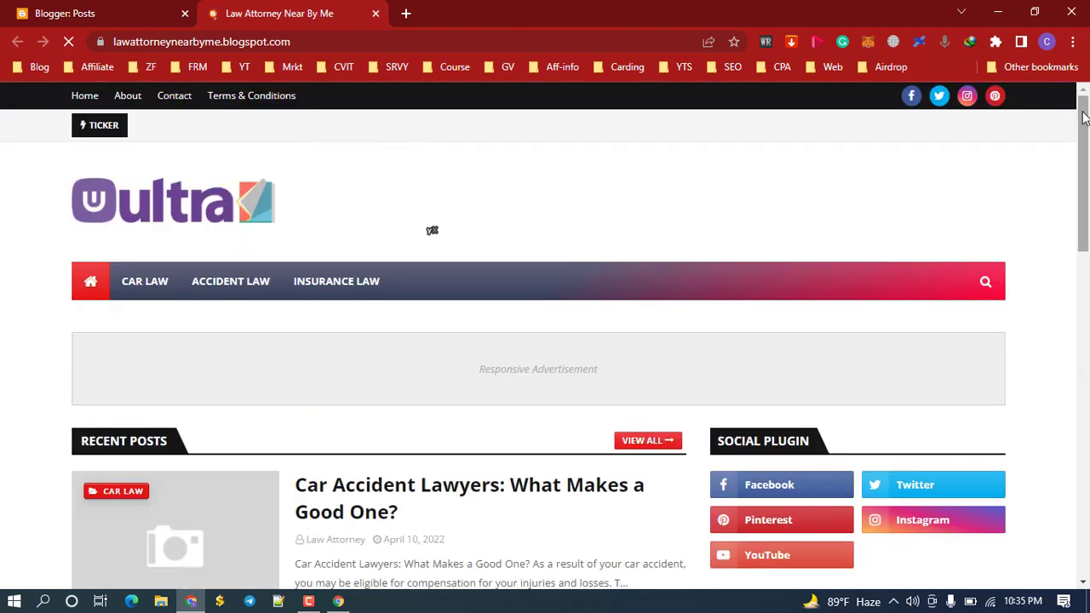
mouse_move(1083, 117)
left_mouse_down()
mouse_move(1048, 440)
mouse_move(1087, 258)
mouse_move(1082, 102)
left_mouse_up()
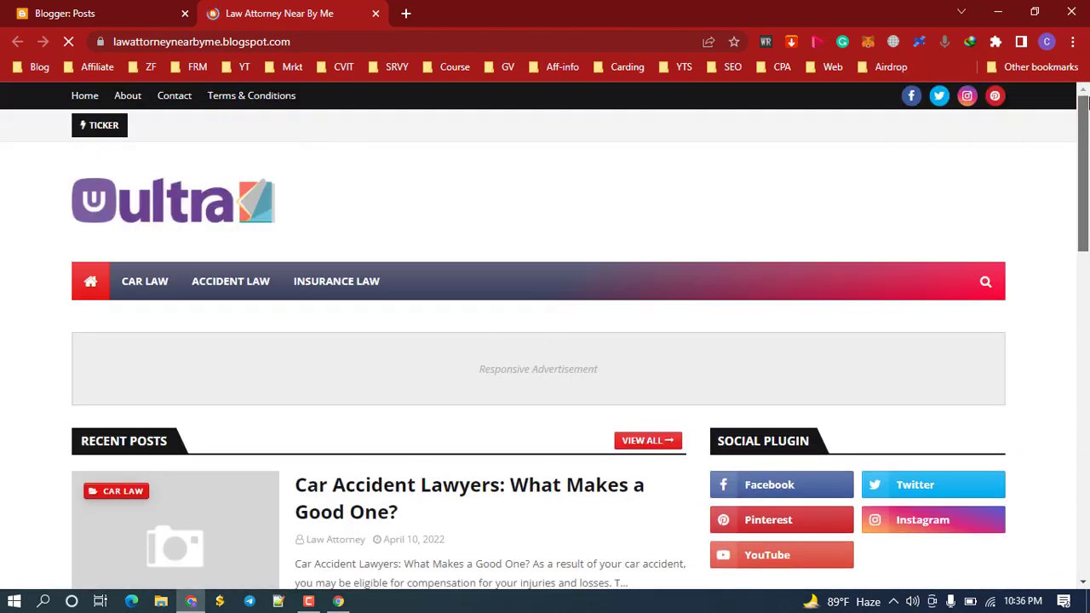
scroll(596, 165, "down", 2)
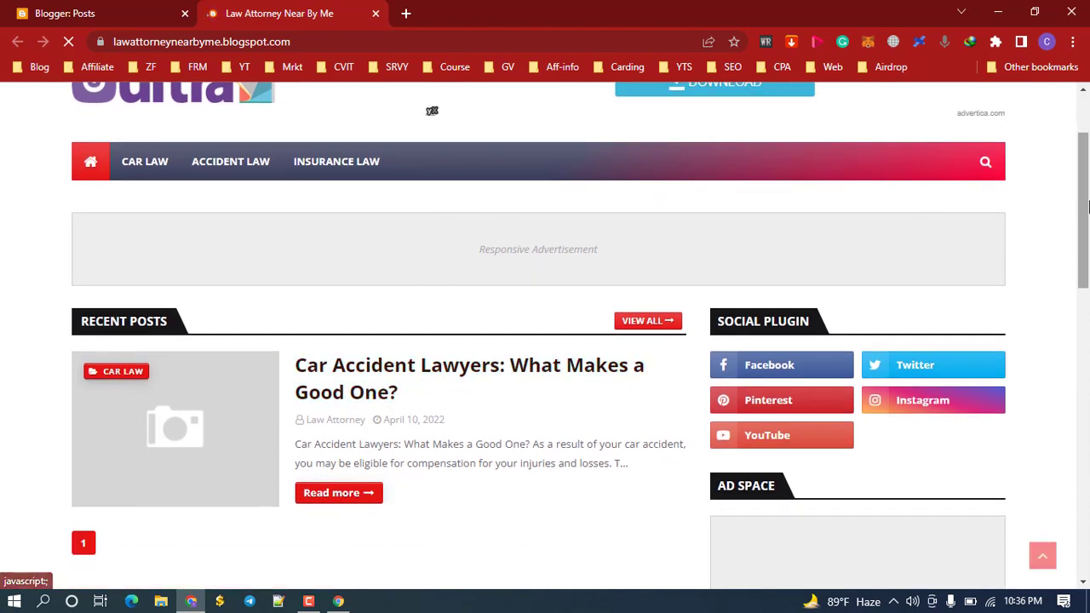
scroll(1087, 206, "up", 2)
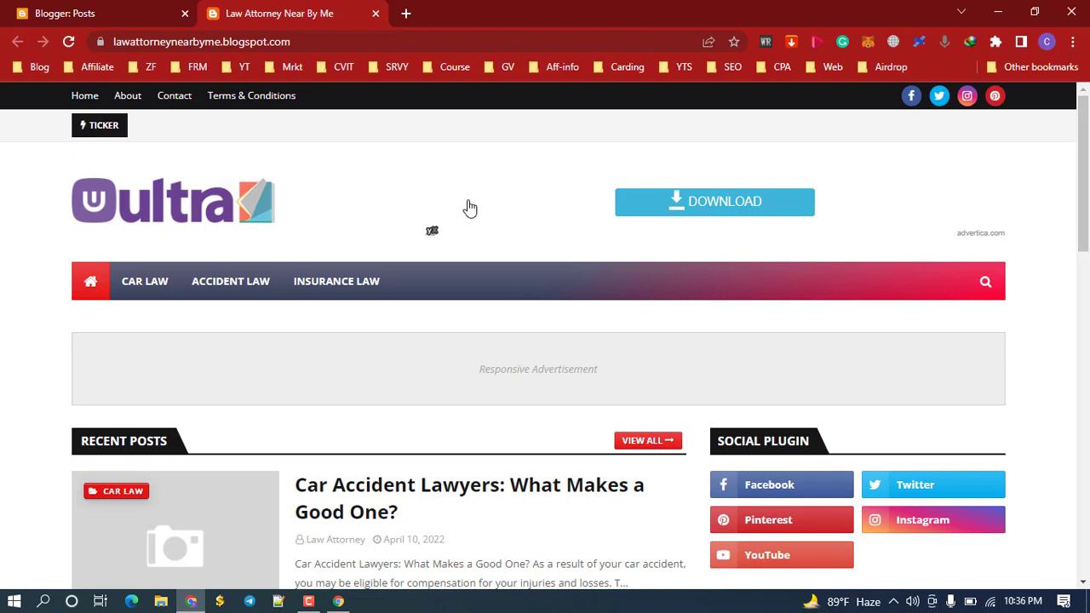
Return to the Blogger dashboard and create a new blank post in the editor
left_click(110, 10)
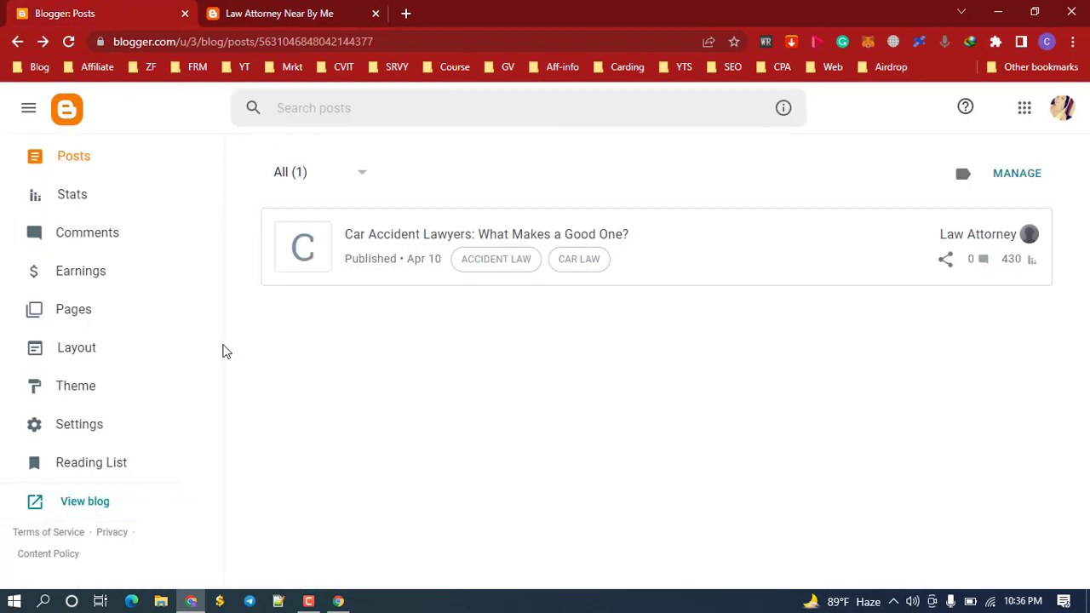
scroll(222, 345, "up", 2)
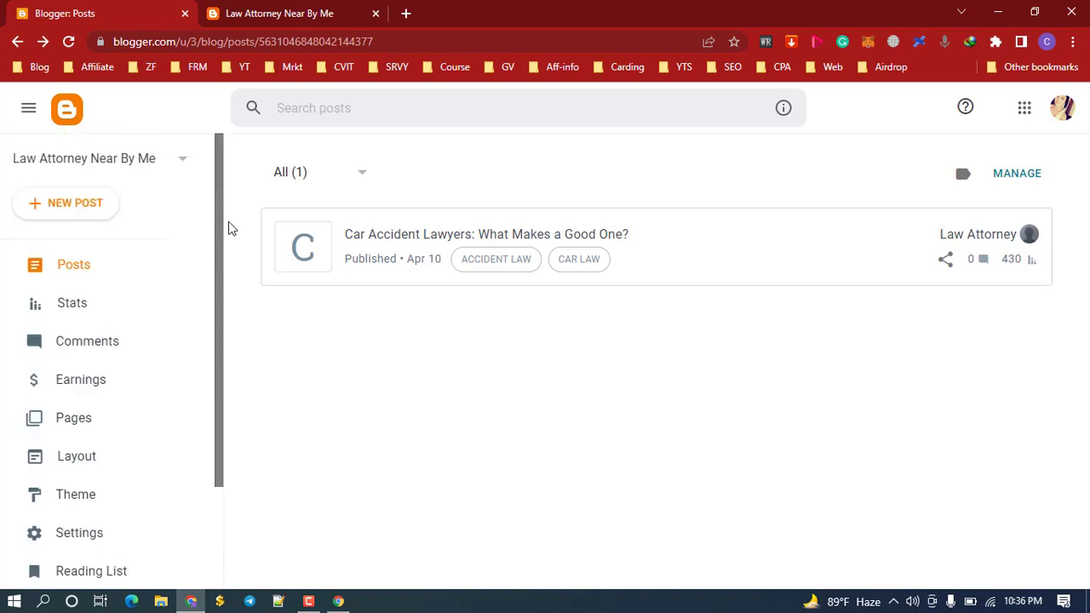
left_click(66, 211)
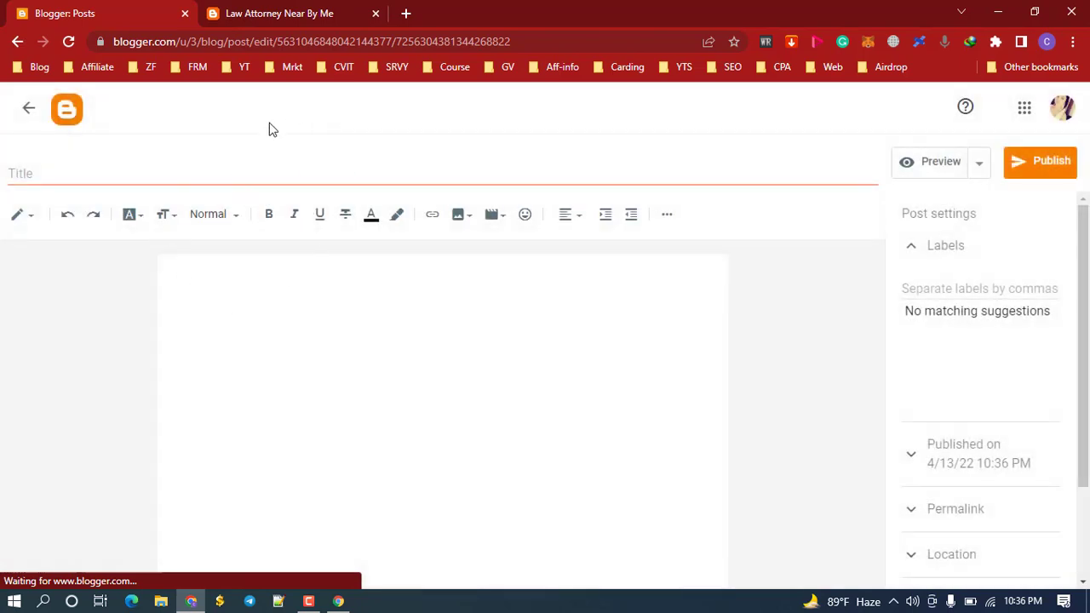
left_click(153, 178)
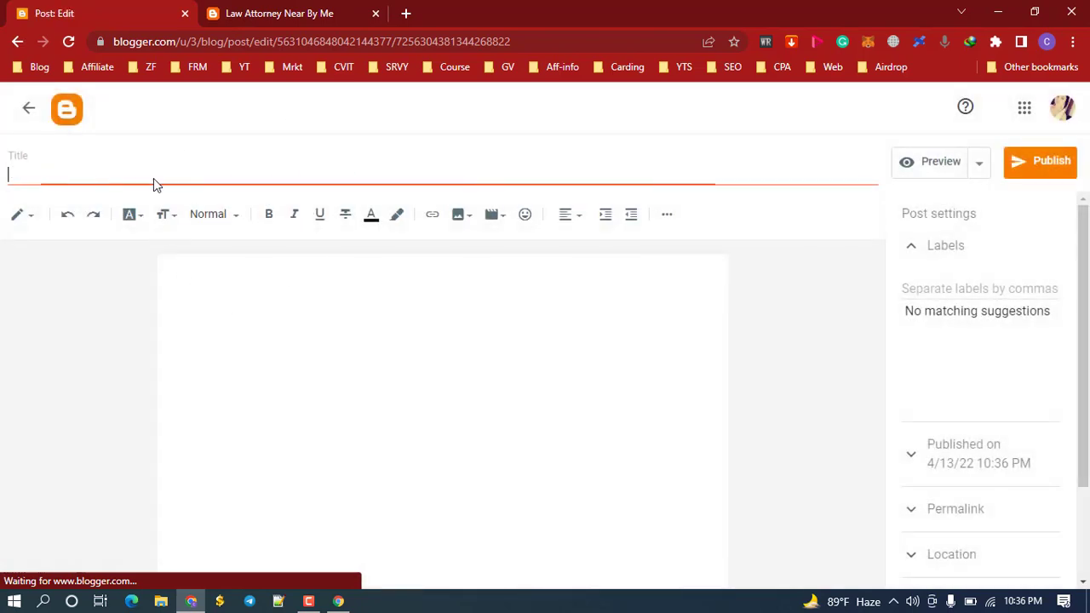
left_click(257, 324)
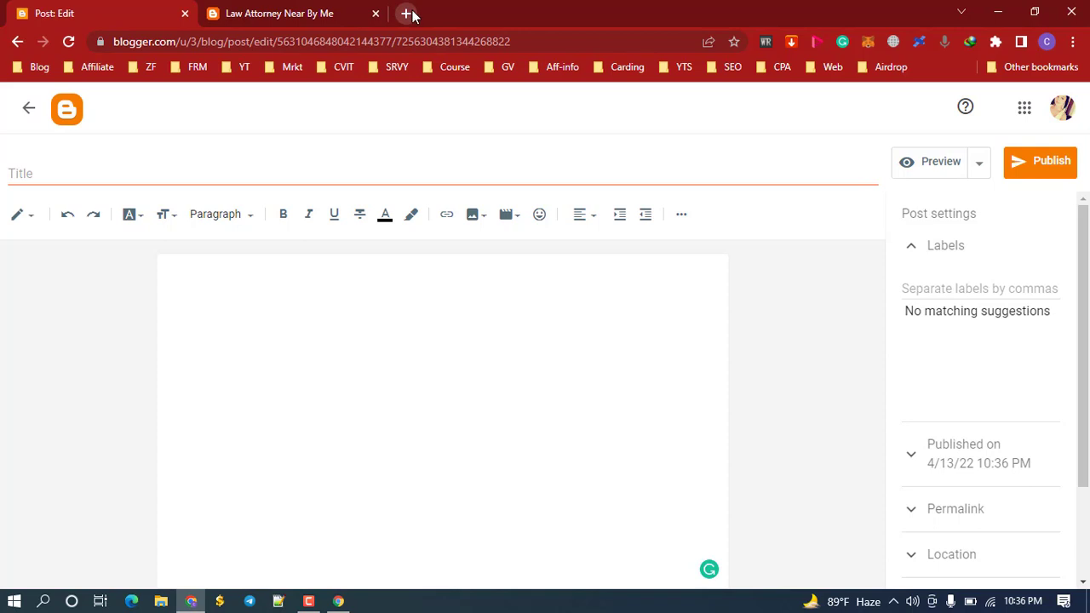
Search Google for "car insurance law in usa" in a new browser tab
left_click(339, 7)
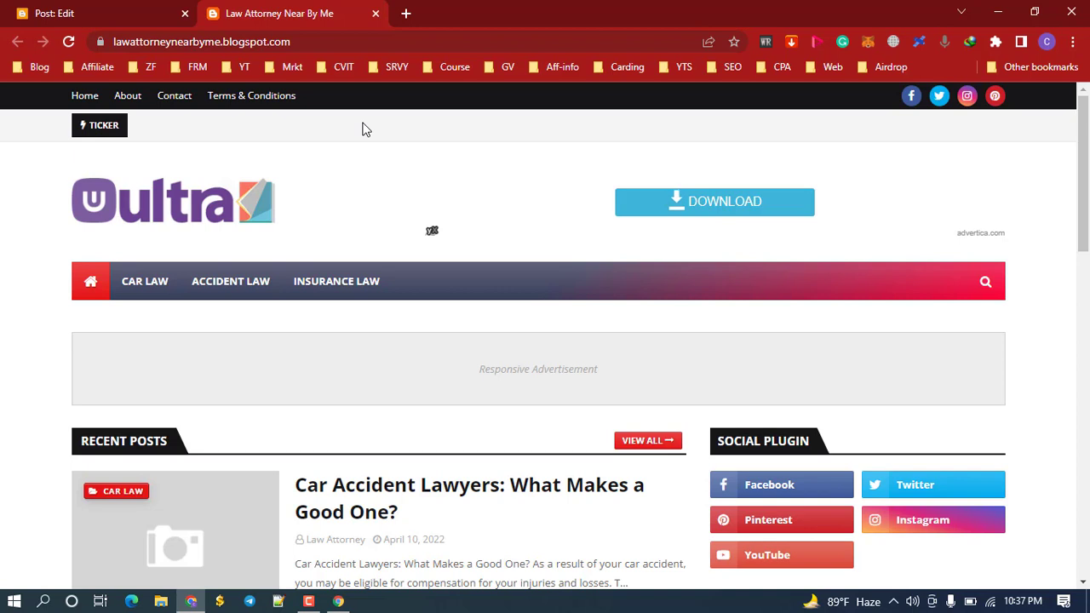
left_click(407, 13)
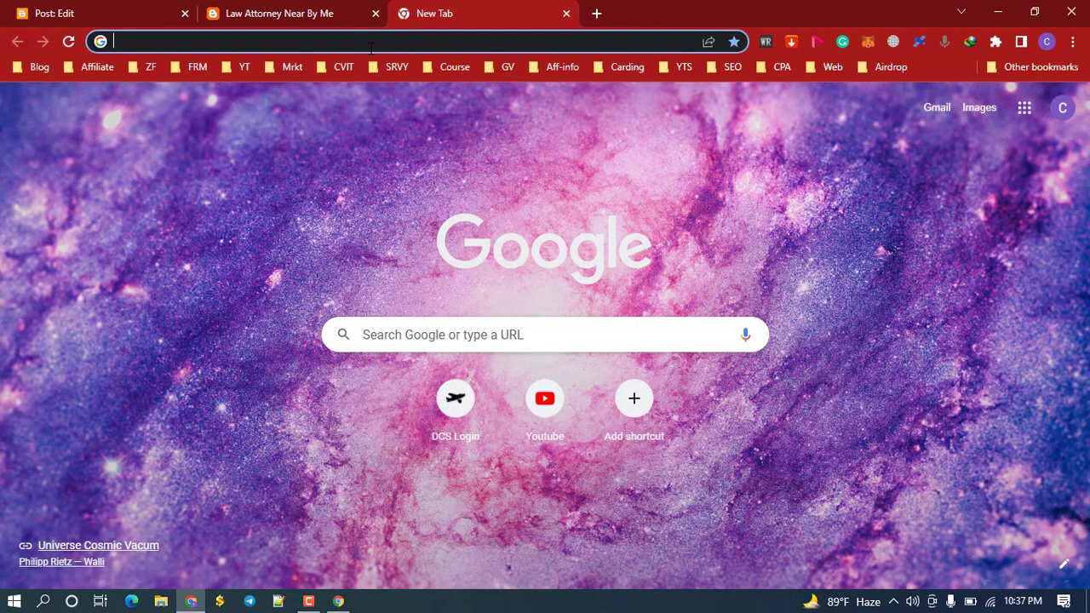
type("car in")
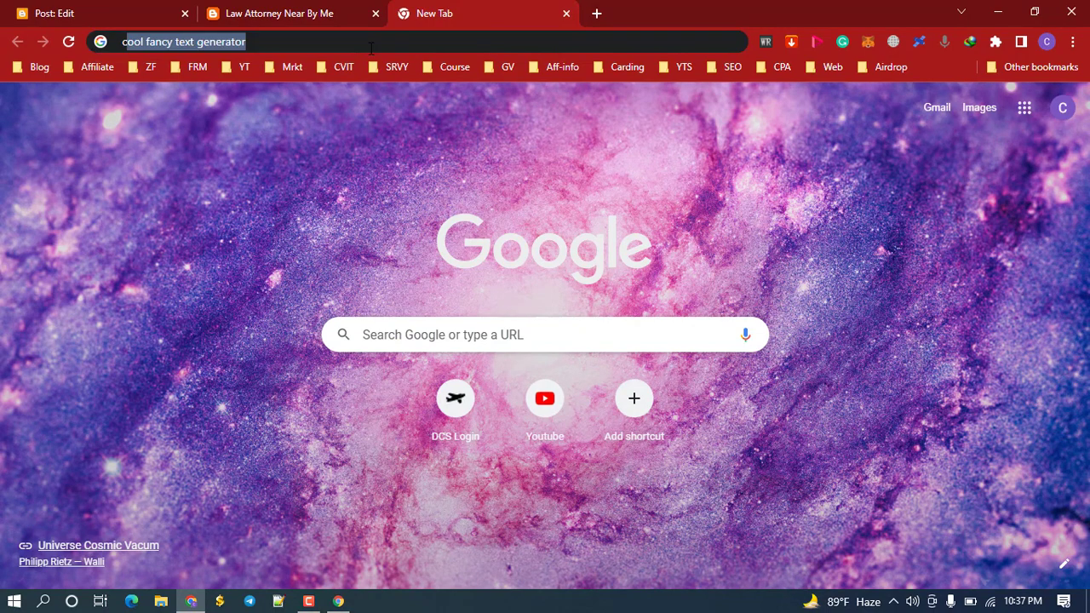
type("su")
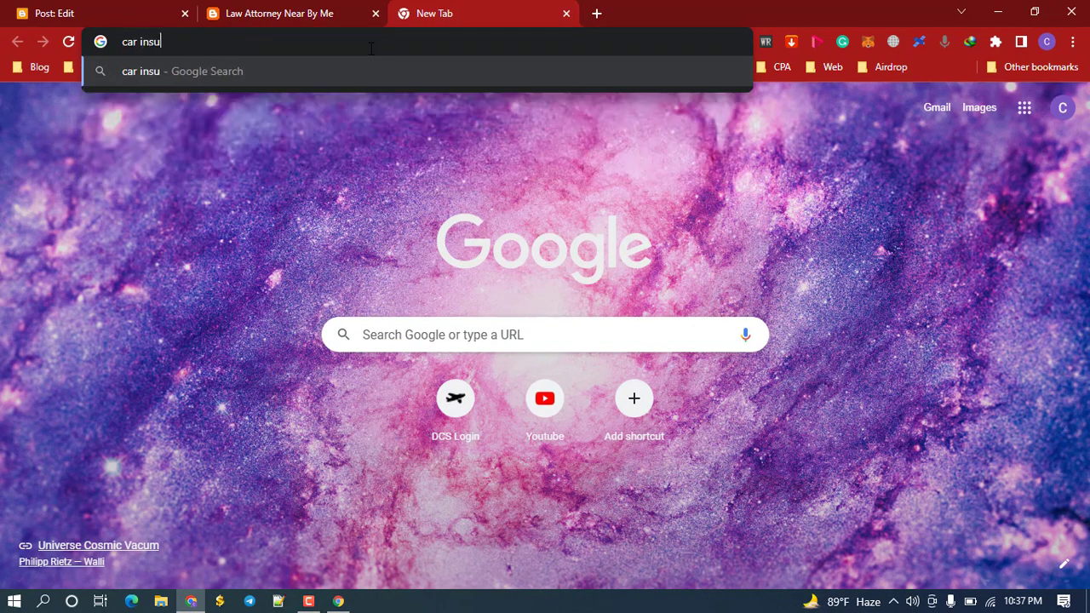
type("ran")
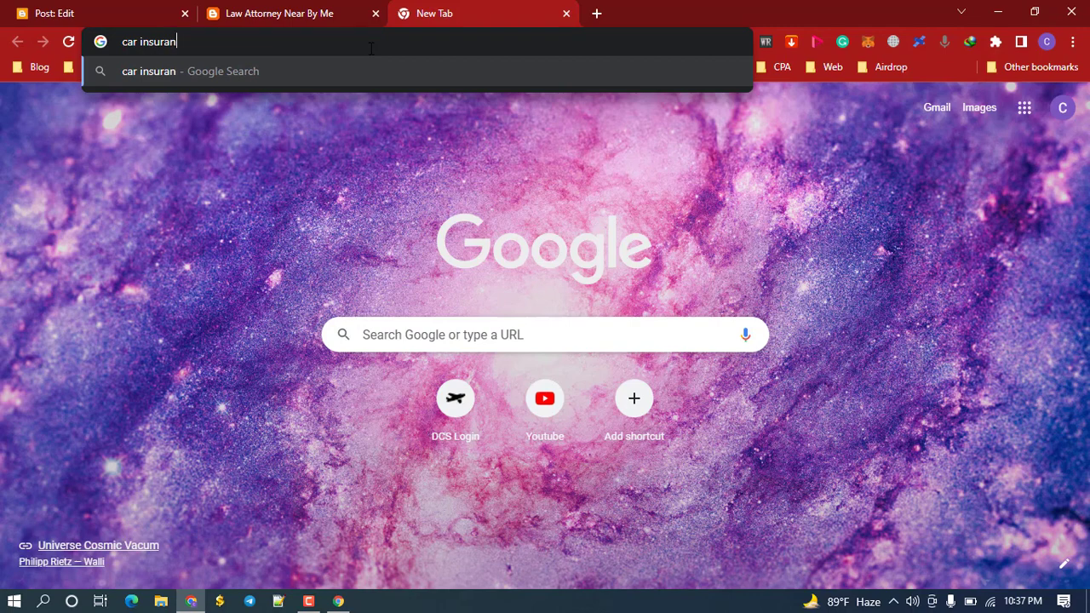
type("ce law ")
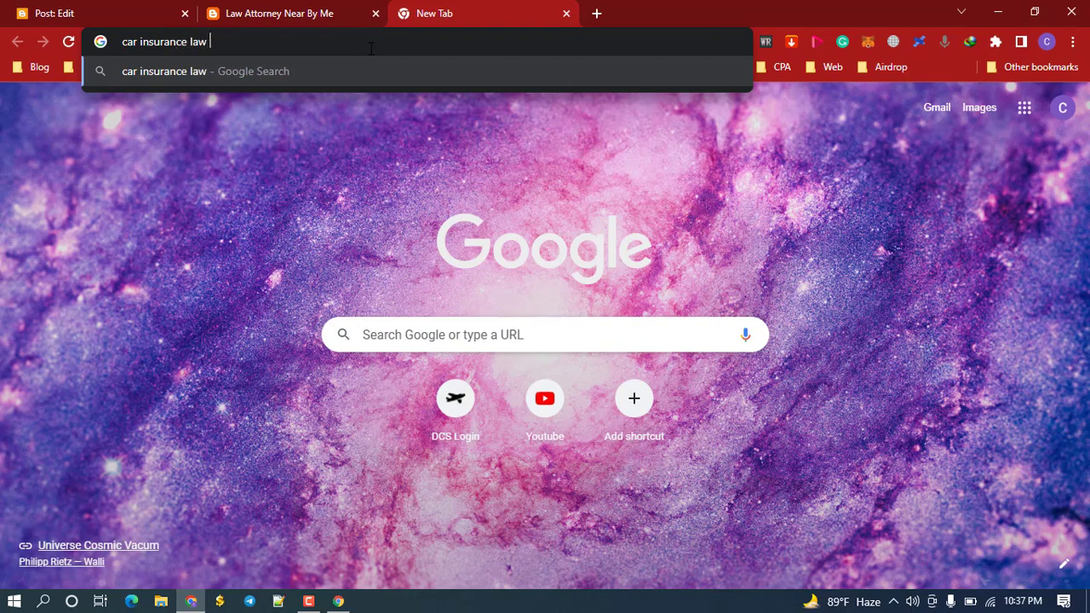
type("in usa")
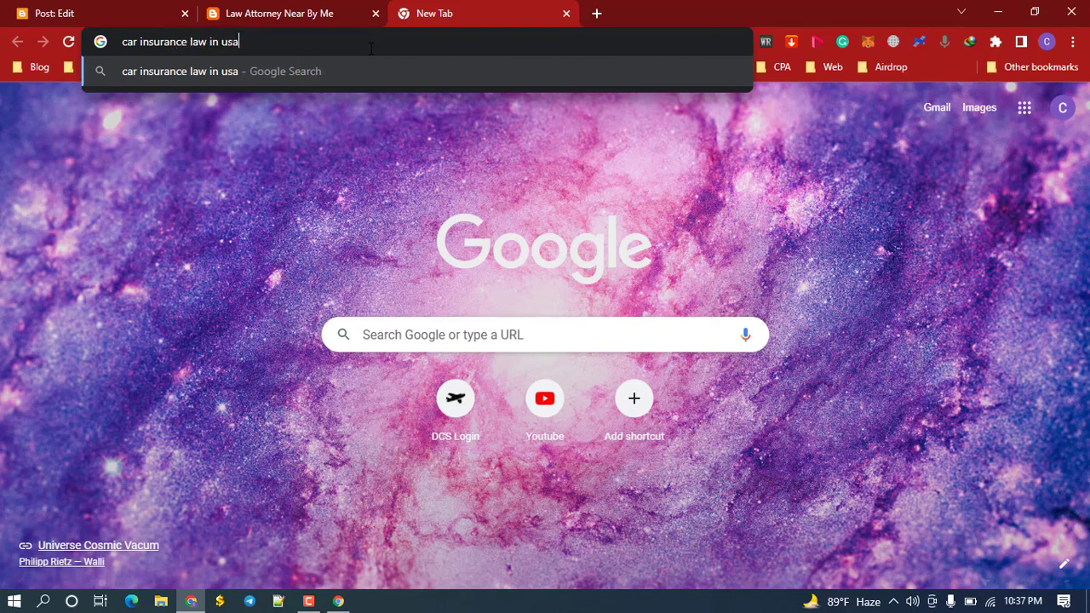
key("Return")
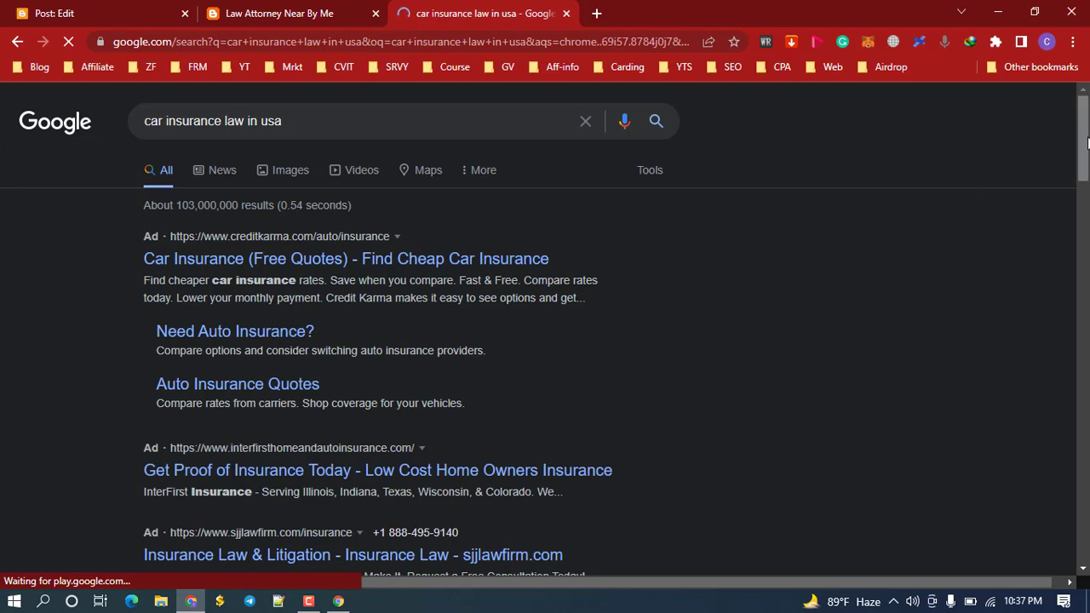
Open the Nationwide result "Car insurance laws by state" in a separate tab and view the start of its article
left_click_drag(1086, 143, 1070, 346)
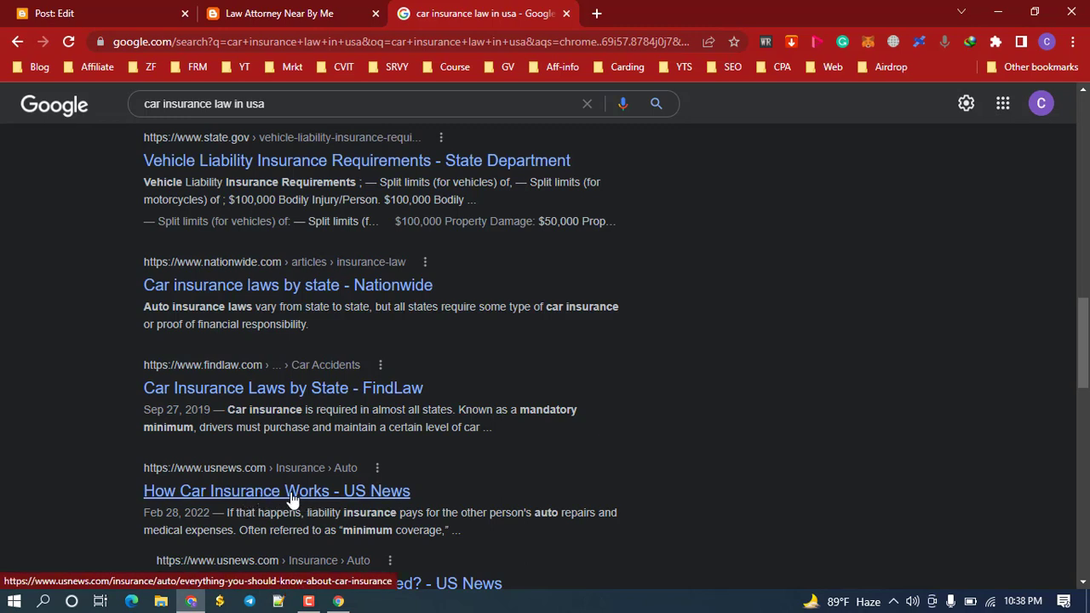
middle_click(264, 300)
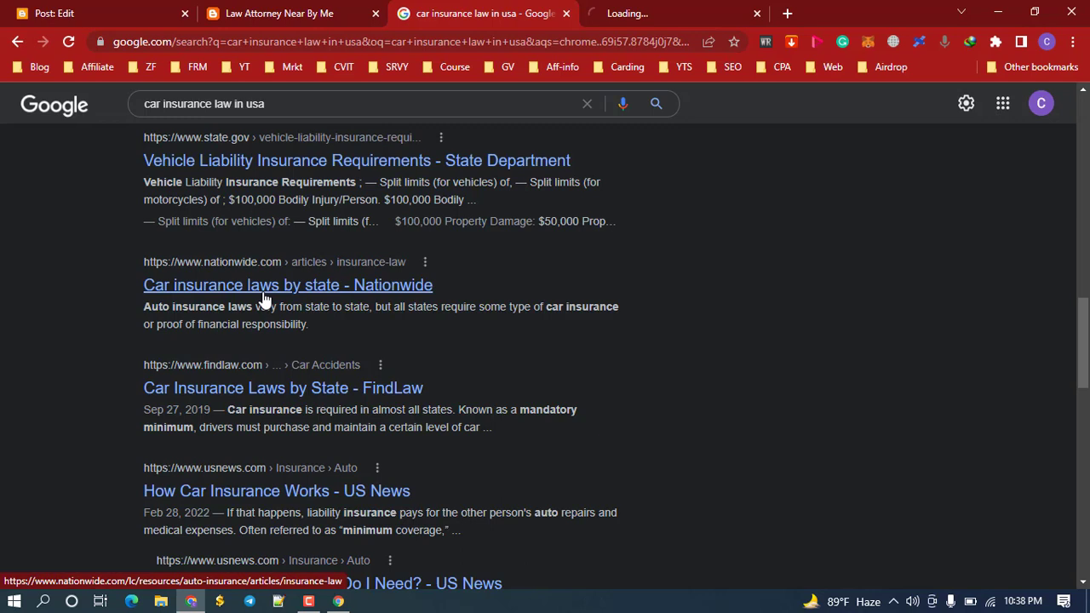
left_click(700, 10)
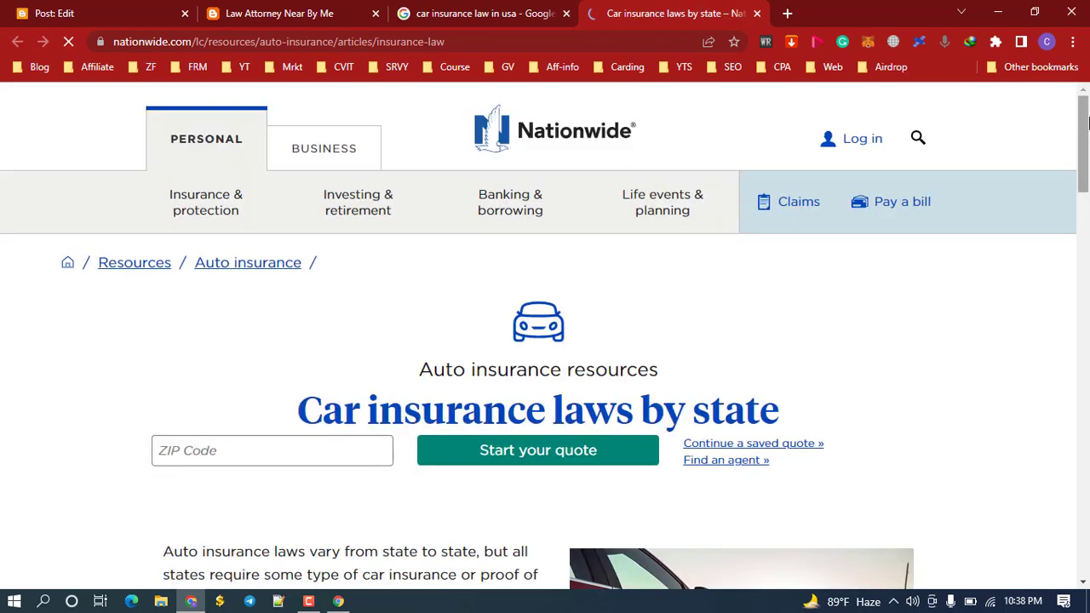
mouse_move(1083, 124)
left_mouse_down()
mouse_move(1081, 315)
mouse_move(1083, 126)
left_mouse_up()
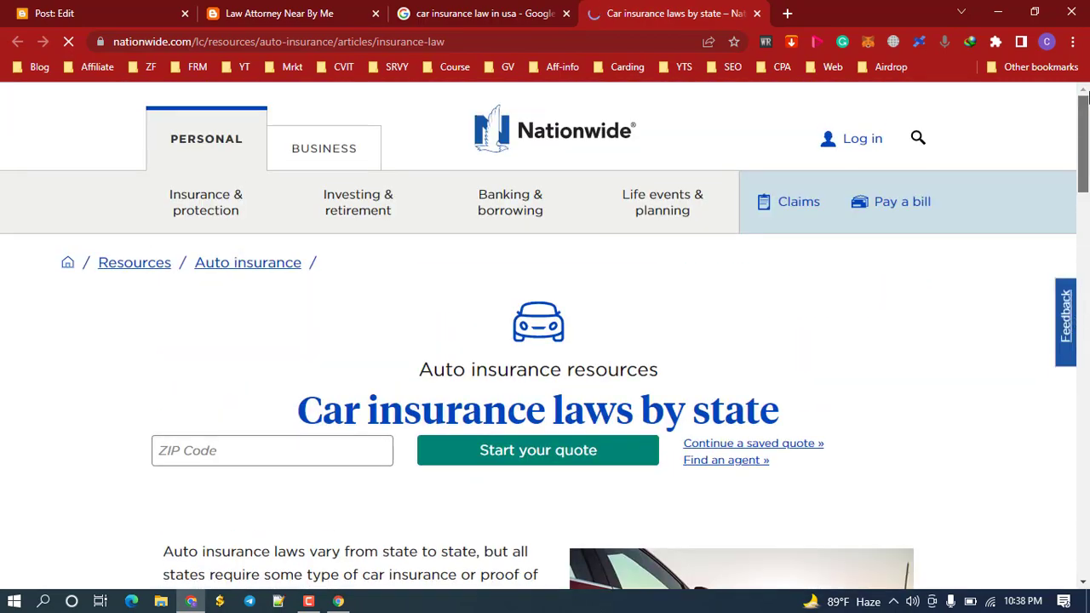
scroll(1083, 136, "down", 2)
scroll(873, 178, "down", 1)
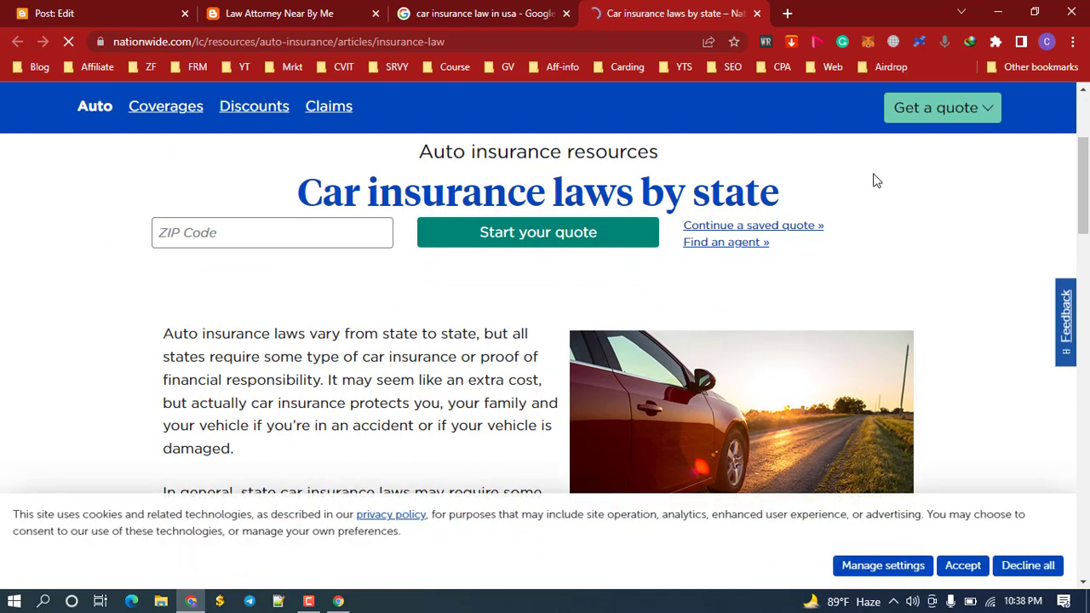
Switch to the other Chrome window, maximize it and open quillbot.com
left_click(338, 601)
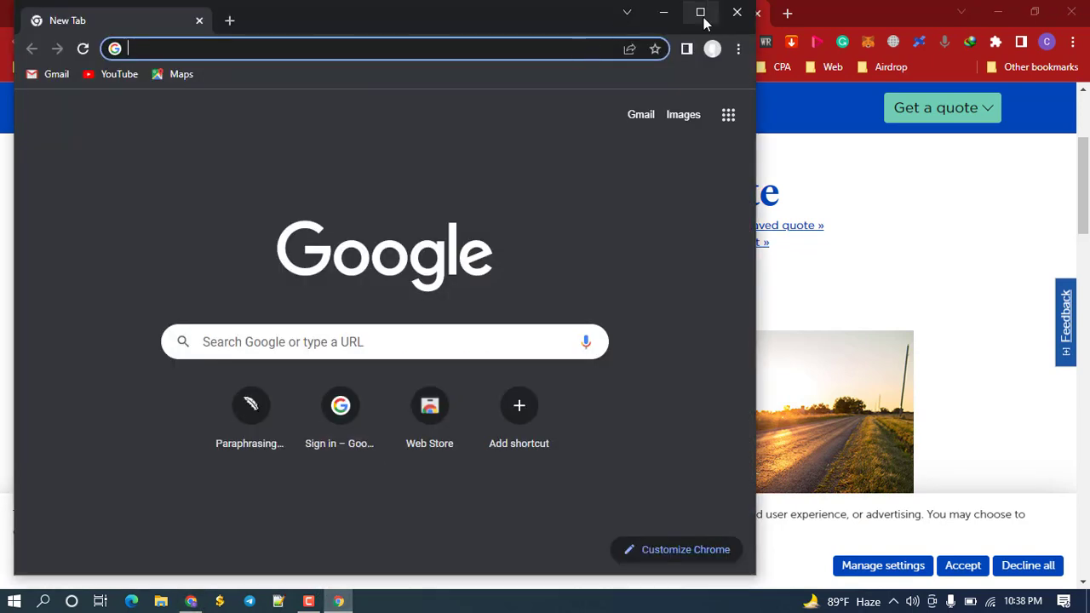
left_click(702, 17)
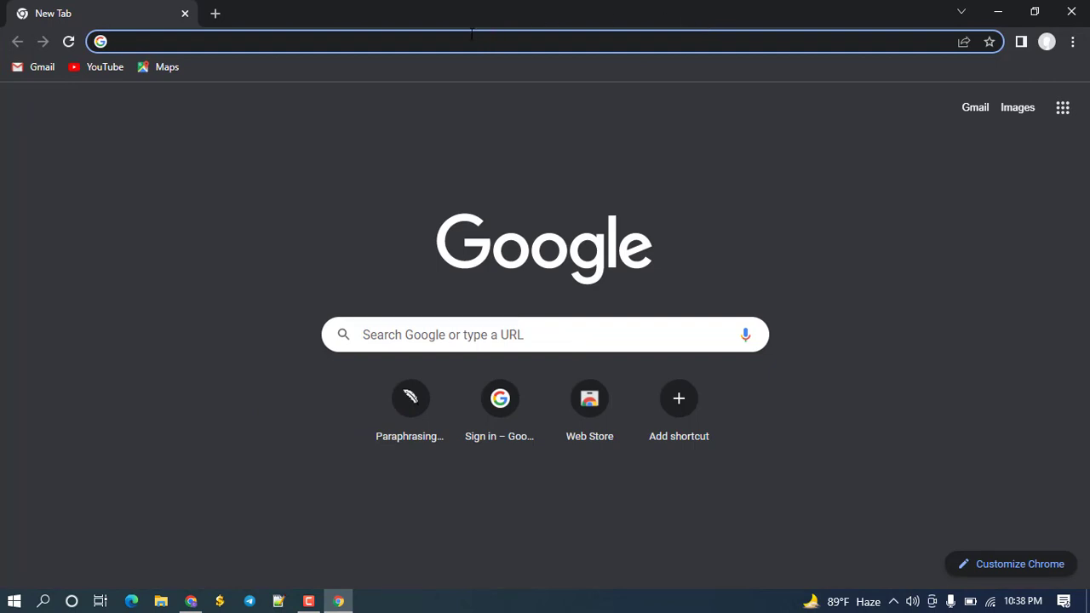
type("q")
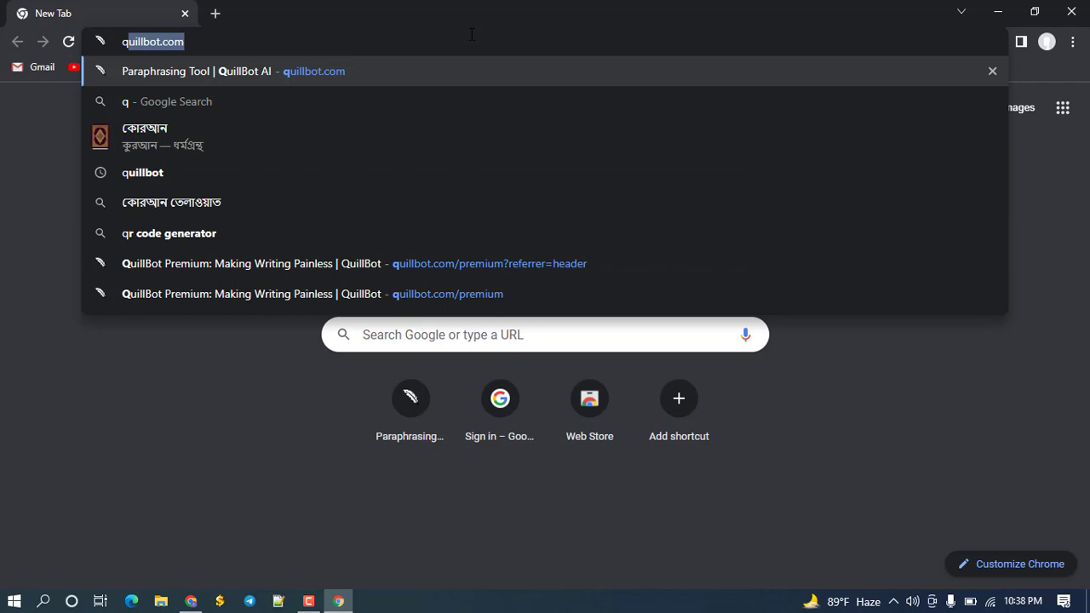
key("Return")
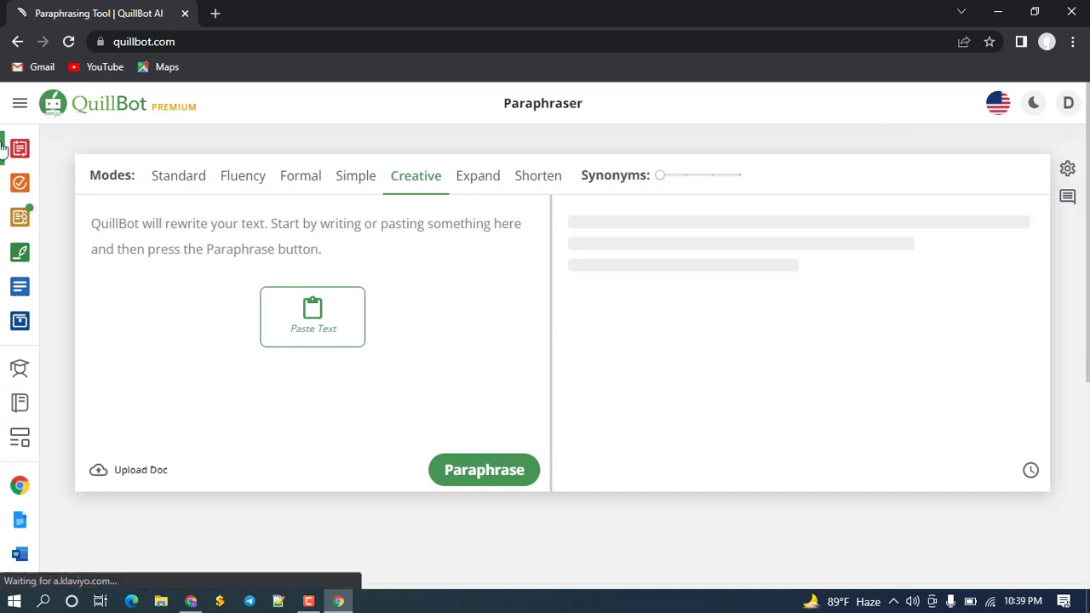
Expand QuillBot's tool sidebar to show the tool names and select the Paraphraser
left_click(20, 104)
left_click(21, 106)
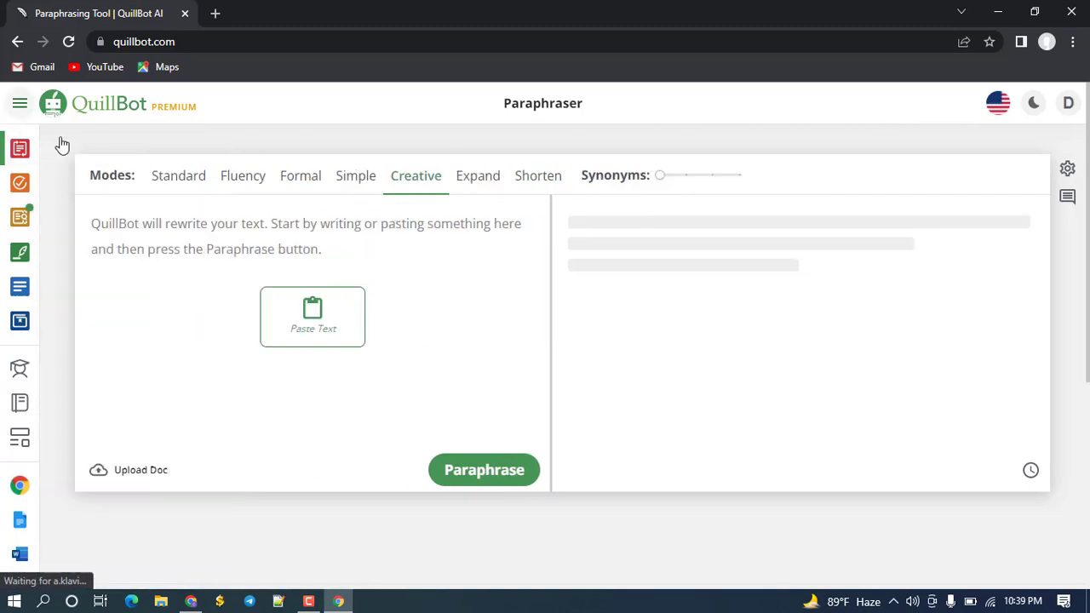
left_click(17, 106)
left_click(18, 106)
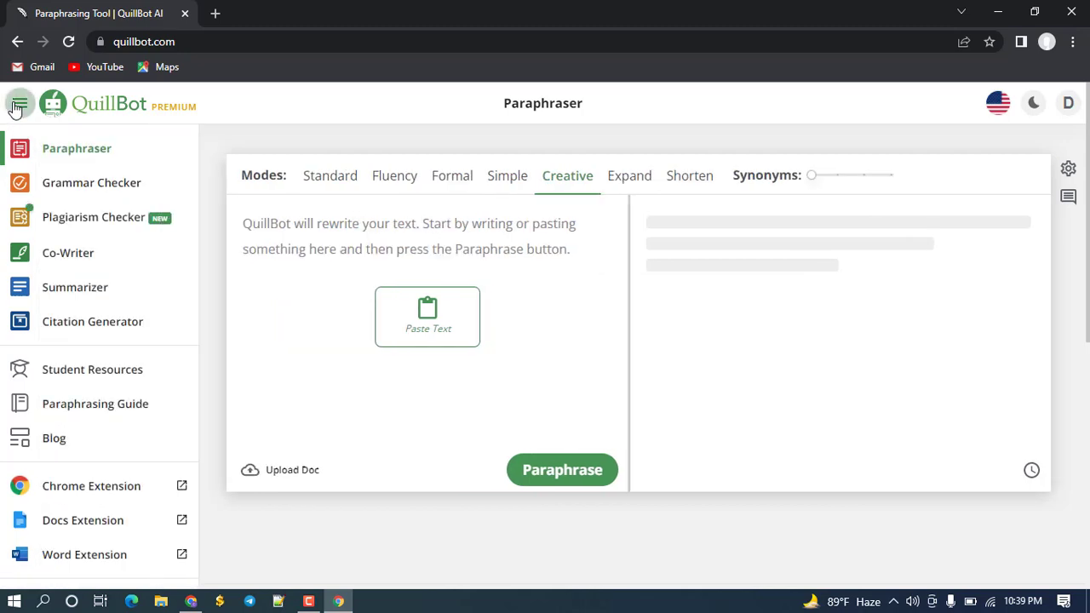
left_click(19, 106)
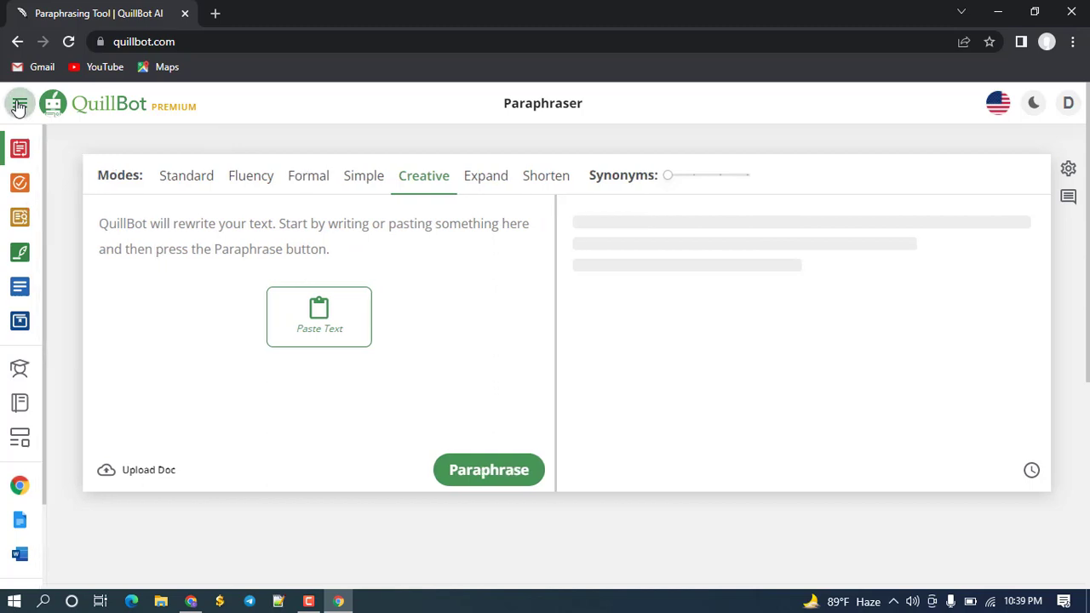
left_click(77, 159)
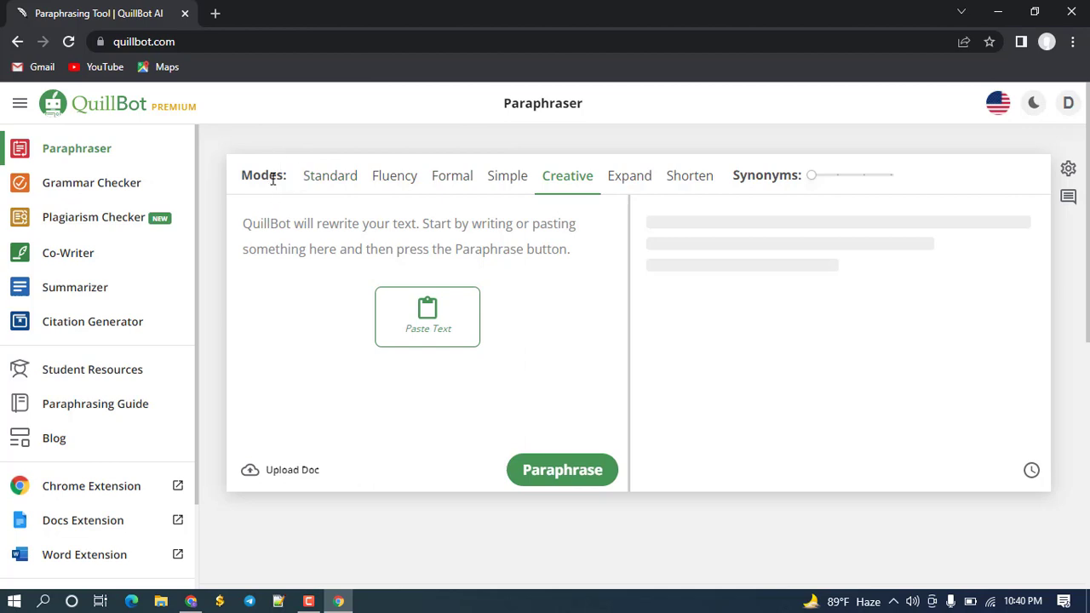
Try the Standard paraphrasing mode and switch back to Creative mode
left_click_drag(273, 178, 314, 176)
left_click(338, 181)
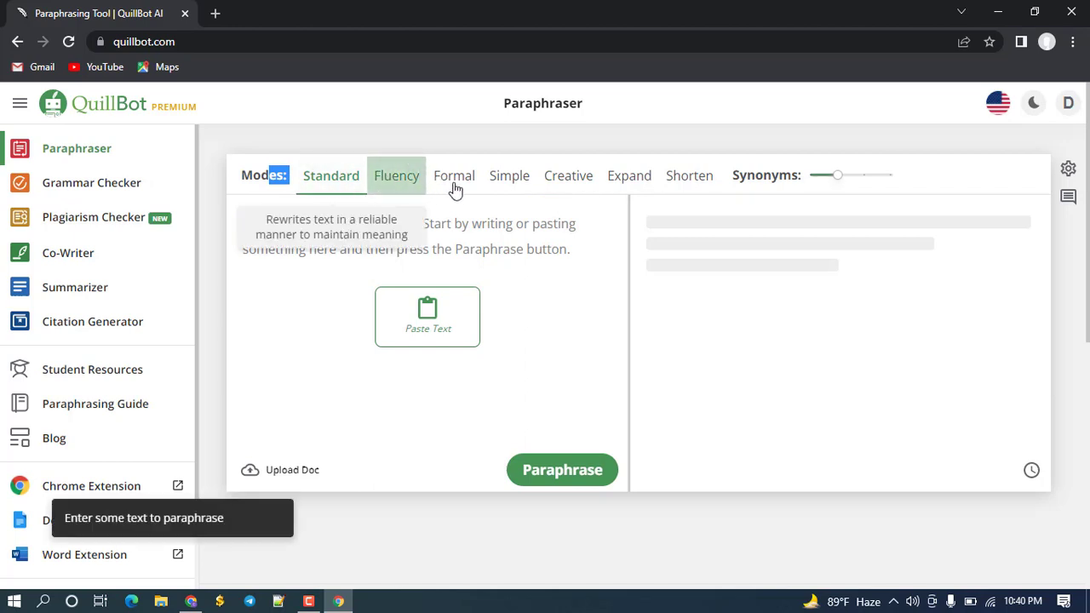
left_click(565, 178)
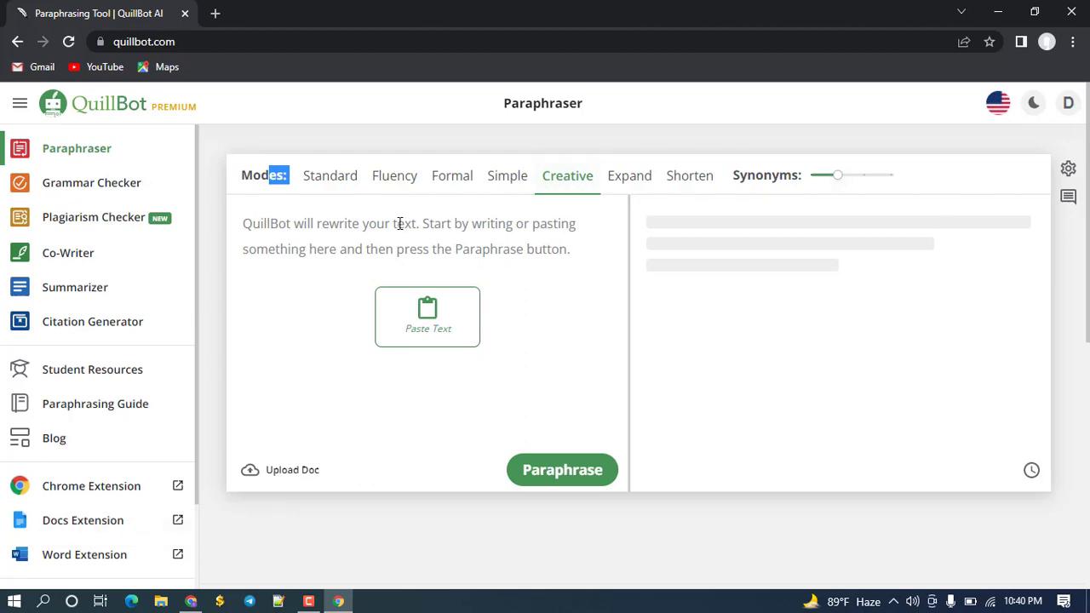
Copy the title "Car insurance laws by state" from the Nationwide article into QuillBot's paraphraser input
left_click(190, 601)
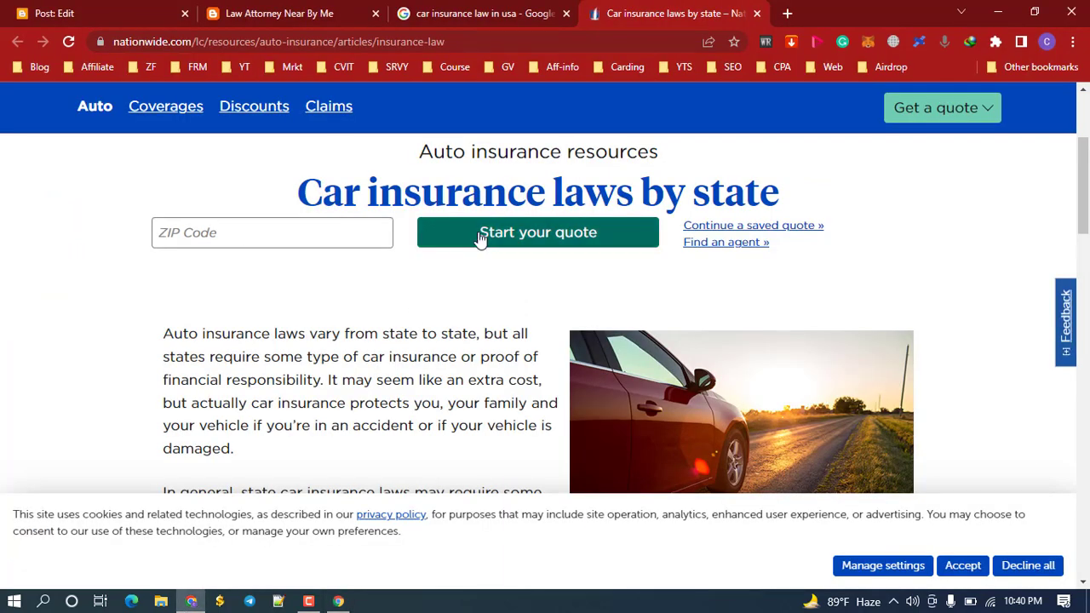
triple_click(450, 195)
key("ctrl+c")
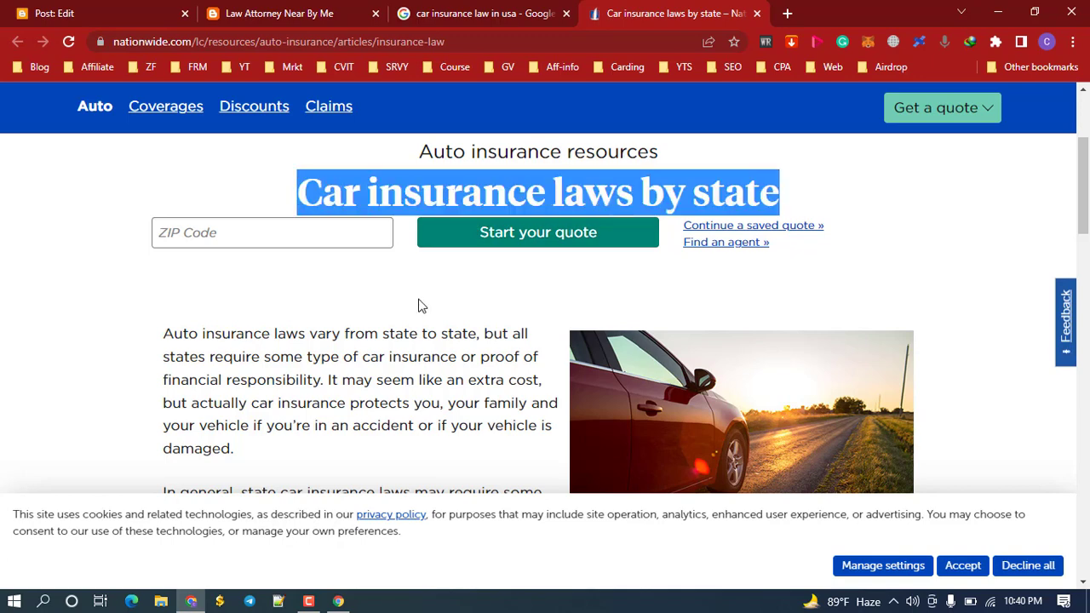
left_click(338, 601)
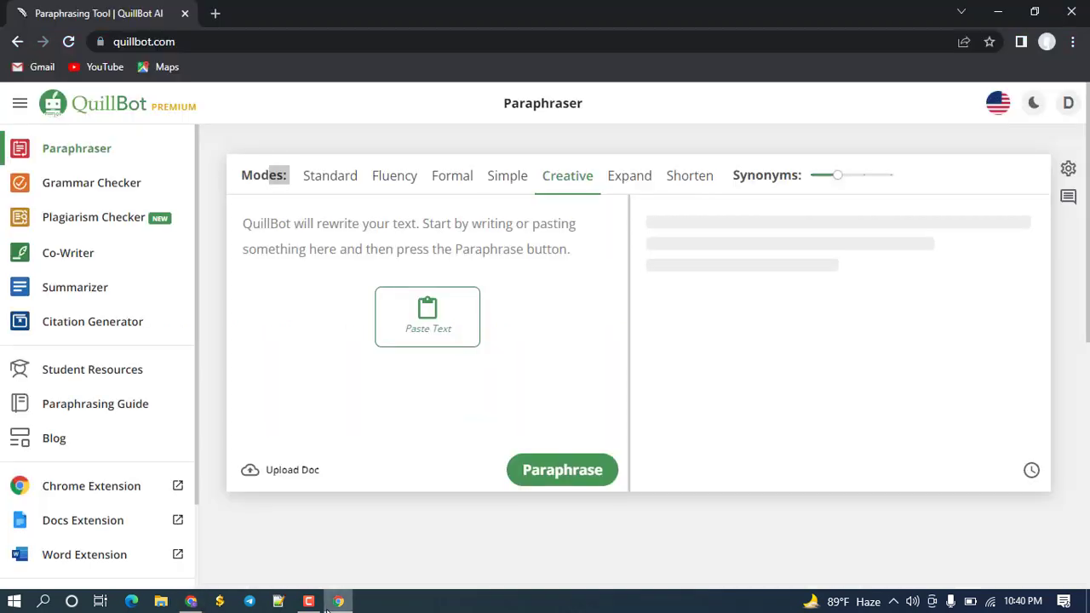
left_click(368, 220)
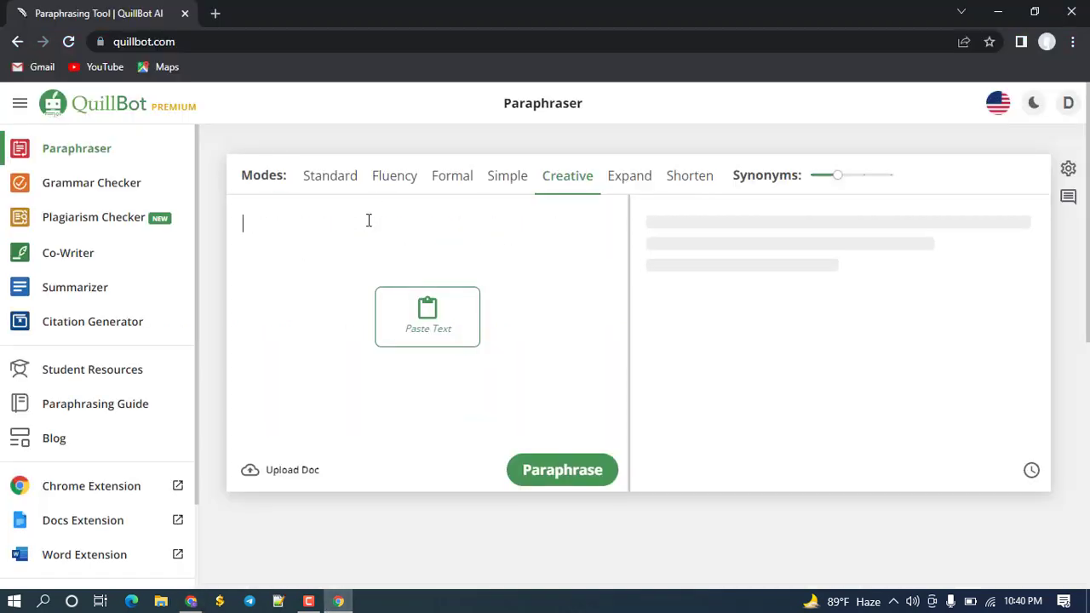
key("ctrl+v")
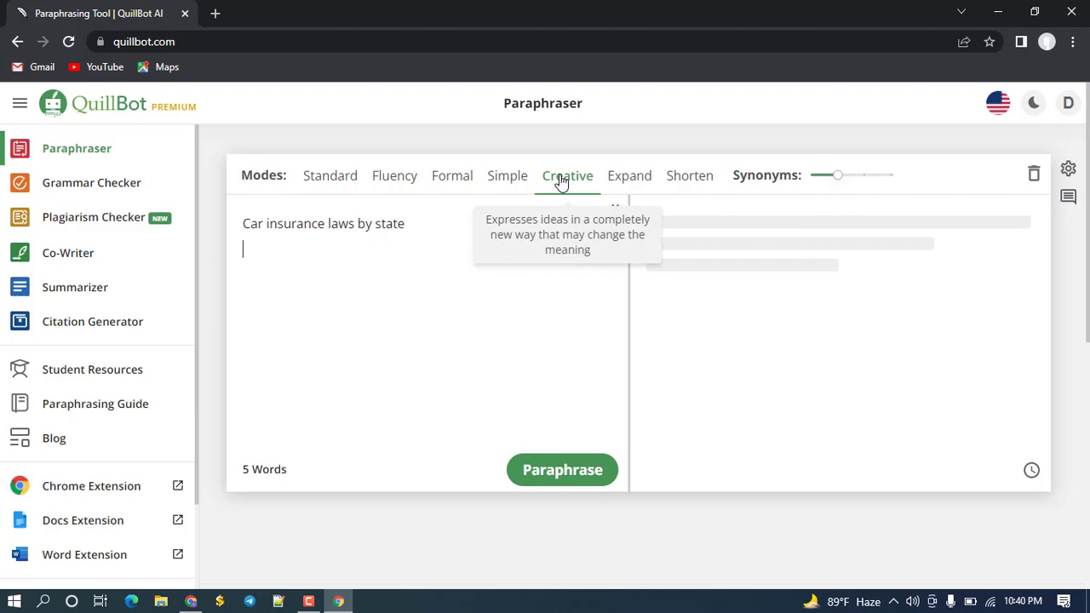
Accept the article's cookies and copy its opening text through "state-by-state" under the title in QuillBot, ending the title with a colon
left_click(191, 603)
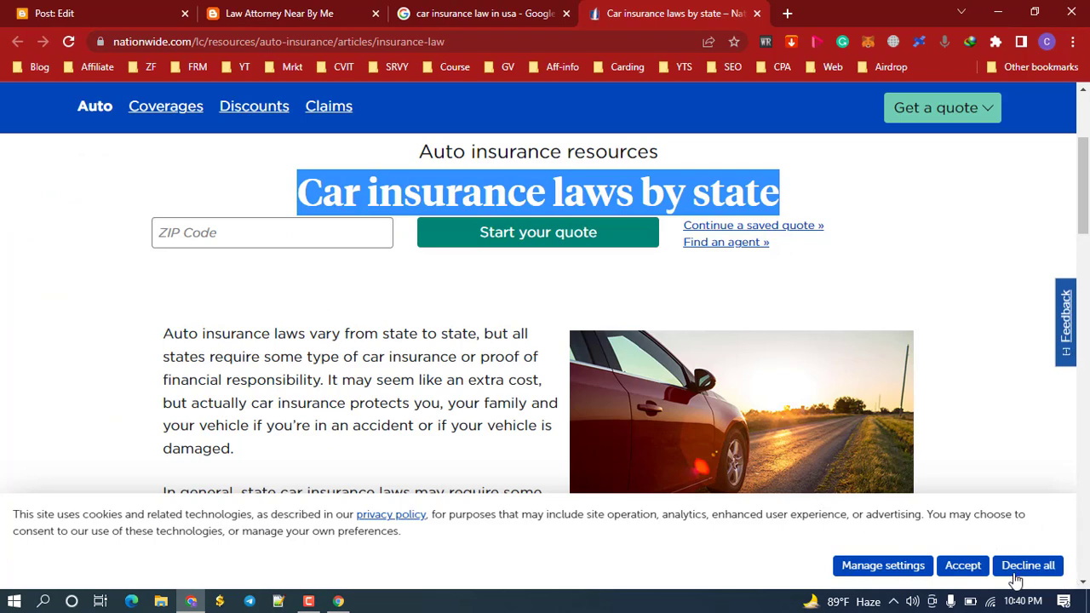
left_click(962, 565)
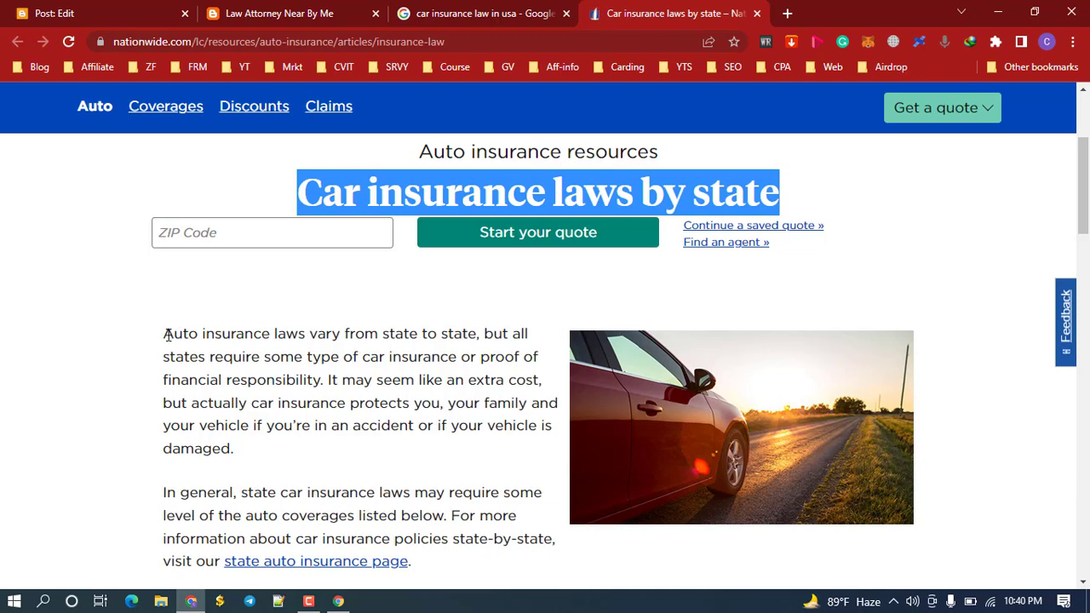
left_click_drag(163, 332, 553, 549)
key("ctrl+c")
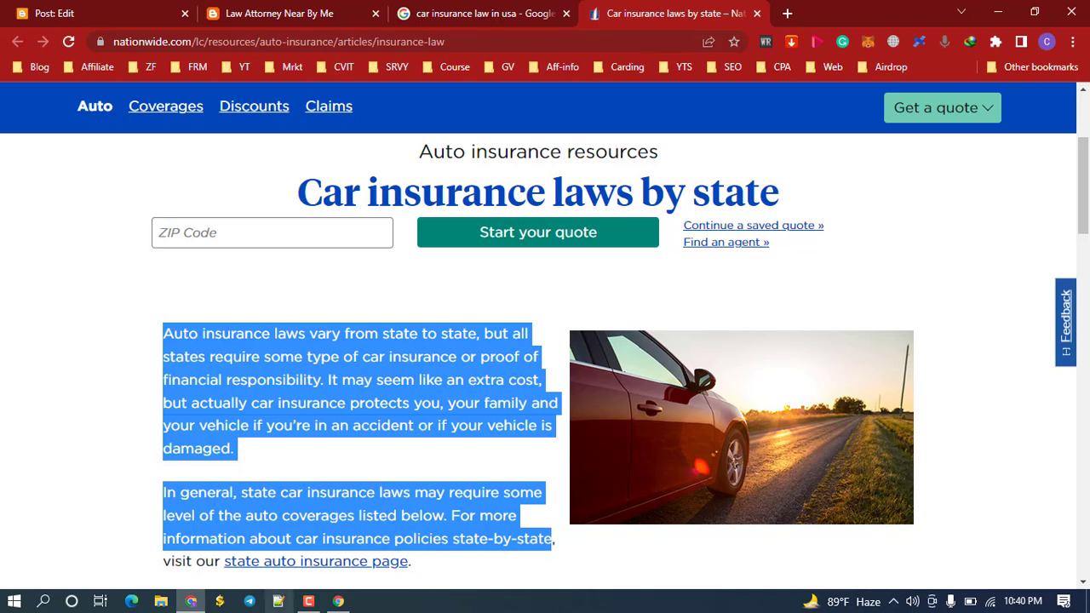
left_click(338, 601)
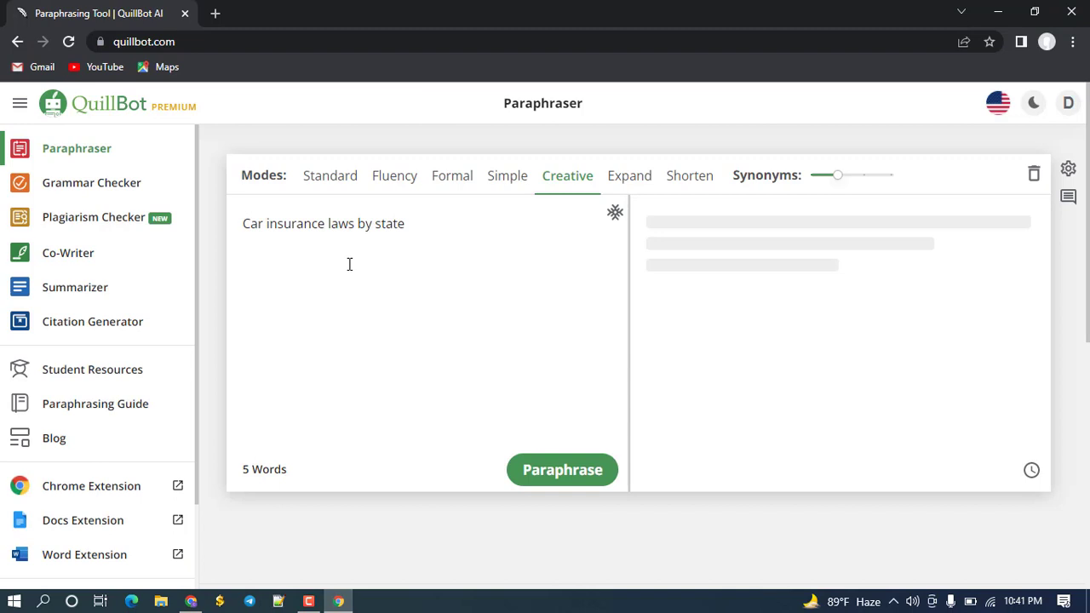
key("ctrl+v")
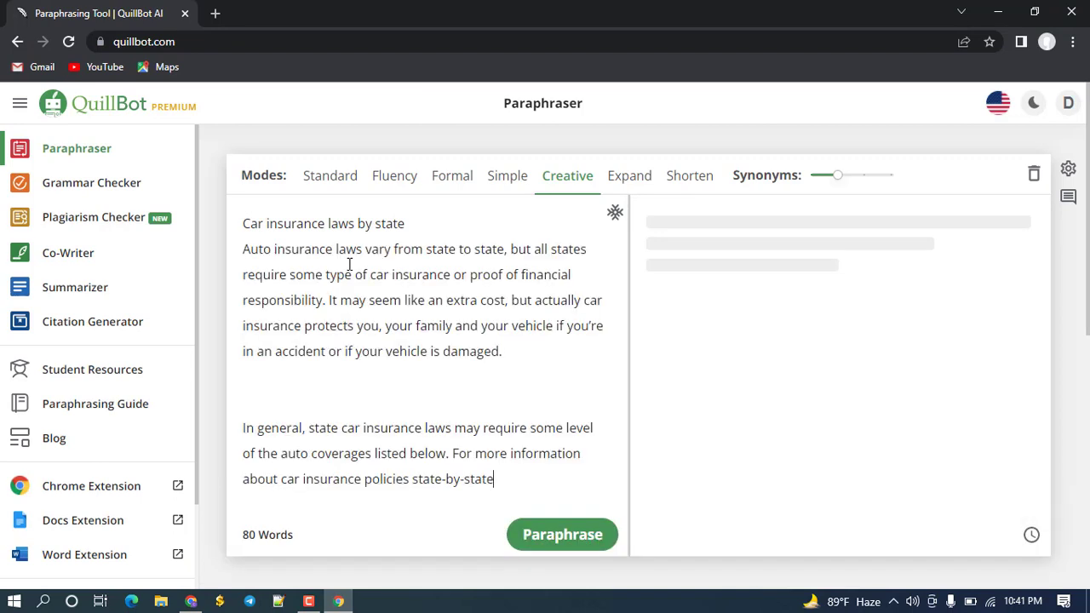
left_click(414, 222)
type(":")
Copy the article's sections from Bodily injury liability through Property damage liability into QuillBot below the introduction, closing the introduction with a period
left_click(191, 601)
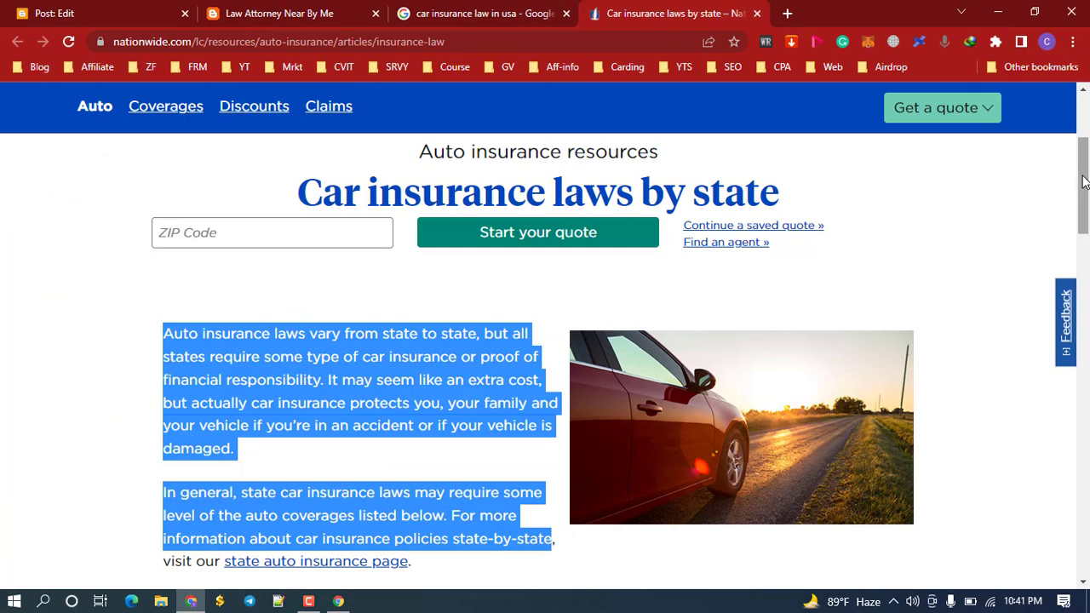
left_click_drag(1083, 181, 1086, 261)
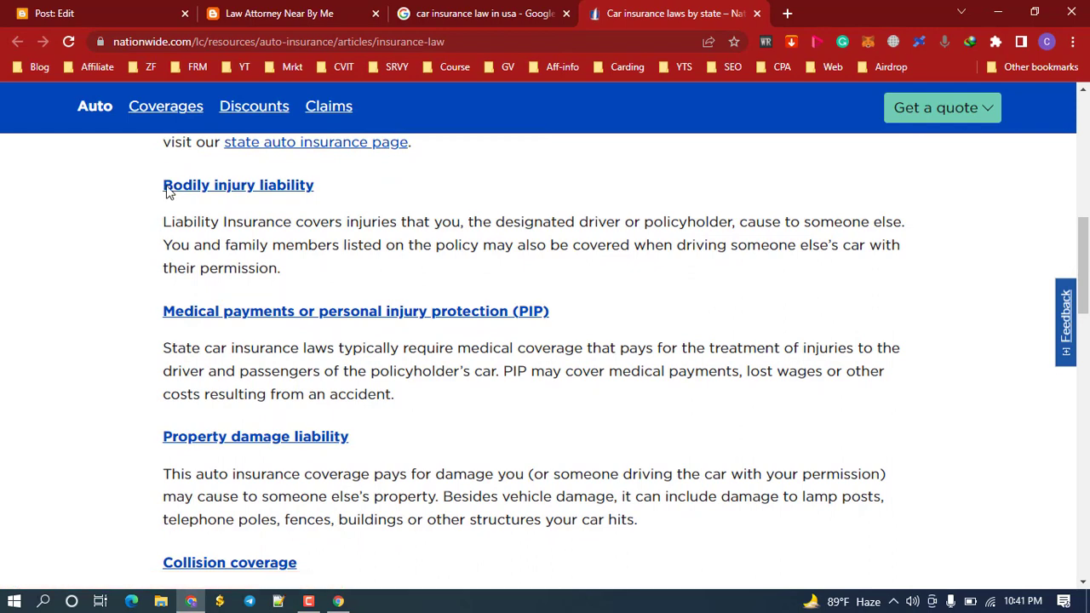
left_click_drag(168, 195, 645, 533)
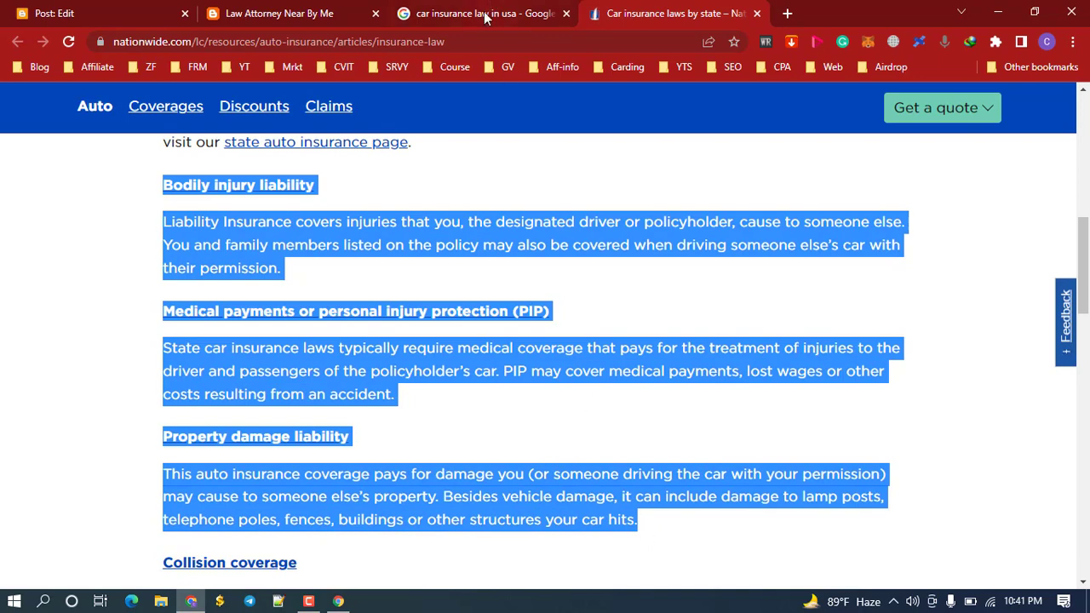
left_click(339, 601)
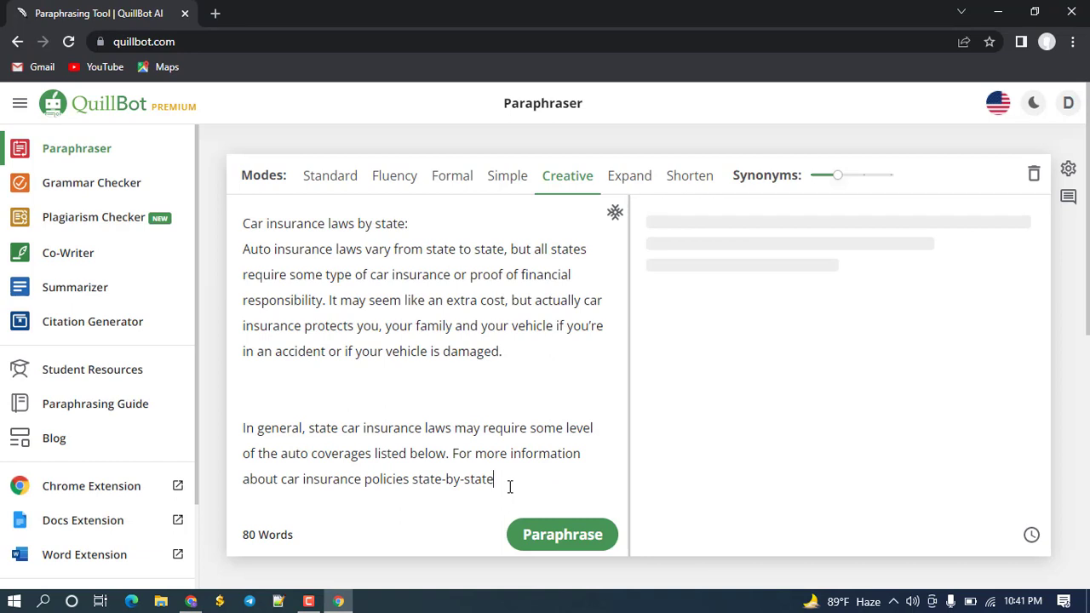
type(".")
key("Return")
key("Return")
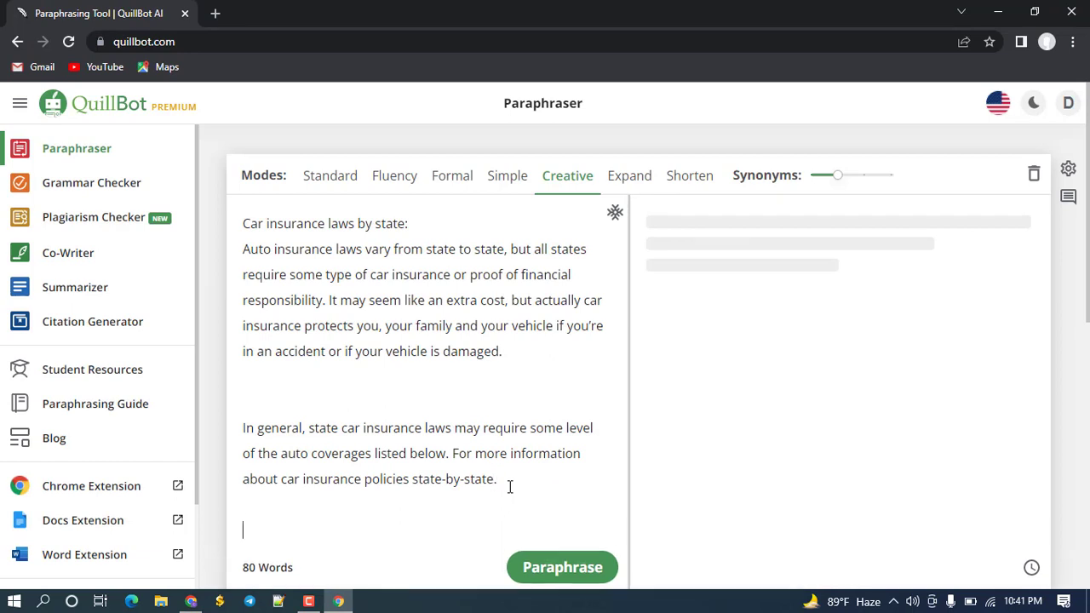
key("ctrl+v")
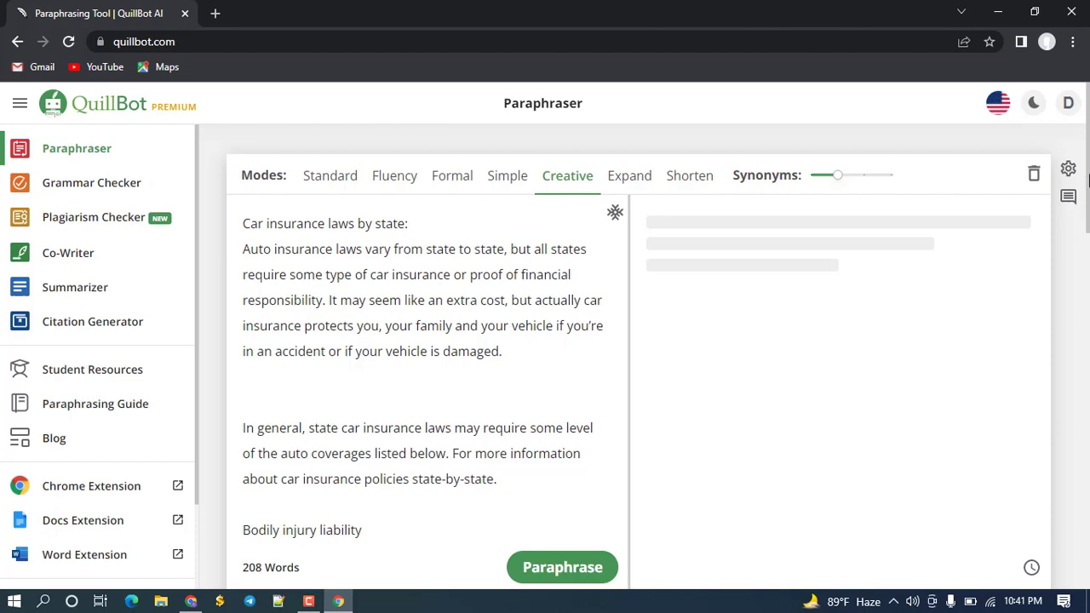
Add colons after the Bodily injury liability, Medical payments or personal injury protection (PIP) and Property damage liability headings, and check the text's length
left_click_drag(1087, 189, 1087, 264)
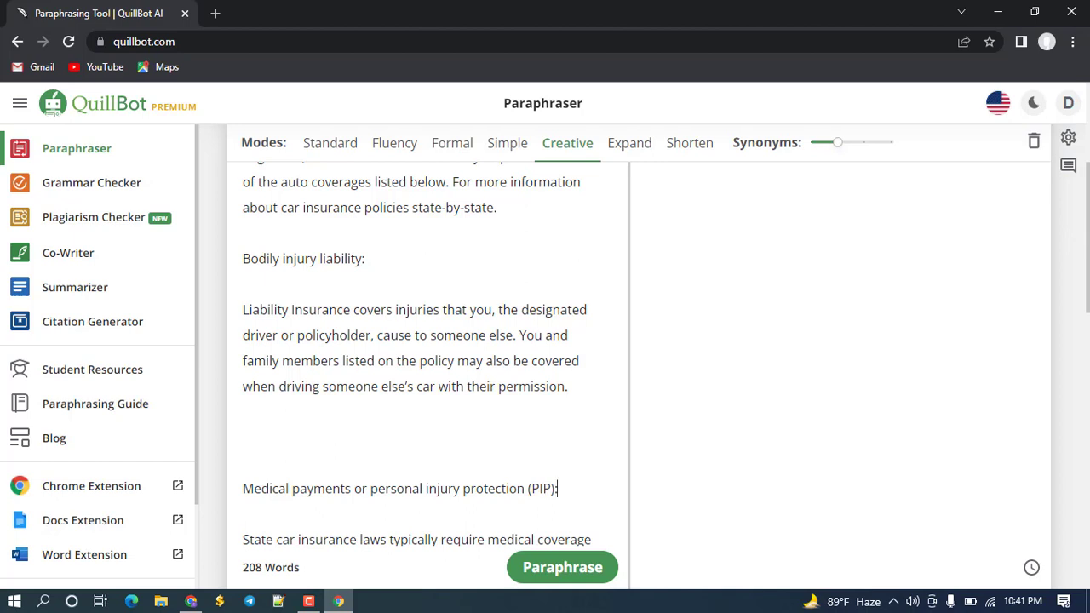
scroll(417, 354, "down", 4)
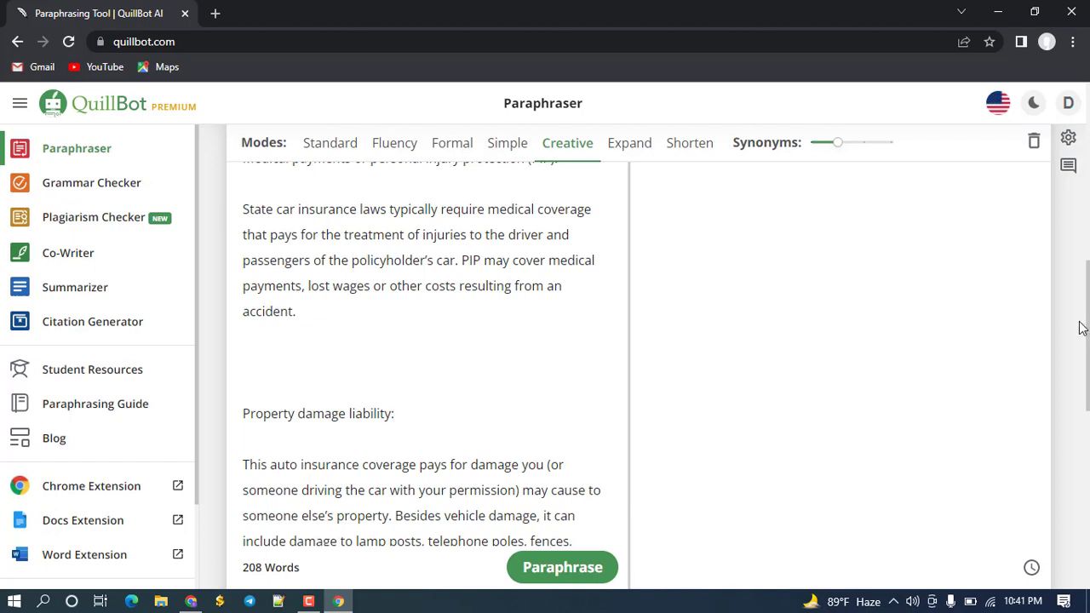
left_click_drag(1088, 330, 1088, 409)
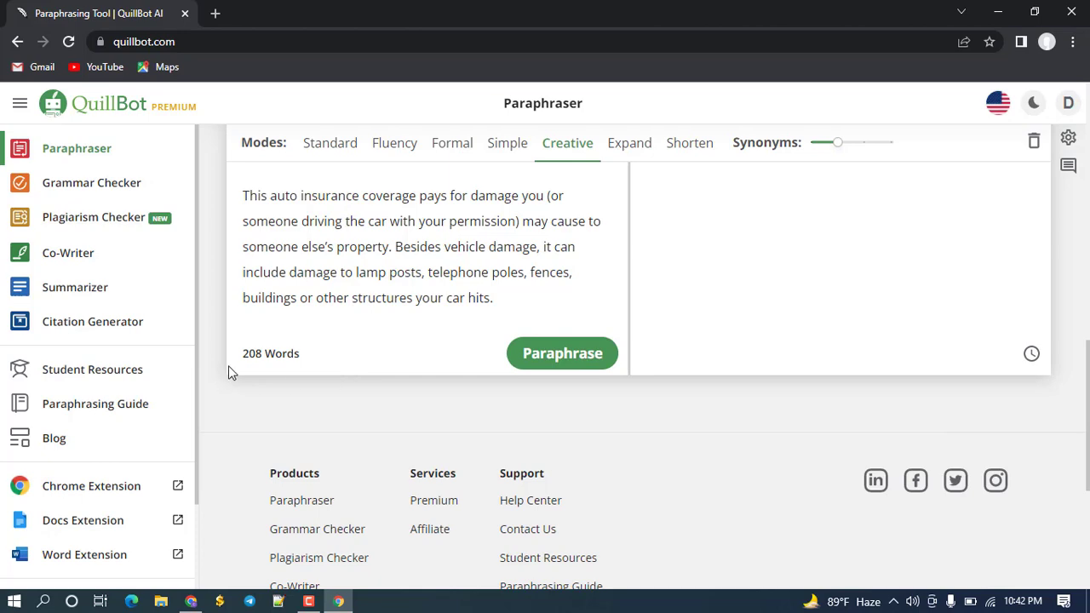
mouse_move(298, 362)
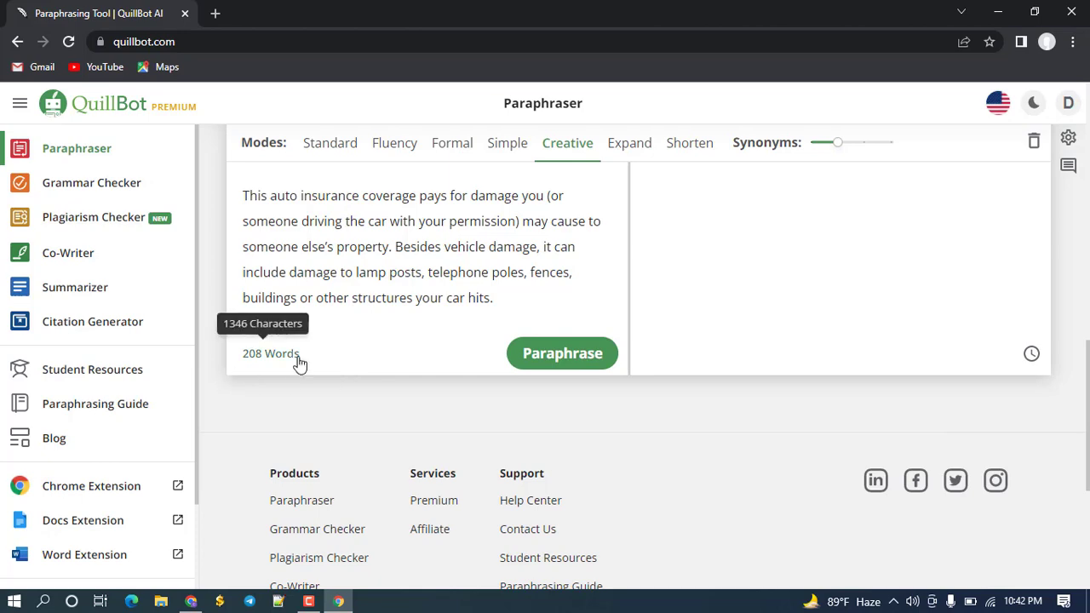
Copy the rest of the article, from Collision coverage to the closing paragraph, to the end of QuillBot's input text
left_click(190, 600)
mouse_move(1088, 323)
left_mouse_down()
mouse_move(1088, 223)
mouse_move(1087, 333)
left_mouse_up()
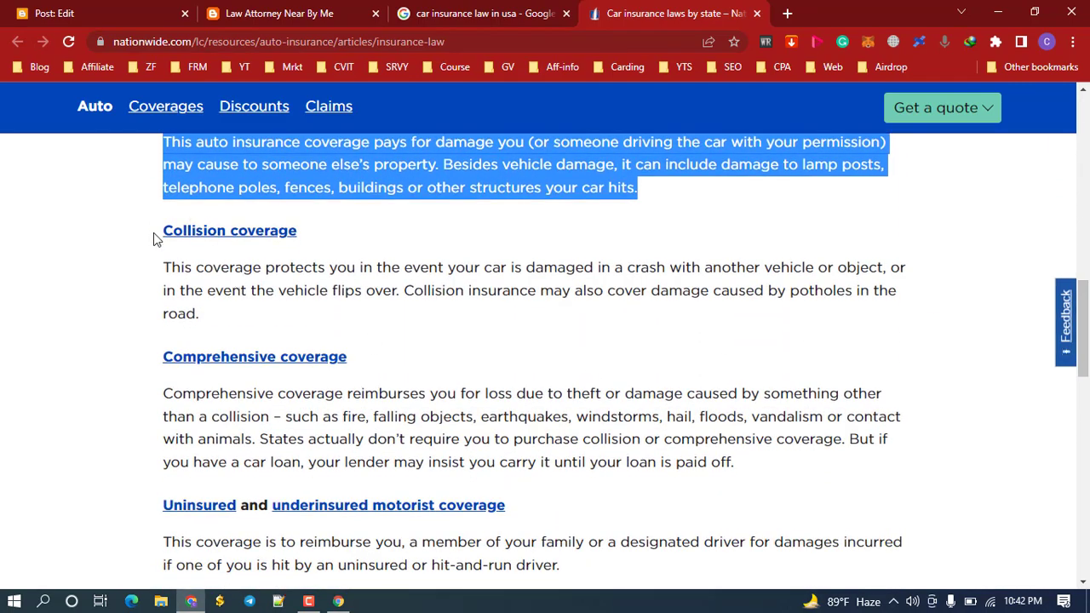
left_click_drag(157, 236, 847, 430)
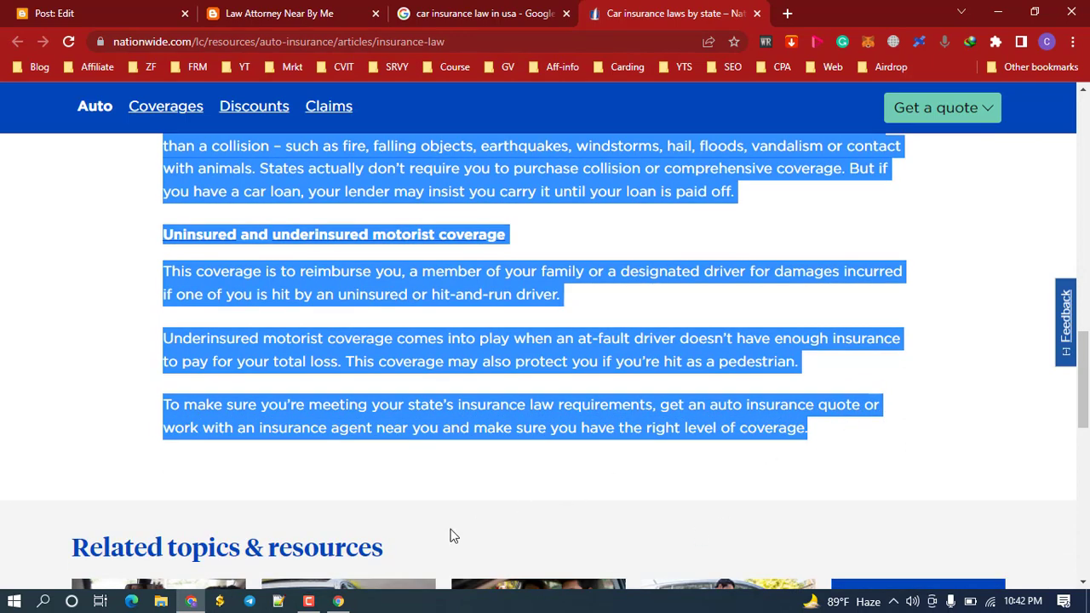
left_click(337, 601)
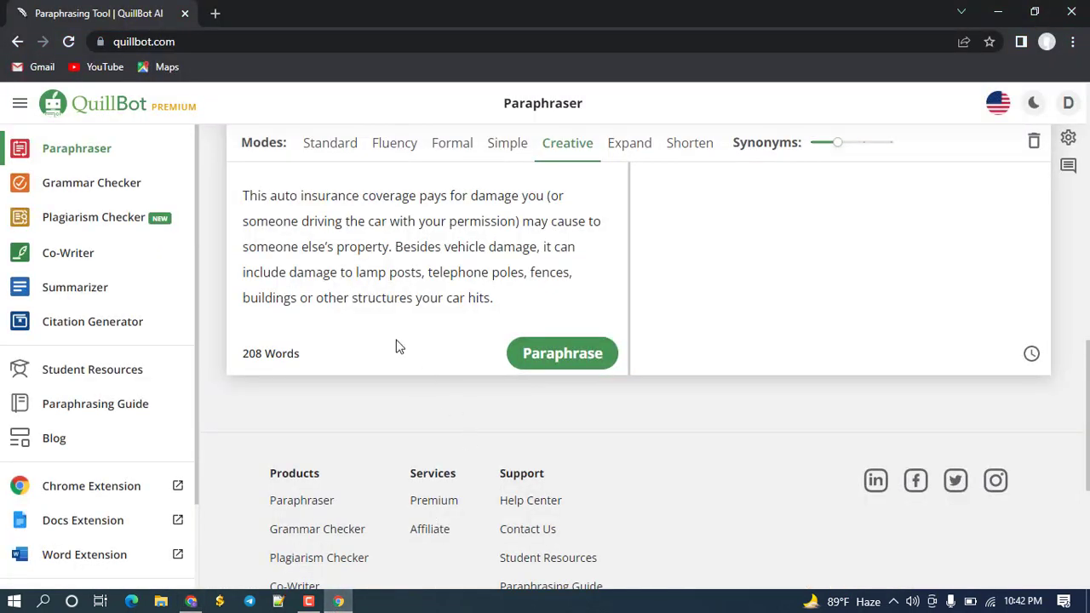
key("Return")
key("Return")
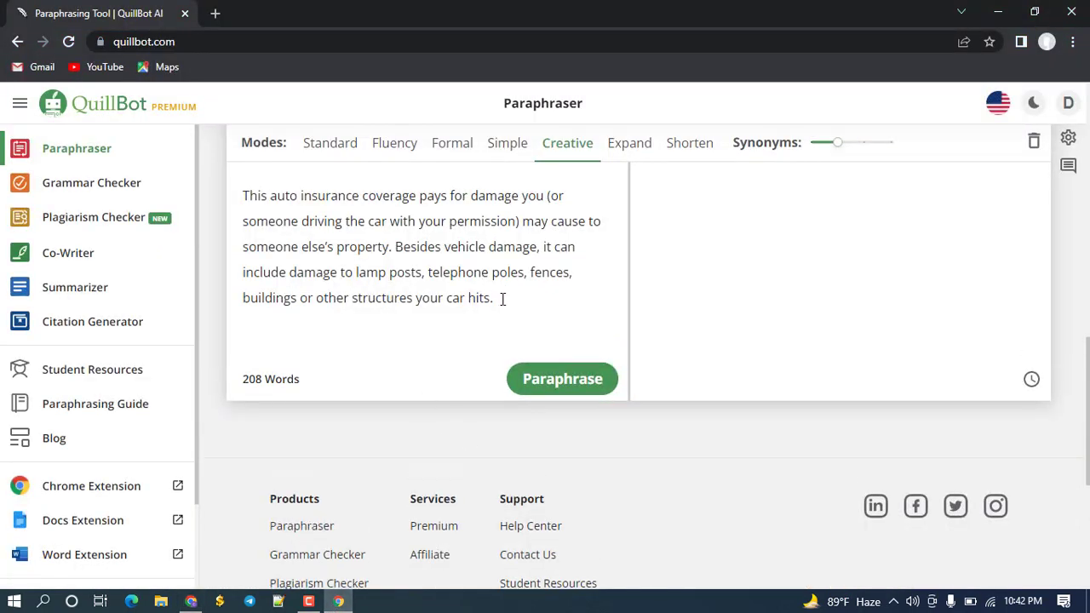
type("Collision coverage  This coverage protects you in the event your car is damaged in a crash with another vehicle or object, or in the event the vehicle flips over. Collision insurance may also cover damage caused by potholes in the road.")
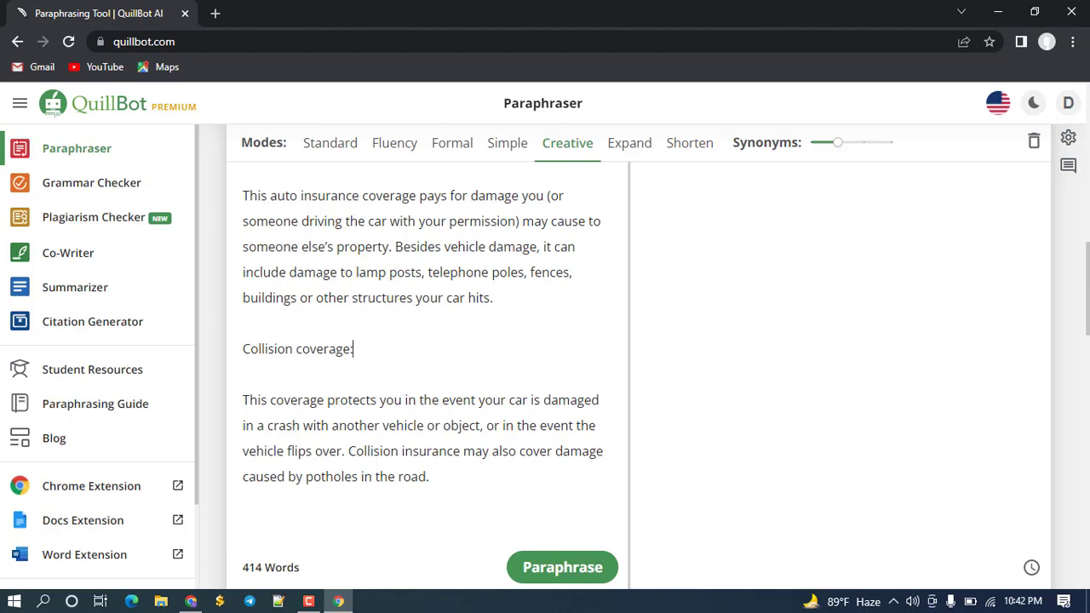
Add colons after the Collision coverage, Comprehensive coverage and Uninsured and underinsured motorist coverage headings in the QuillBot input
scroll(1087, 352, "down", 3)
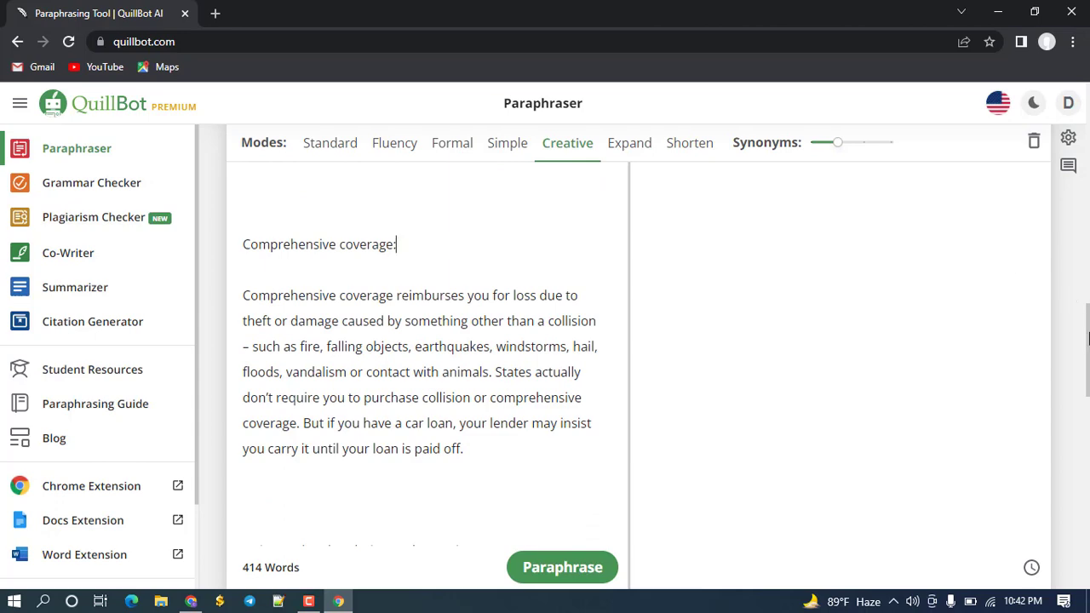
left_click_drag(1087, 338, 1087, 398)
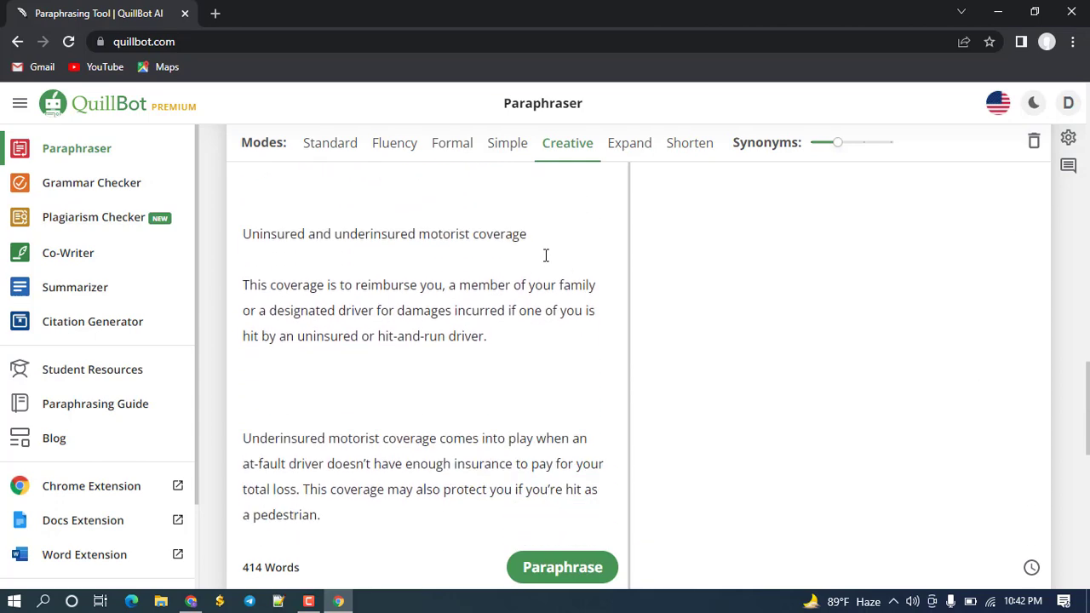
type(":")
scroll(1087, 473, "down", 4)
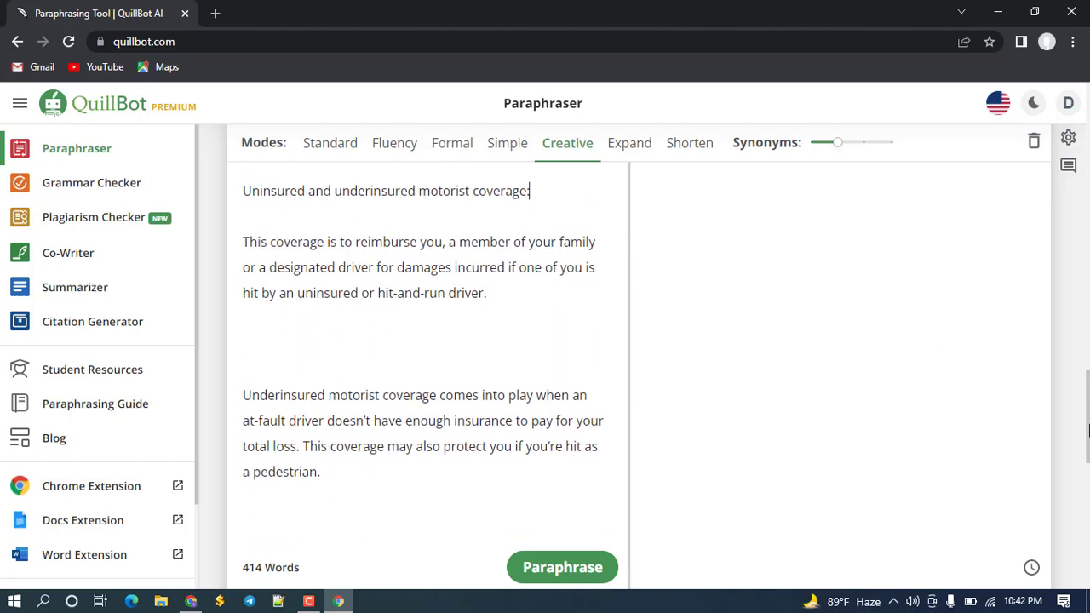
scroll(1087, 472, "up", 3)
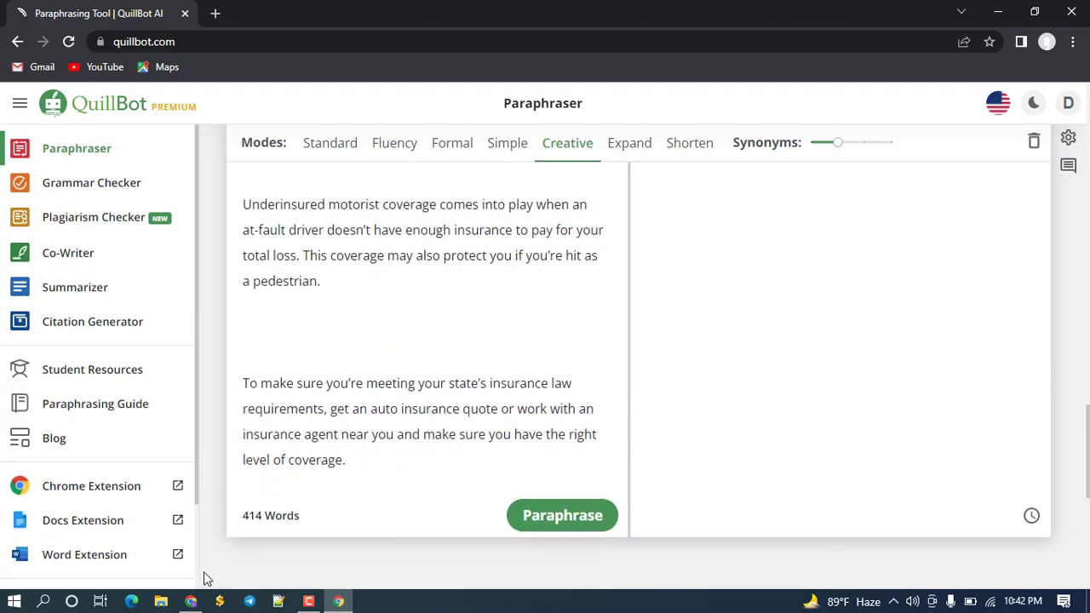
Look back over the Nationwide source article up to its title and return to QuillBot
left_click(192, 601)
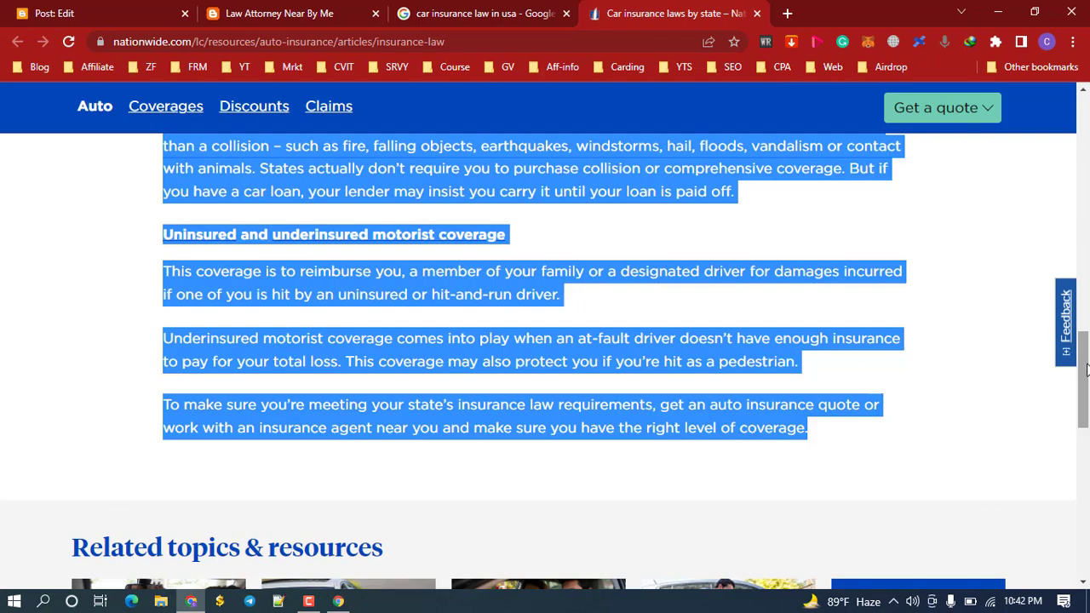
left_click_drag(1085, 367, 1055, 161)
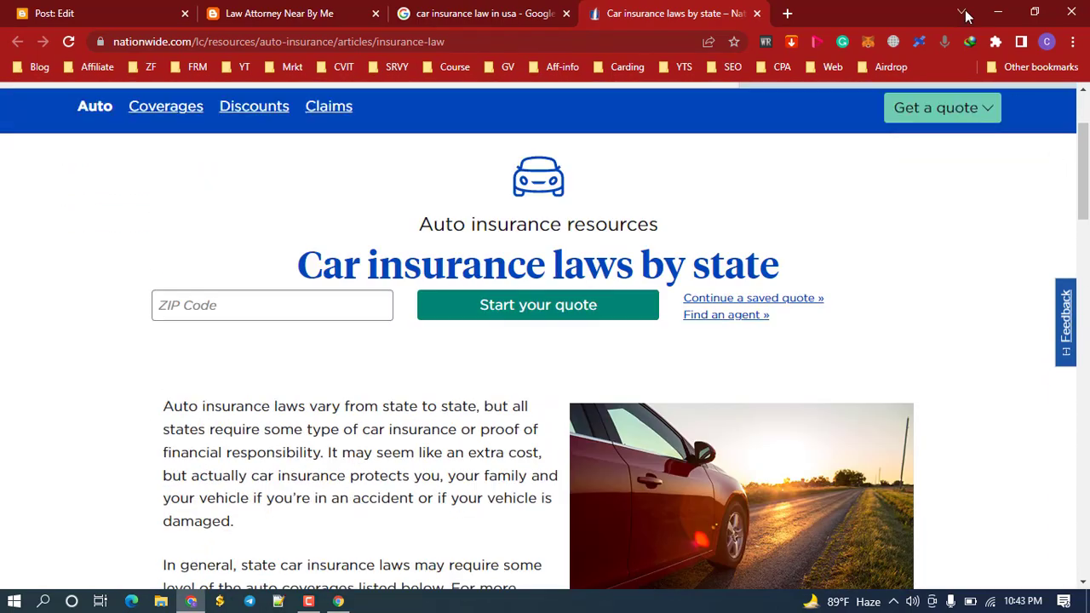
left_click(998, 11)
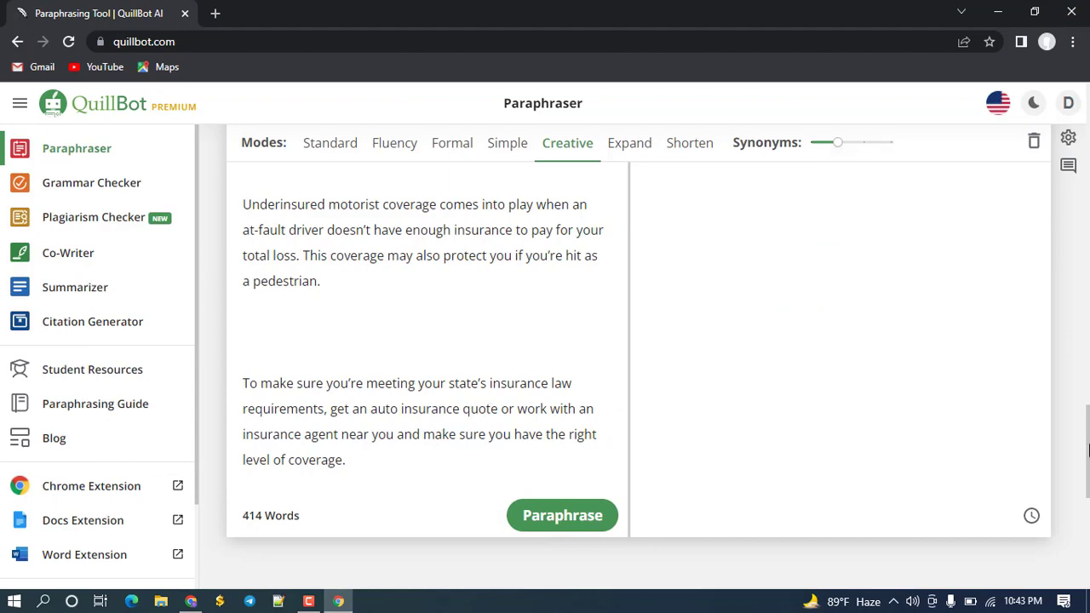
Remove an extra blank line above the Property damage liability heading and paraphrase the whole text in Creative mode
left_click_drag(1088, 447, 1085, 247)
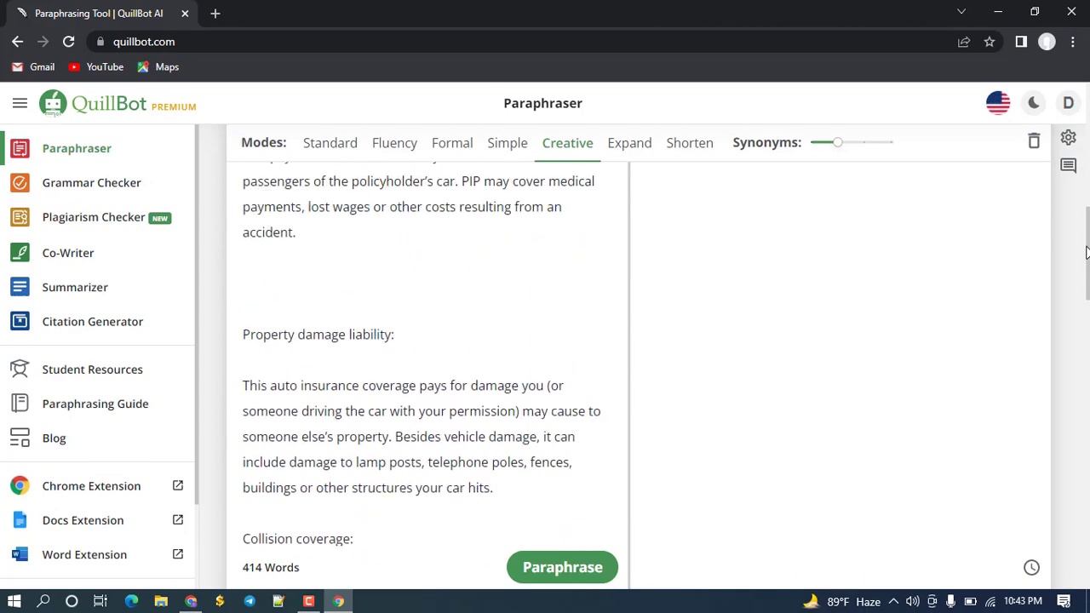
left_click(260, 308)
key("BackSpace")
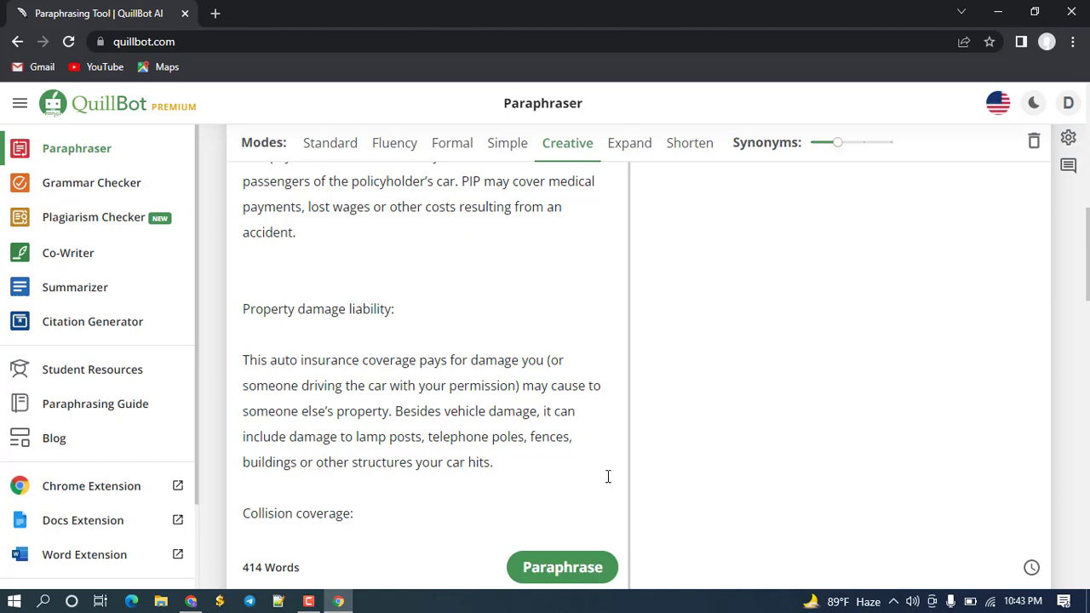
left_click(549, 577)
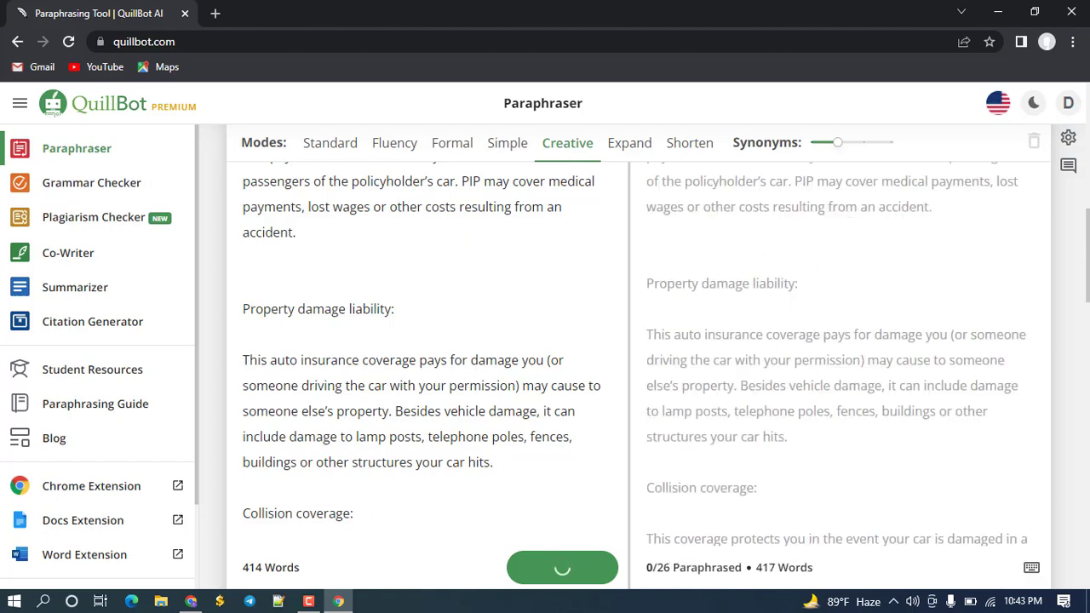
Review the Creative mode paraphrase from its title through the medical expenses section and copy the full paraphrased text
scroll(1087, 175, "up", 5)
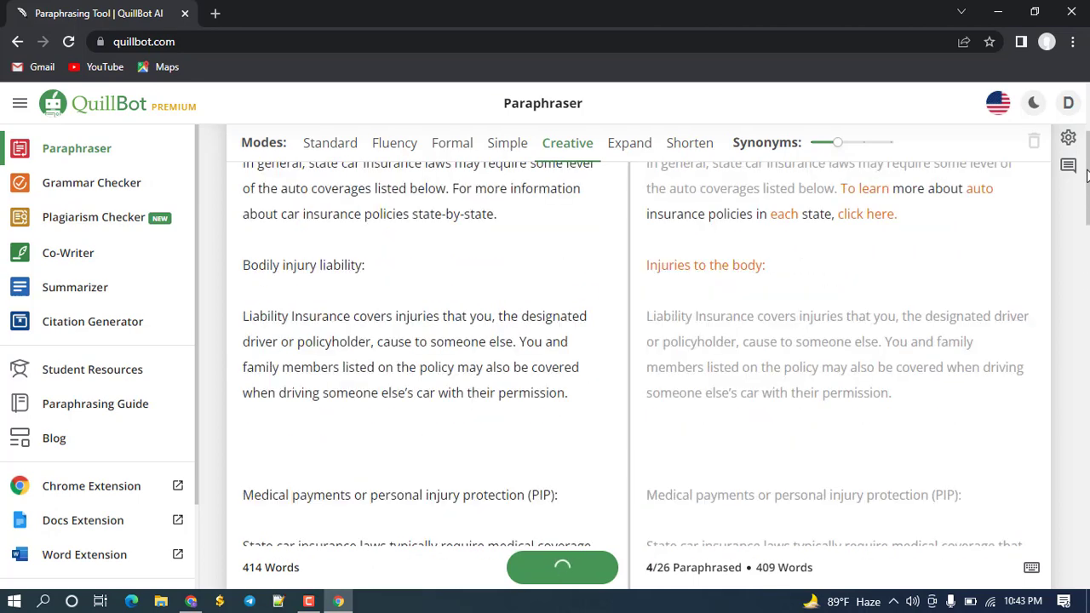
scroll(1086, 174, "up", 1)
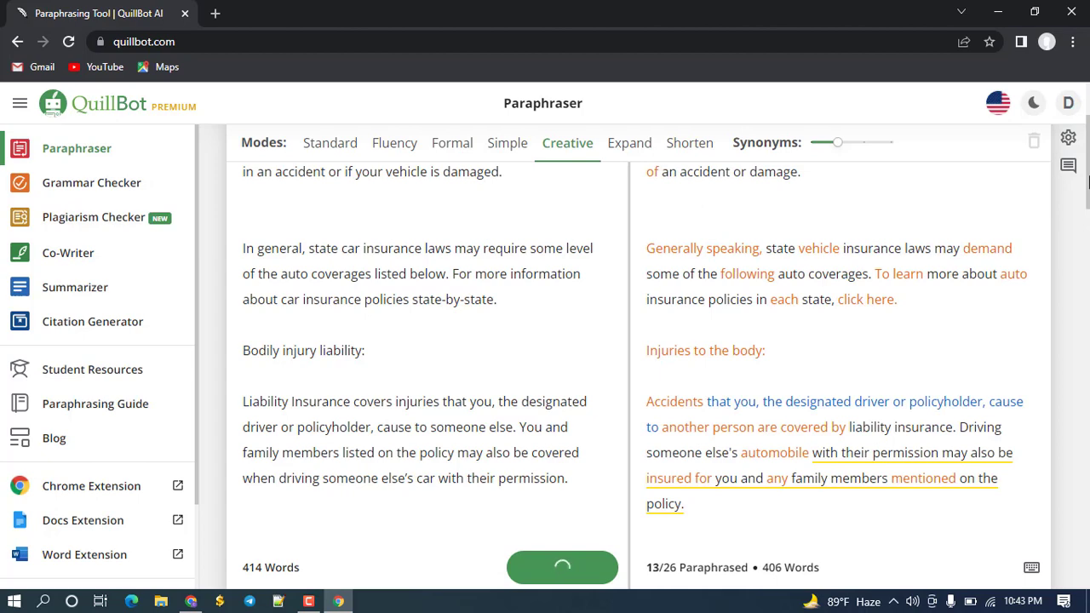
scroll(1087, 192, "down", 3)
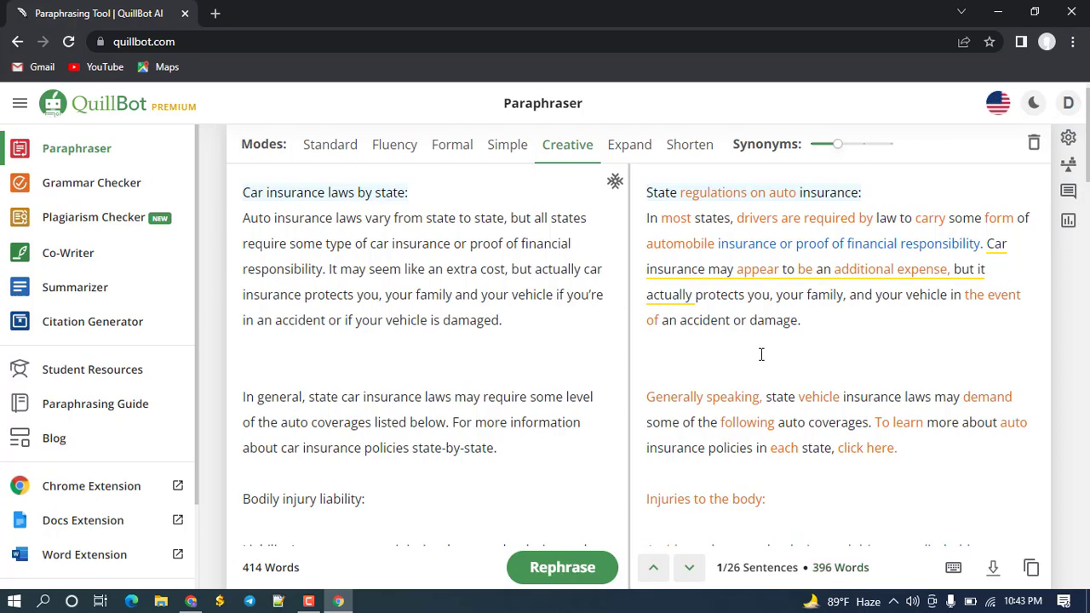
mouse_move(982, 194)
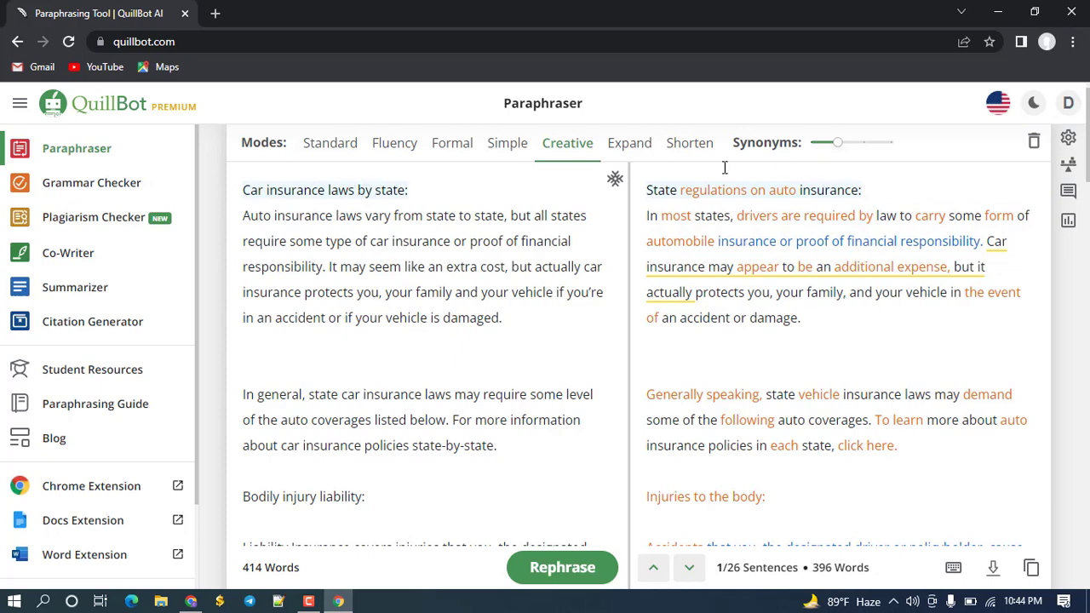
mouse_move(694, 200)
left_click_drag(1087, 144, 1050, 207)
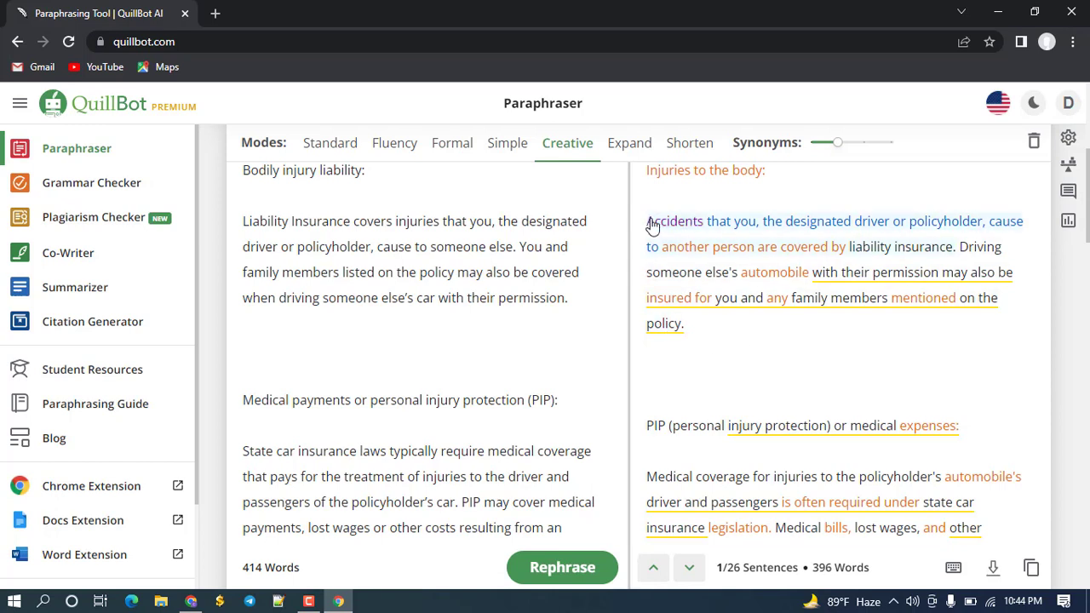
left_click(1032, 570)
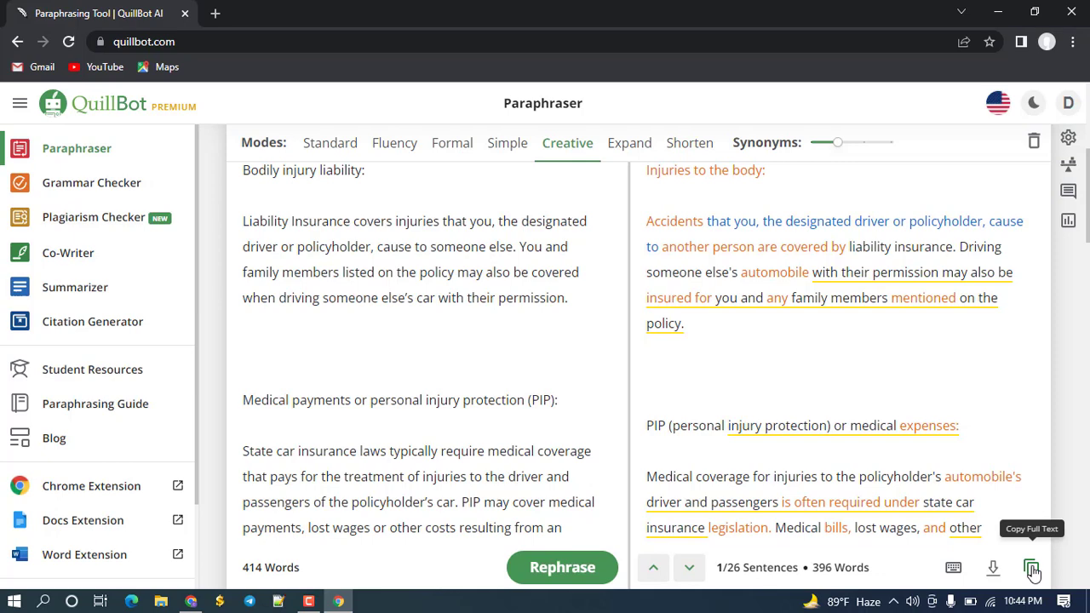
left_click(1031, 571)
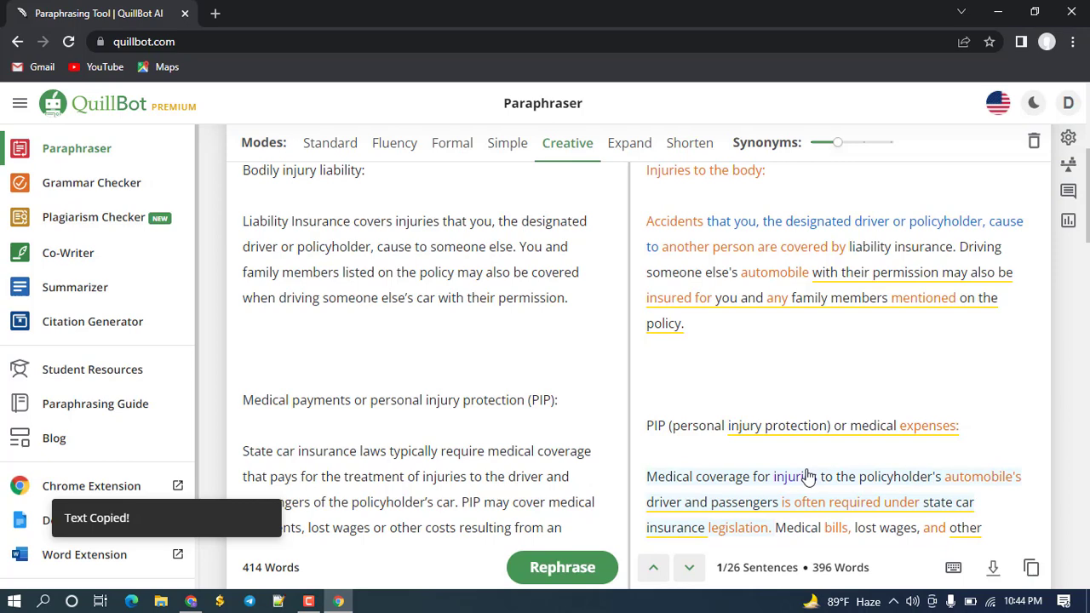
Switch to the empty Blogger post, paste the paraphrased article into its body and check it from the beginning
left_click(191, 601)
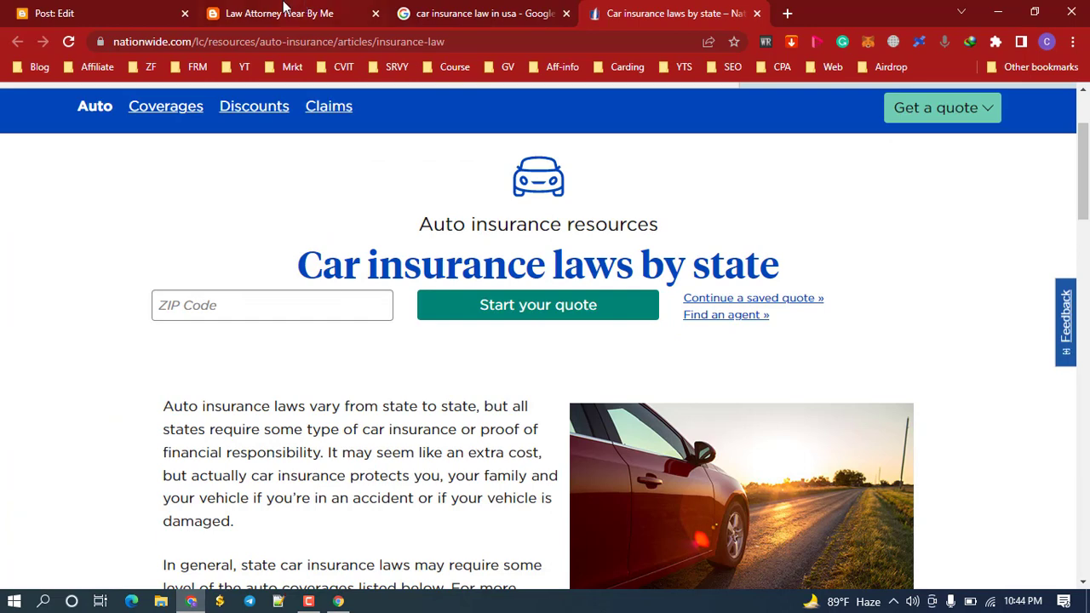
left_click(158, 8)
left_click(193, 311)
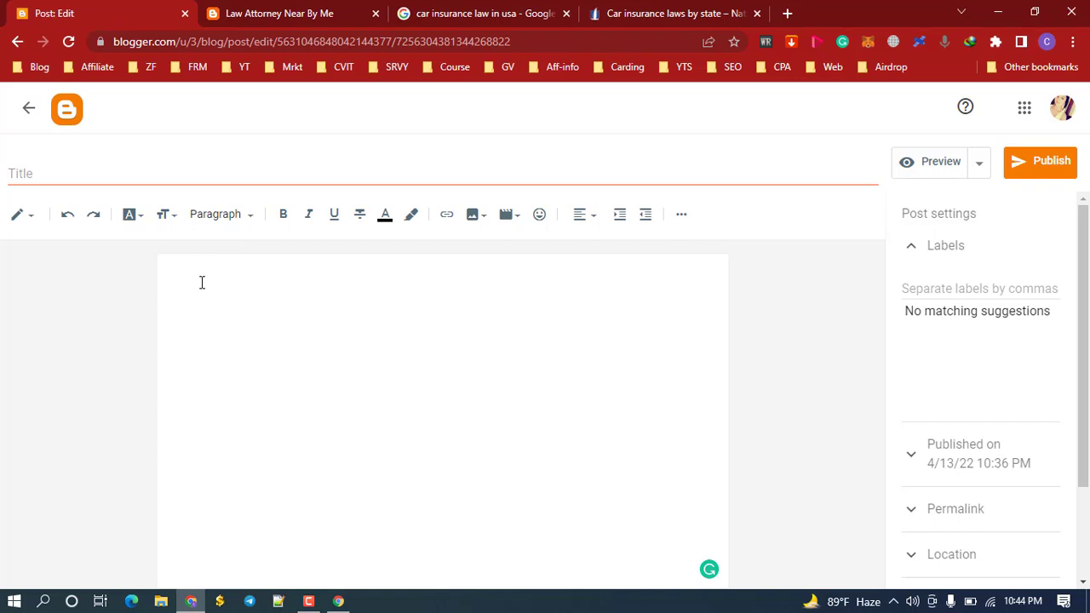
right_click(201, 282)
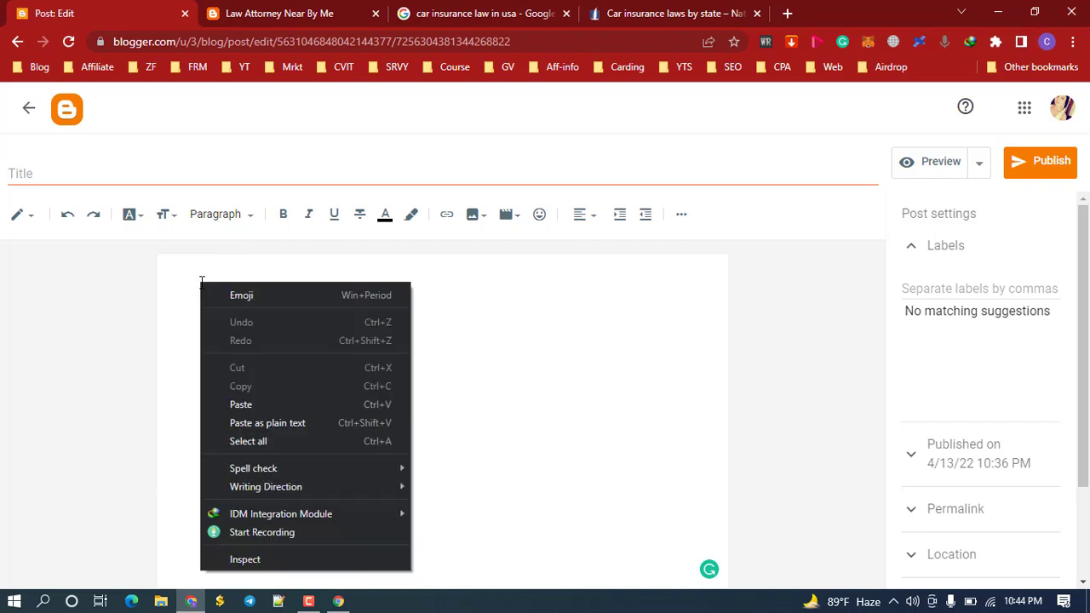
left_click(240, 404)
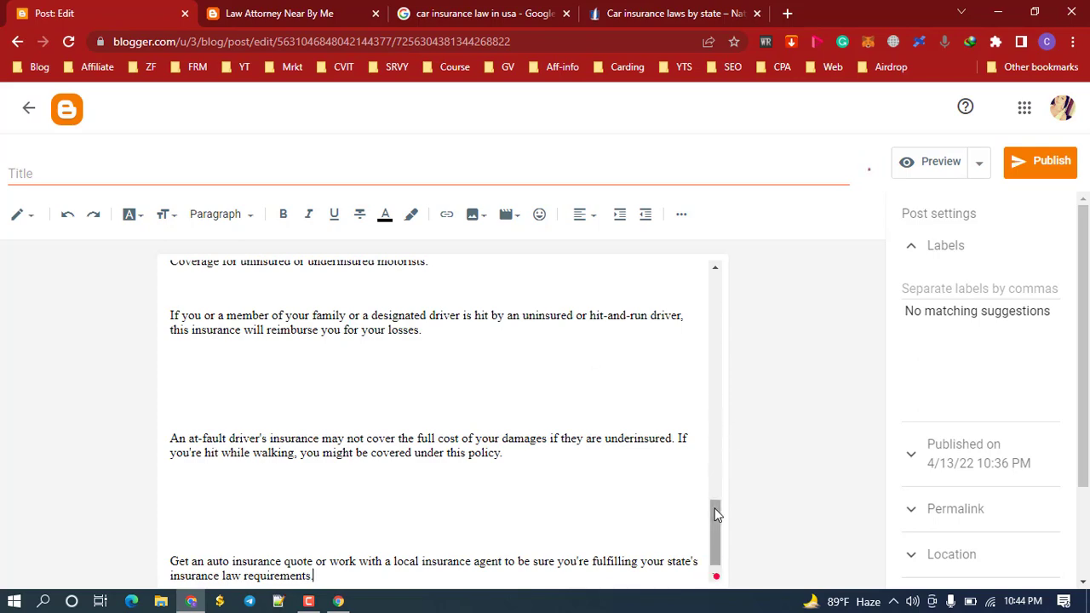
left_click_drag(715, 515, 712, 267)
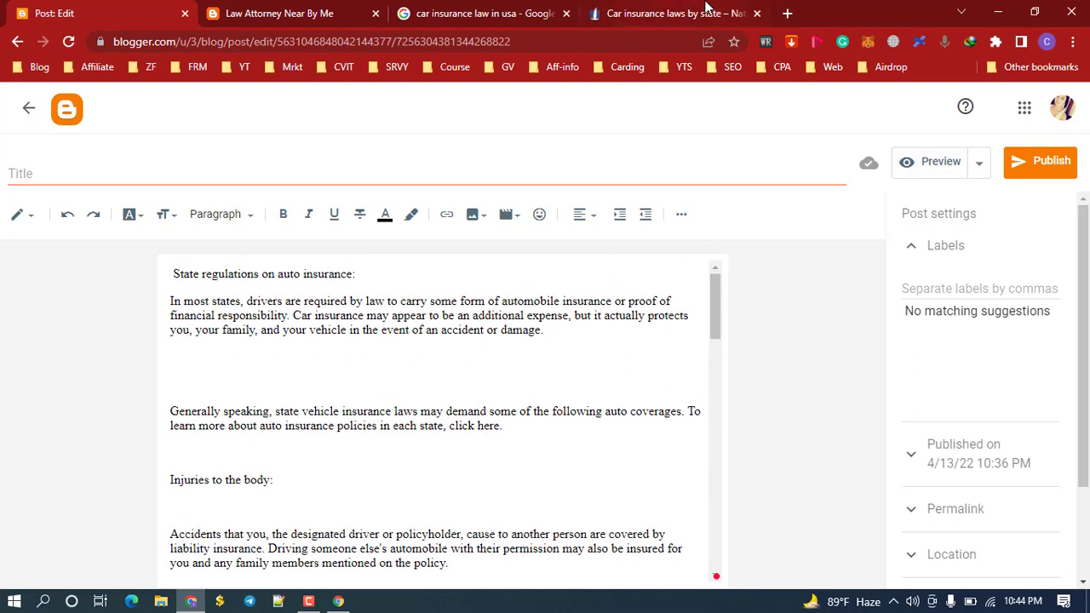
Close the Google search results for car insurance law in usa and the Nationwide article
left_click(545, 6)
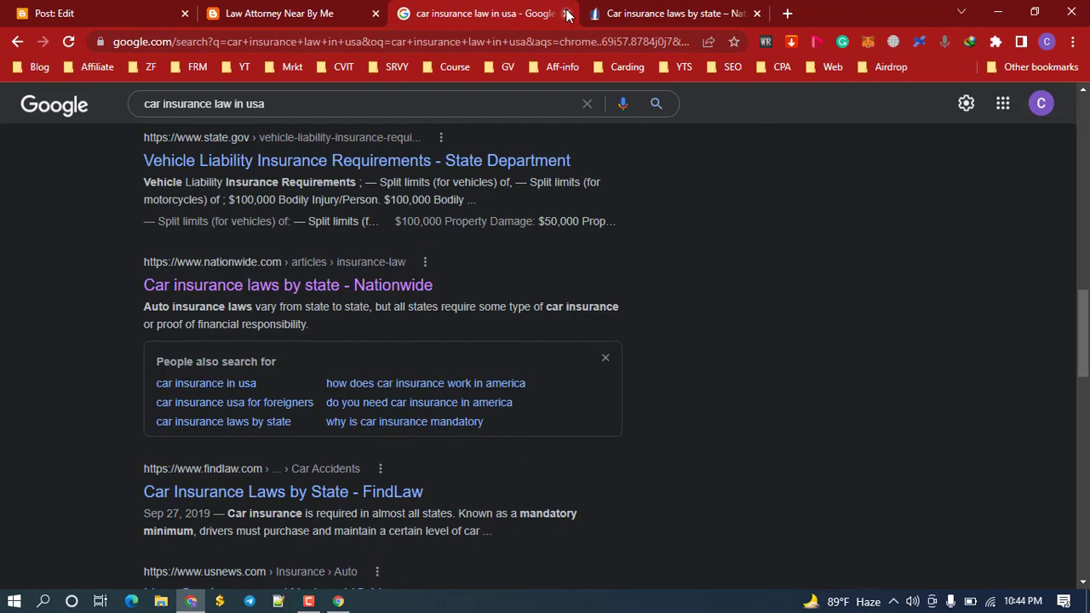
left_click(567, 14)
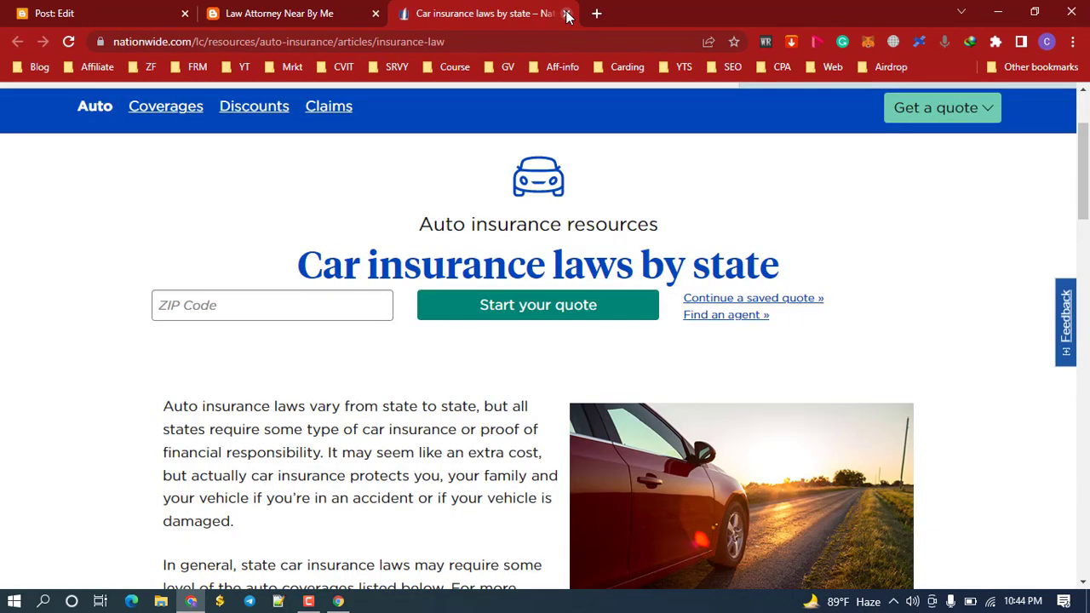
left_click(567, 13)
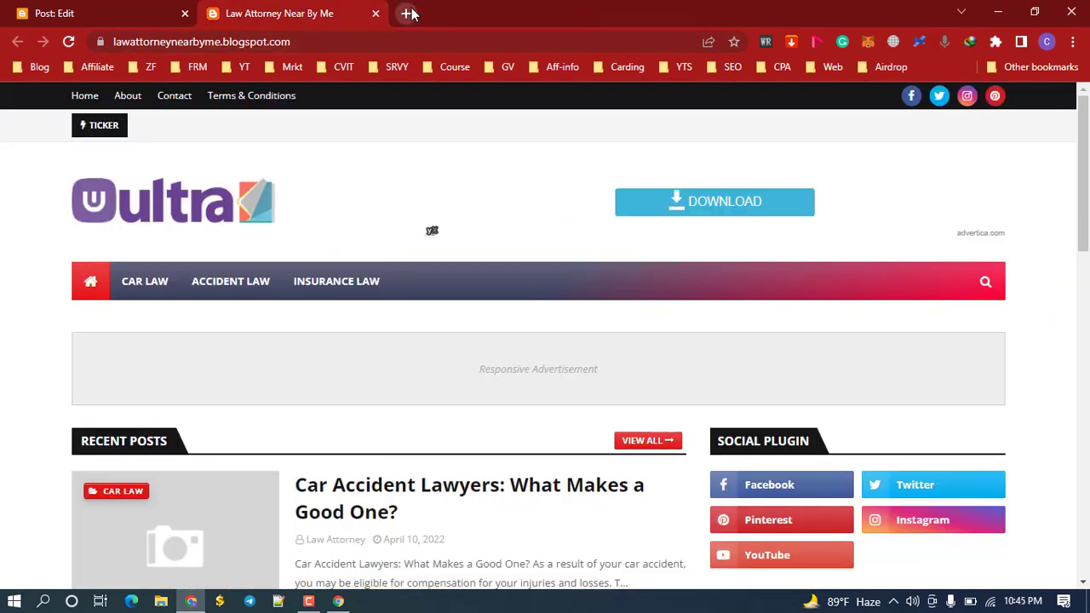
Open the duplichecker.com plagiarism checker in a new browser tab and place the cursor in its text field
left_click(408, 14)
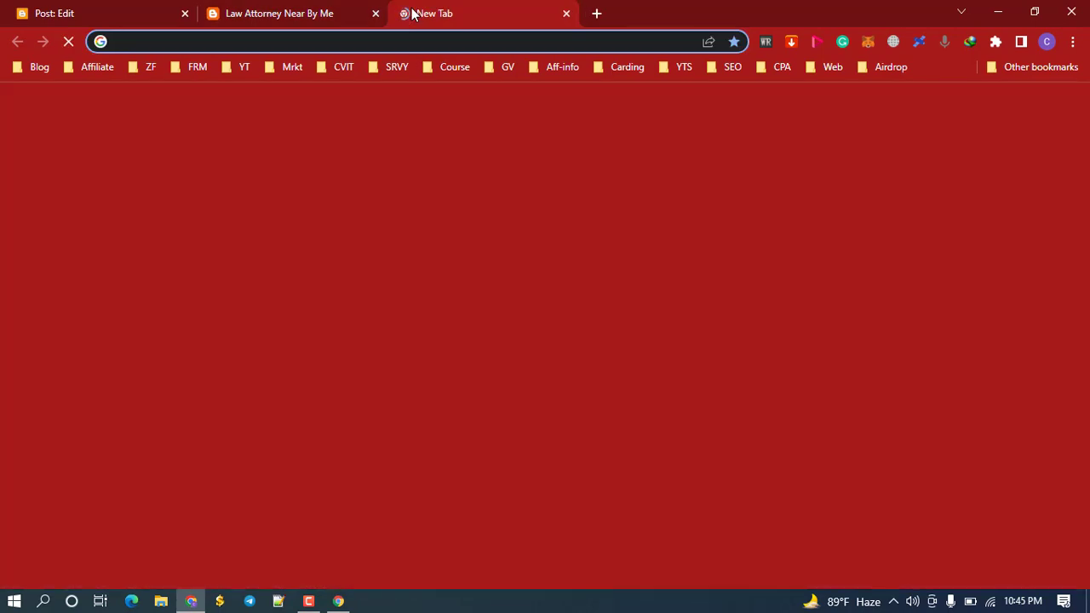
type("dupl")
type("iche")
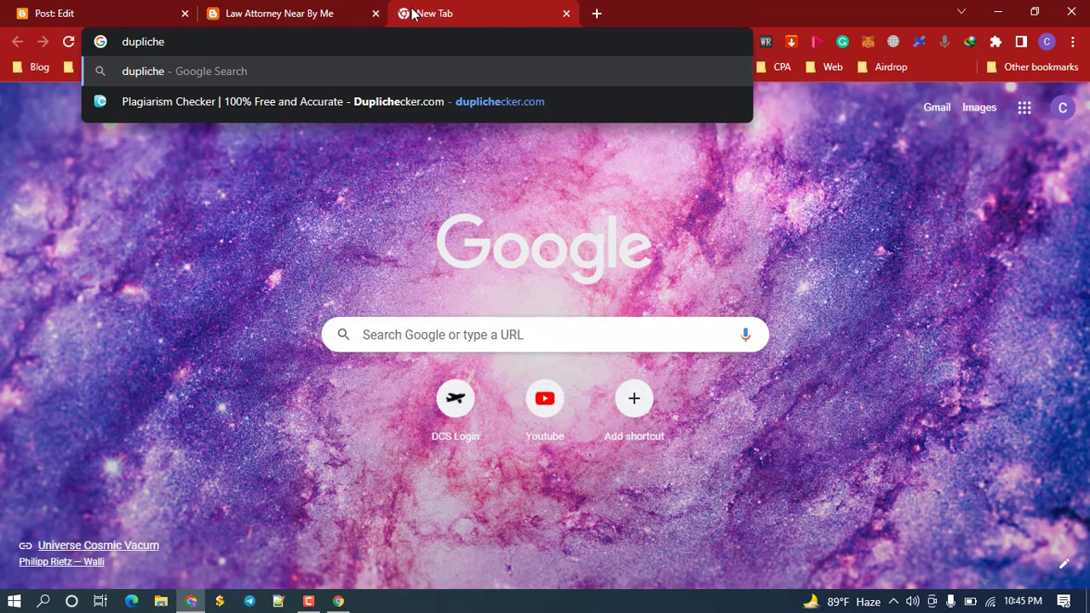
left_click(317, 102)
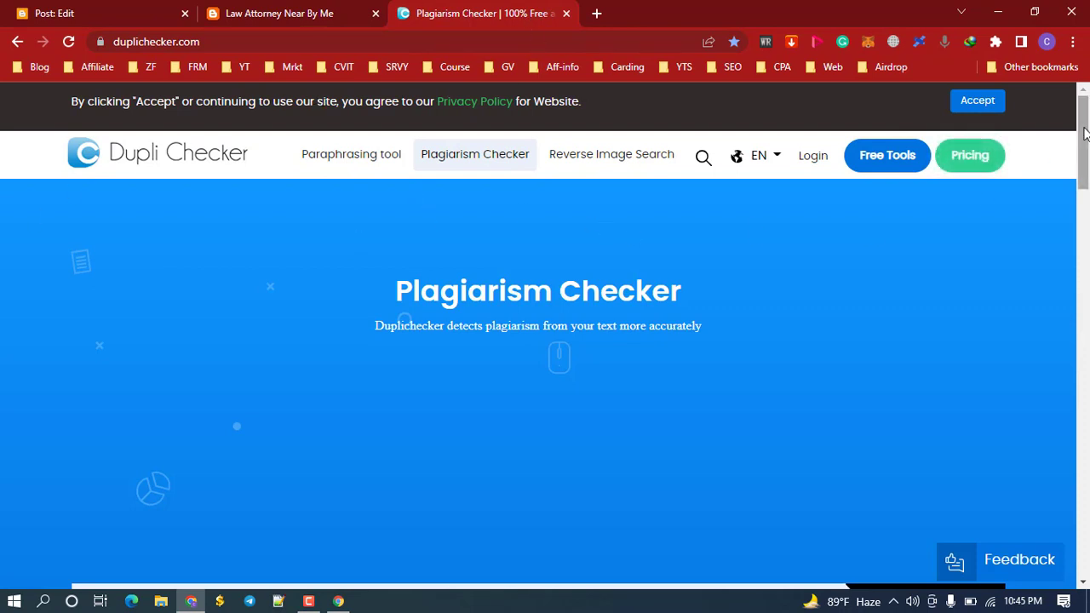
left_click_drag(1083, 132, 1085, 209)
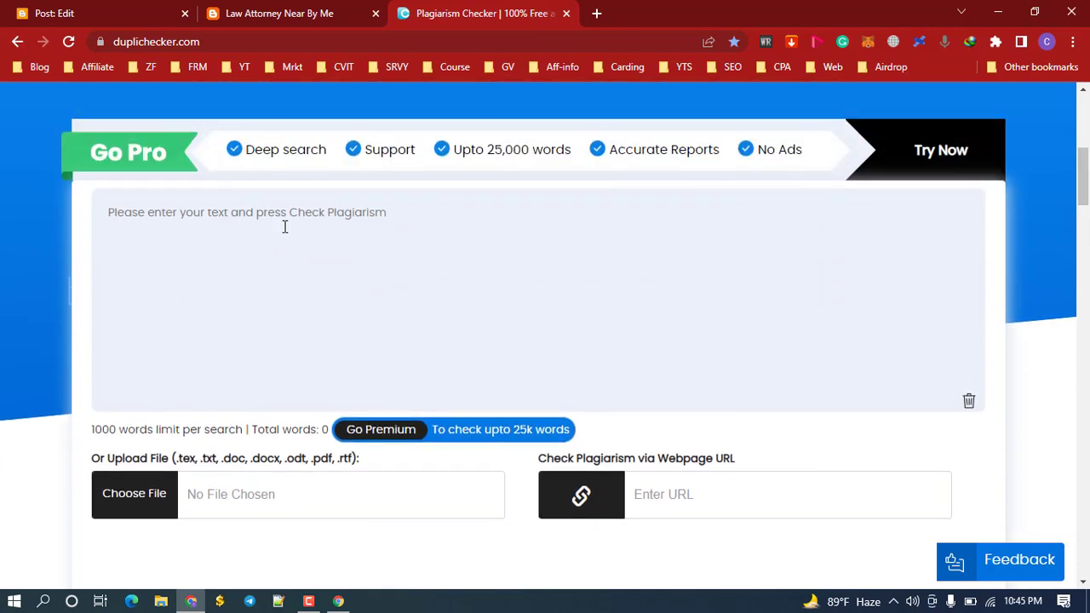
left_click(250, 224)
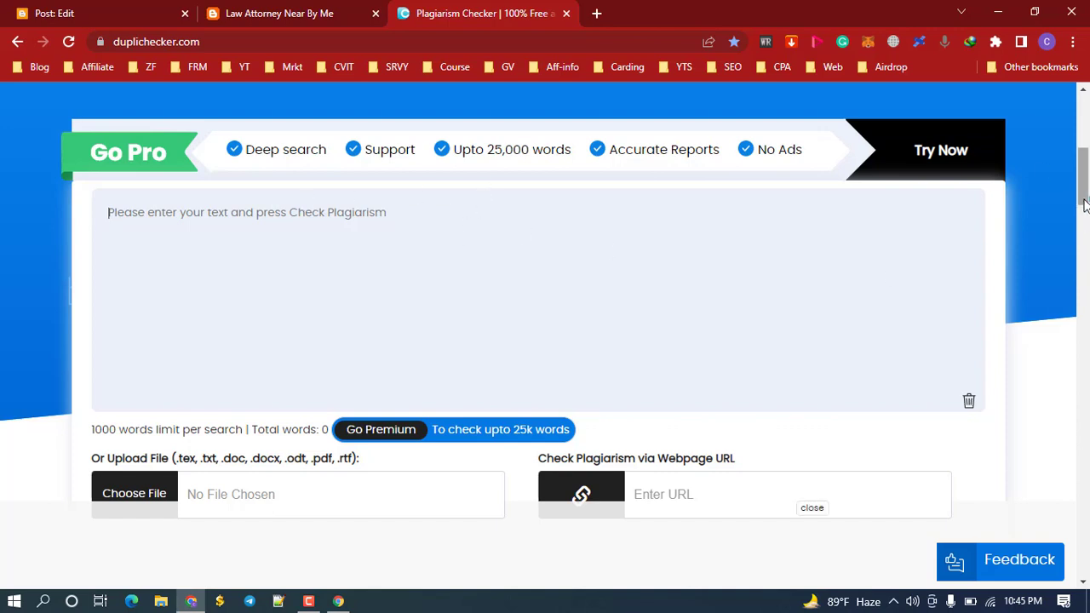
scroll(1084, 217, "down", 1)
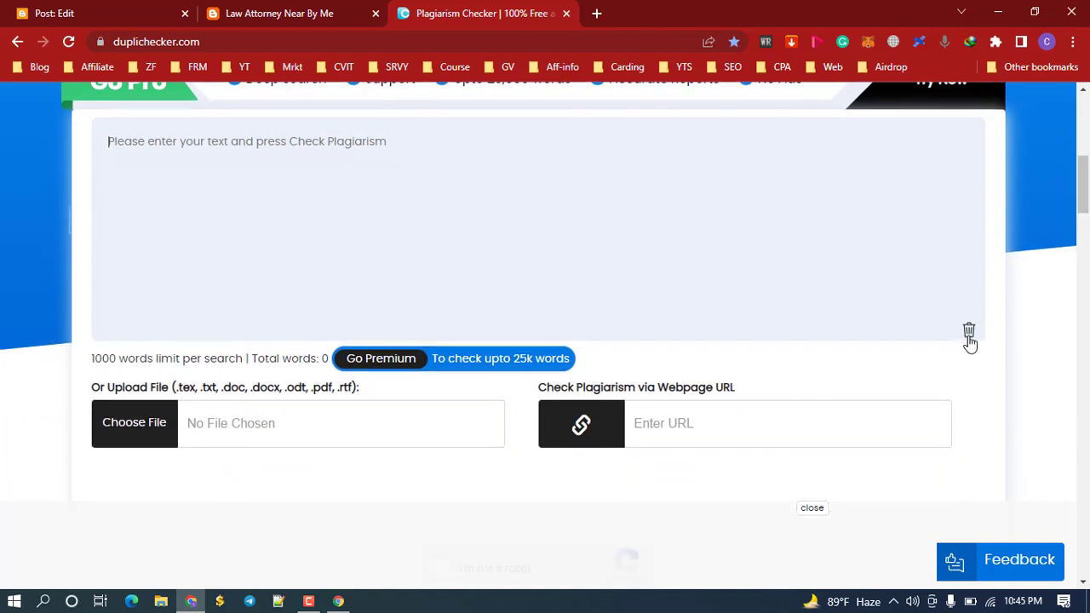
left_click(968, 333)
type("nhhh")
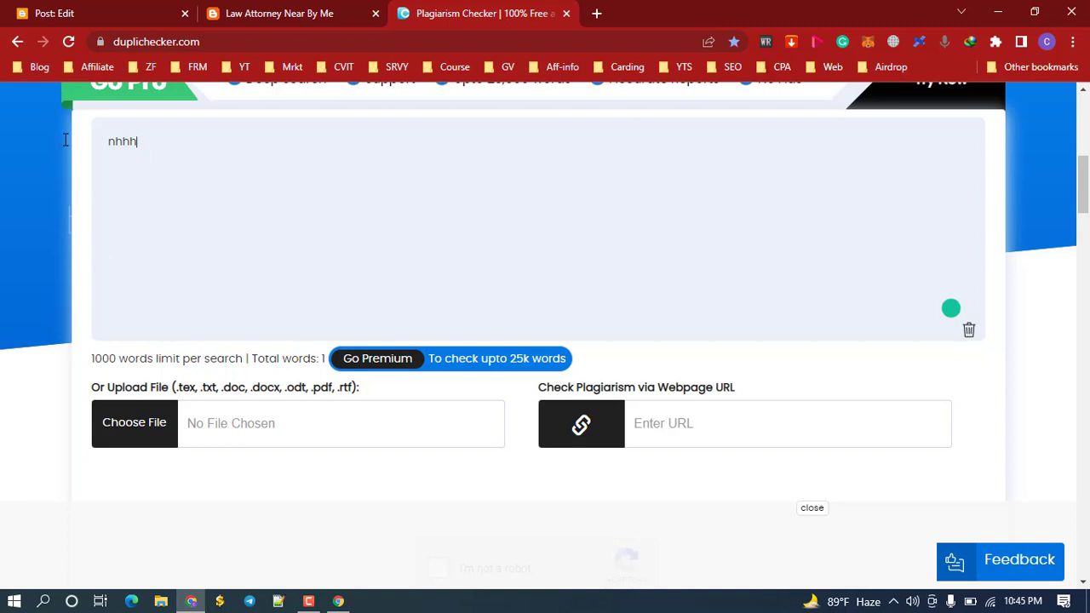
key("ctrl+a")
key("BackSpace")
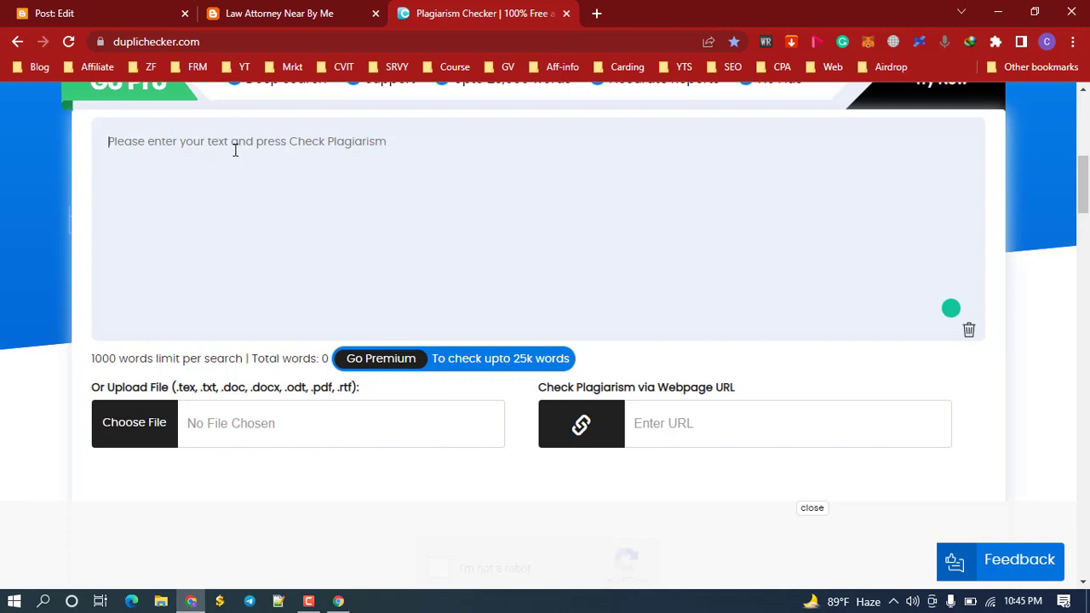
Paste the paraphrased article into the plagiarism checker's text field and run the plagiarism check
key("ctrl+v")
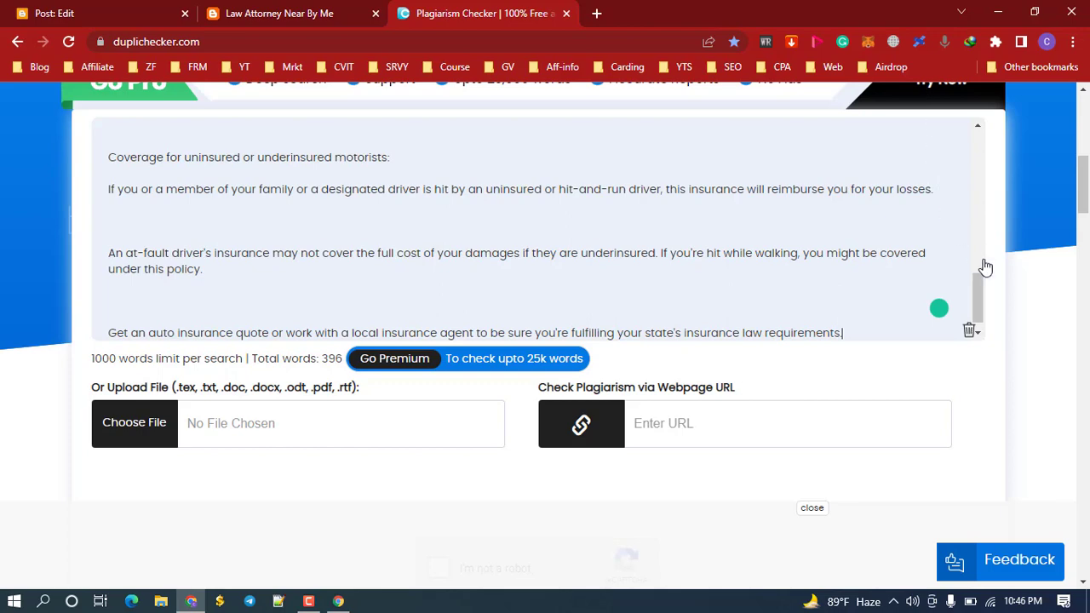
mouse_move(978, 288)
left_mouse_down()
mouse_move(976, 172)
mouse_move(976, 295)
left_mouse_up()
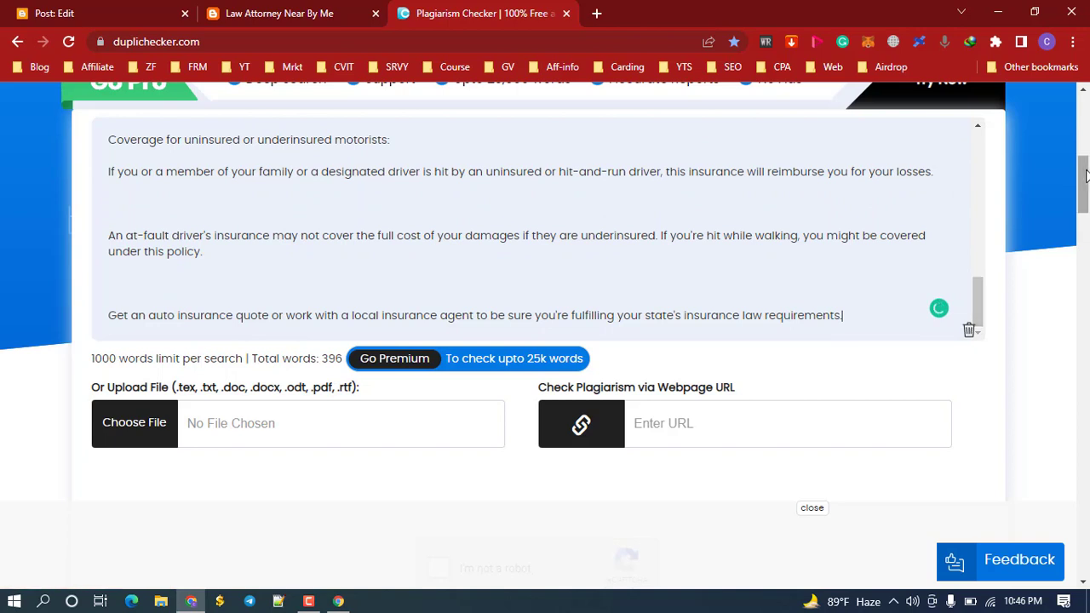
left_click_drag(1085, 174, 1085, 209)
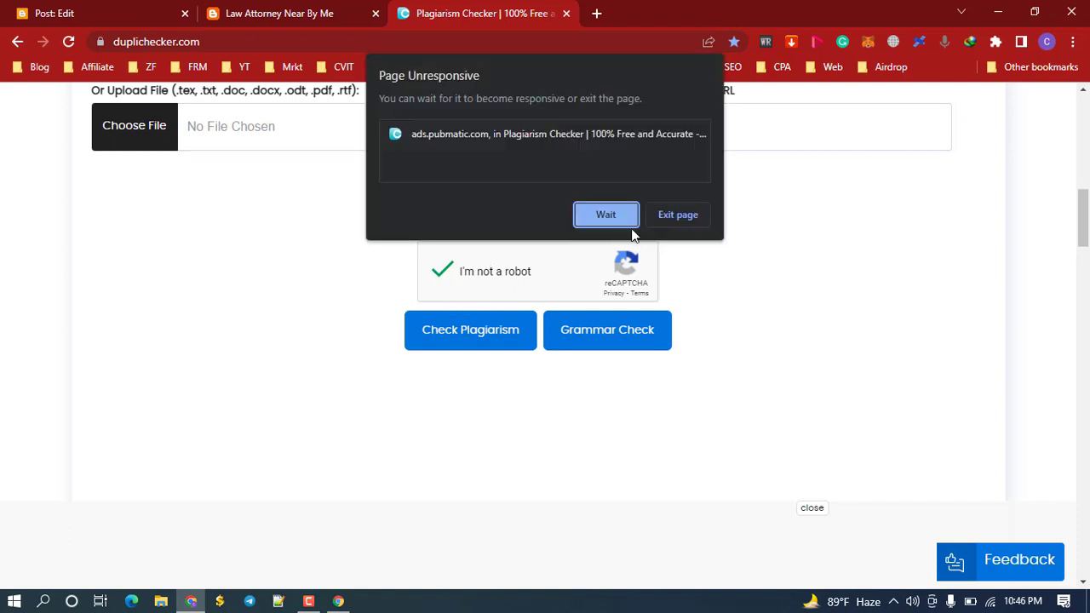
left_click(603, 215)
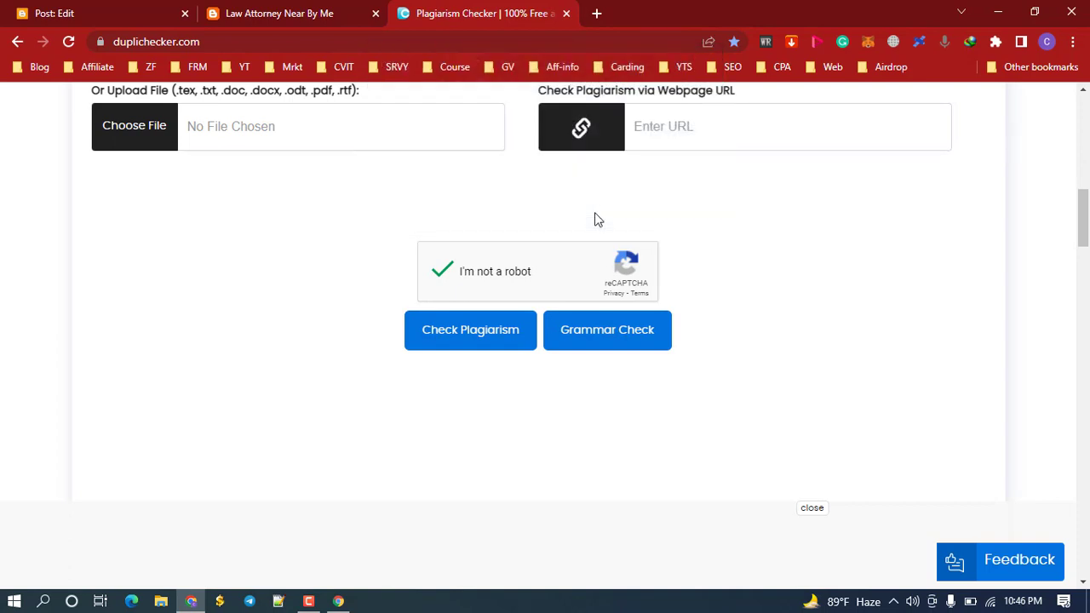
left_click(446, 336)
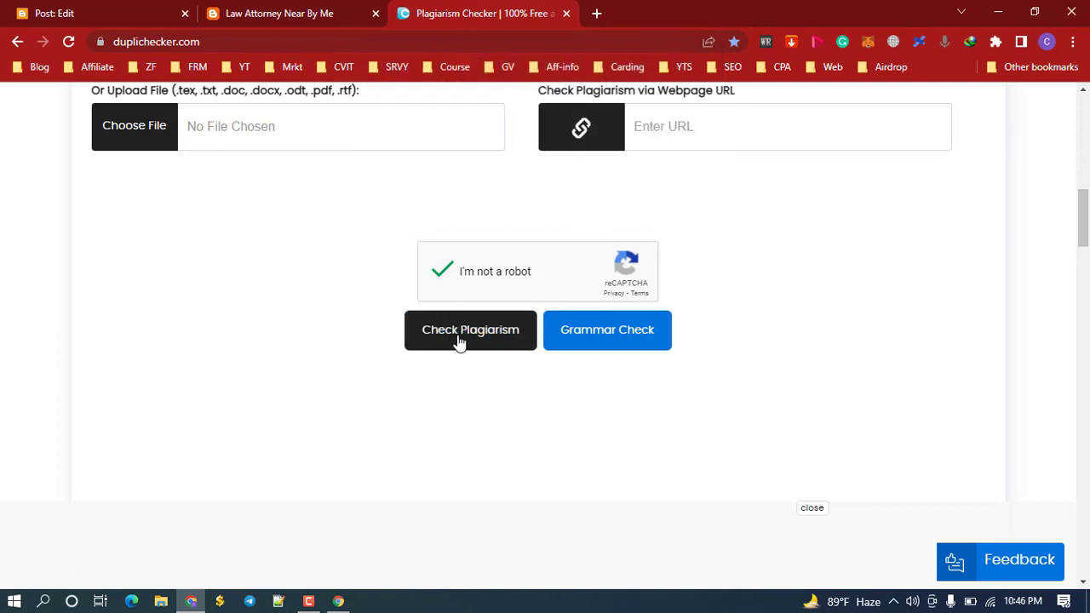
left_click(459, 341)
left_click(459, 341)
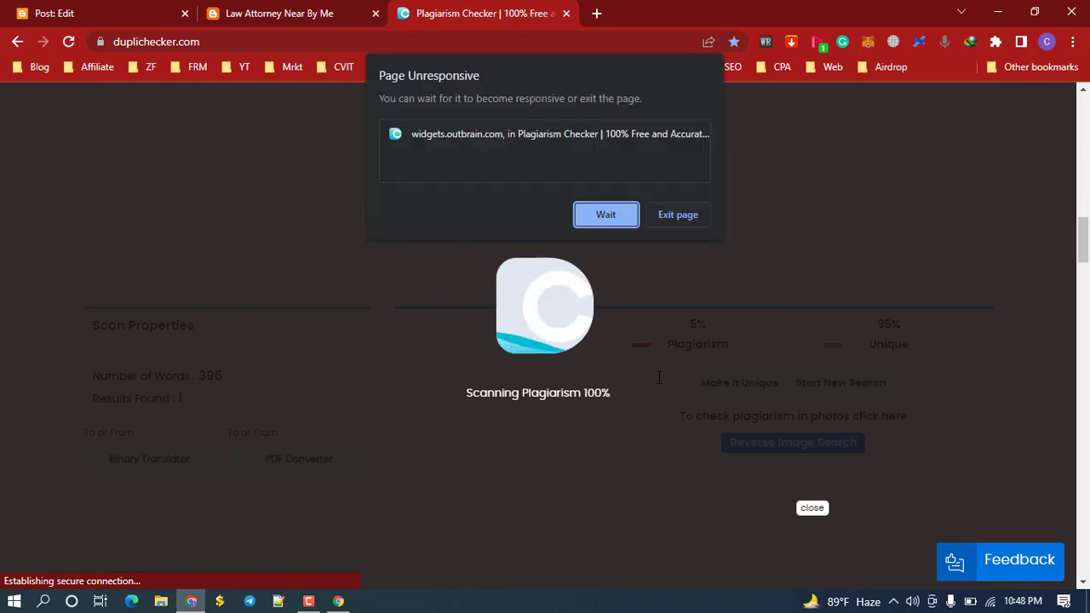
Keep waiting for the unresponsive plagiarism checker page, look over the scan results and submitted text, and close the advertisement banner
left_click(591, 218)
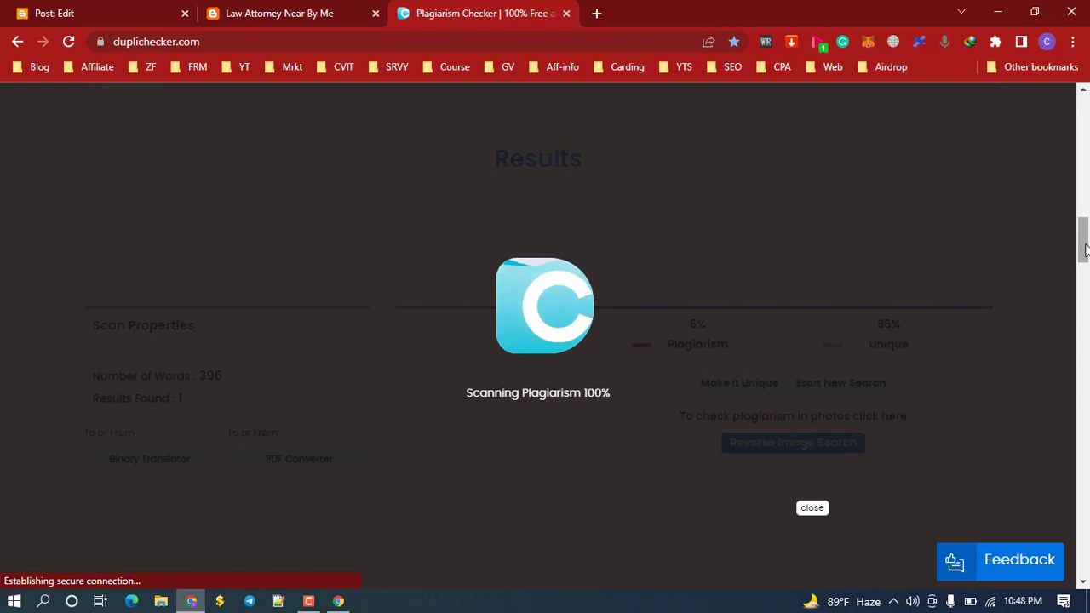
left_click_drag(1084, 247, 1083, 281)
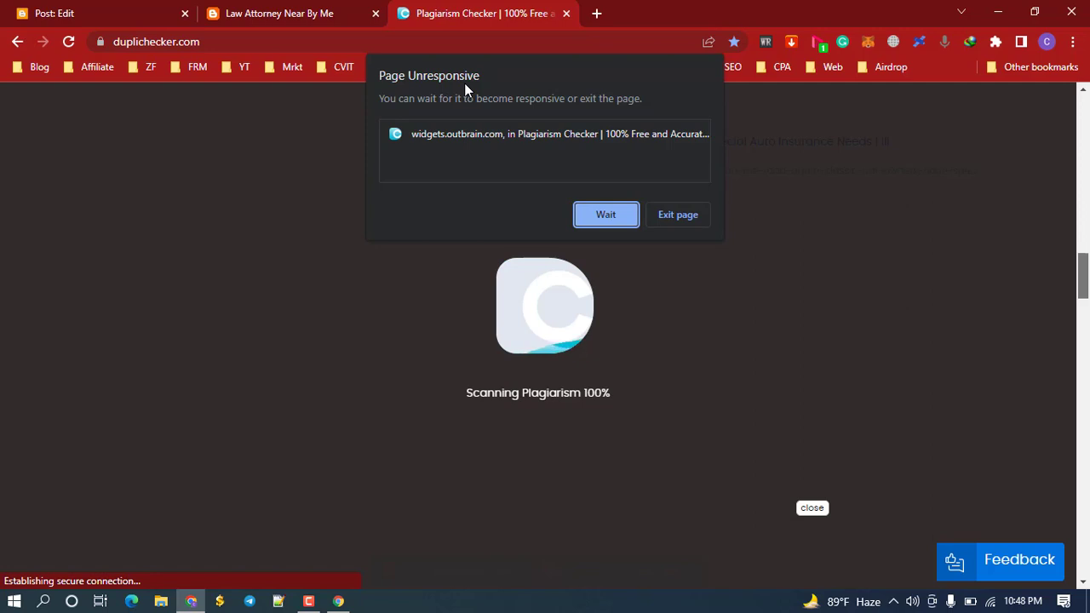
left_click(600, 214)
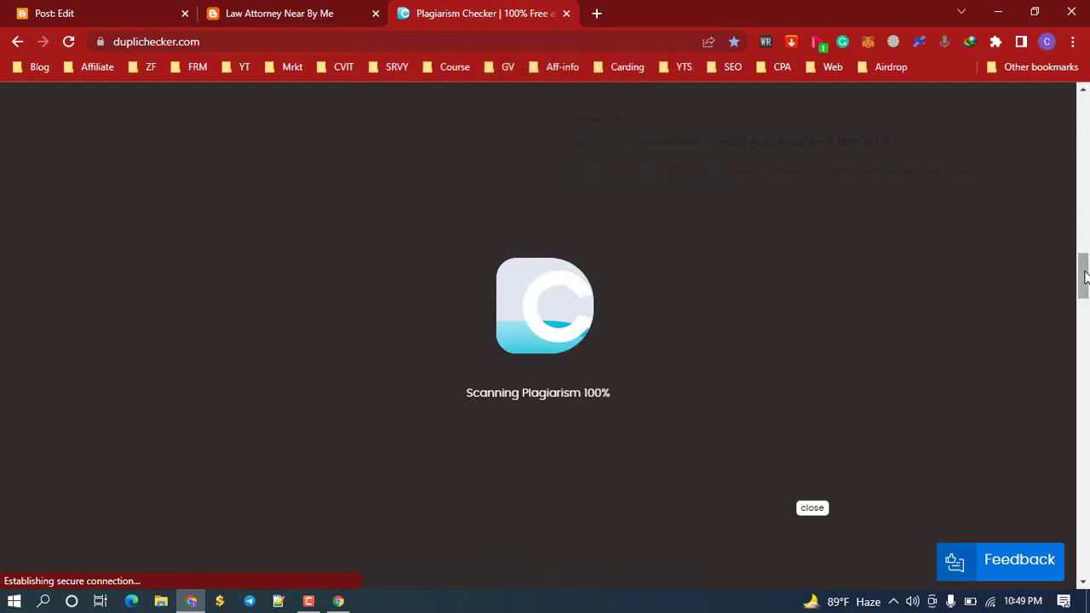
left_click_drag(1085, 277, 1030, 136)
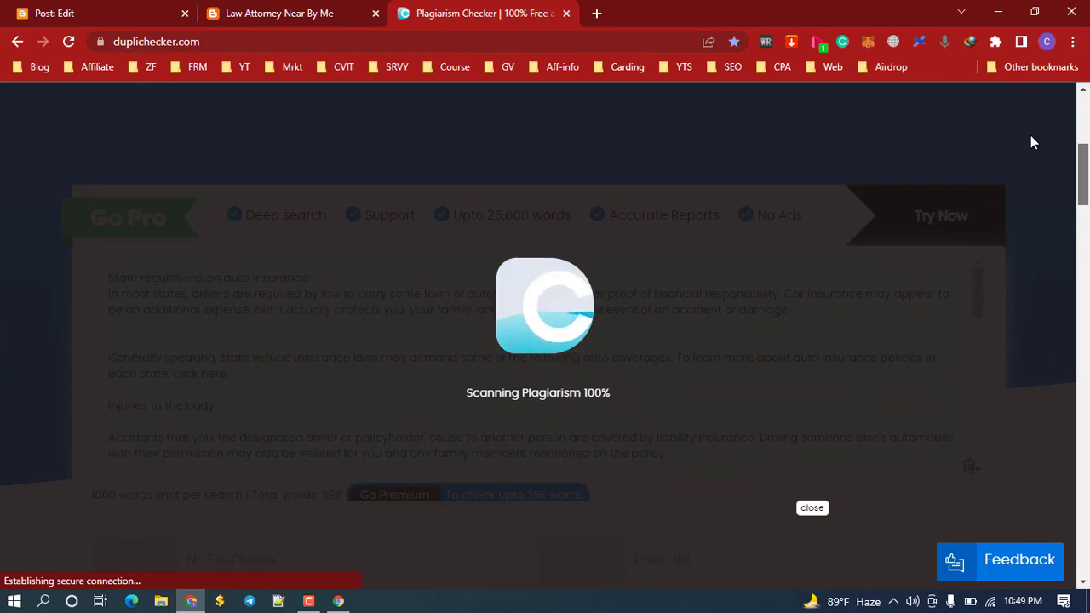
left_click_drag(1030, 142, 1036, 163)
scroll(1035, 157, "up", 2)
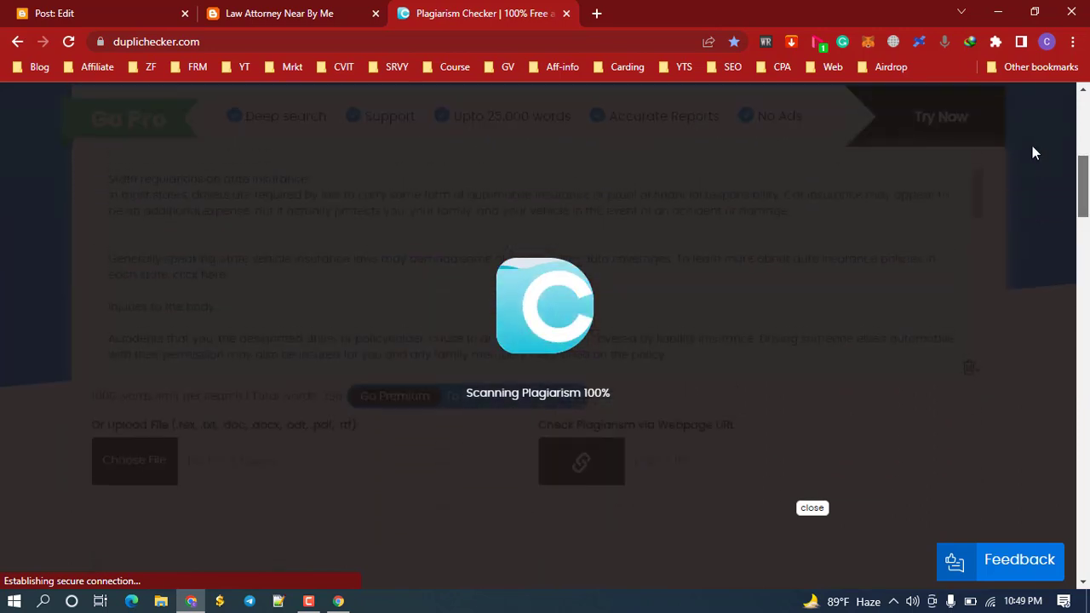
left_click(813, 513)
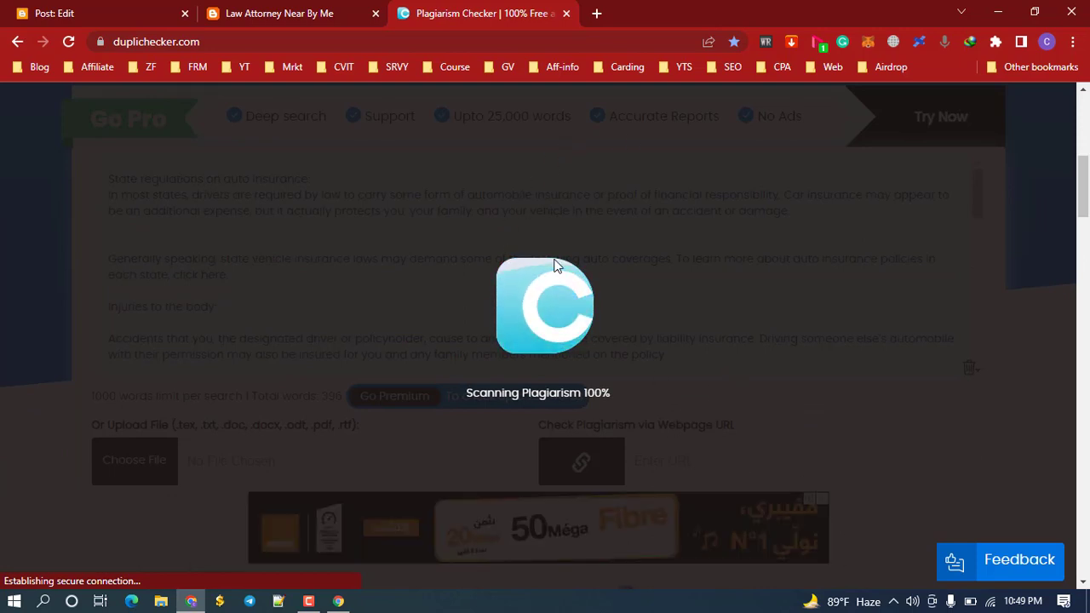
Reload the plagiarism checker, paste the paraphrased article into its text field again and rerun the check
left_click(343, 41)
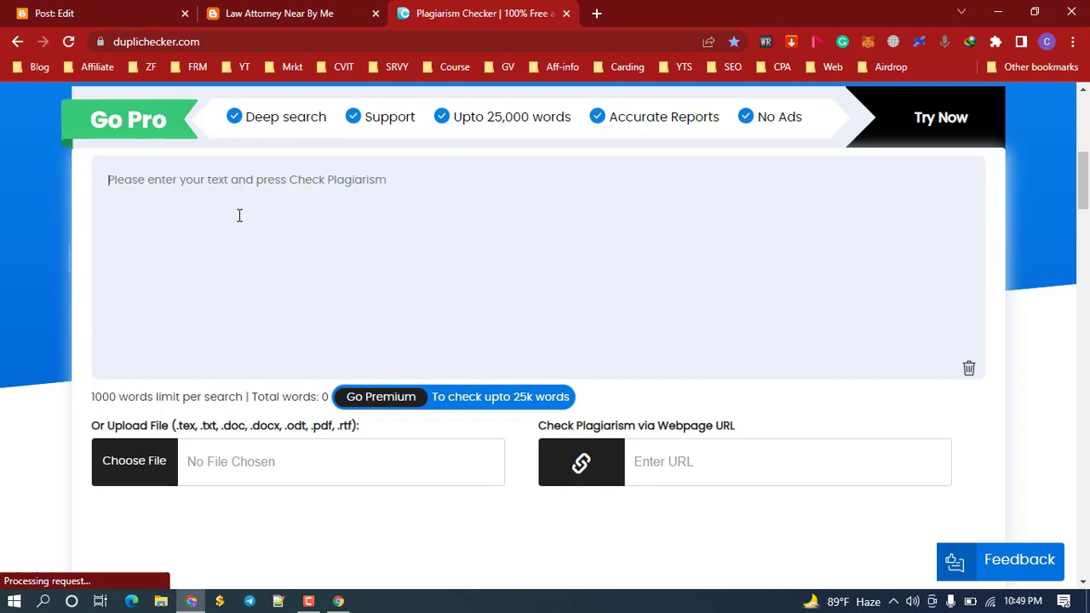
key("ctrl+v")
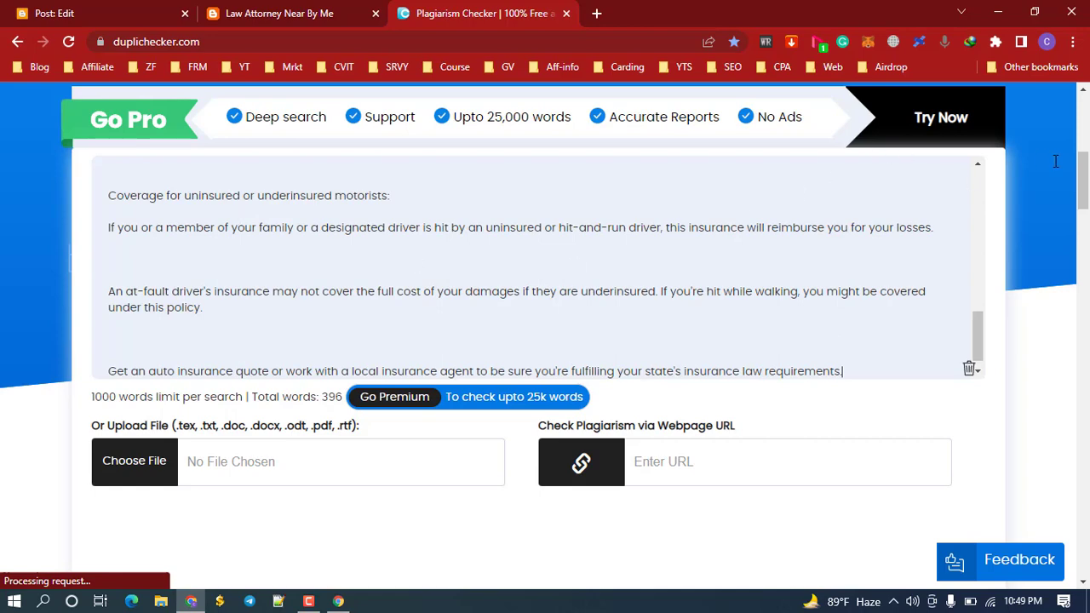
left_click_drag(1084, 171, 1086, 198)
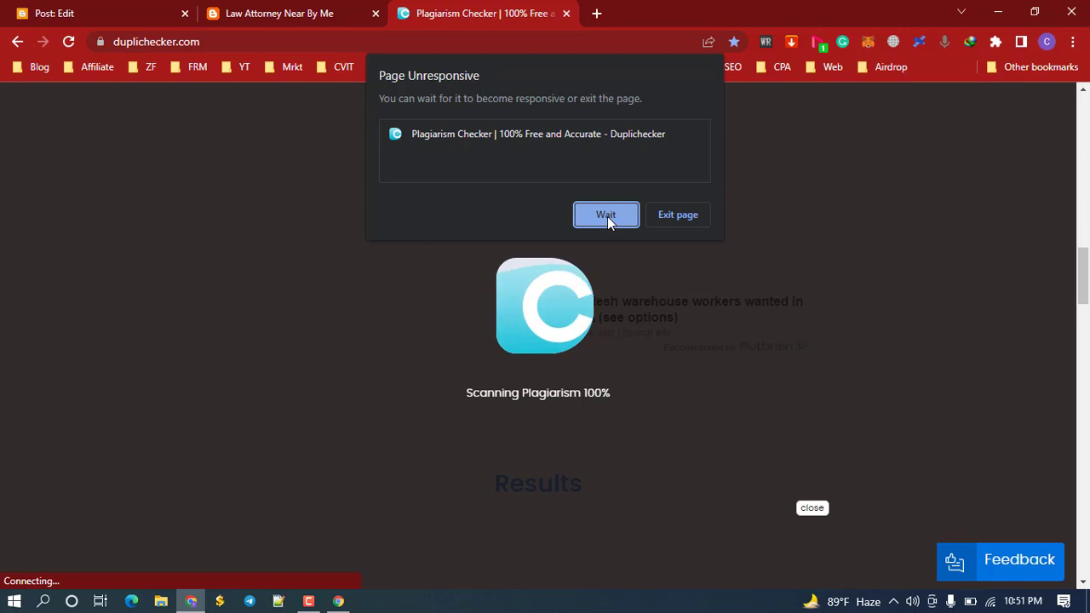
Wait once more for the unresponsive plagiarism checker, exit the page and close its browser tab
left_click(606, 216)
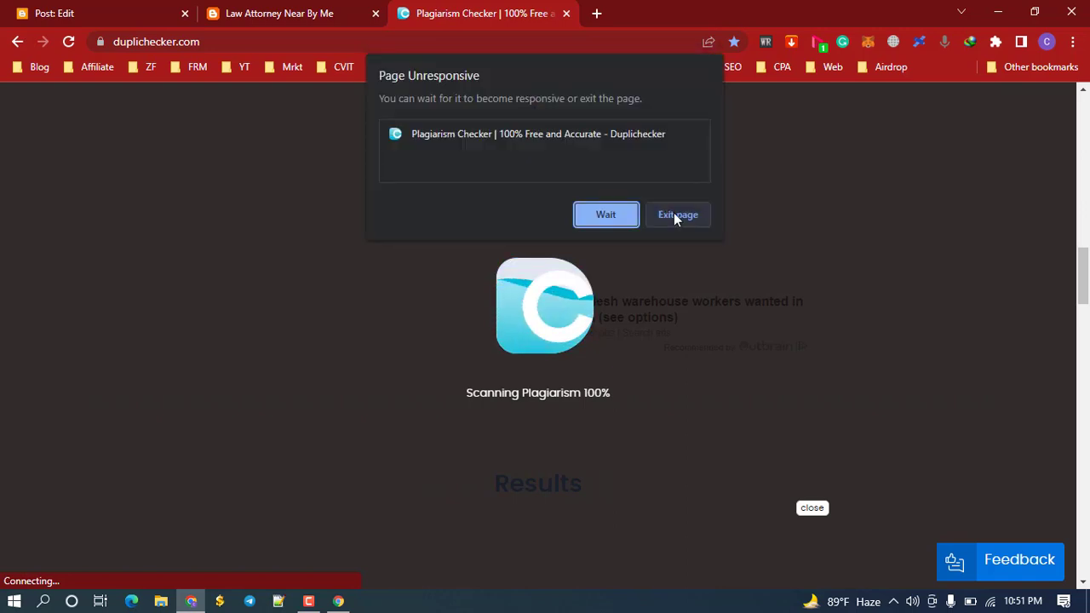
left_click(676, 214)
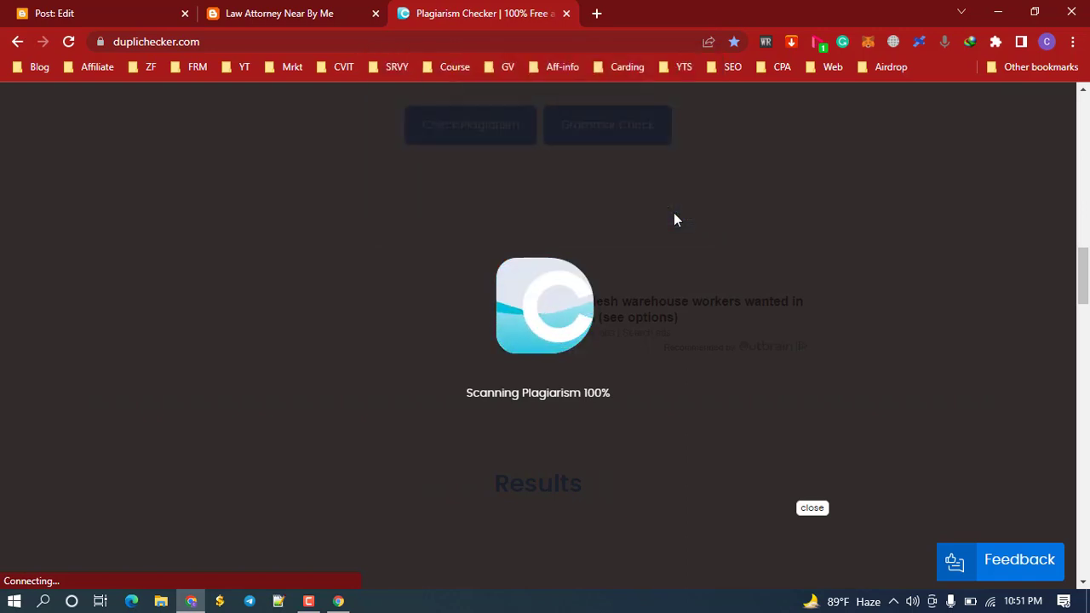
left_click(566, 14)
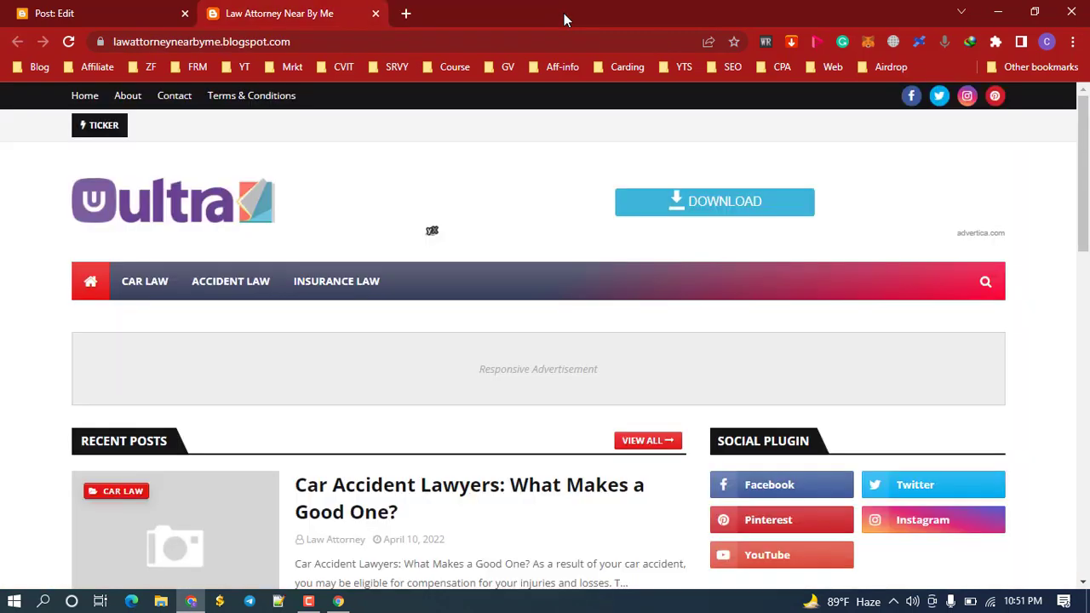
Return to the Blogger post and reuse the article's first line as the title "State regulations on auto insurance", without the colon
left_click(129, 7)
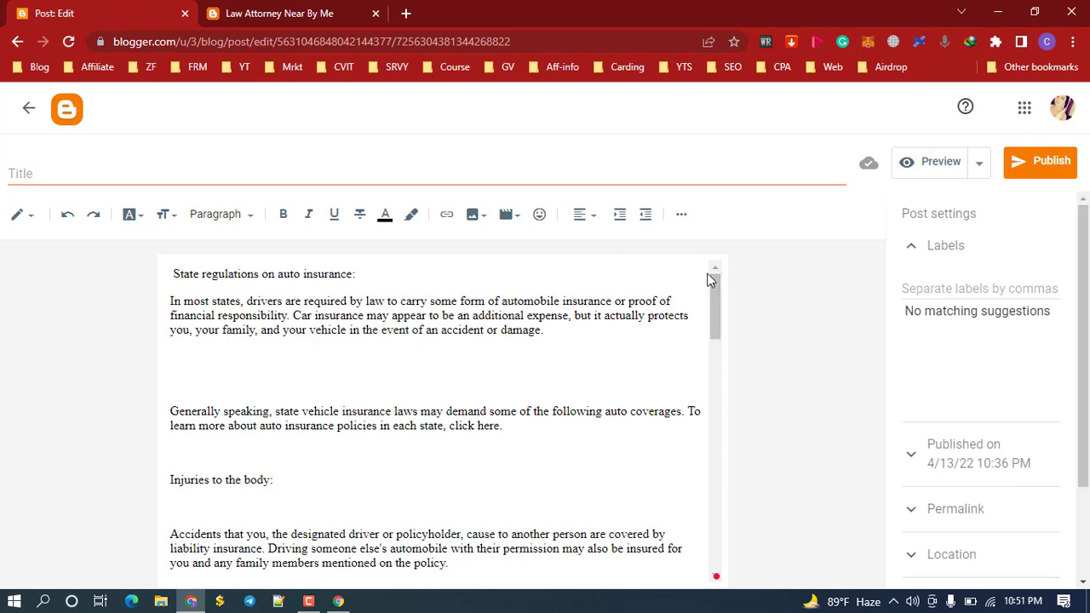
triple_click(238, 271)
key("ctrl+c")
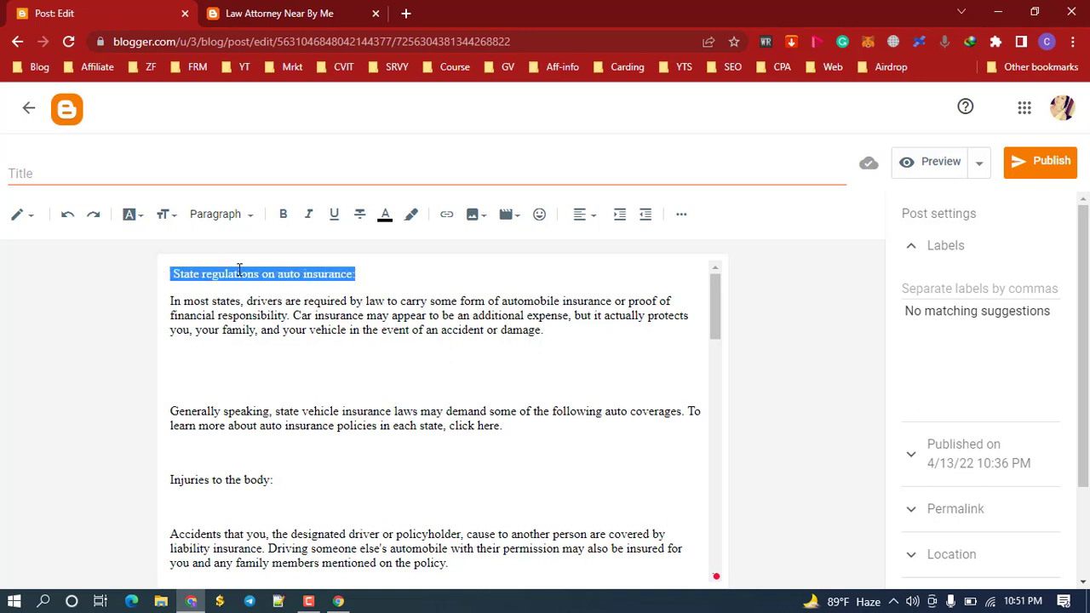
left_click(125, 180)
key("ctrl+v")
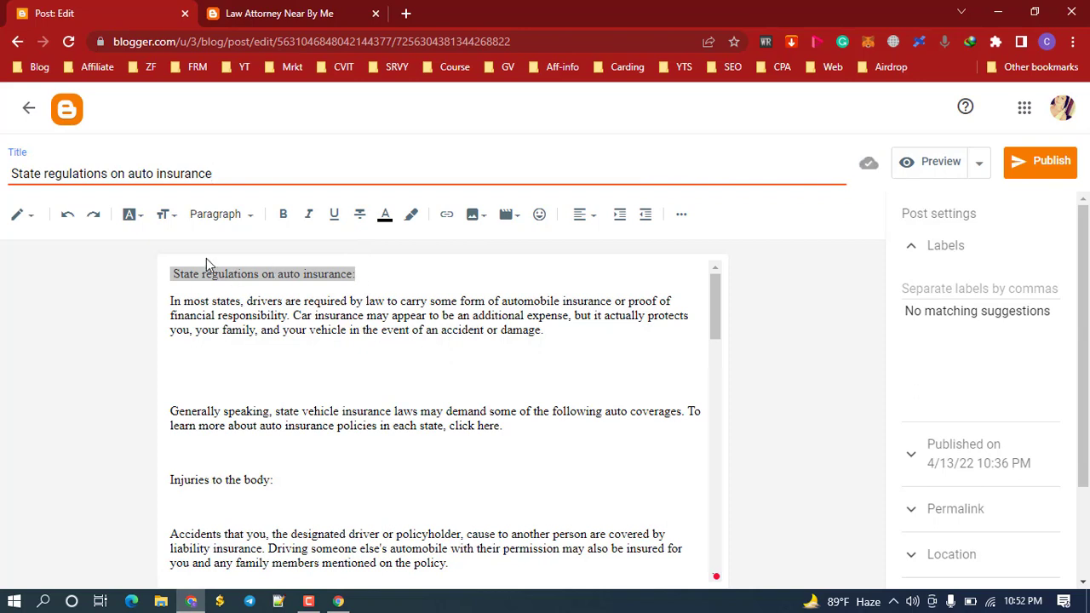
Format the article's opening line as a Heading and remove the blank lines between the first two body paragraphs
left_click(246, 218)
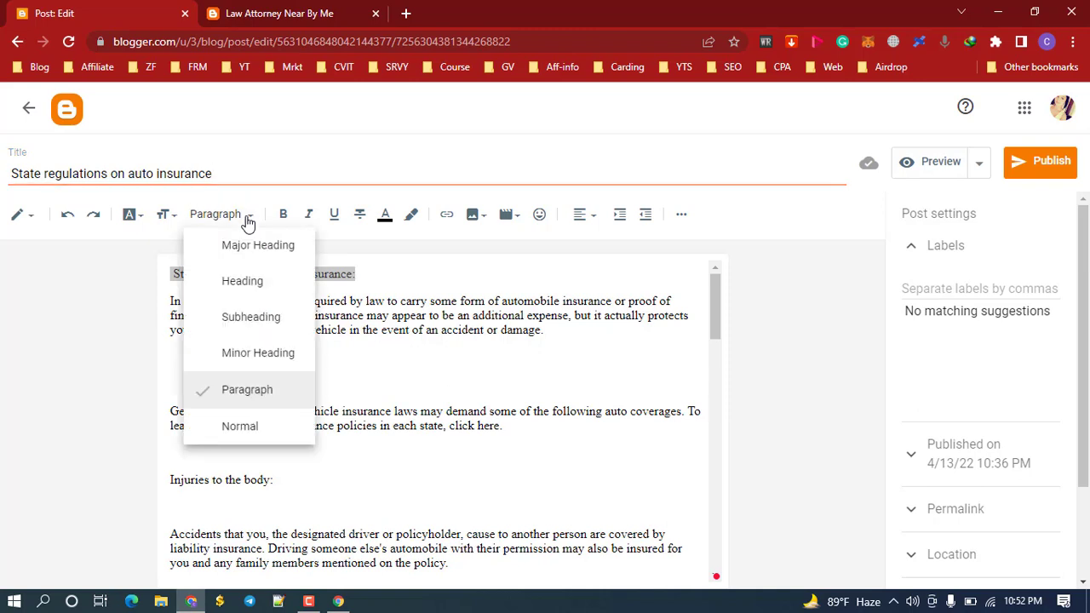
left_click(245, 288)
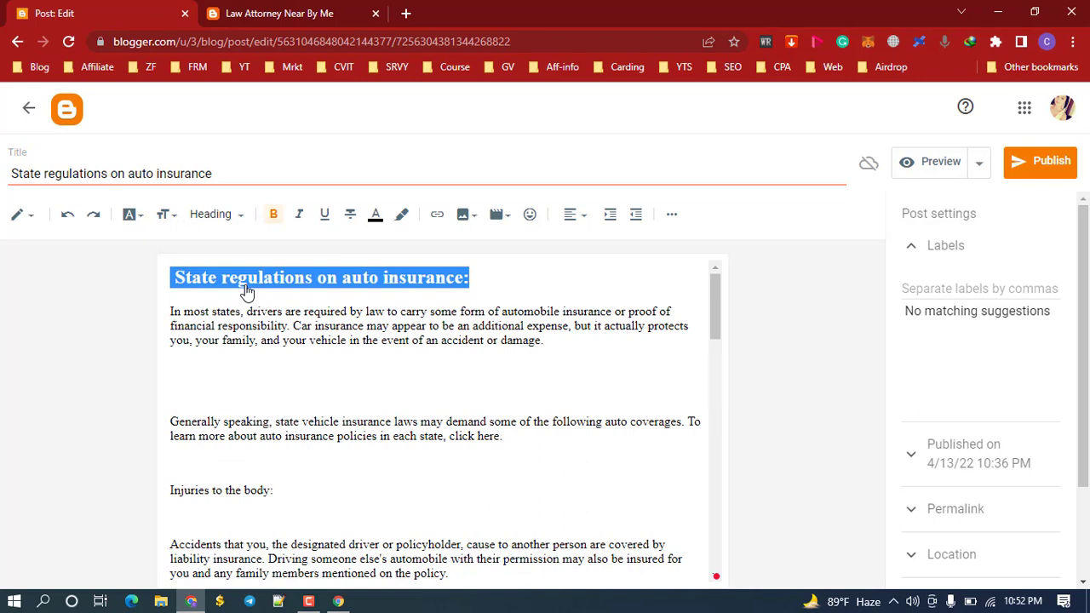
left_click(390, 302)
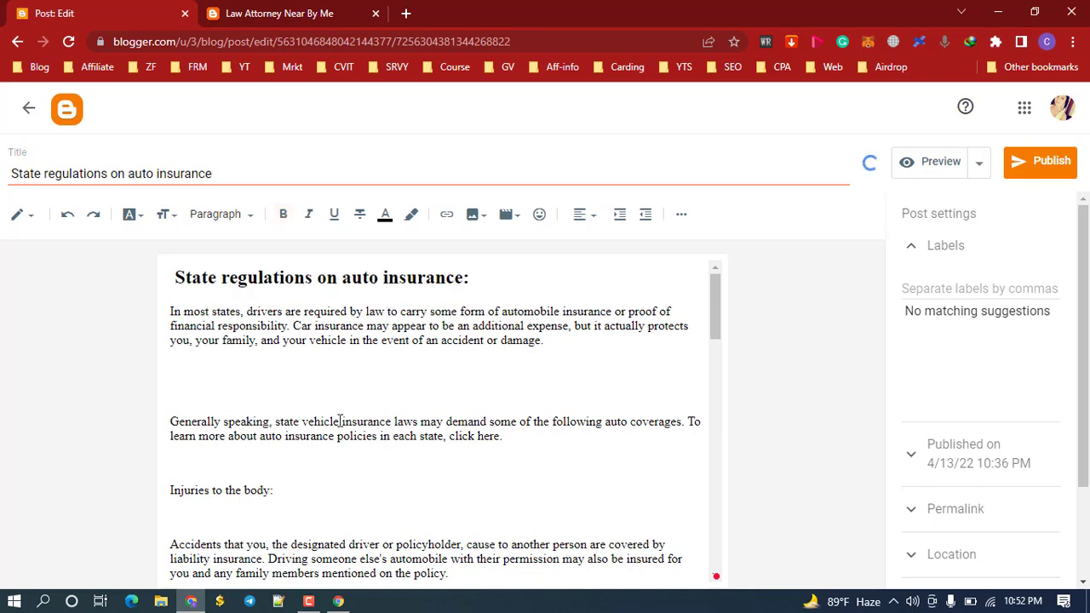
left_click(216, 394)
key("BackSpace")
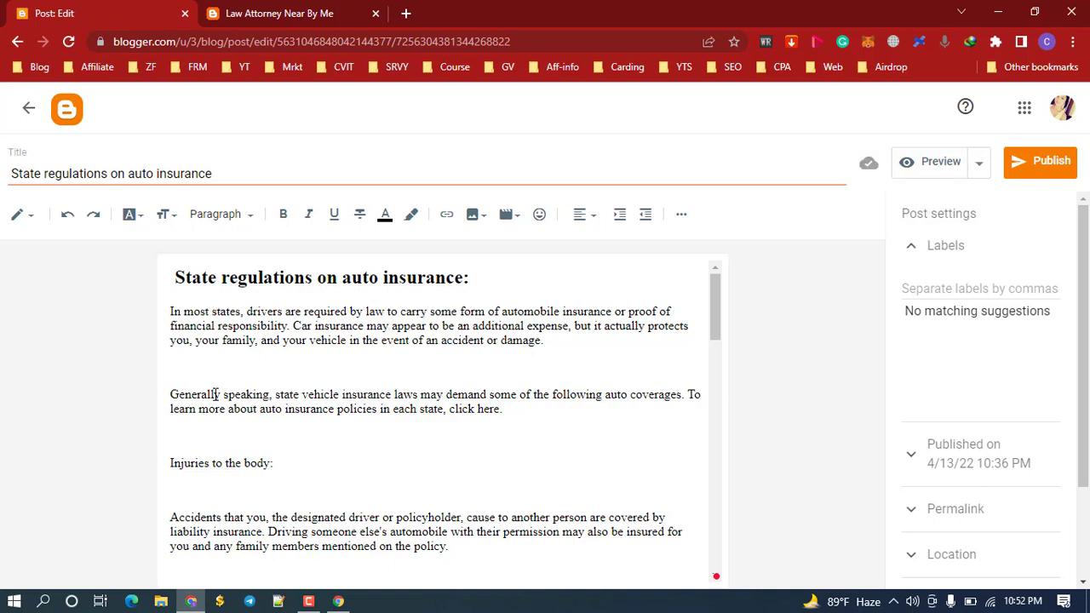
key("BackSpace")
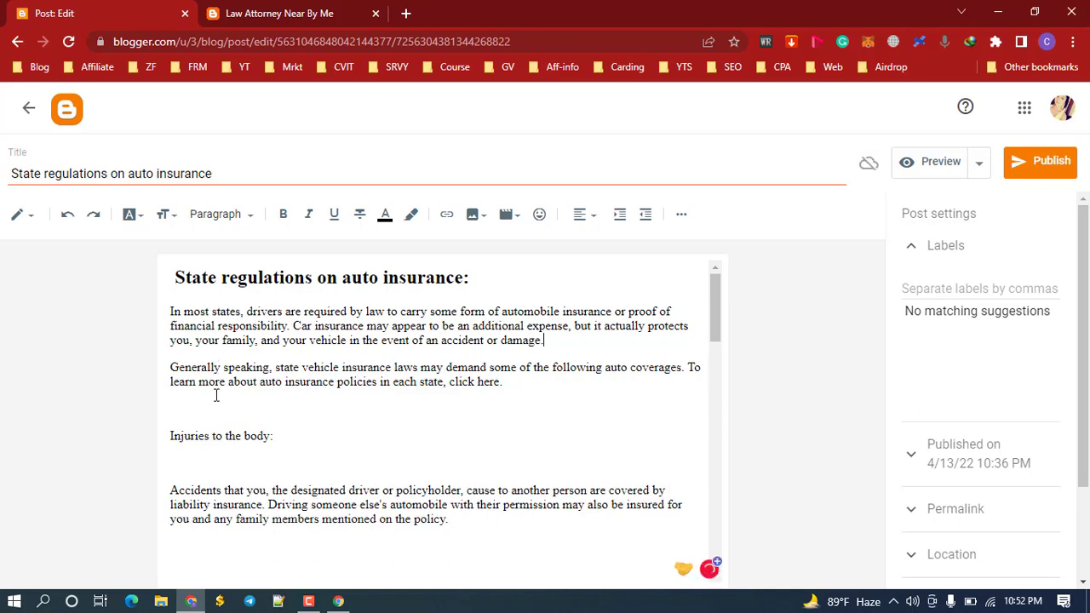
Format the line "Injuries to the body:" as a Subheading
left_click(277, 435)
left_click(171, 441, "shift")
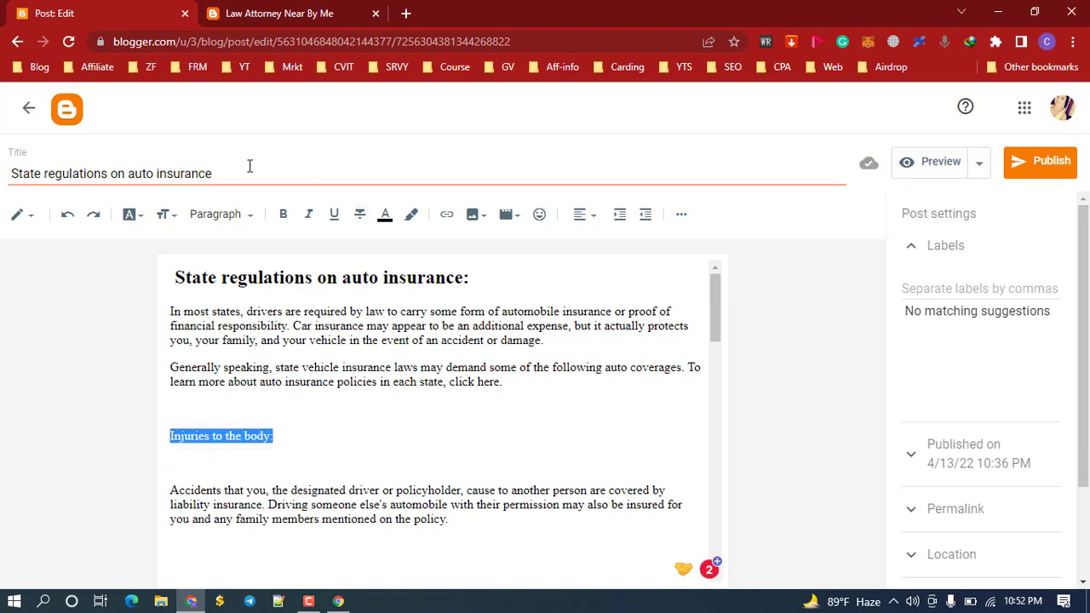
left_click(251, 217)
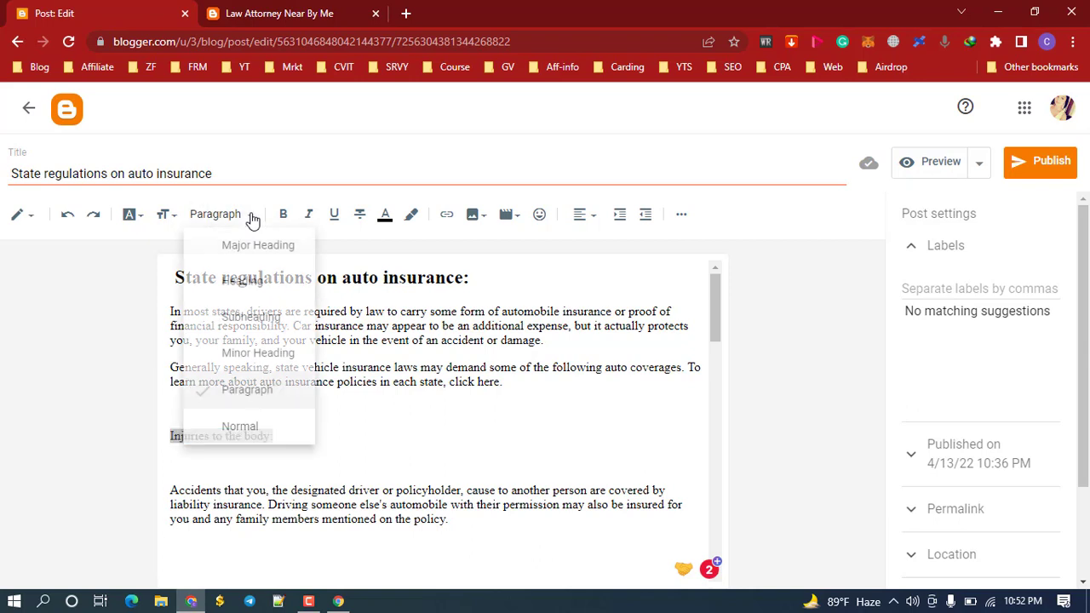
left_click(256, 324)
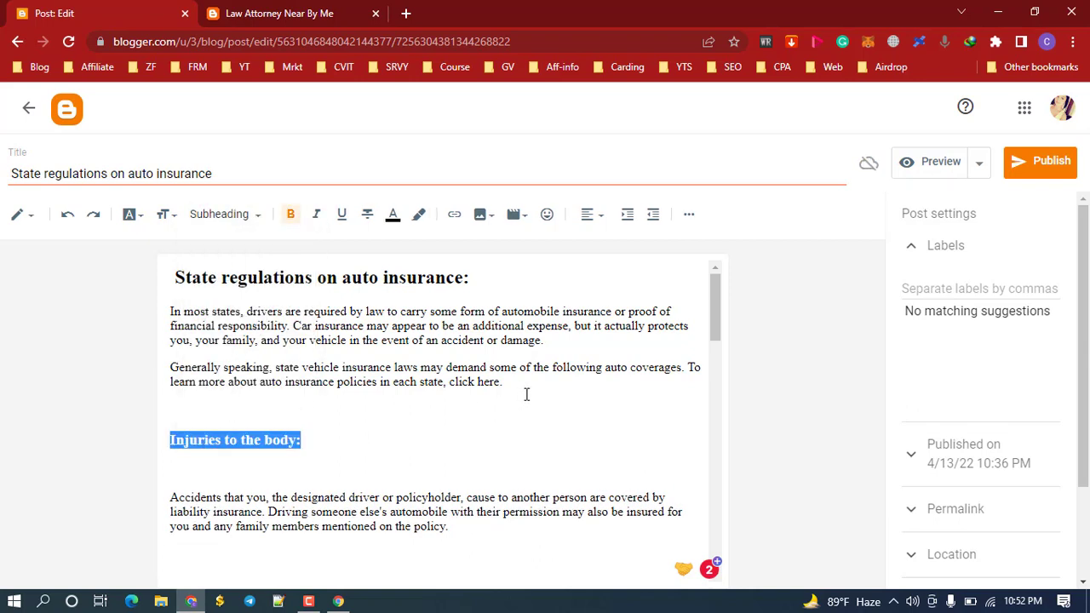
left_click(491, 410)
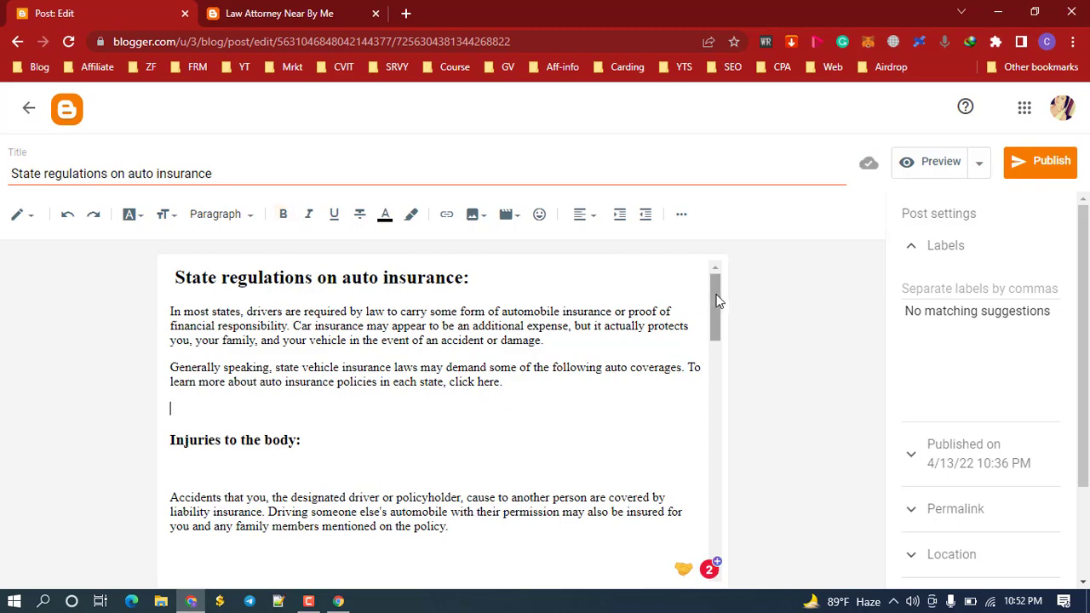
Remove the blank line below "Injuries to the body:" and two of the blank lines after its paragraph
left_click_drag(715, 300, 717, 332)
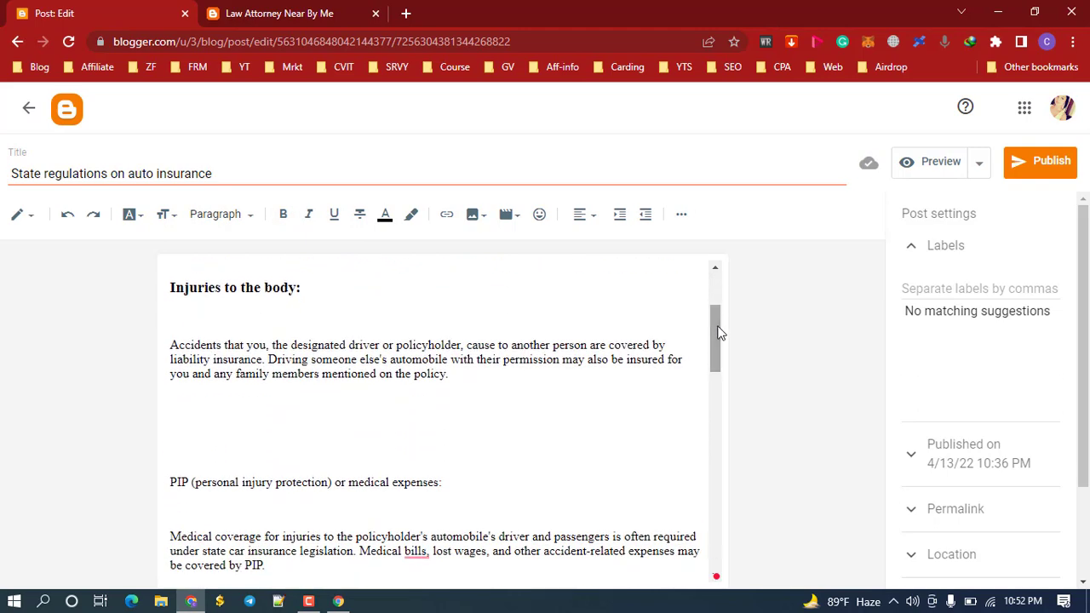
left_click(172, 319)
key("BackSpace")
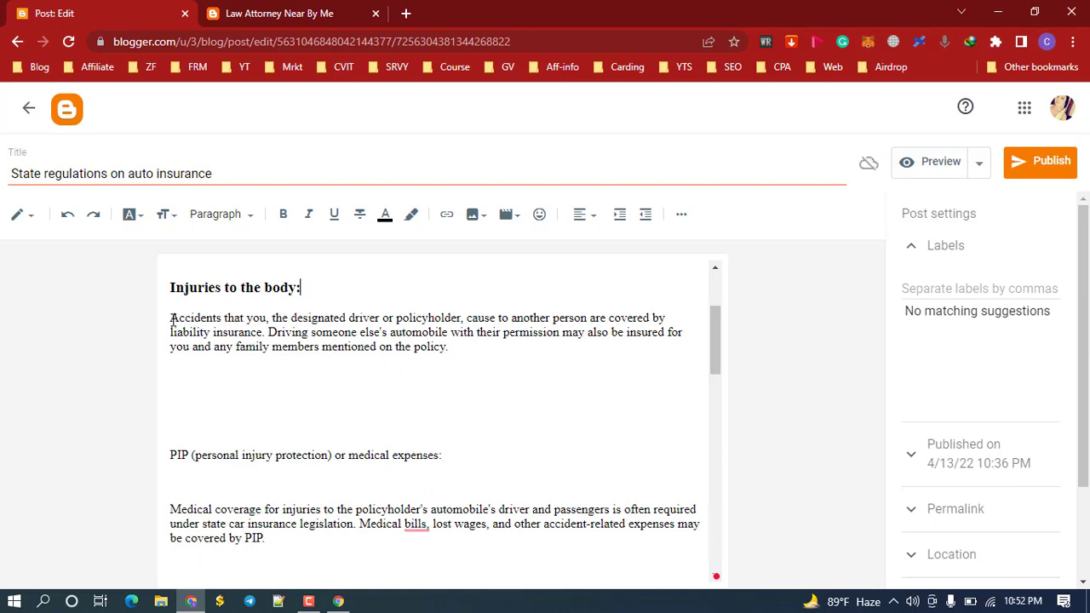
left_click(192, 387)
key("BackSpace")
key("BackSpace")
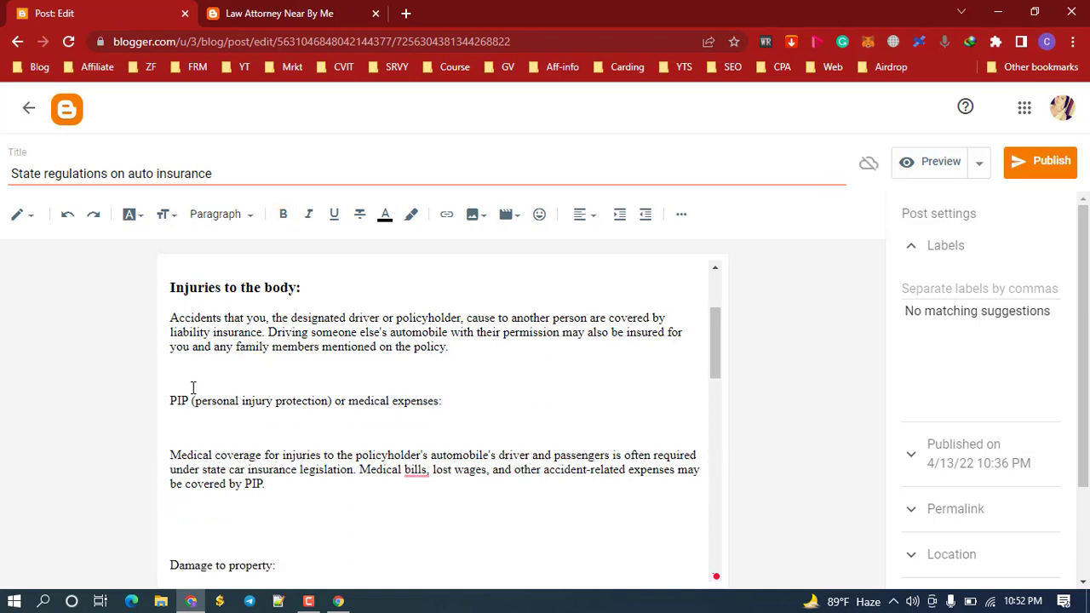
Format "PIP (personal injury protection) or medical expenses:" as a Subheading and accept the Grammarly suggestion removing the comma after "bills"
triple_click(269, 402)
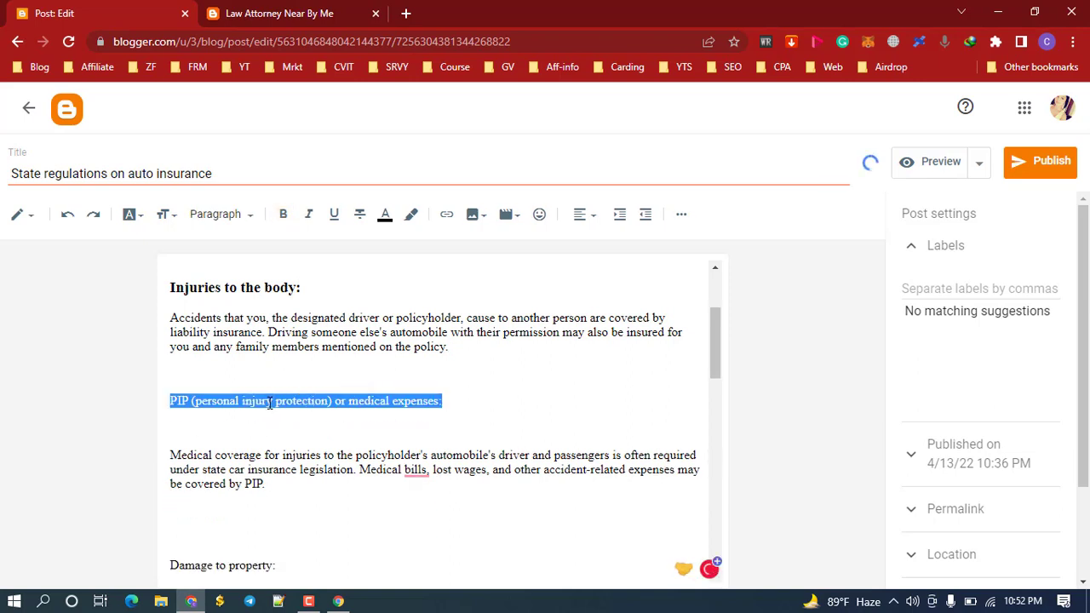
left_click(253, 217)
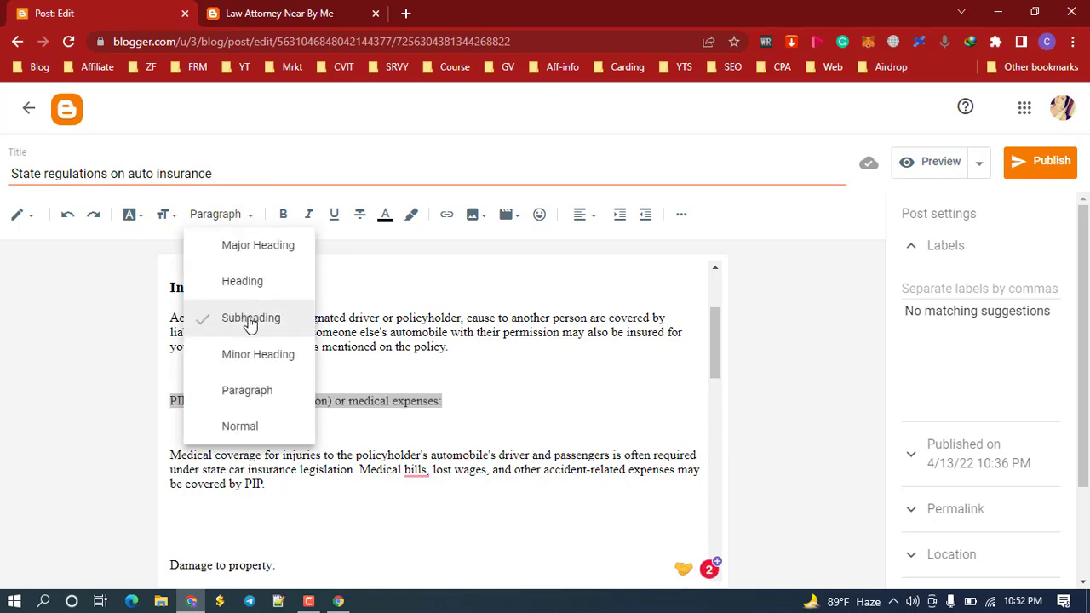
left_click(250, 321)
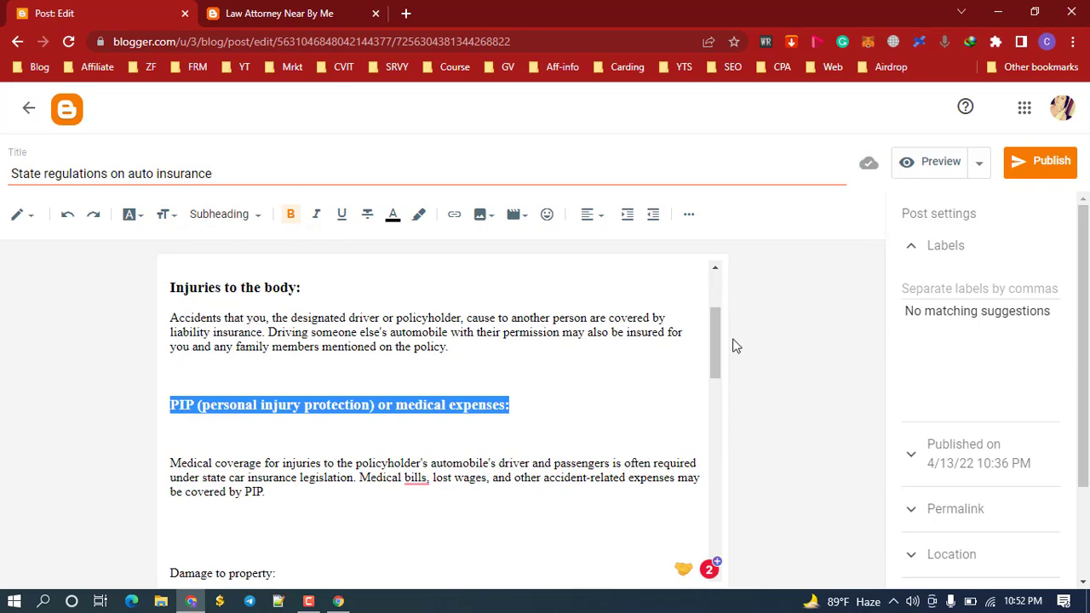
left_click_drag(715, 337, 715, 357)
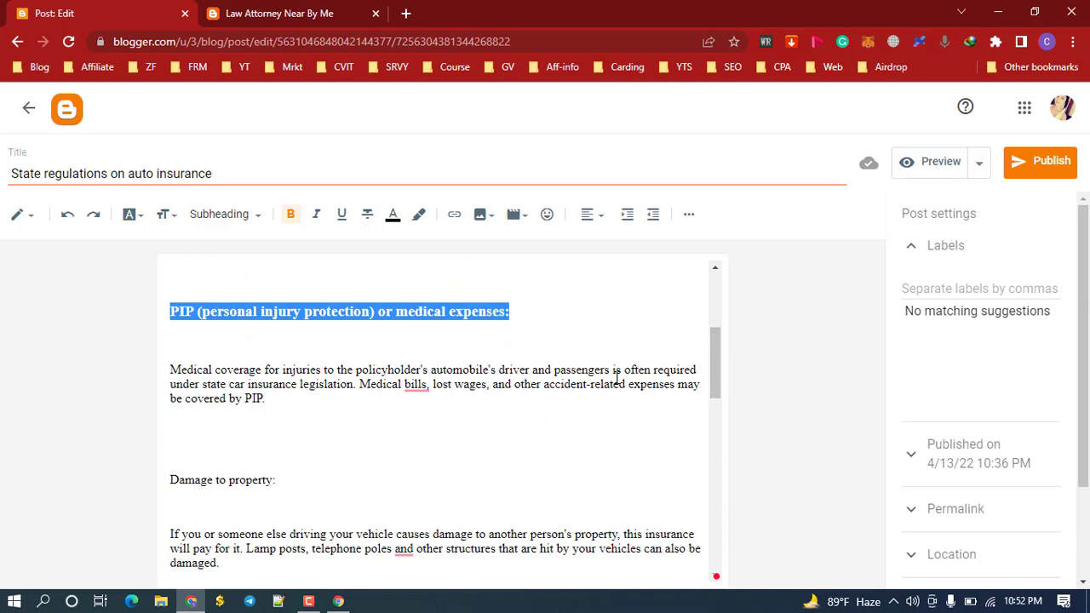
mouse_move(426, 389)
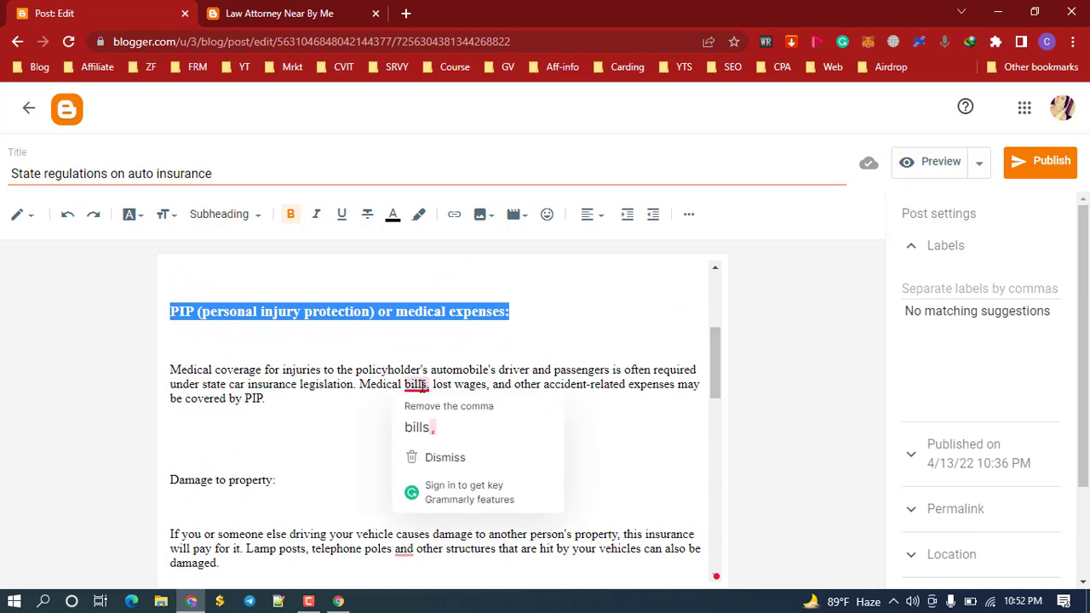
left_click(426, 433)
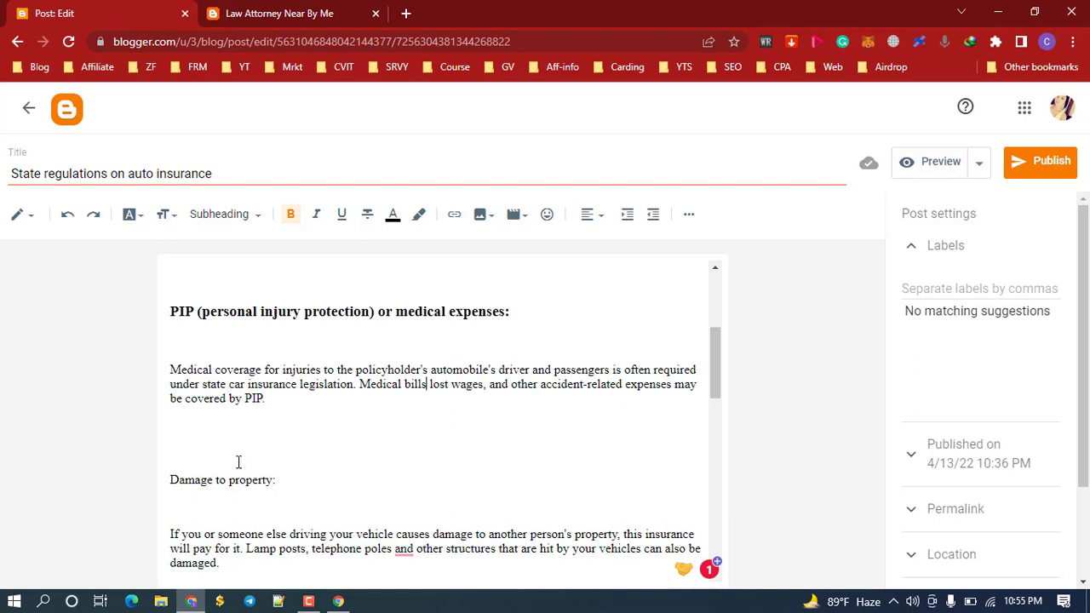
Remove the blank lines above "Damage to property:" and format that line as a Subheading
left_click(183, 441)
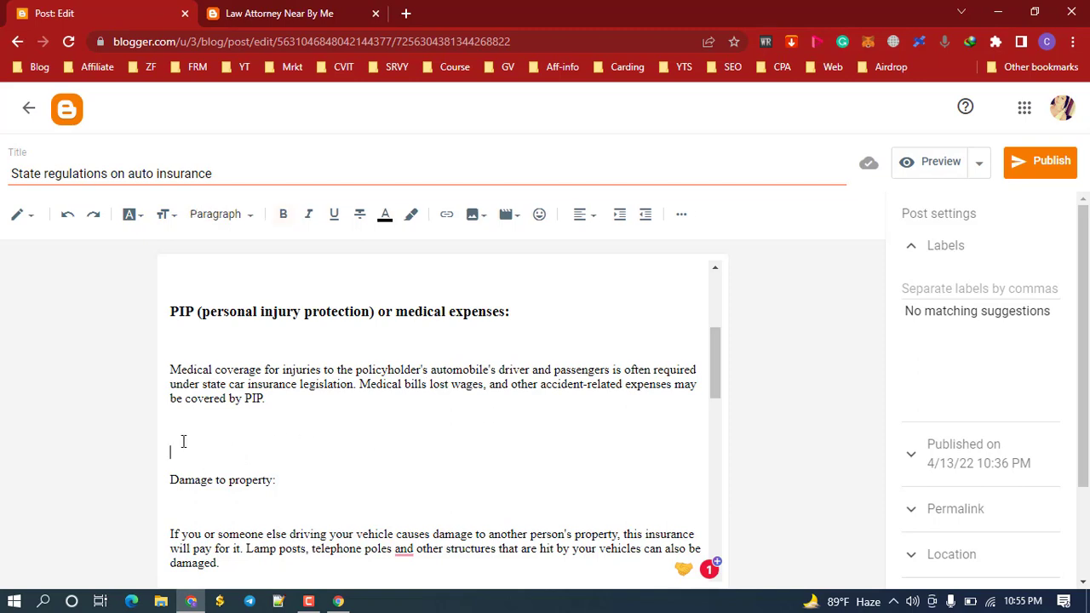
key("BackSpace")
key("BackSpace")
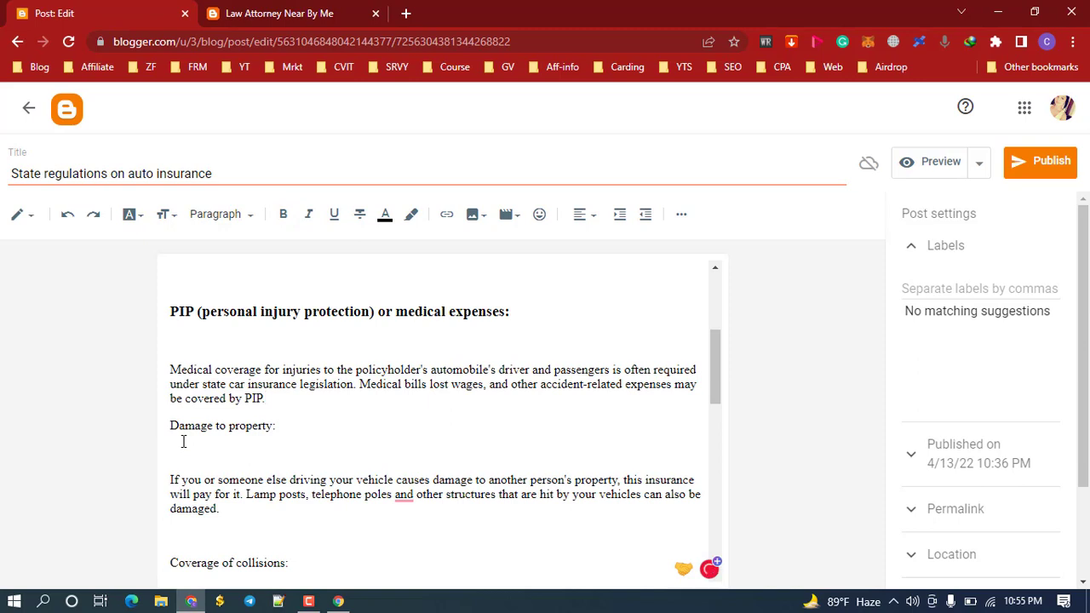
left_click(214, 428)
triple_click(214, 428)
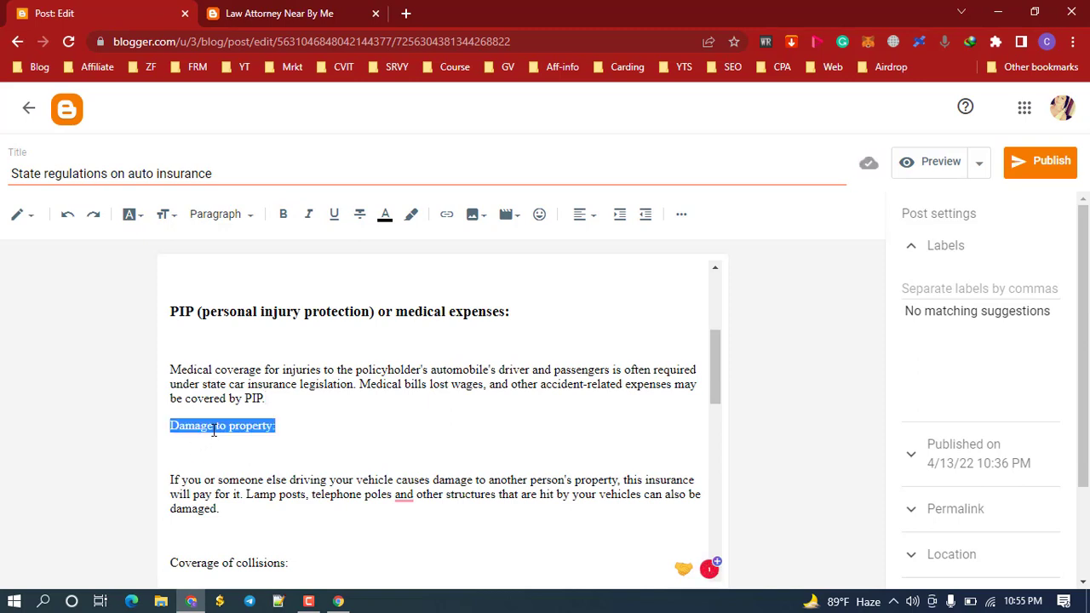
left_click(239, 223)
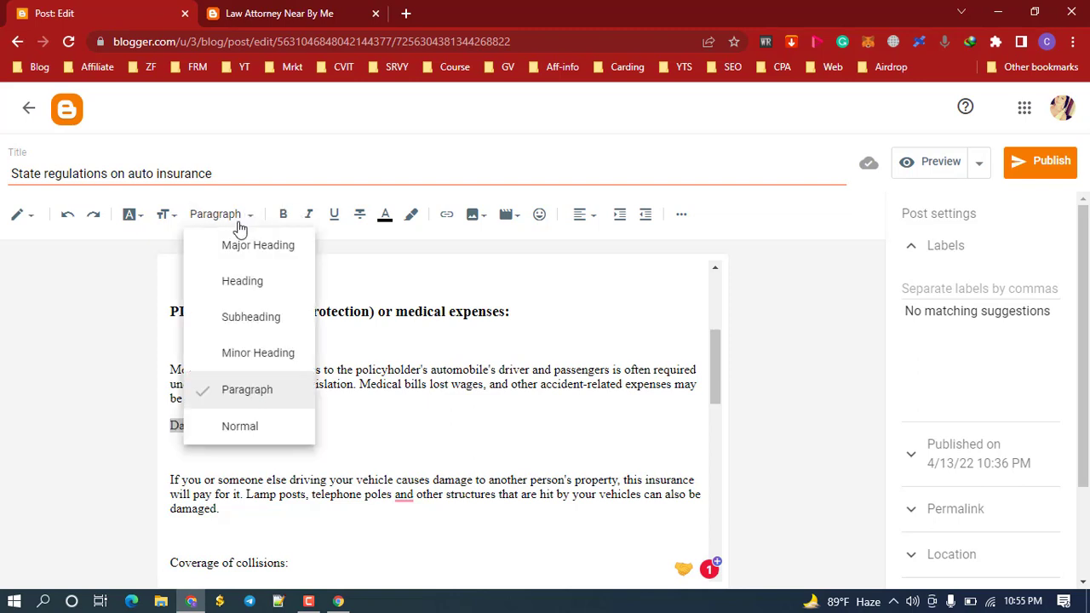
left_click(250, 326)
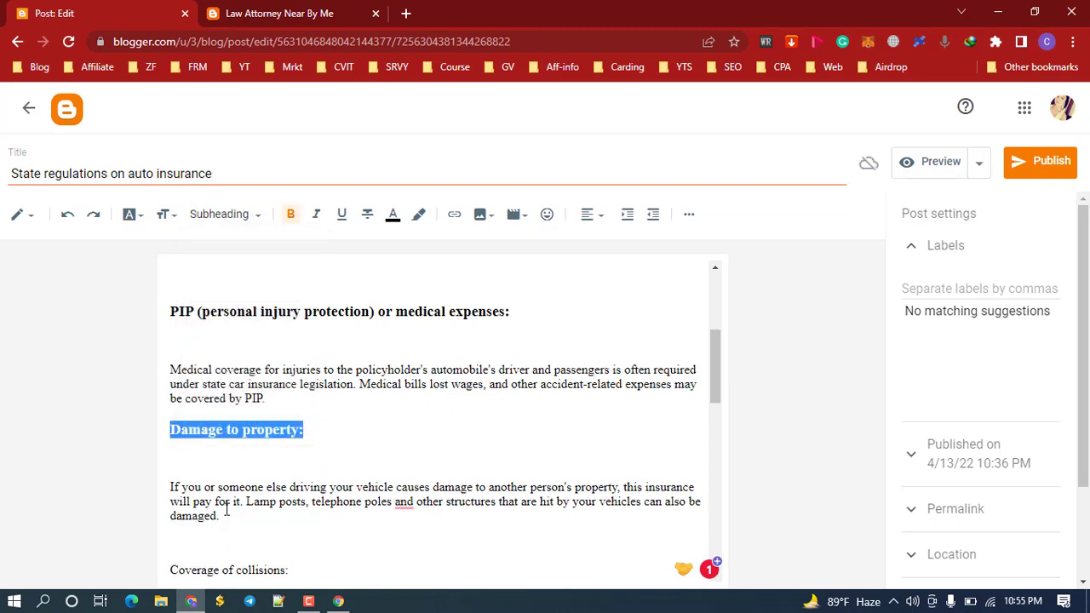
Remove the blank line below "Damage to property:" and accept the Grammarly suggestion adding a comma after "telephone poles"
left_click(192, 457)
key("BackSpace")
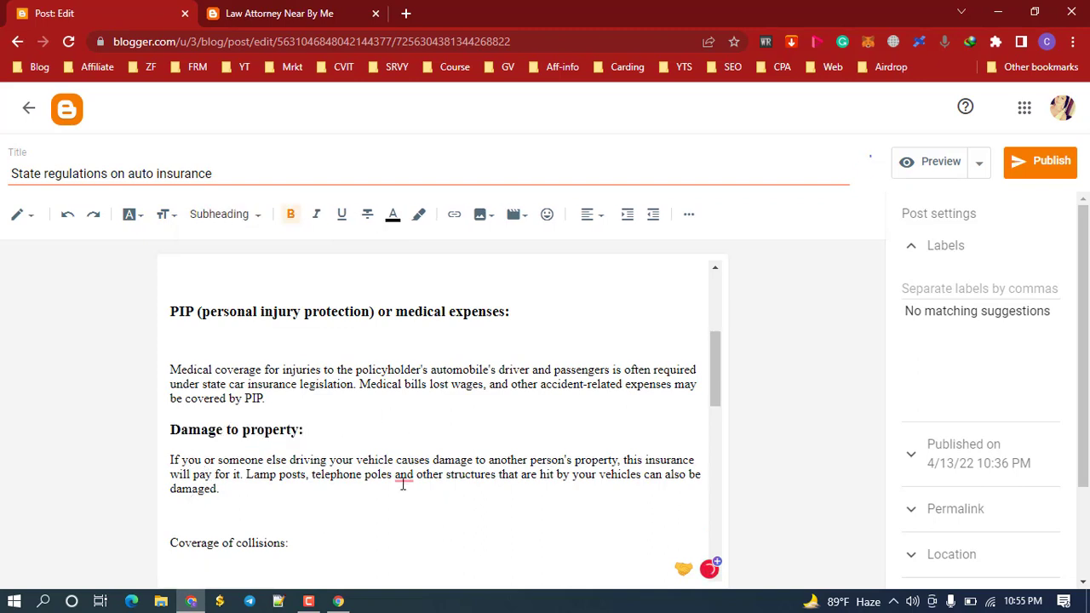
mouse_move(409, 475)
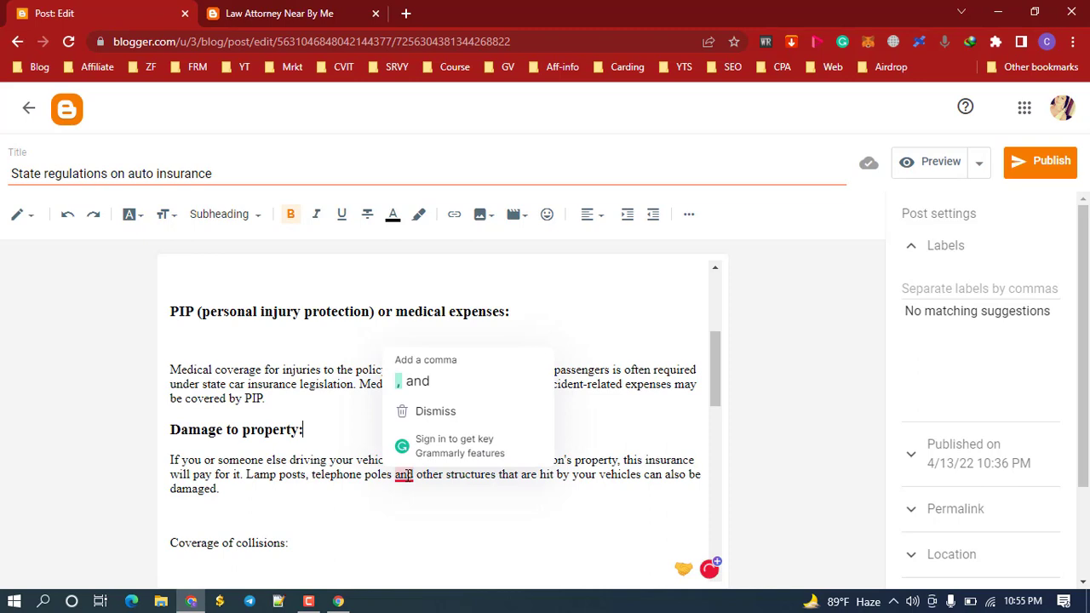
left_click(414, 383)
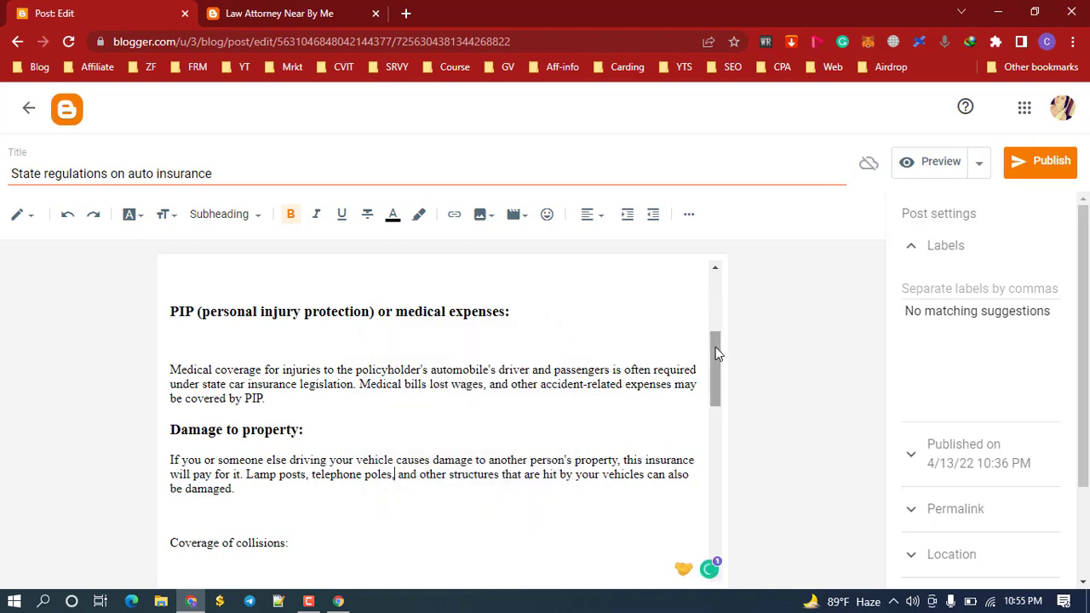
Format "Coverage of collisions:" as a Subheading and remove the blank lines after its paragraph
left_click_drag(715, 353, 717, 389)
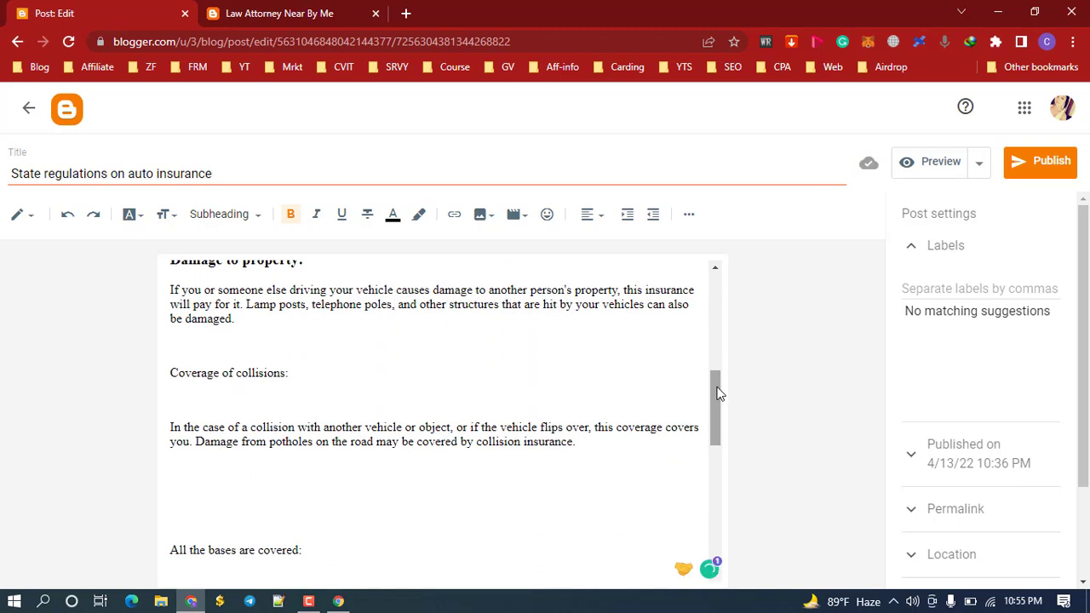
triple_click(219, 372)
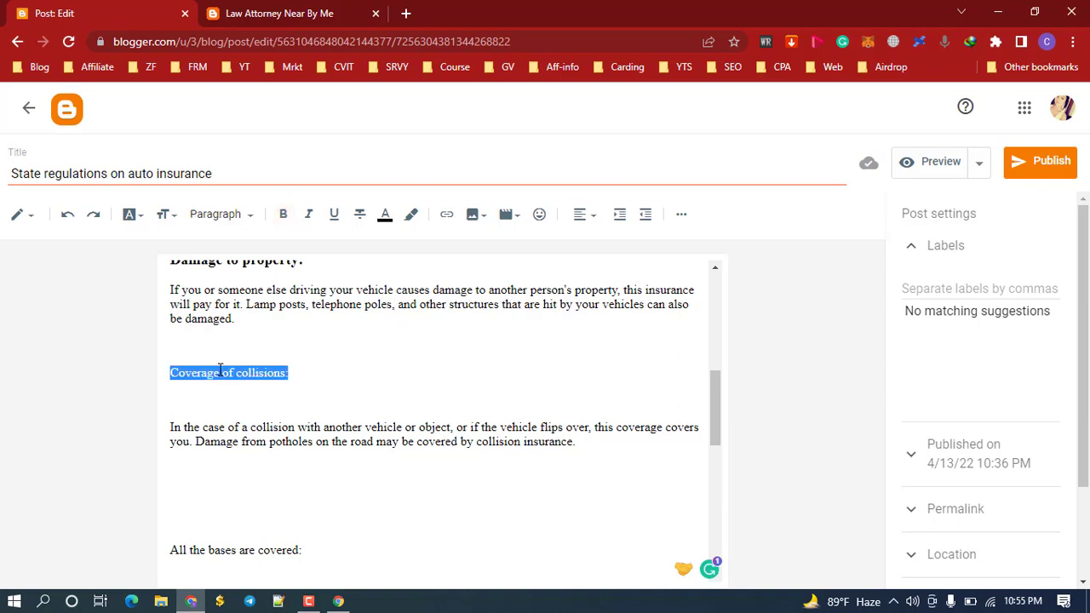
left_click(252, 217)
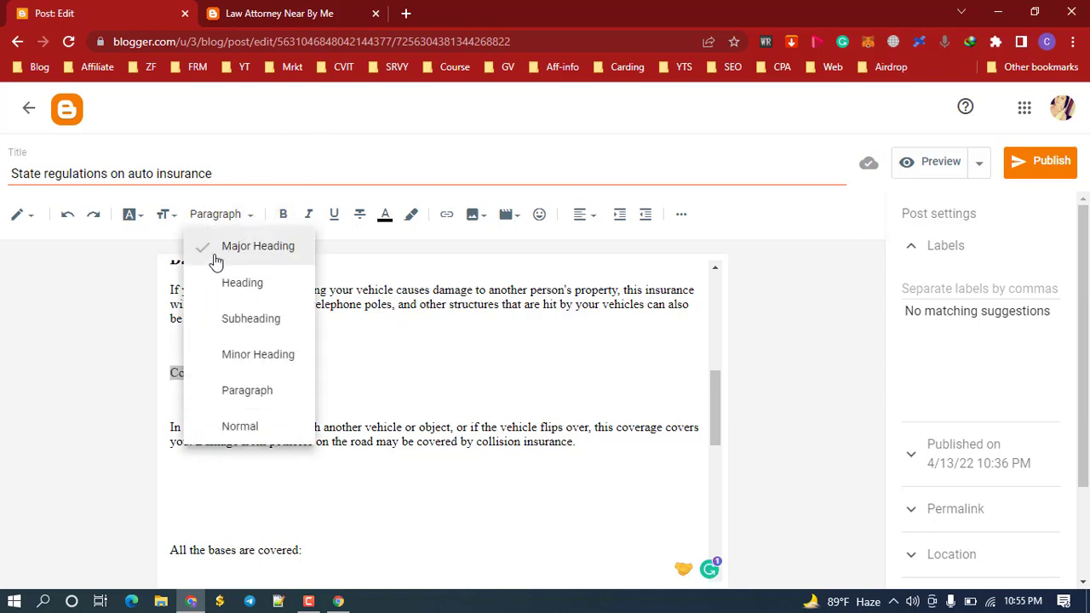
left_click(242, 323)
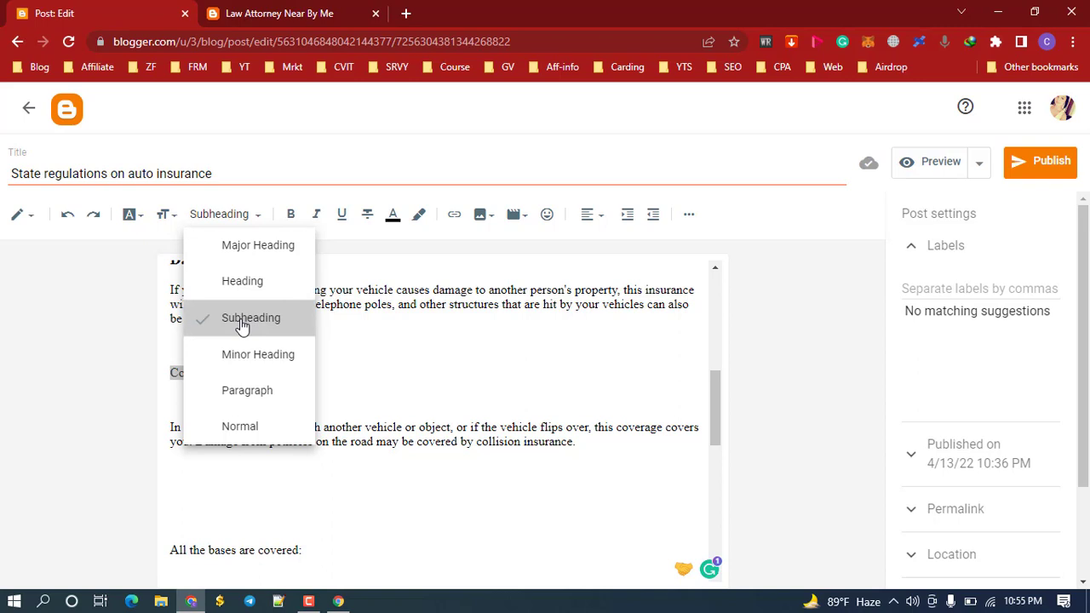
left_click(199, 533)
key("BackSpace")
key("BackSpace")
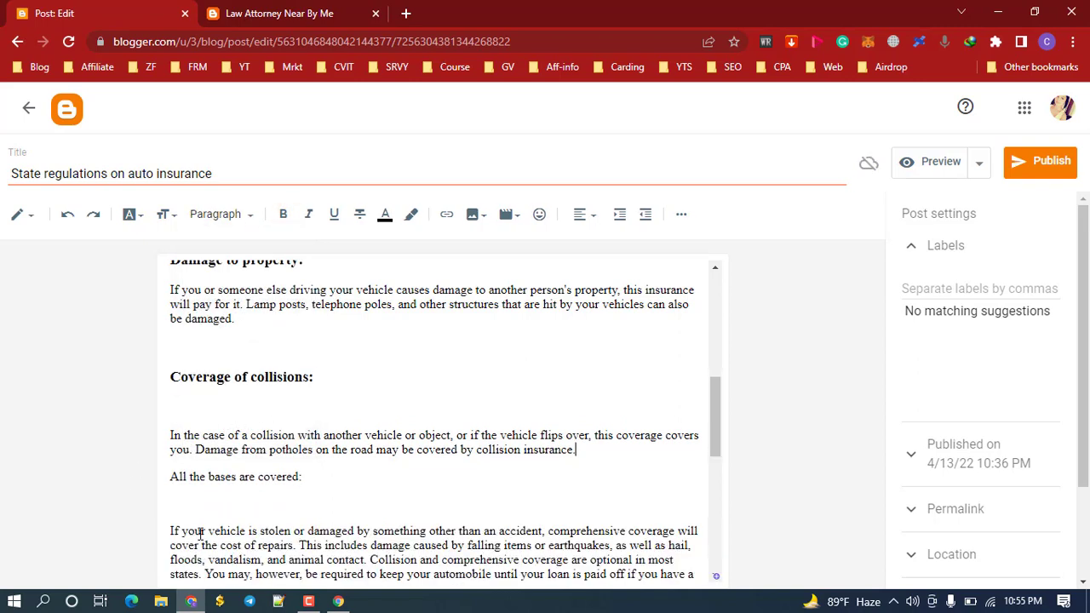
Format "All the bases are covered:" as a Subheading and remove the blank line below it
double_click(216, 480)
left_click(216, 480)
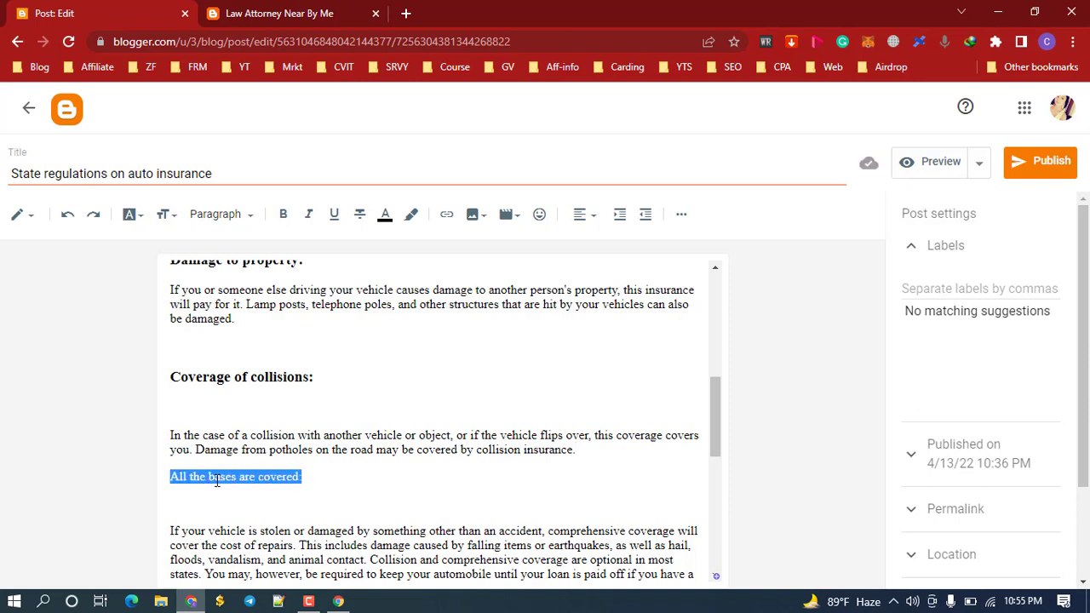
left_click(243, 216)
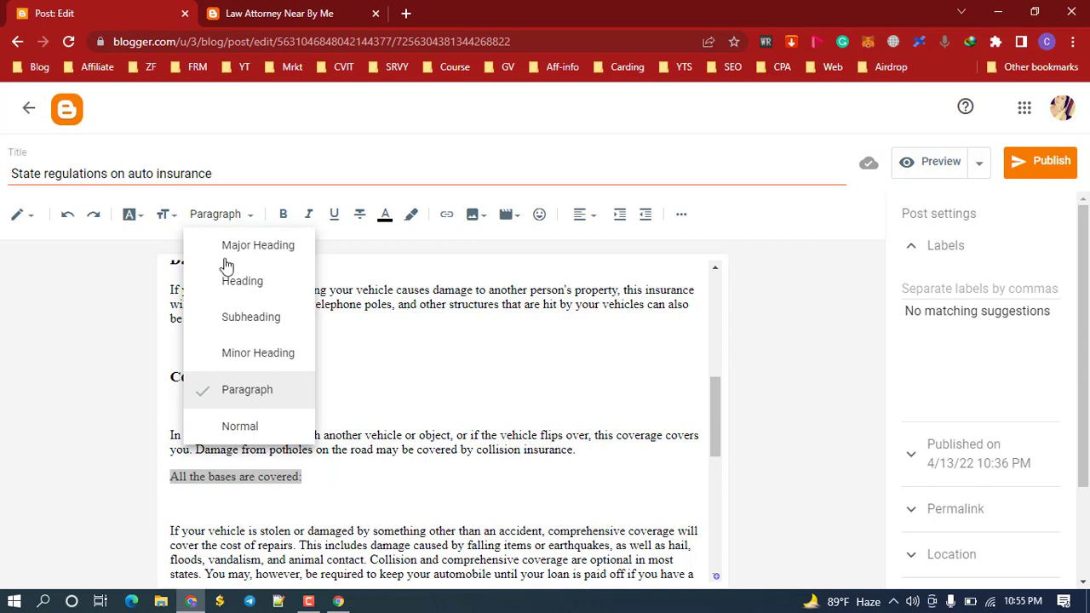
left_click(256, 317)
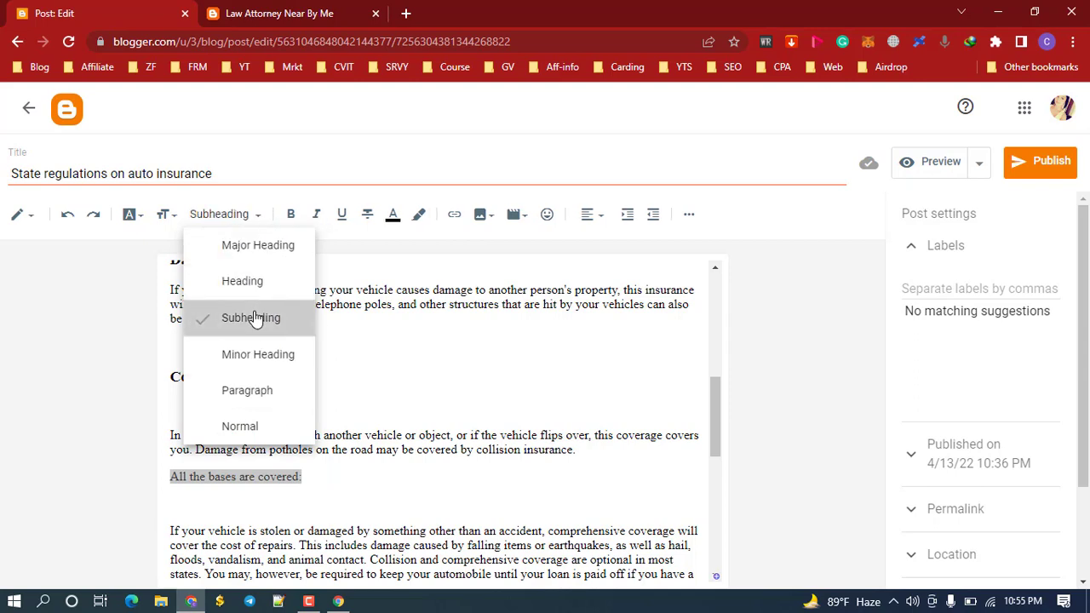
left_click(349, 522)
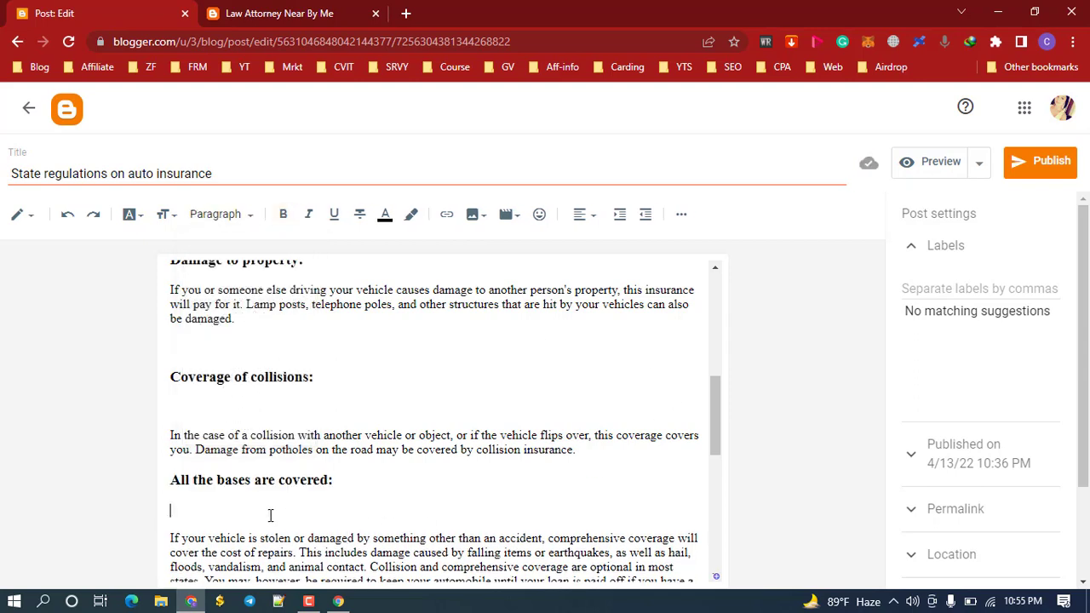
key("BackSpace")
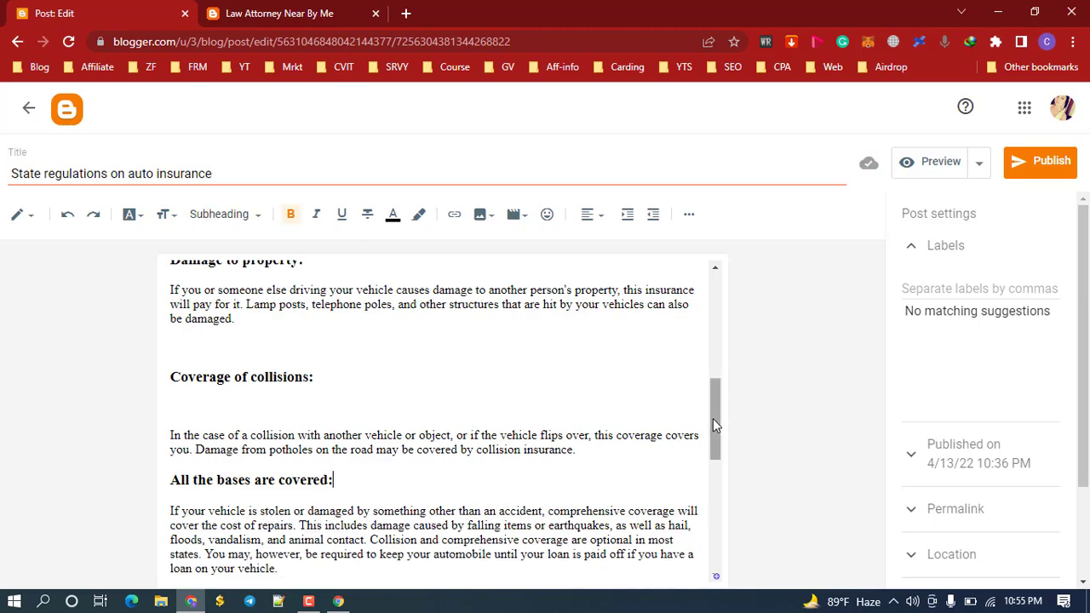
Remove the blank lines above "Coverage for uninsured or underinsured motorists:" and format that line as a Subheading
left_click_drag(715, 421, 712, 475)
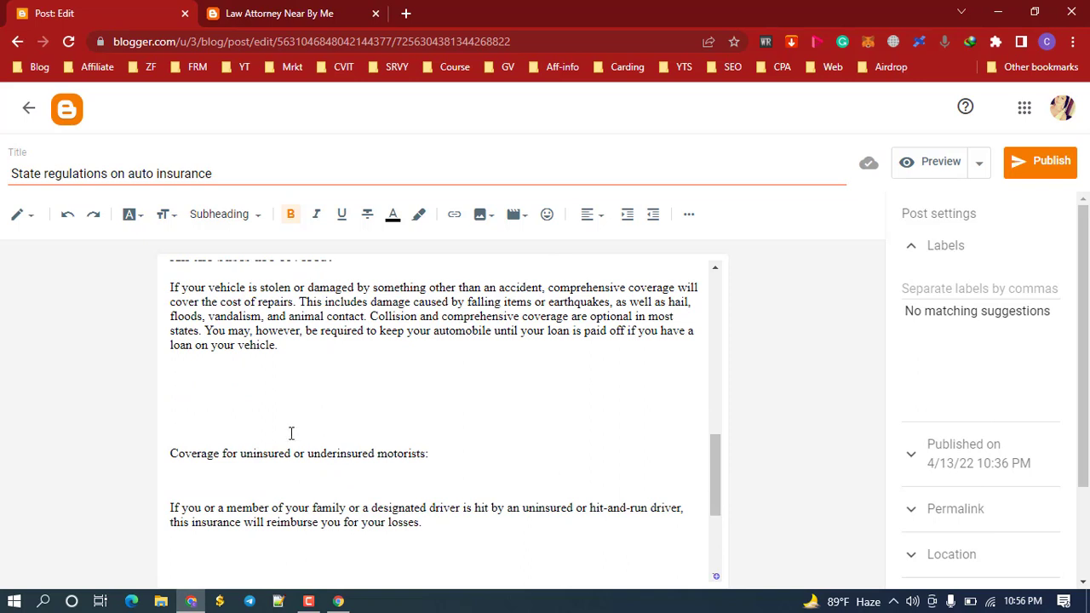
left_click(262, 426)
key("BackSpace")
key("BackSpace")
key("BackSpace")
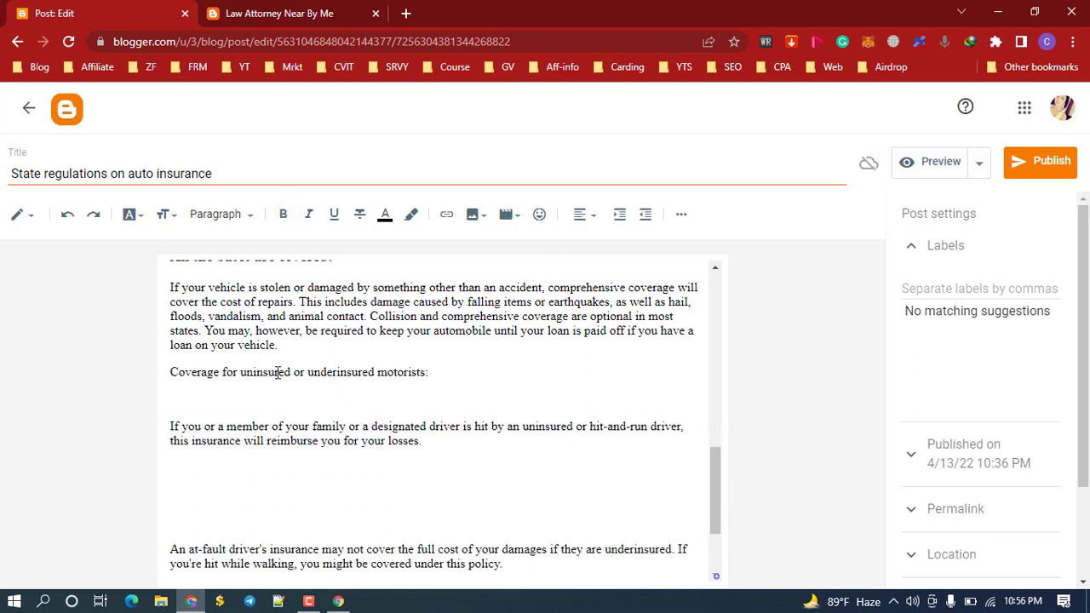
triple_click(276, 372)
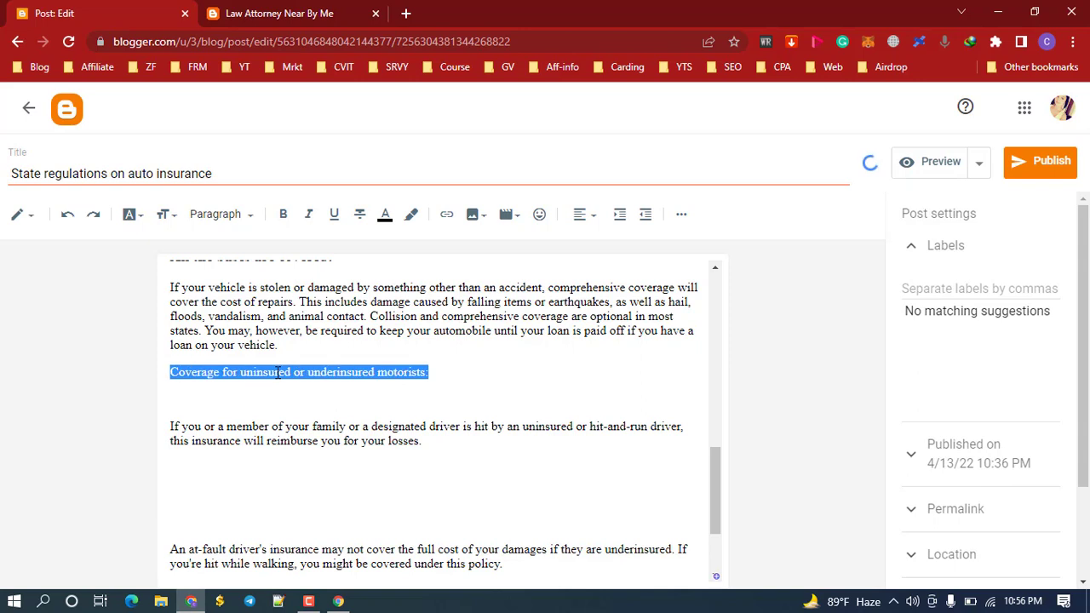
left_click(248, 216)
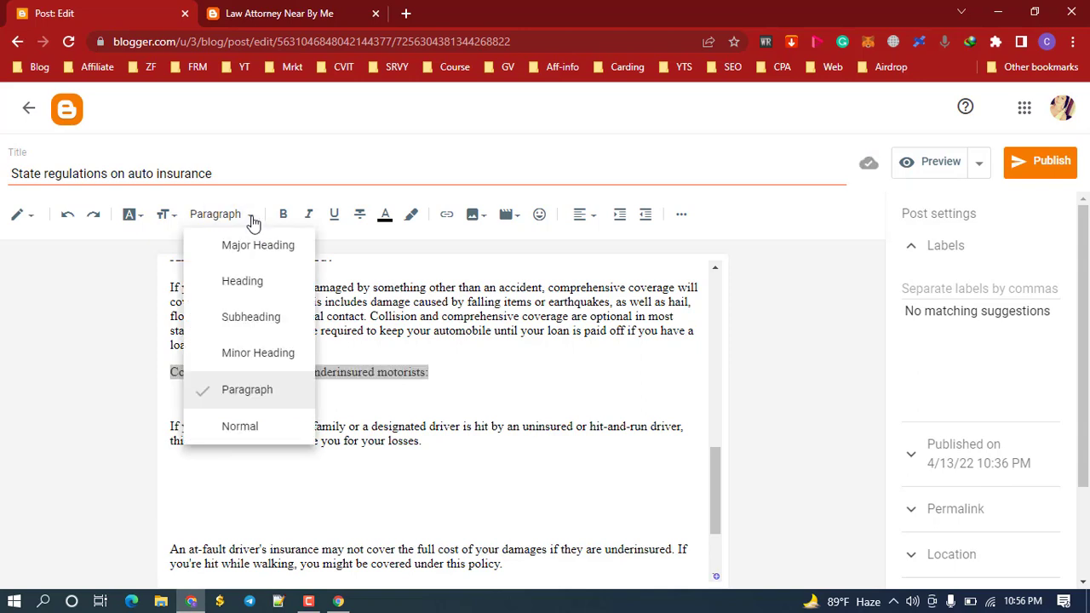
left_click(248, 319)
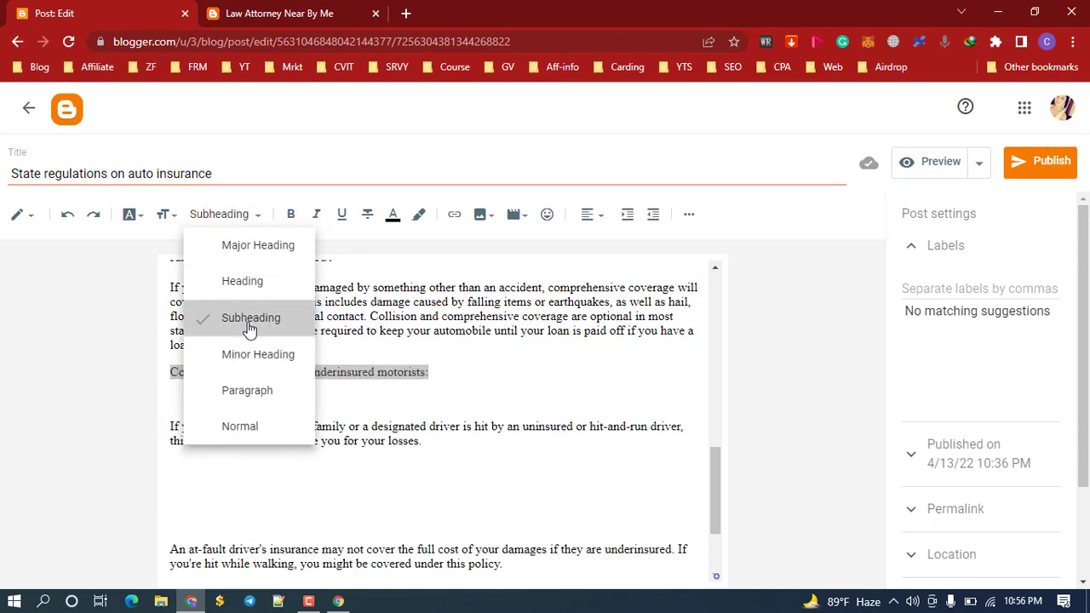
Remove the blank lines above the "An at-fault driver's insurance" paragraph and two of the blank lines below it
left_click(214, 521)
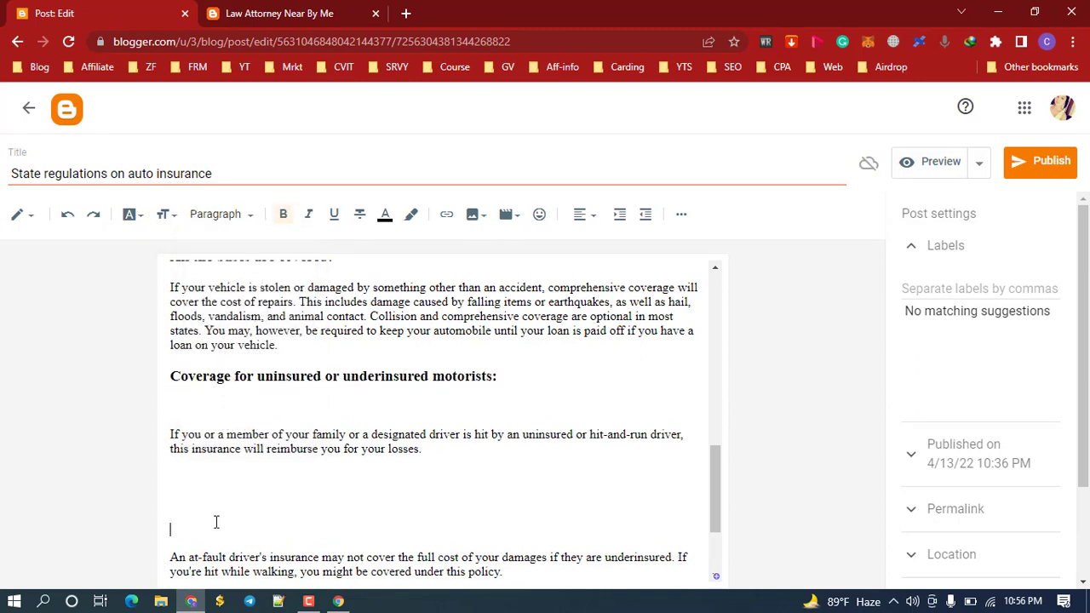
key("BackSpace")
key("BackSpace")
key("BackSpace")
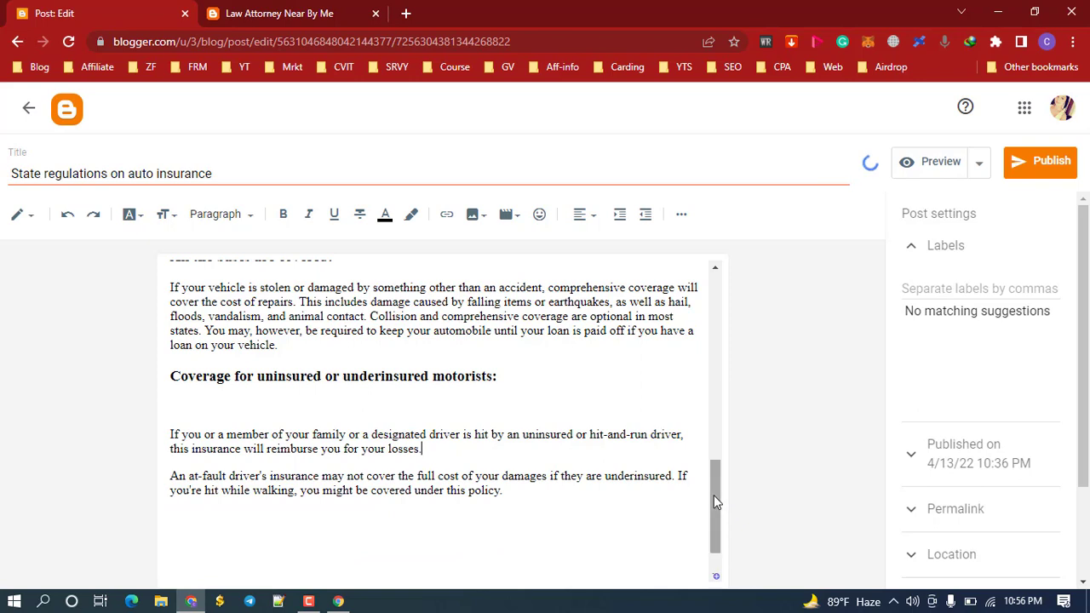
left_click_drag(713, 494, 711, 526)
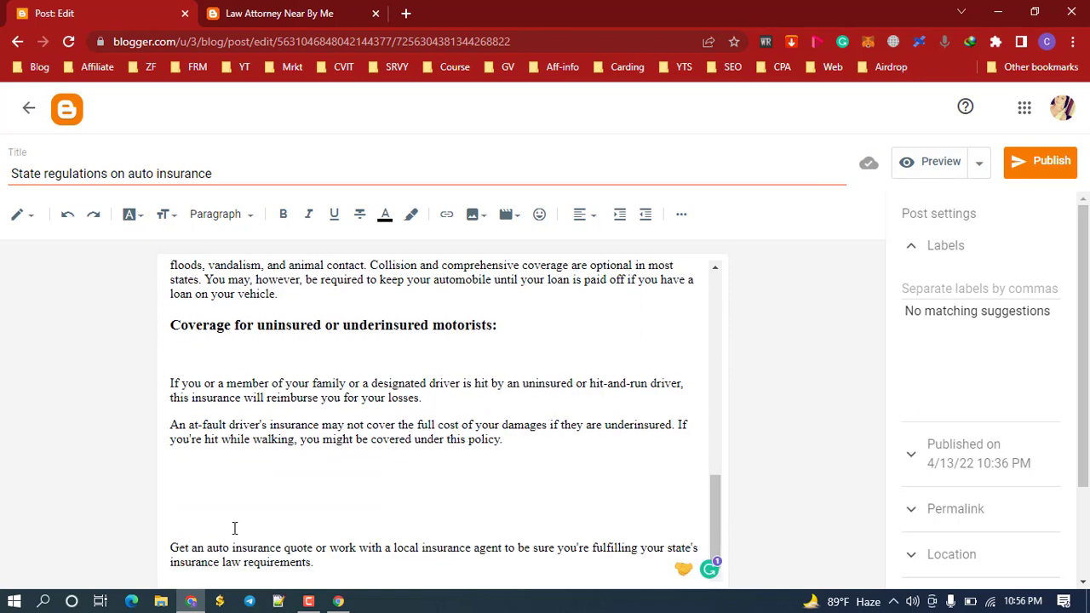
left_click(198, 499)
key("BackSpace")
key("BackSpace")
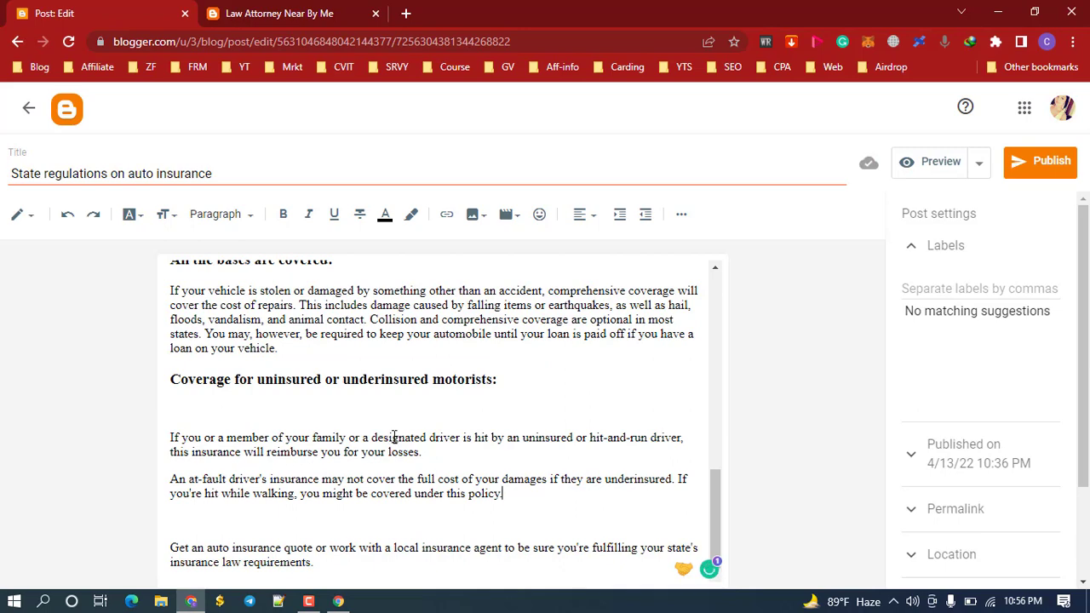
Justify the text of the whole post
key("ctrl+a")
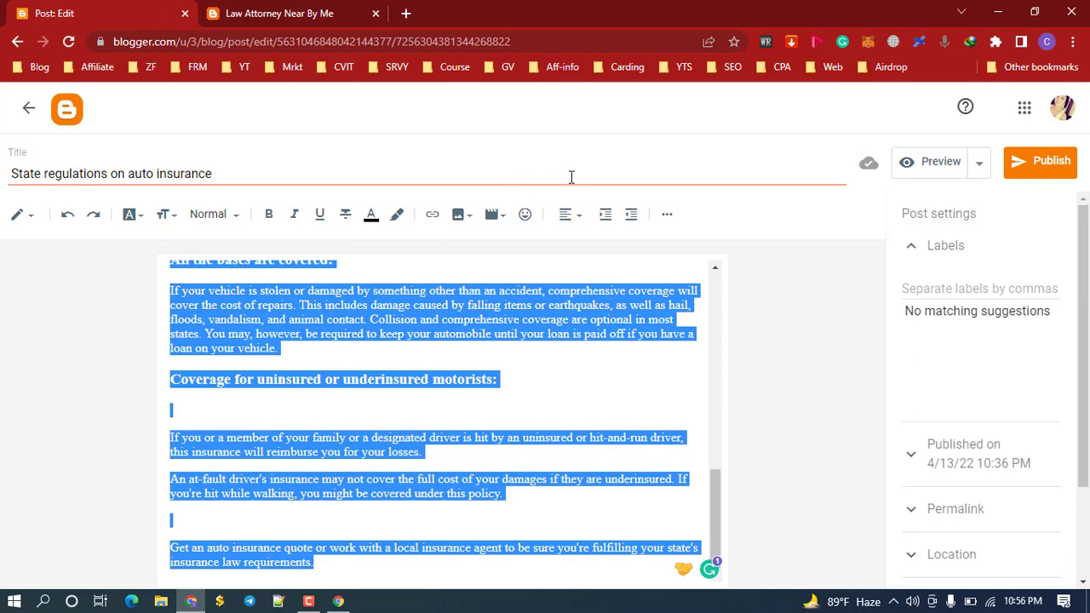
left_click(581, 220)
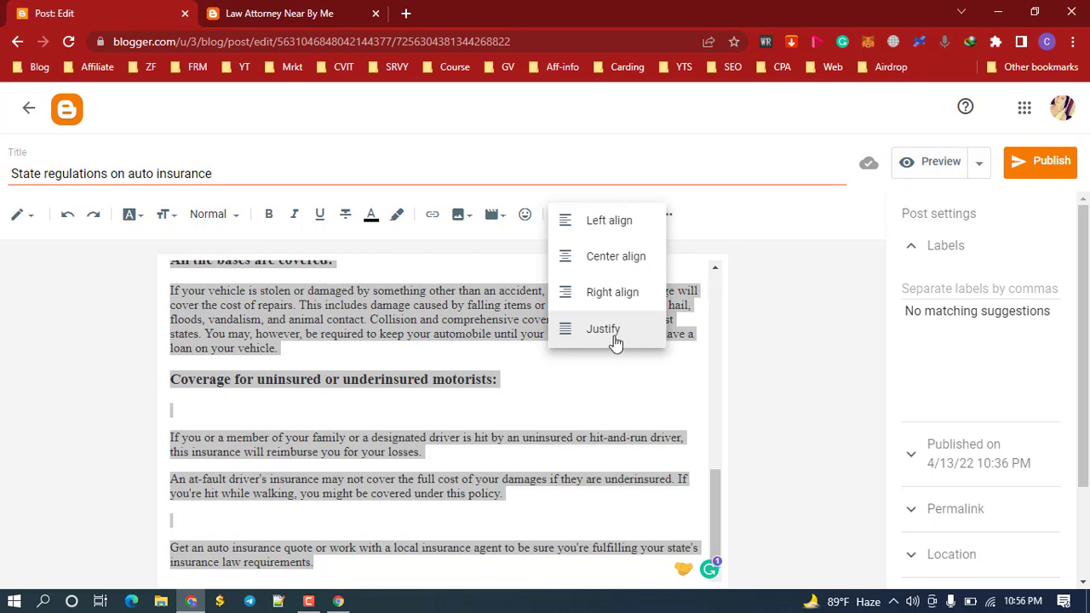
left_click(609, 330)
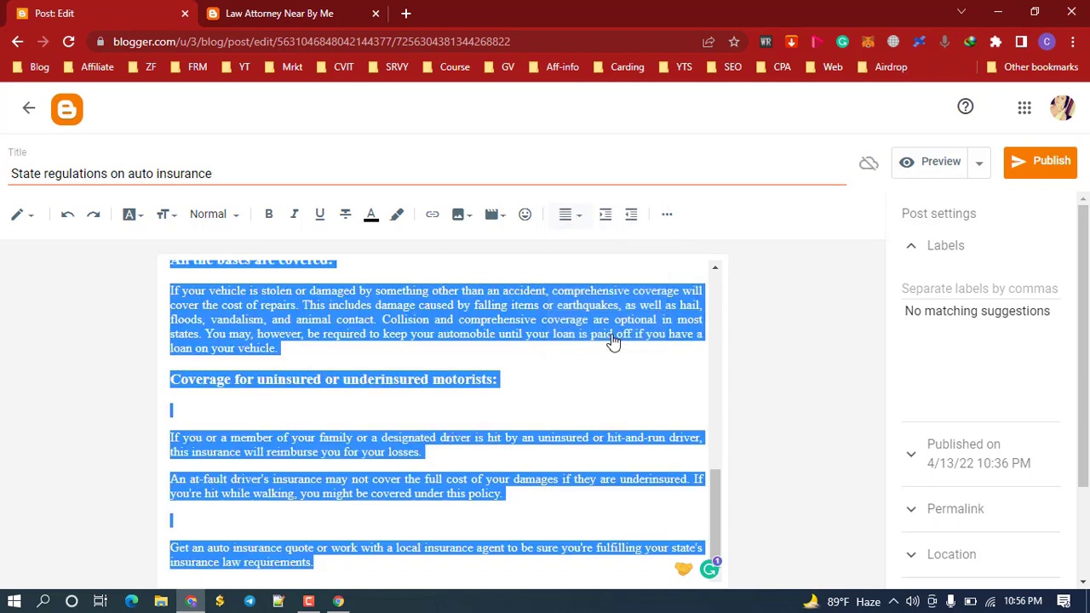
left_click(694, 355)
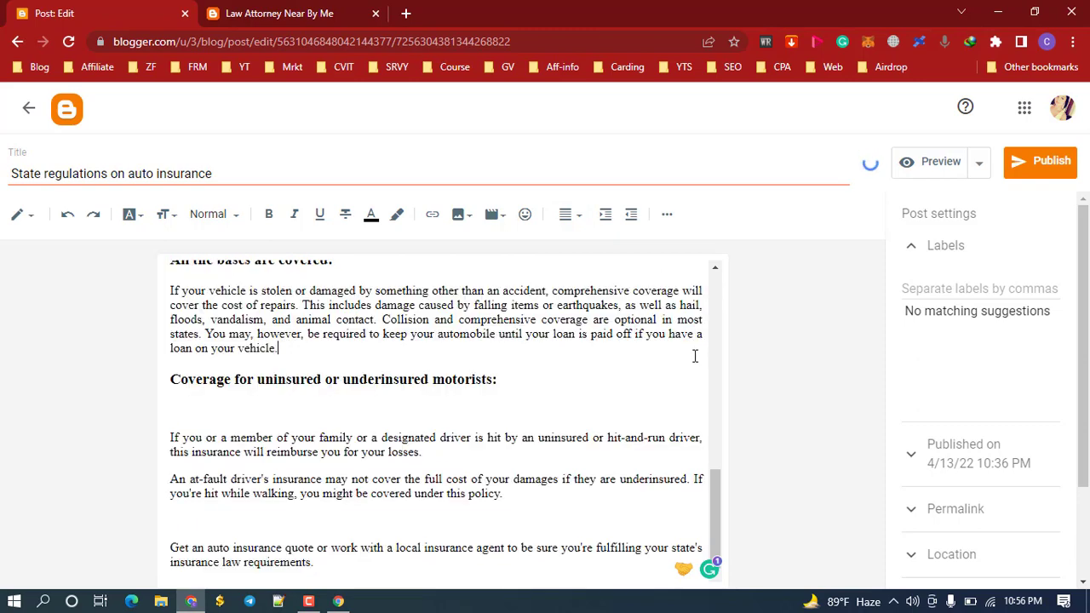
left_click_drag(717, 483, 700, 257)
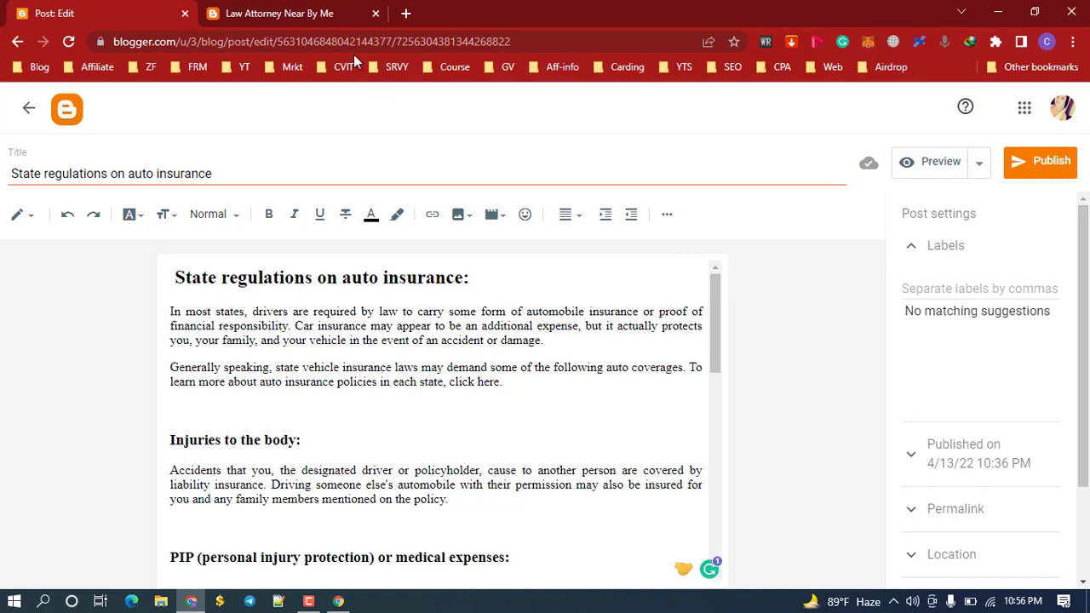
Check the category names in the live blog's navigation menu and enter the label "INSURANCE LAW," for the post
left_click(289, 8)
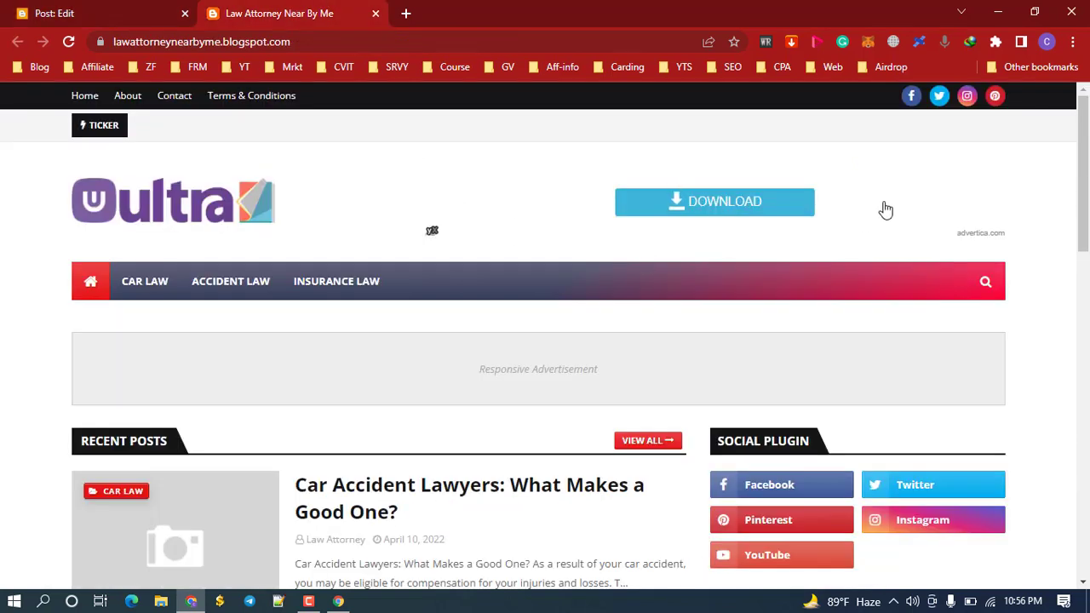
scroll(1088, 186, "down", 1)
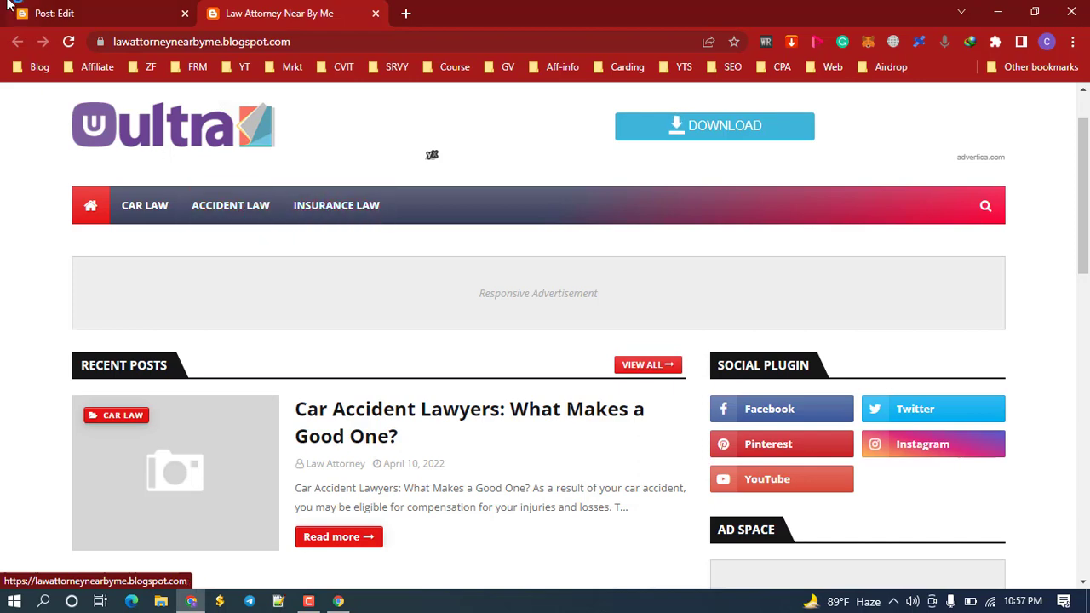
left_click(61, 10)
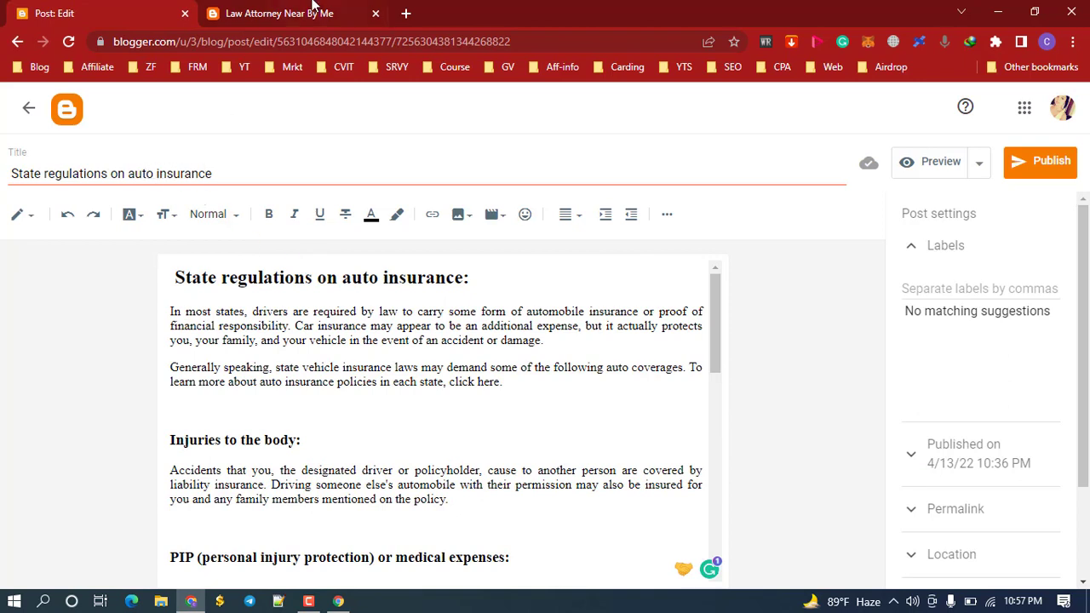
left_click(311, 8)
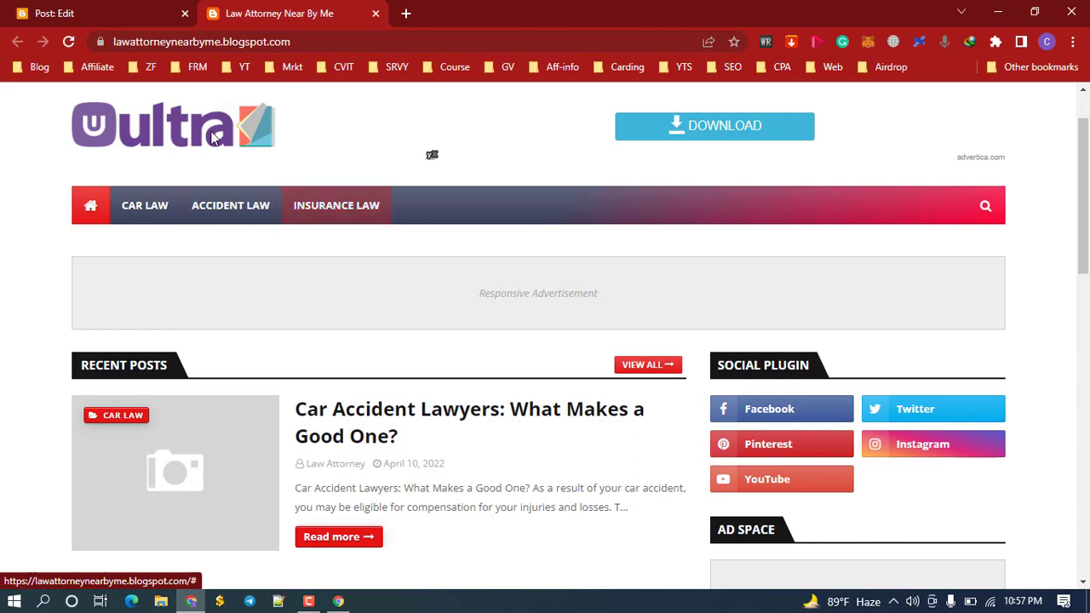
left_click(122, 9)
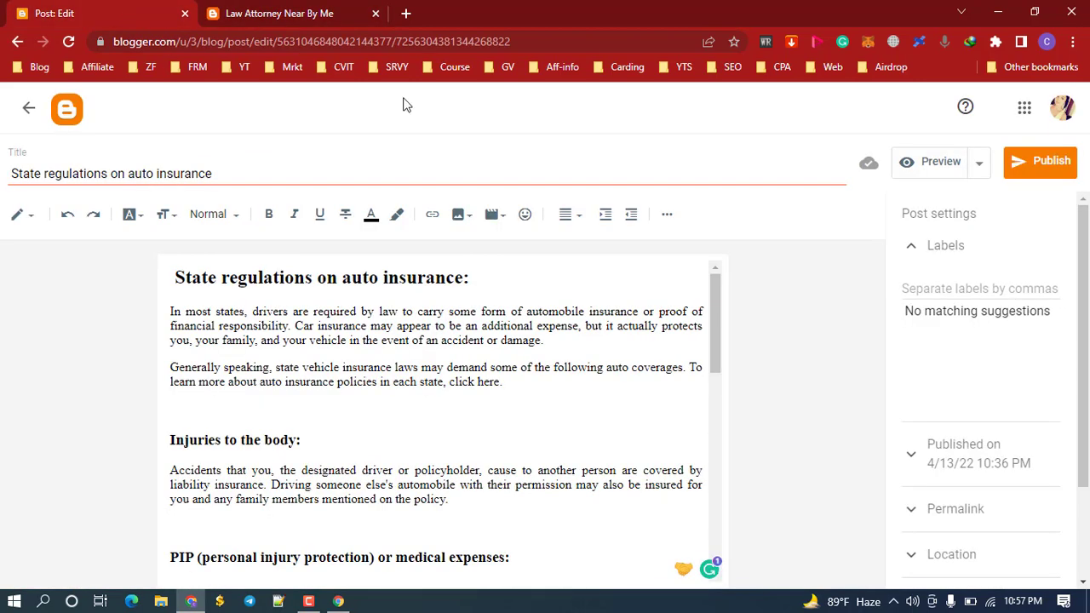
left_click(958, 282)
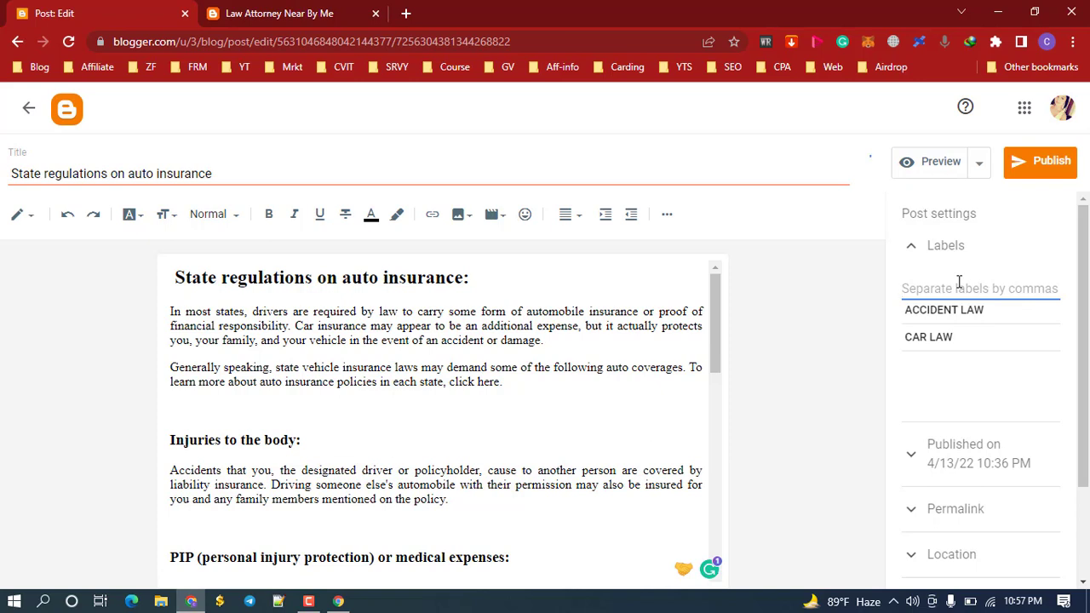
type("I")
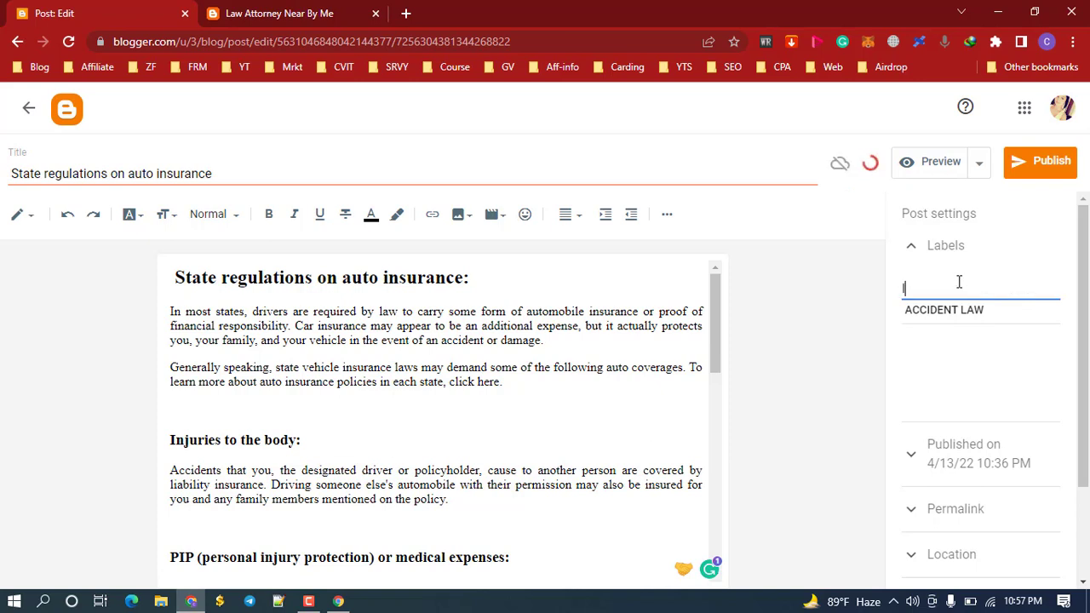
type("NSU")
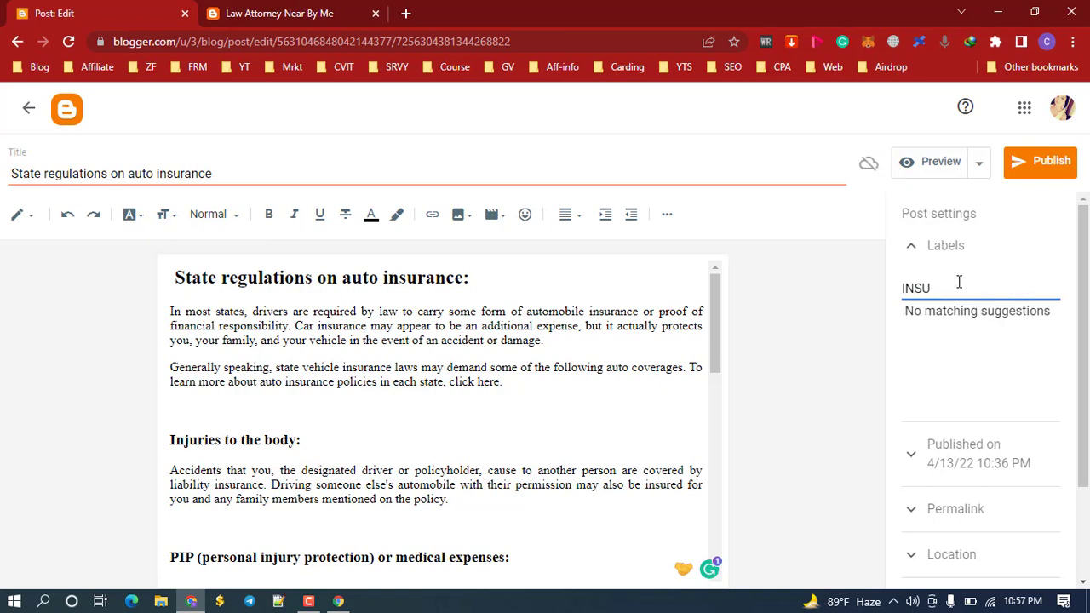
type("RANCE LAW")
left_click(273, 11)
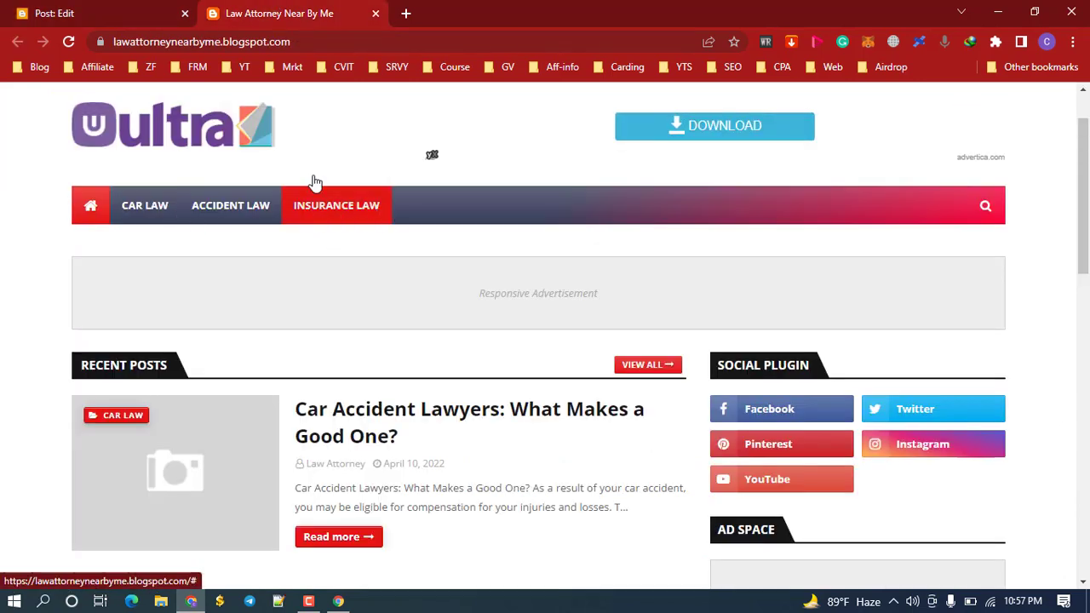
left_click(130, 10)
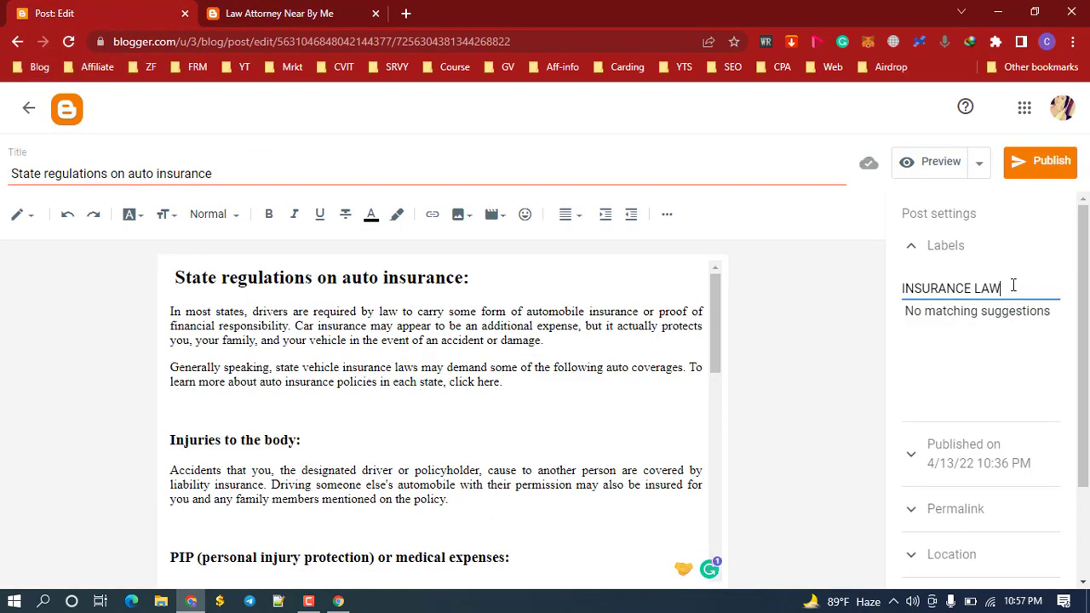
type(",")
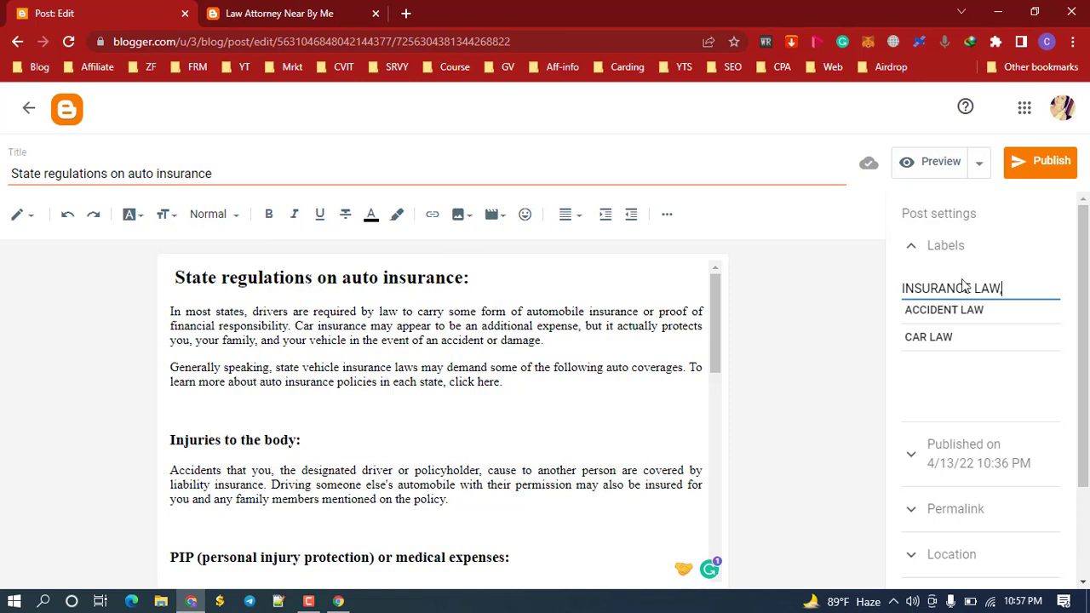
Add the label "CAR LAW" to the post and compare the labels with the live blog's navigation menu
left_click(937, 341)
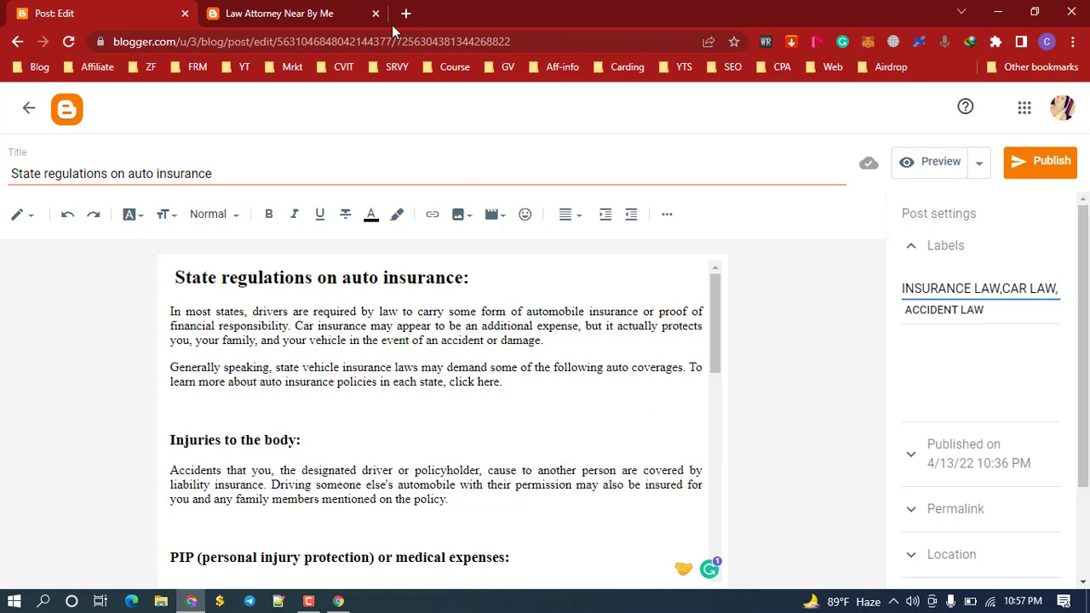
left_click(296, 7)
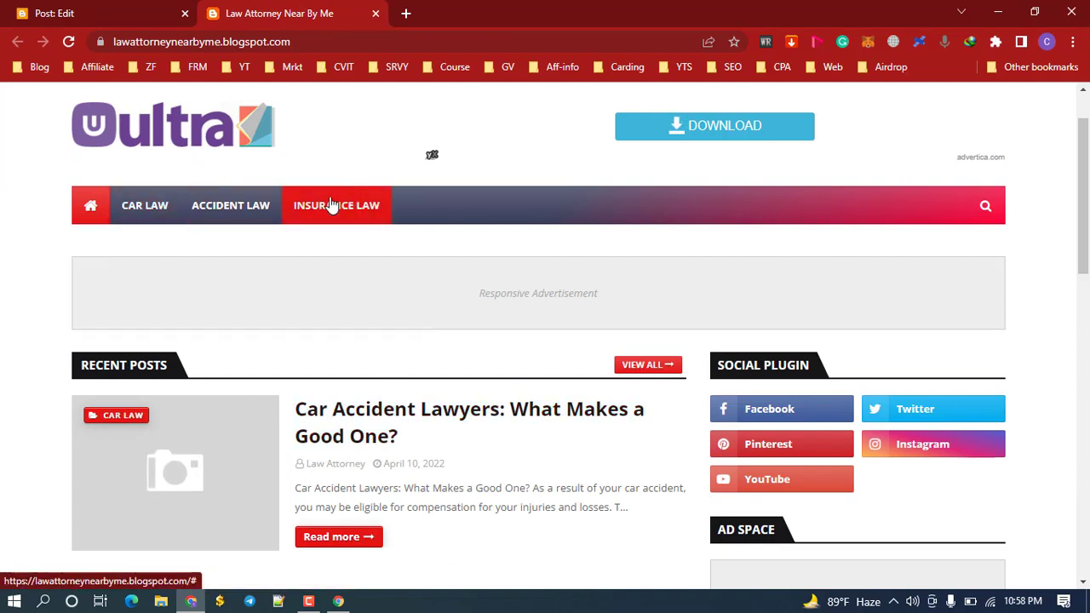
left_click(107, 10)
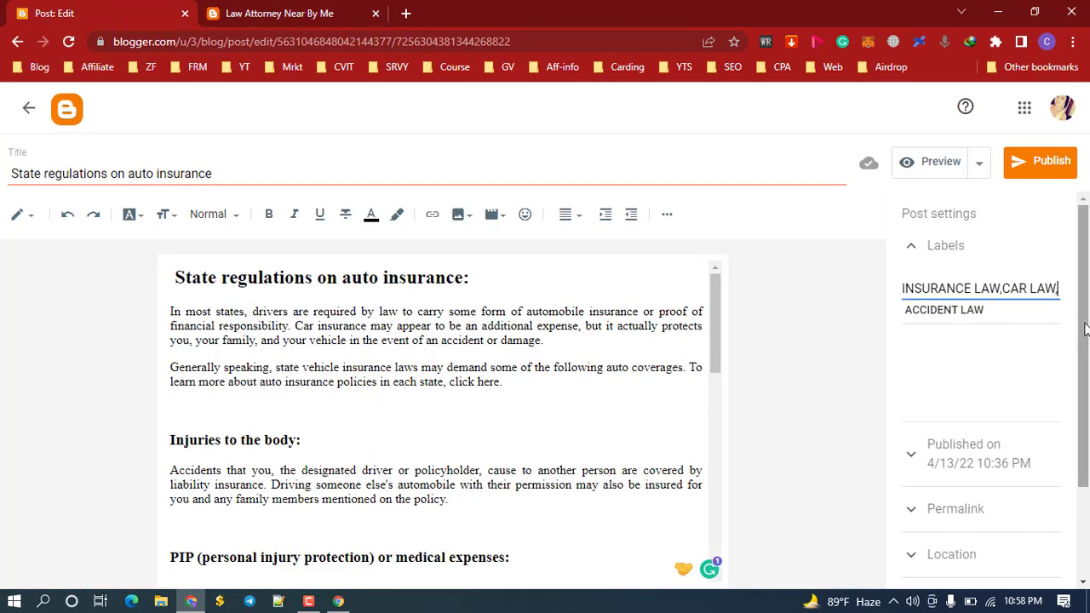
Review the post's permalink, try the Custom Permalink option and return to Automatic Permalink
left_click_drag(1084, 329, 1084, 391)
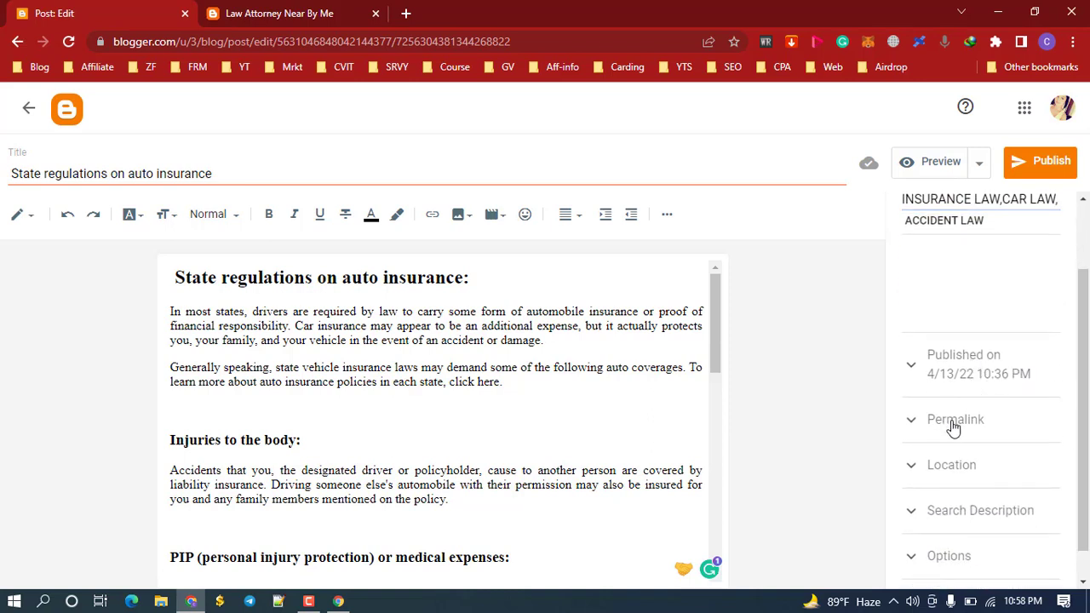
scroll(954, 426, "up", 2)
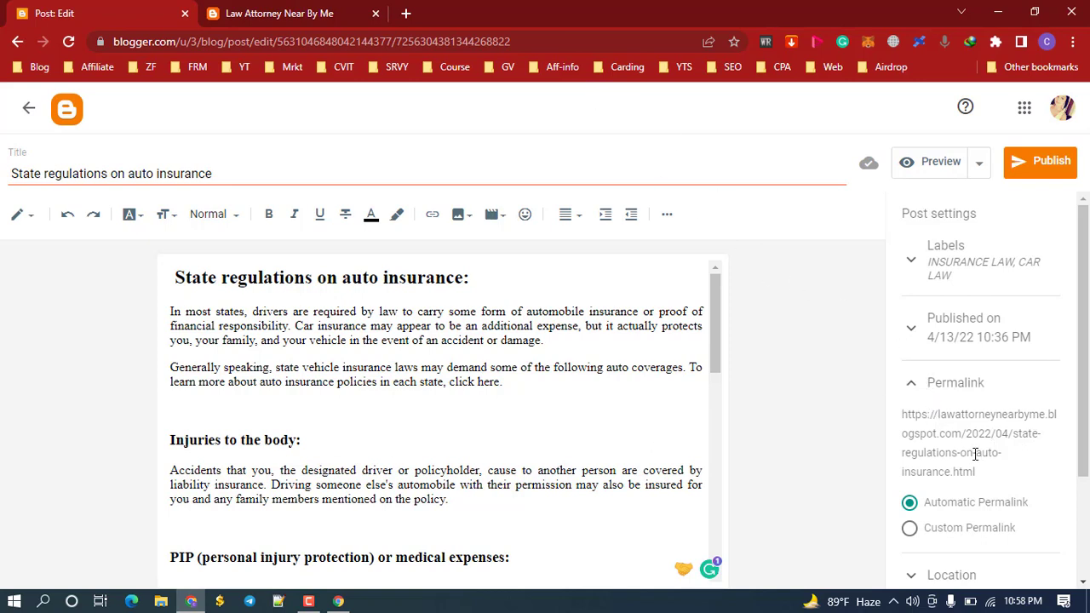
left_click(910, 529)
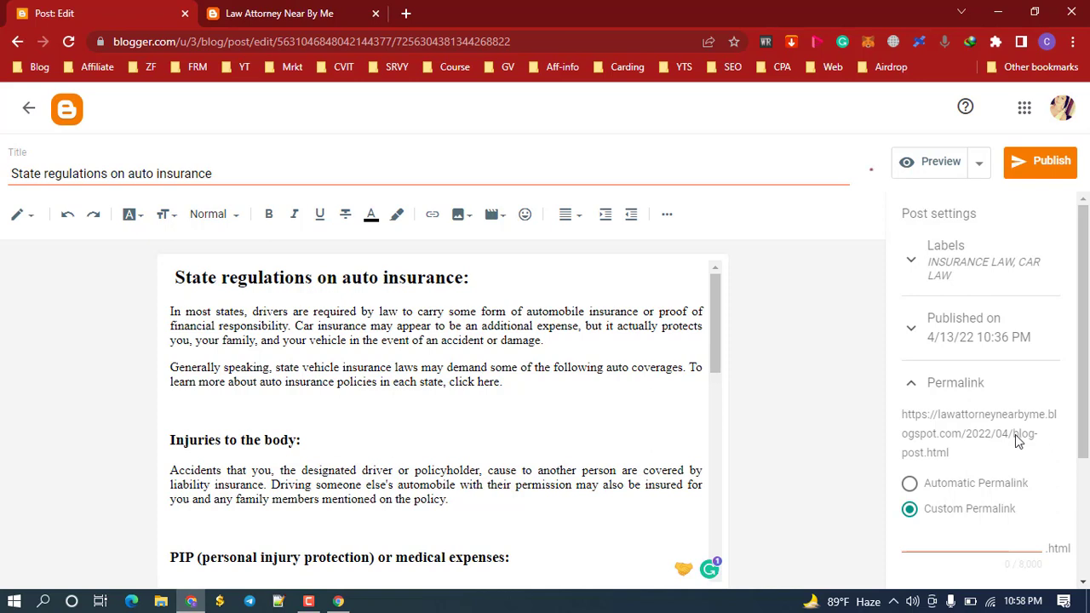
left_click(910, 485)
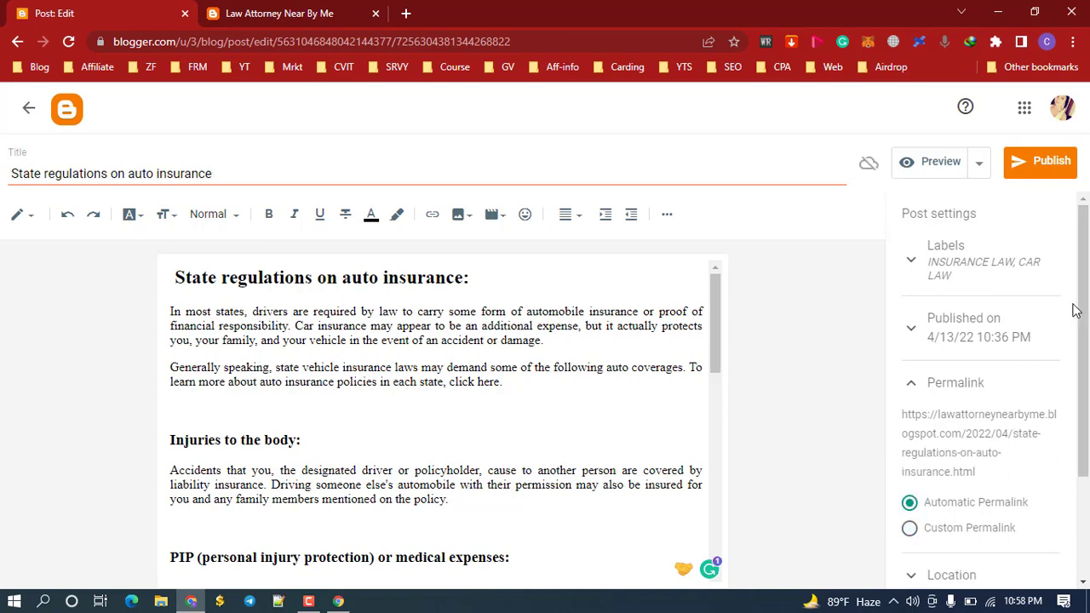
Set the post's location to the United States by searching for "usa"
left_click_drag(1084, 314, 1087, 410)
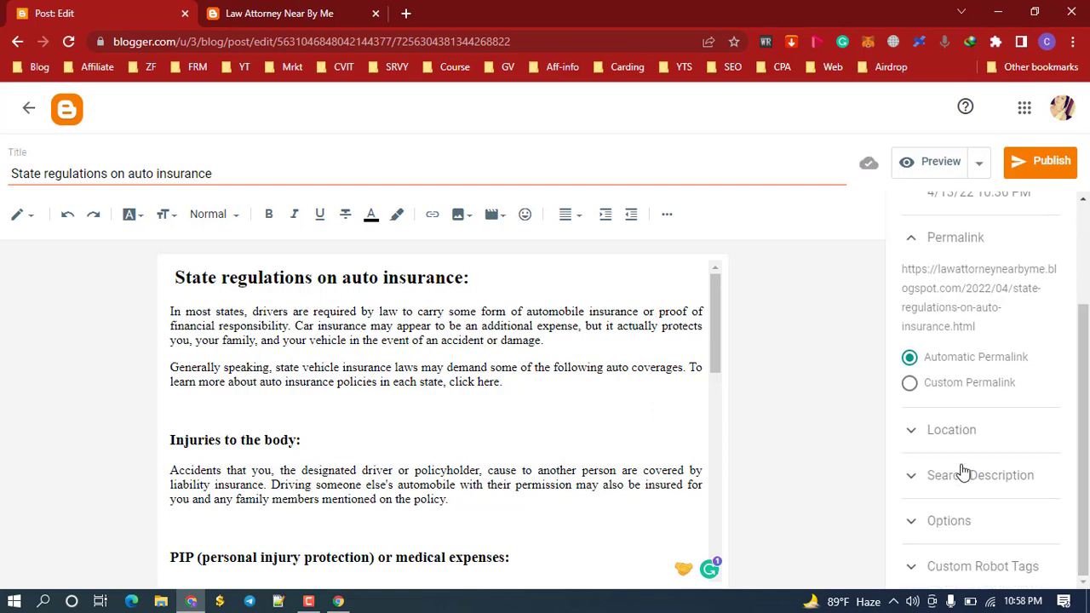
left_click(948, 440)
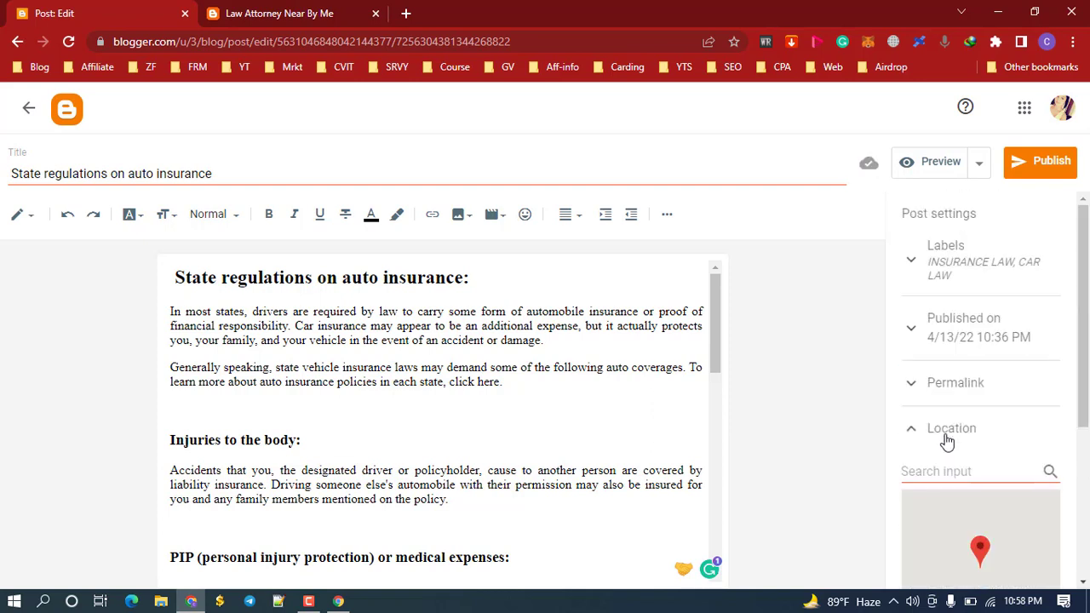
left_click_drag(1085, 290, 1043, 348)
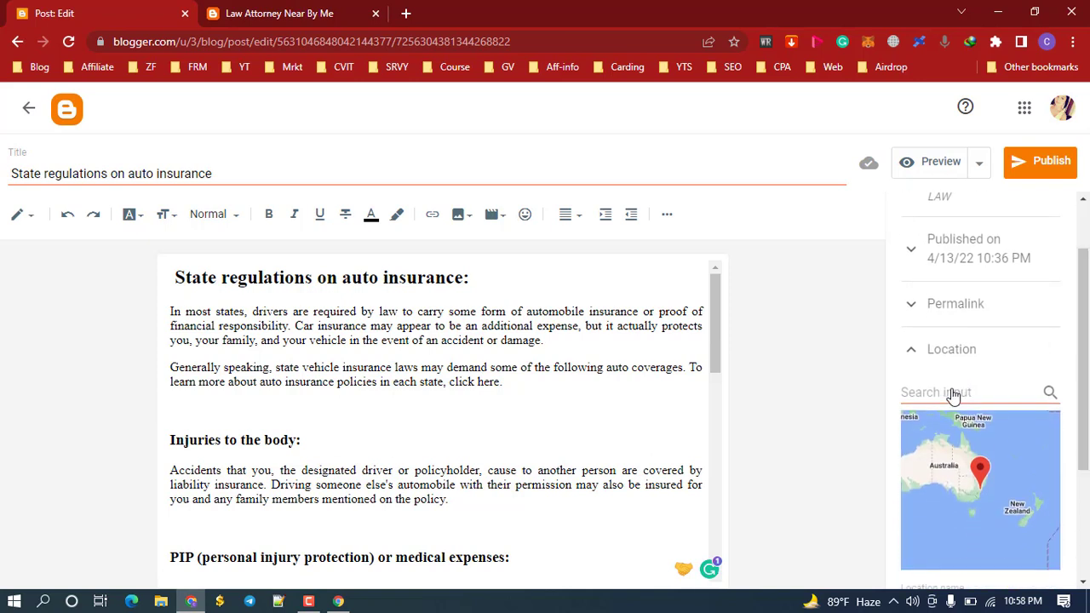
left_click(953, 390)
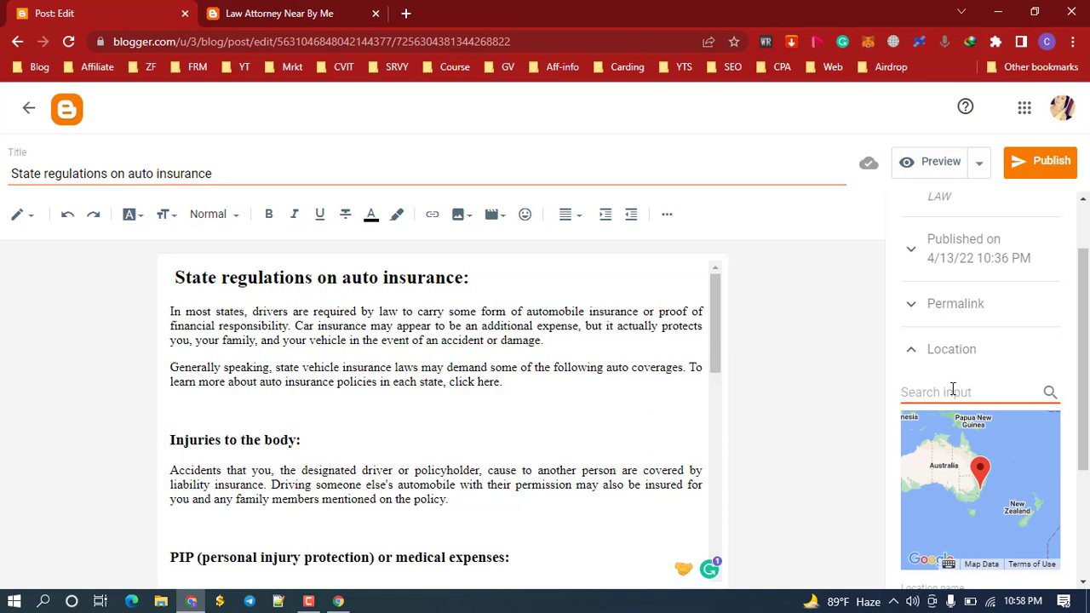
type("usa")
key("Return")
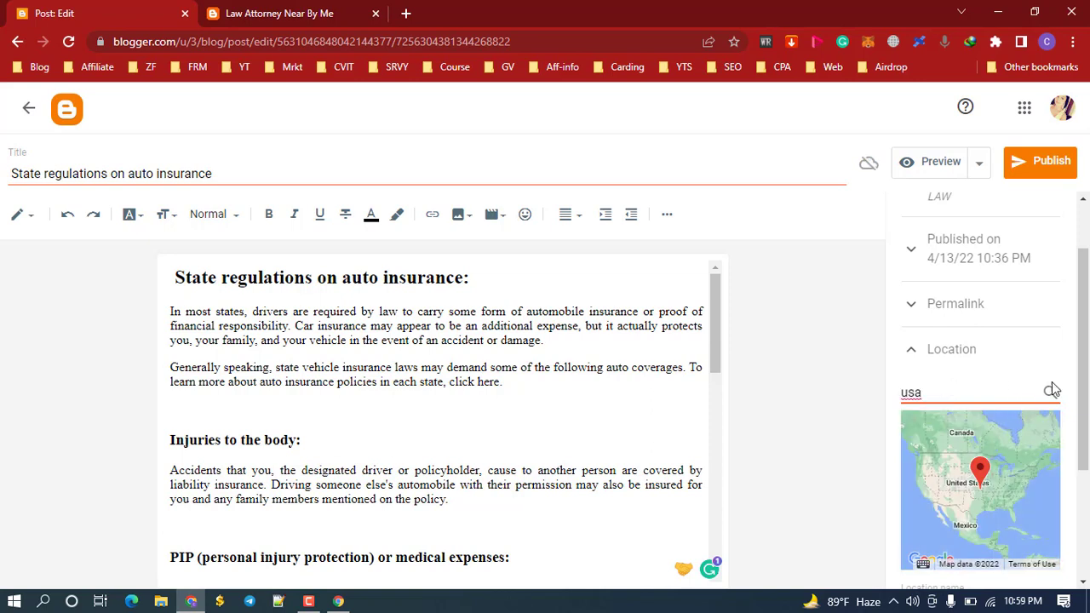
Copy the post title into the search description, followed by a comma: "State regulations on auto insurance,"
left_click_drag(1077, 365, 1088, 472)
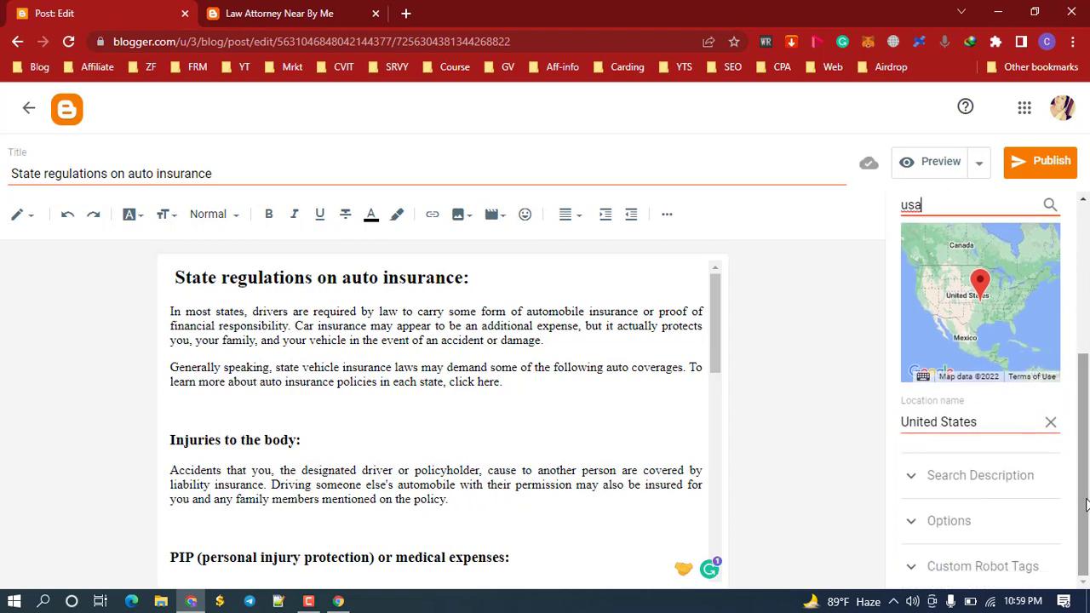
left_click(979, 484)
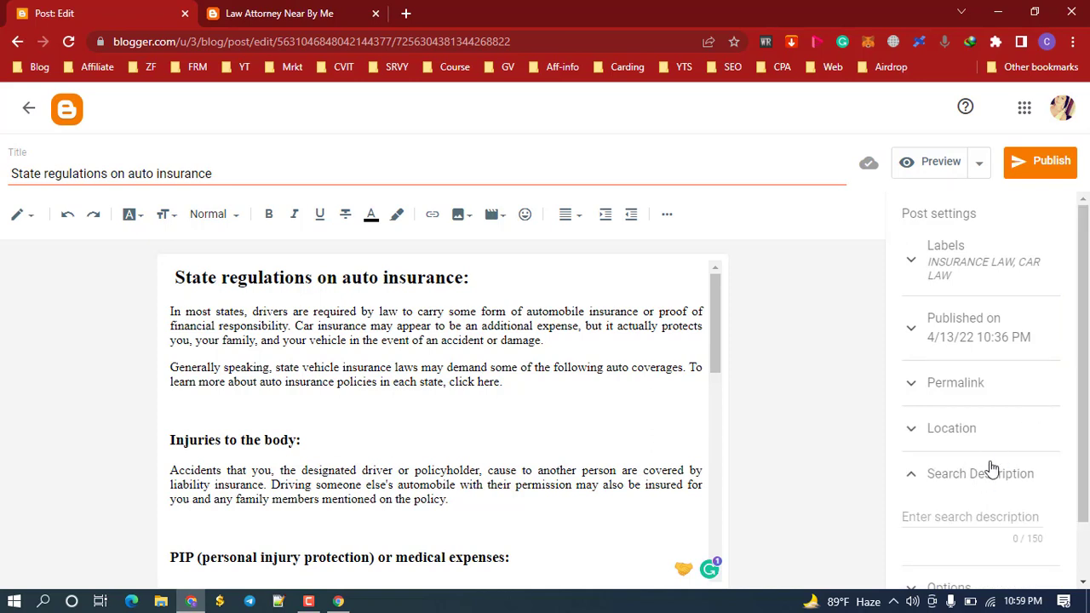
left_click_drag(1082, 402, 1082, 466)
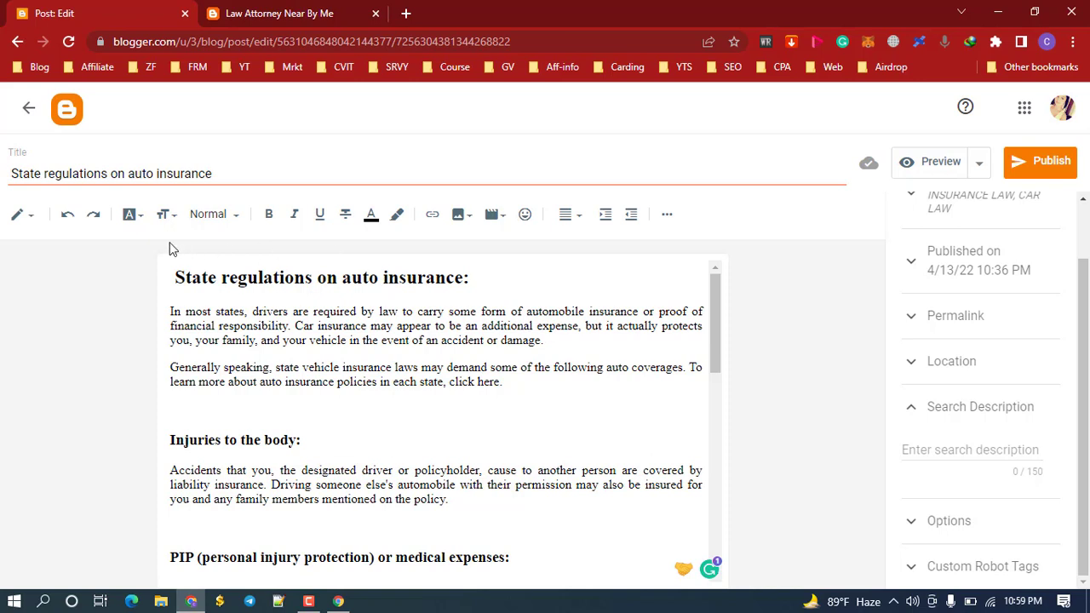
triple_click(110, 173)
key("ctrl+c")
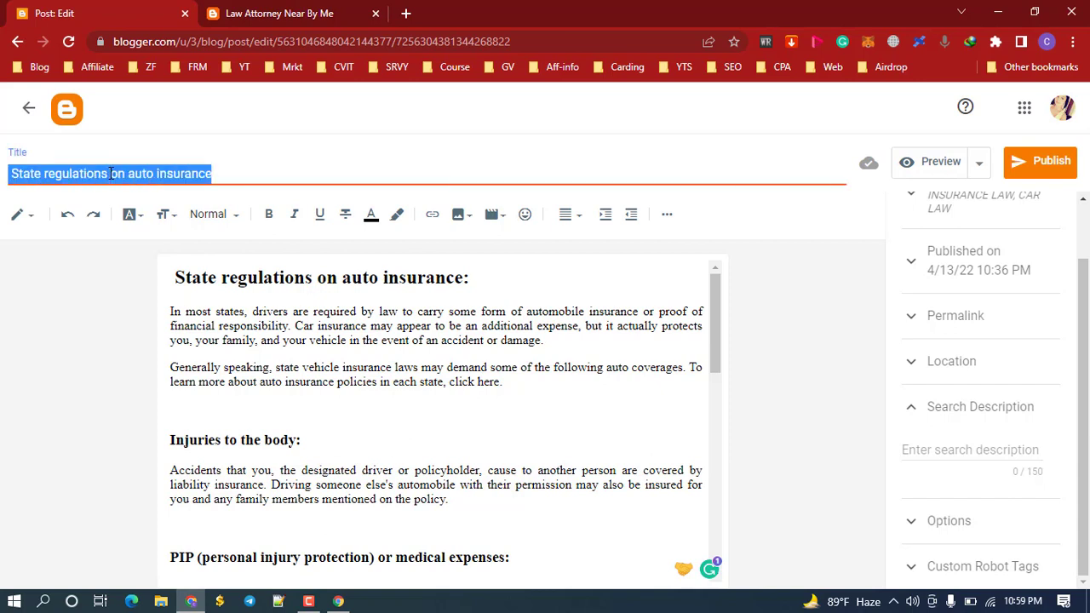
left_click(953, 454)
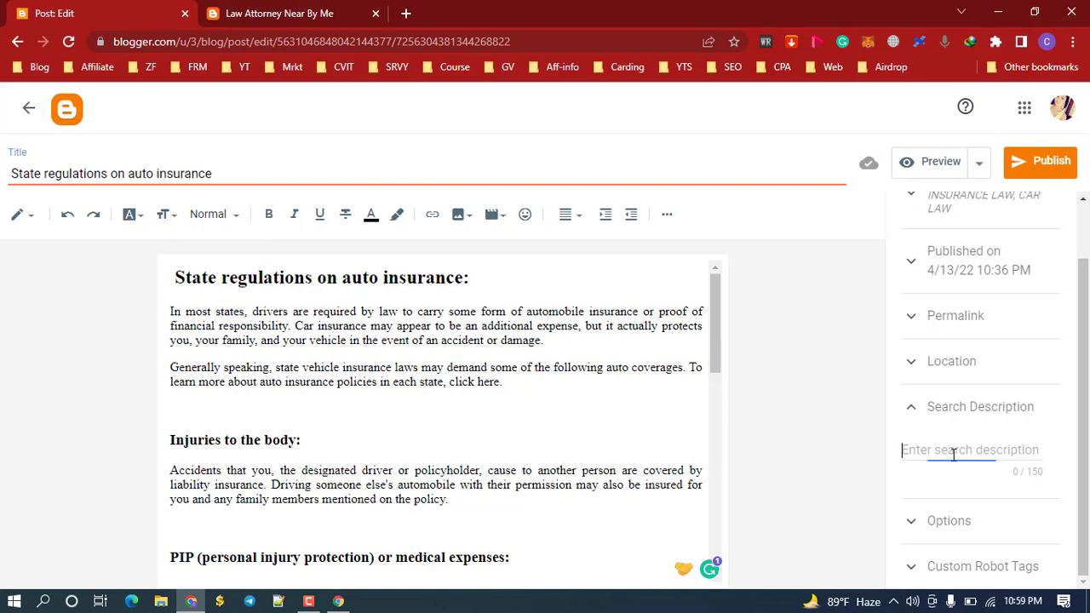
key("ctrl+v")
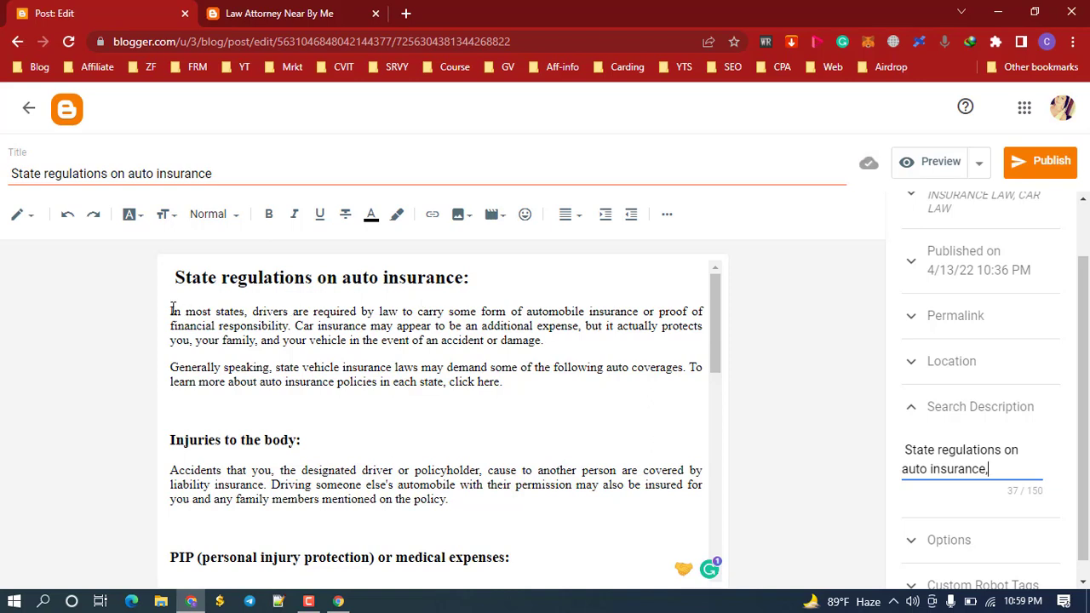
Append the post's opening paragraph to the search description and remove the cut-off word so it ends with "proof of financial"
left_click_drag(171, 310, 546, 345)
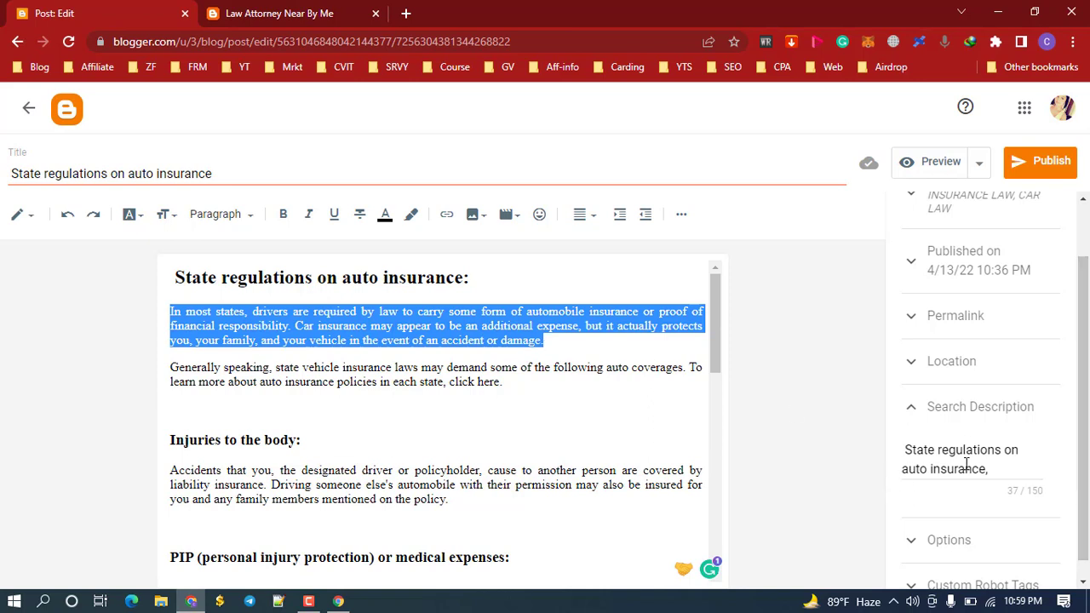
left_click(1001, 468)
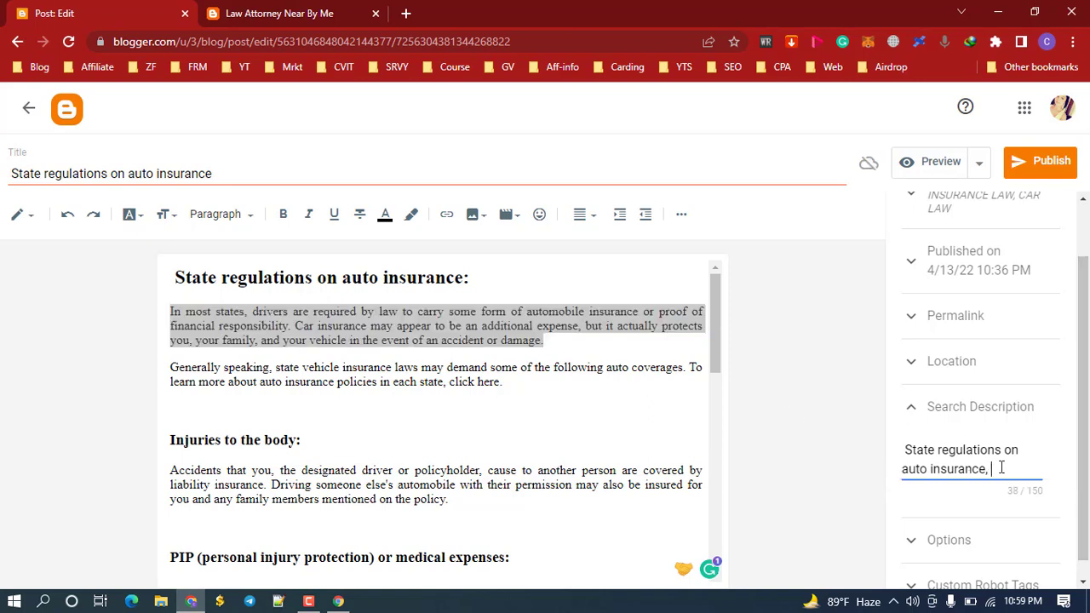
type("In most states, drivers are required by law to carry some form of automobile insurance or proof of financial res")
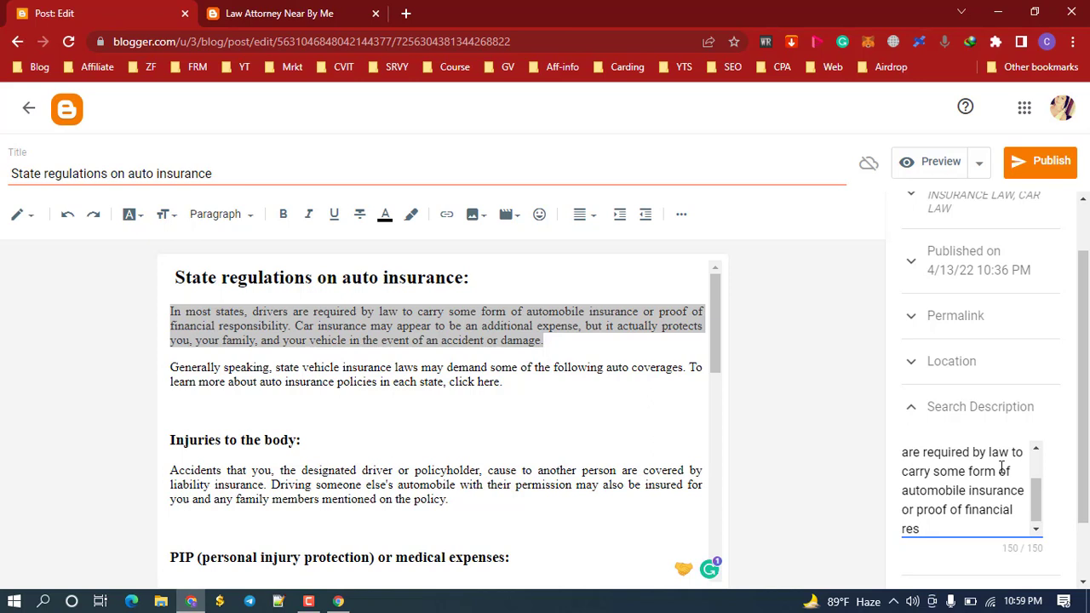
key("BackSpace")
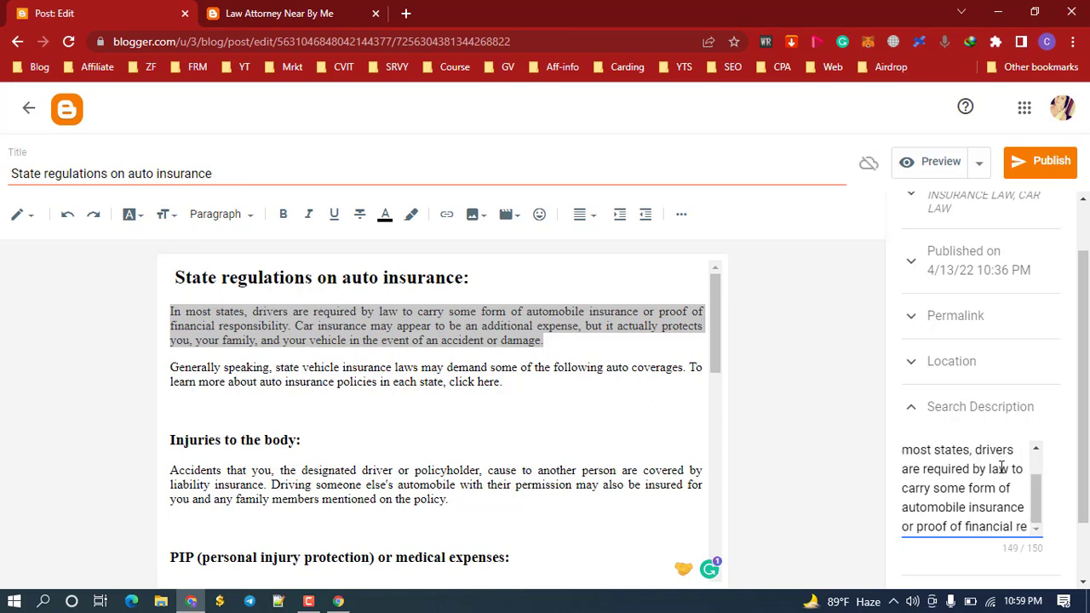
key("BackSpace")
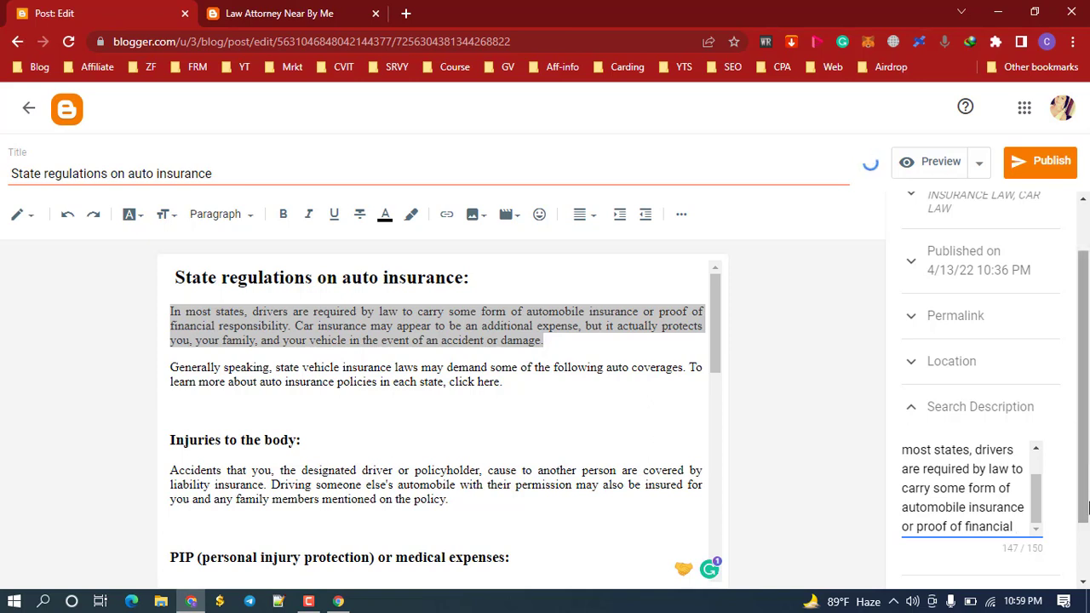
scroll(1086, 435, "down", 2)
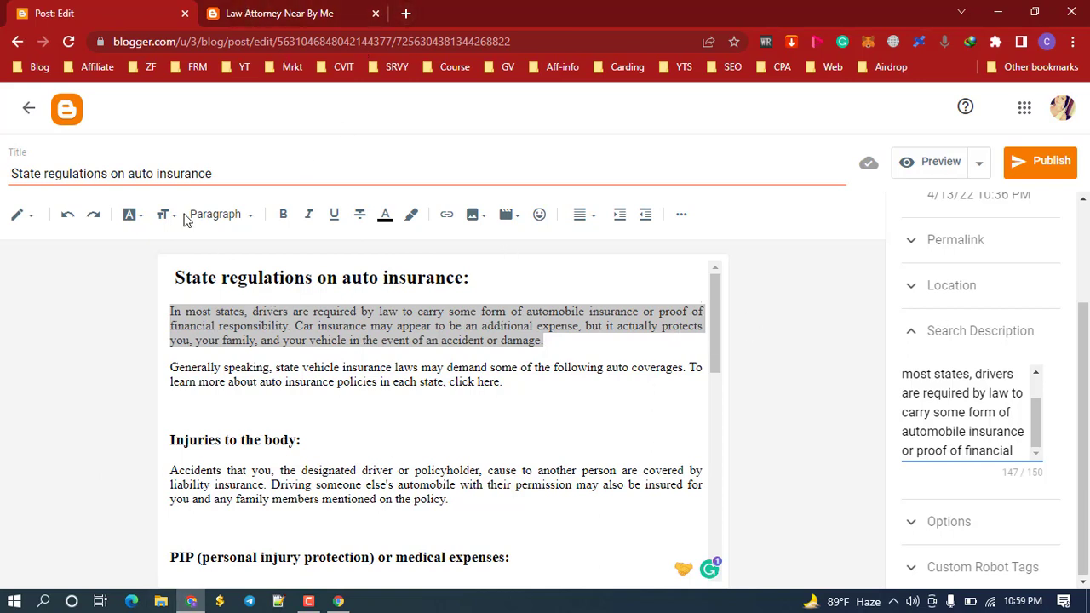
Search Google in a new tab for the post title "State regulations on auto insurance" and examine the related searches below the results
triple_click(157, 177)
key("ctrl+c")
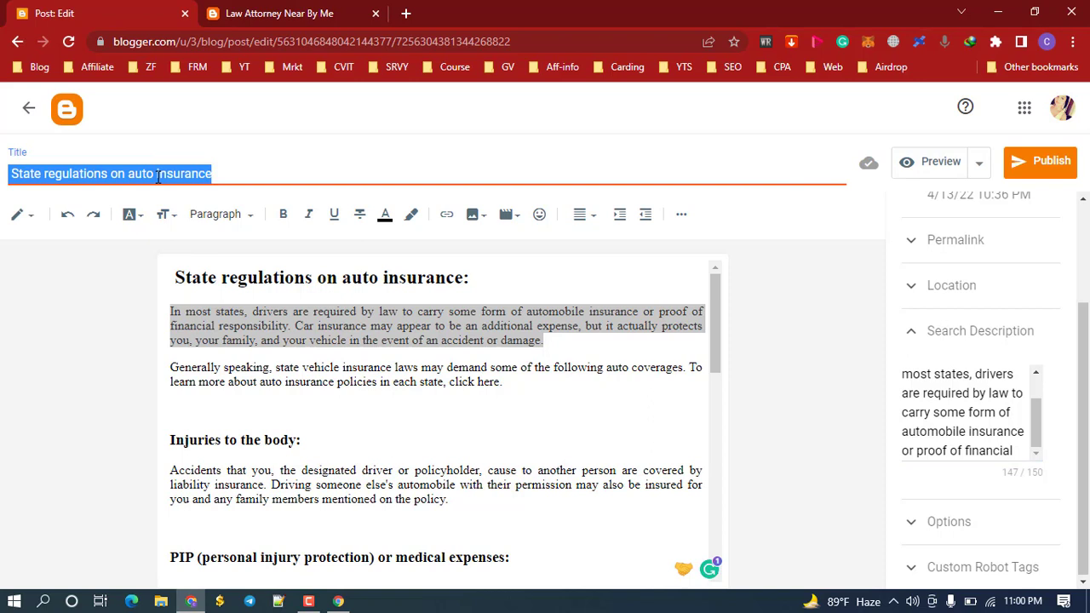
left_click(405, 13)
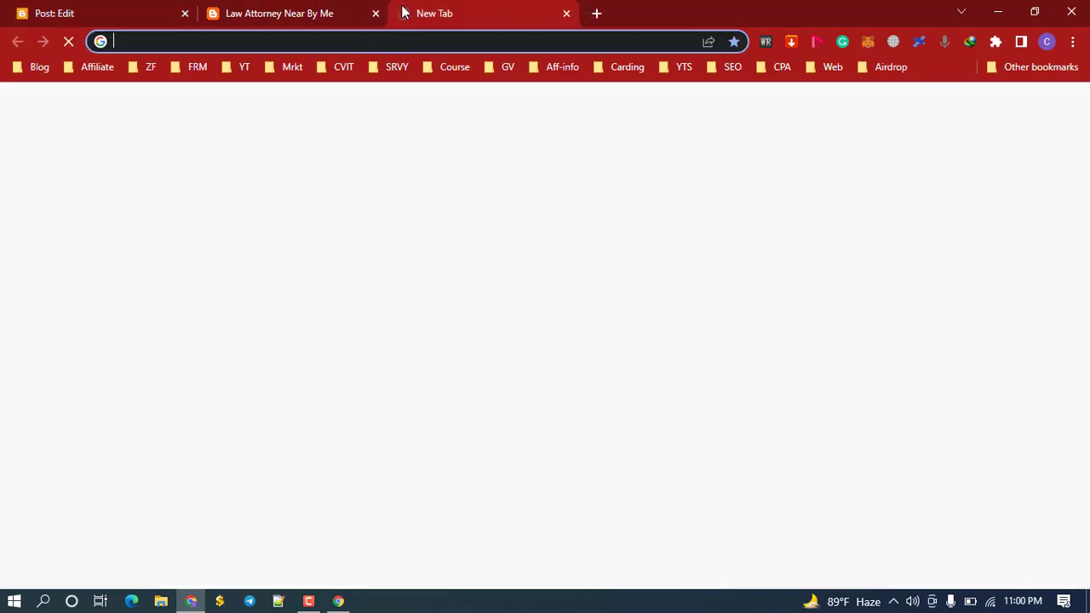
key("ctrl+v")
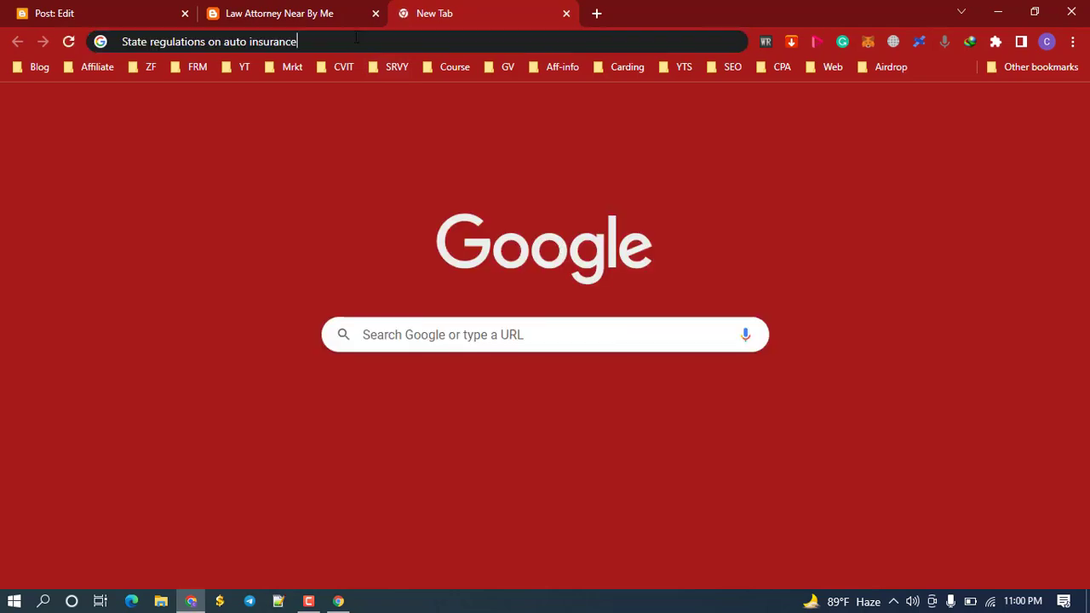
key("Return")
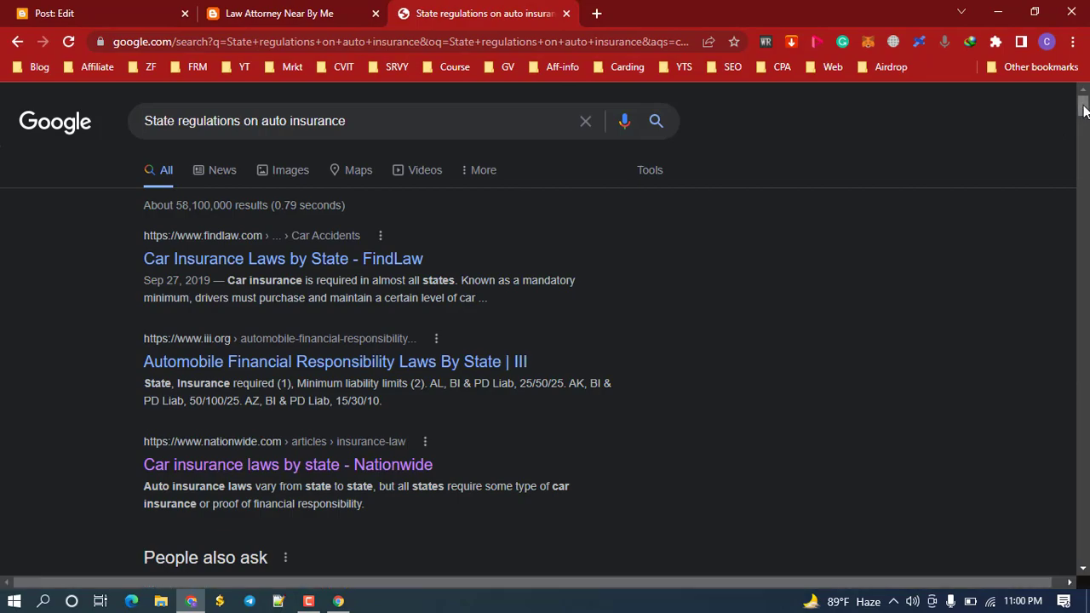
left_click_drag(1084, 111, 1082, 564)
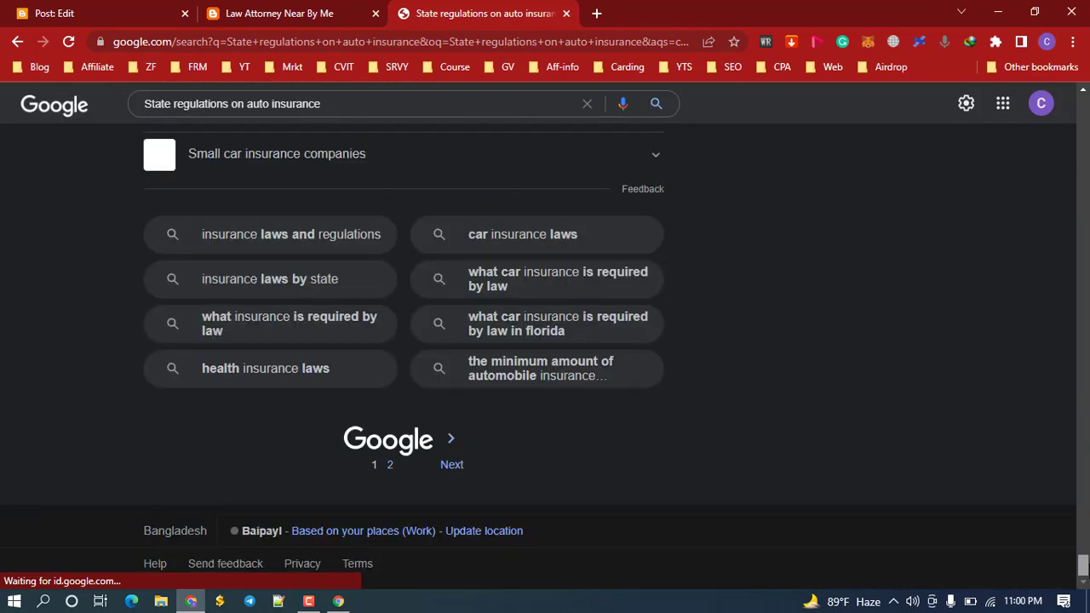
left_click(464, 328)
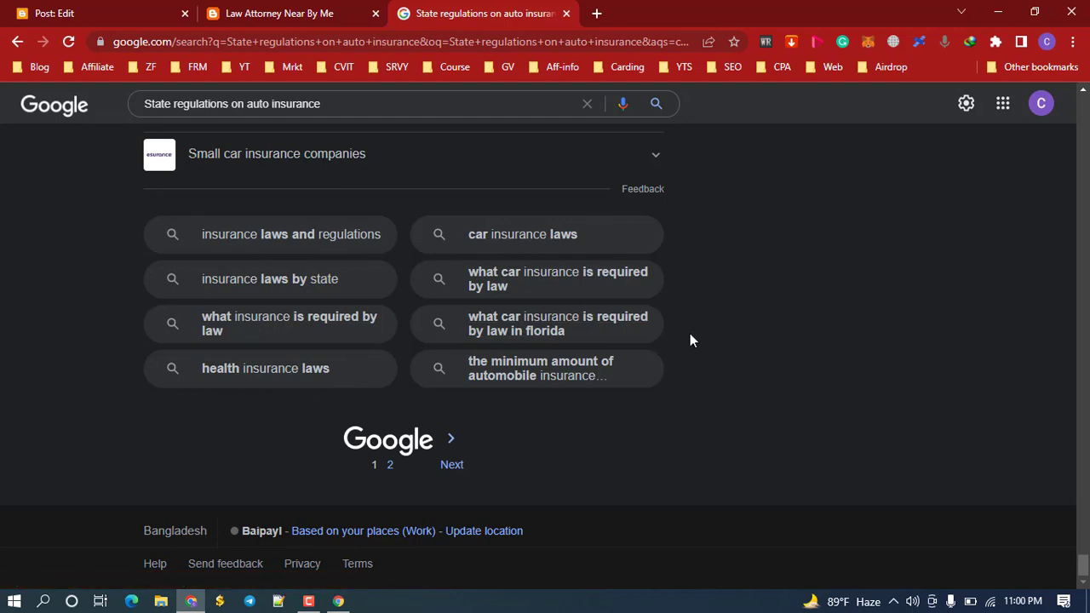
left_click_drag(690, 340, 202, 245)
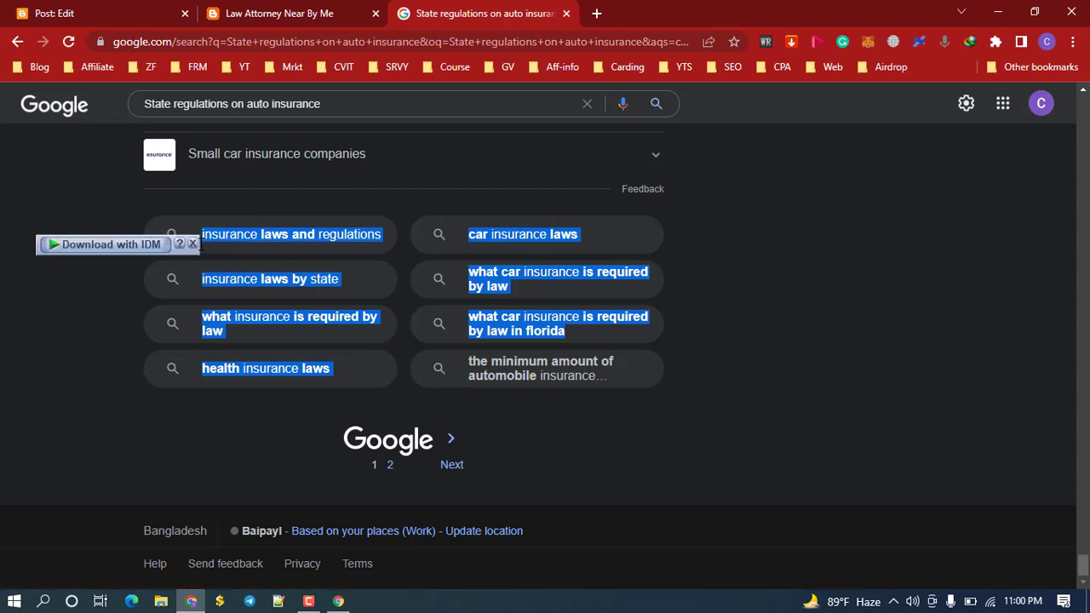
Replace the search description text after "State regulations on auto insurance," with the copied related searches, ending with "health insurance laws"
left_click(148, 8)
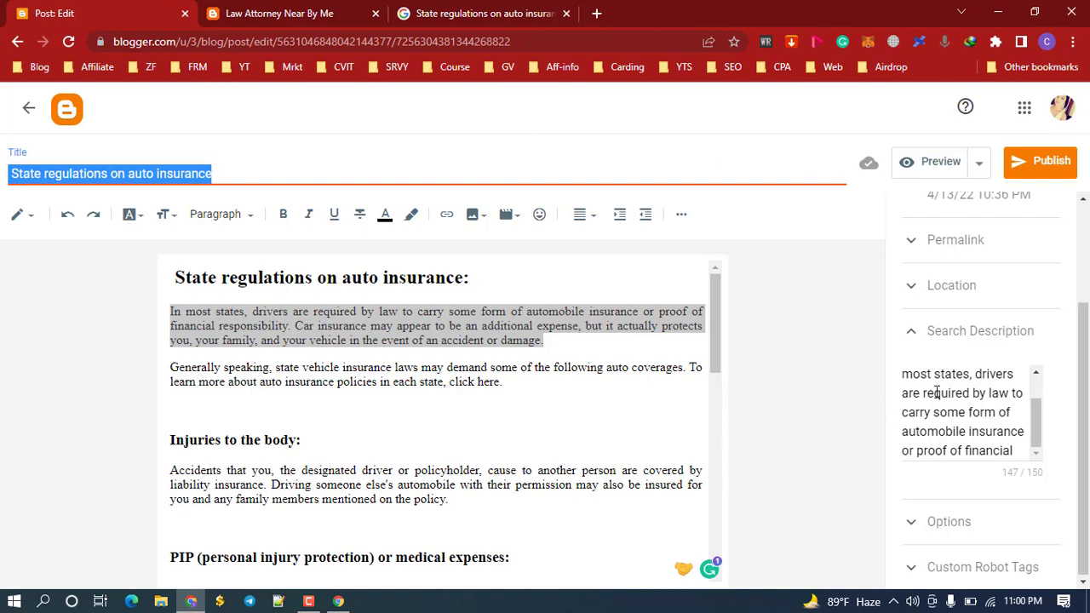
triple_click(939, 392)
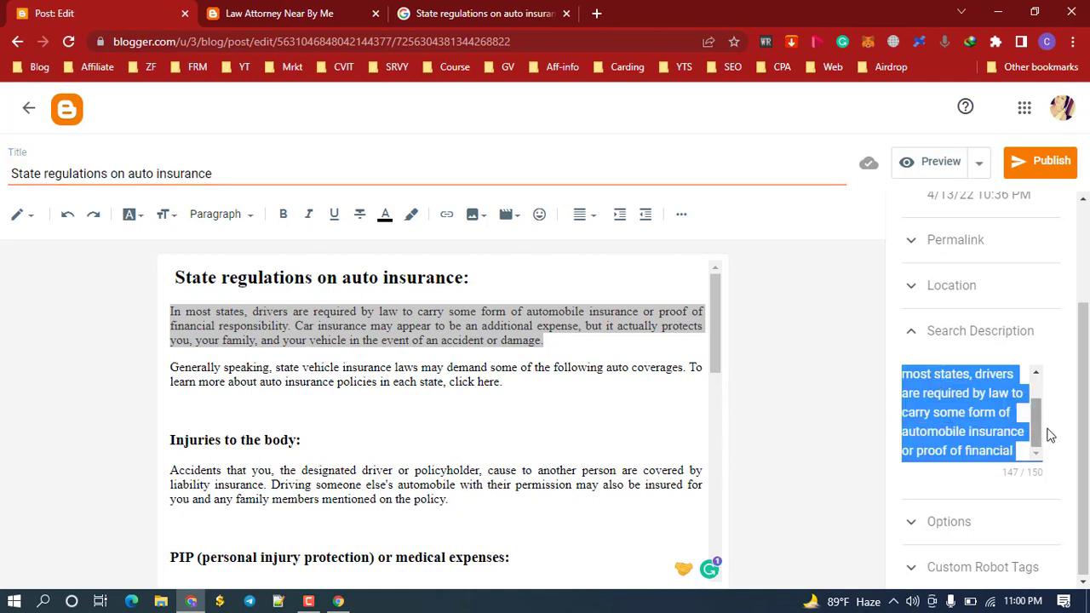
left_click_drag(1038, 430, 1031, 372)
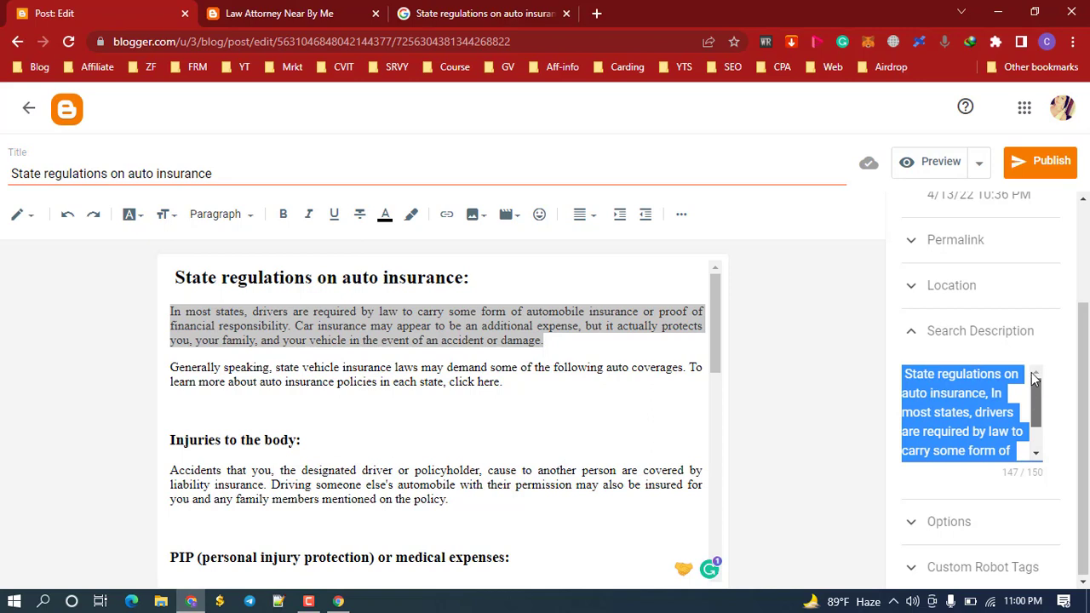
left_click(992, 393)
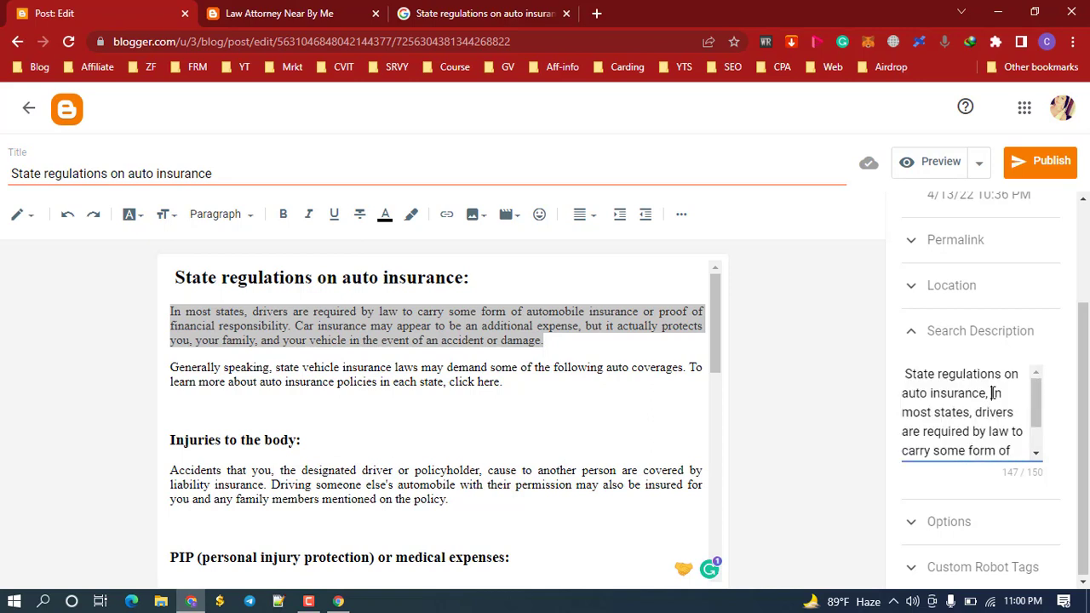
left_click_drag(993, 393, 1028, 558)
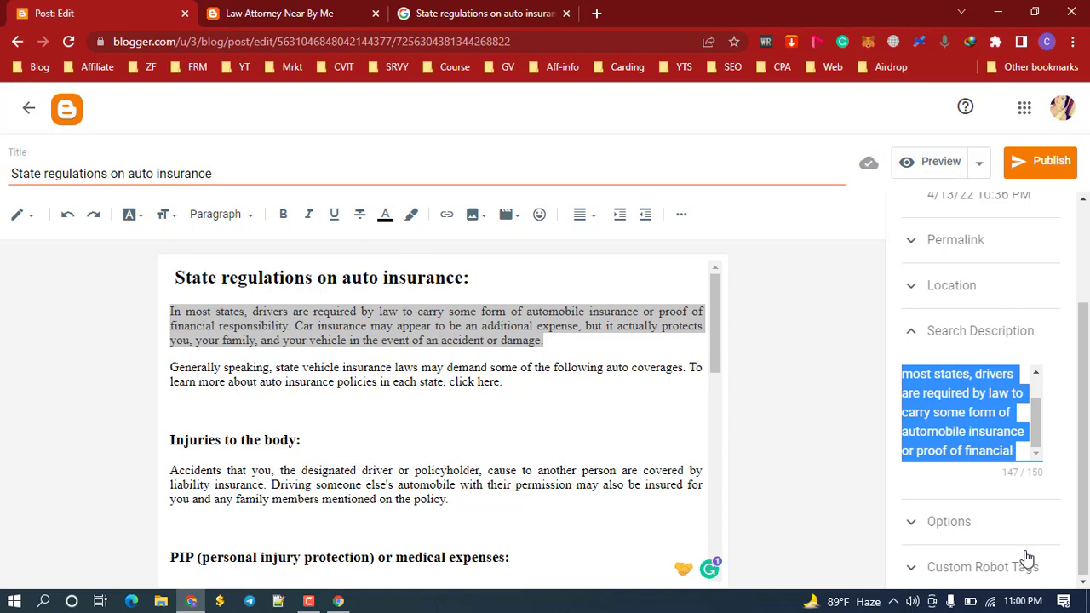
key("ctrl+v")
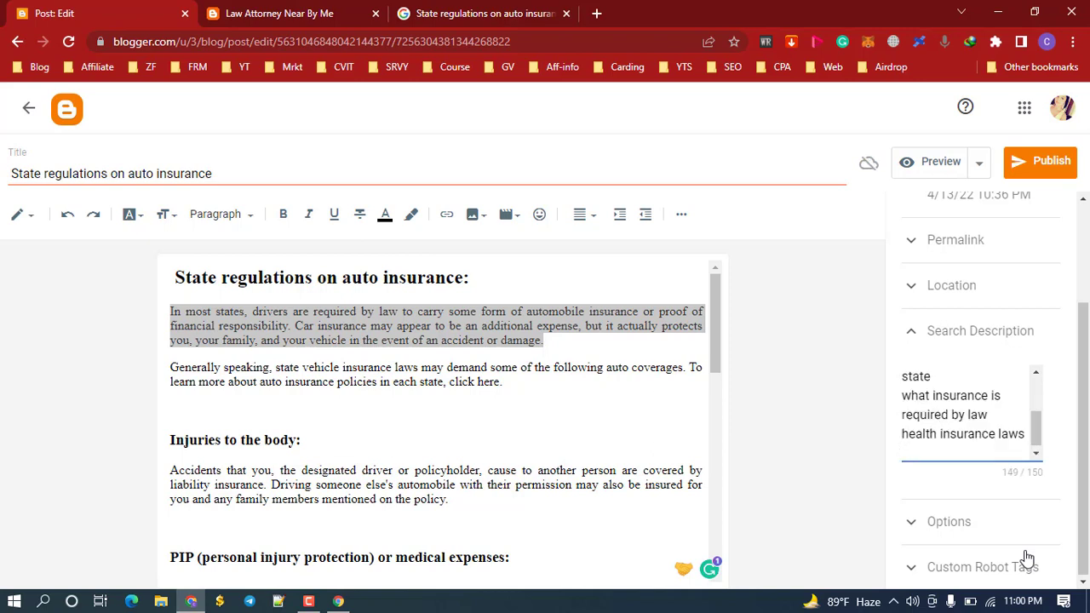
key("BackSpace")
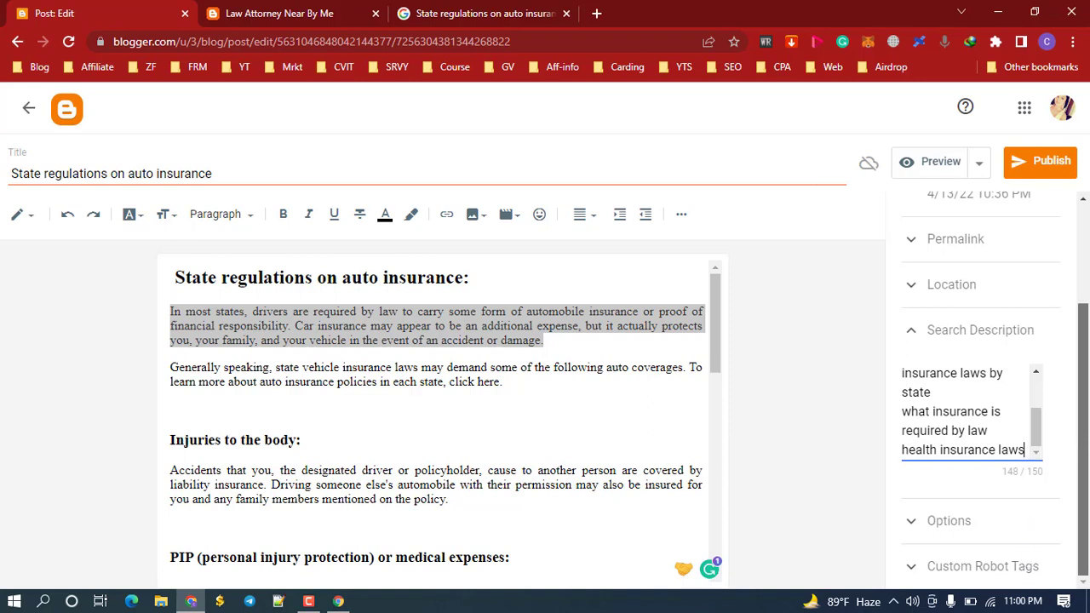
Examine the post's reader comment options and custom robot tags, leaving the robot tags section collapsed
left_click(920, 530)
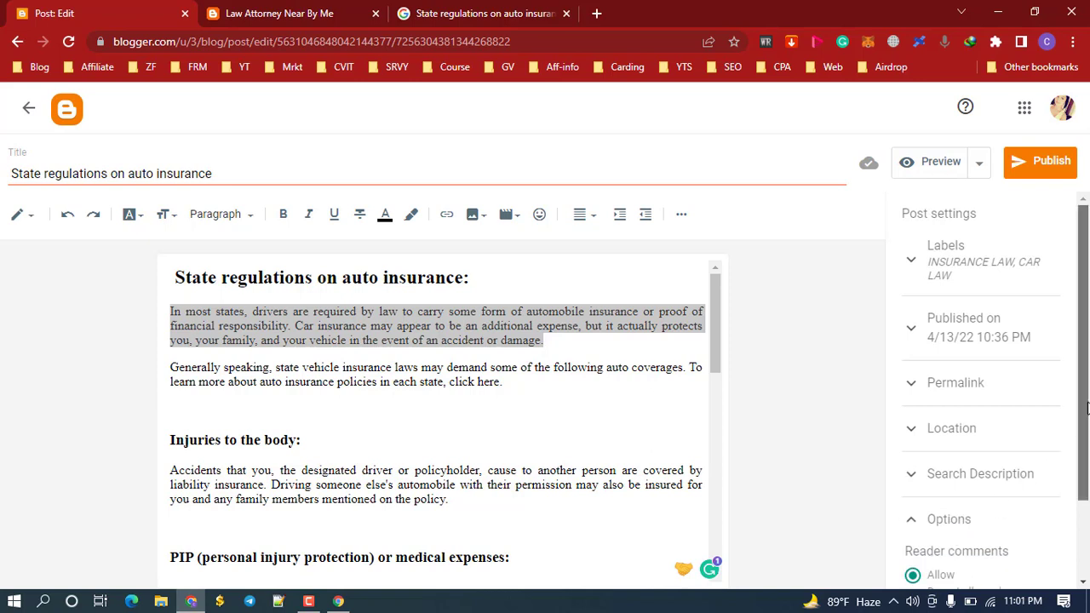
left_click_drag(1083, 436, 1087, 515)
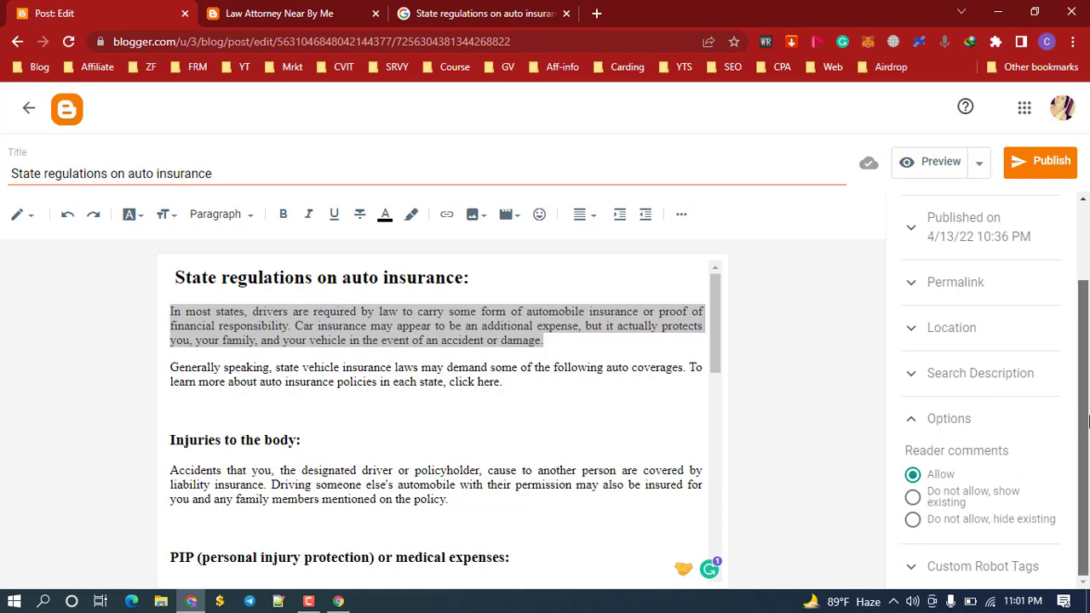
left_click(912, 568)
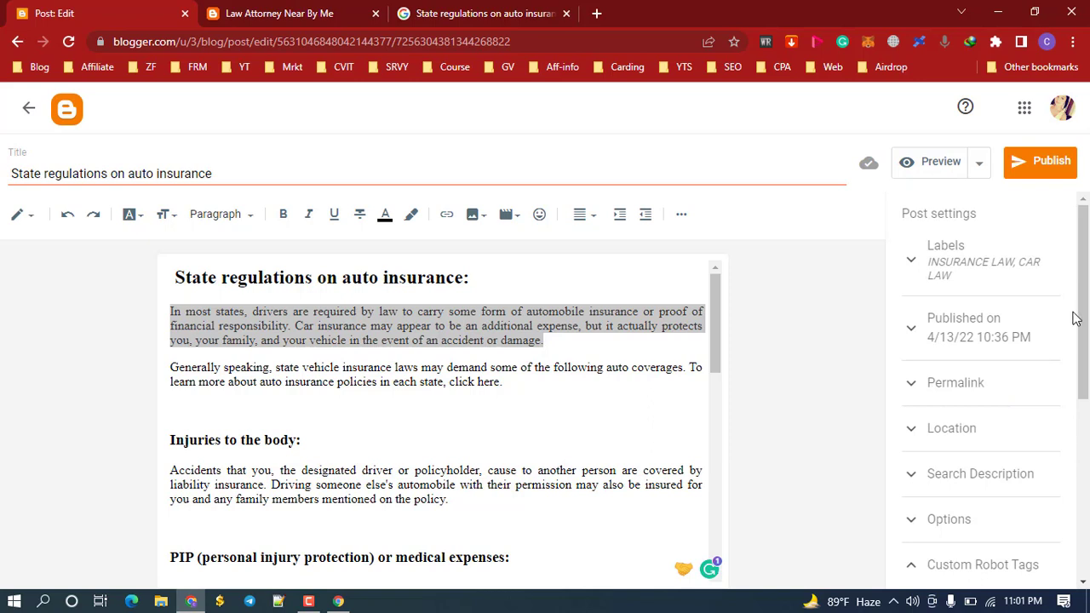
left_click_drag(1086, 324, 1087, 506)
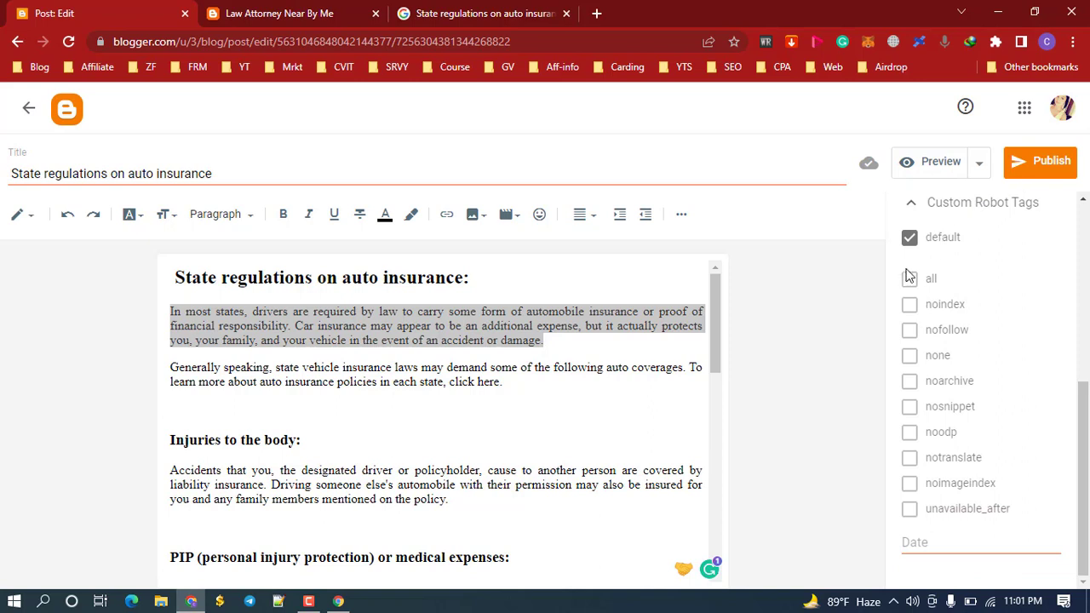
left_click(911, 210)
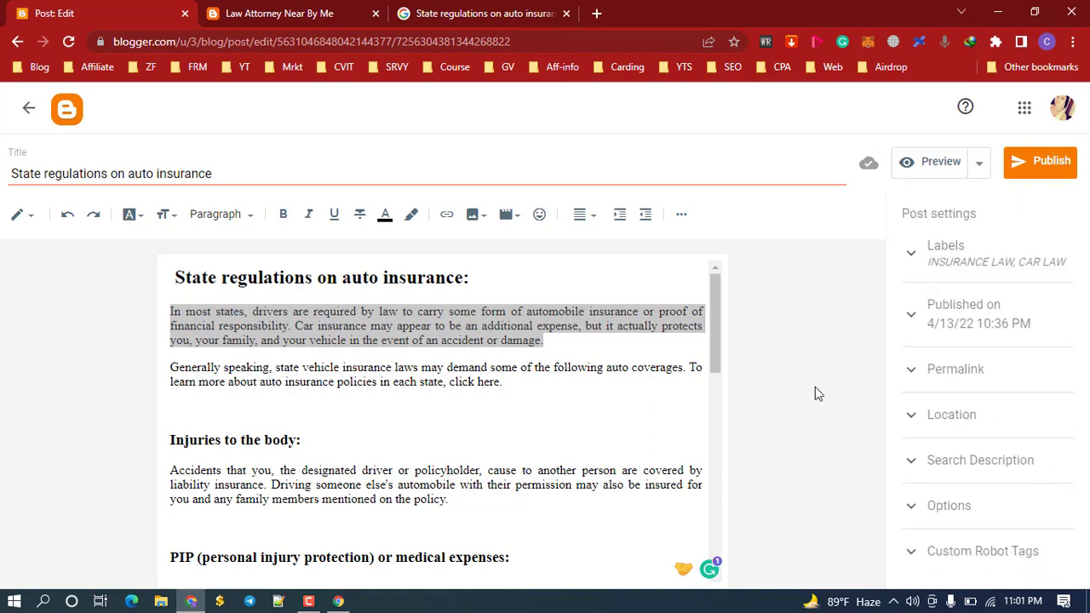
left_click(1042, 164)
left_click_drag(717, 322, 722, 238)
left_click(485, 315)
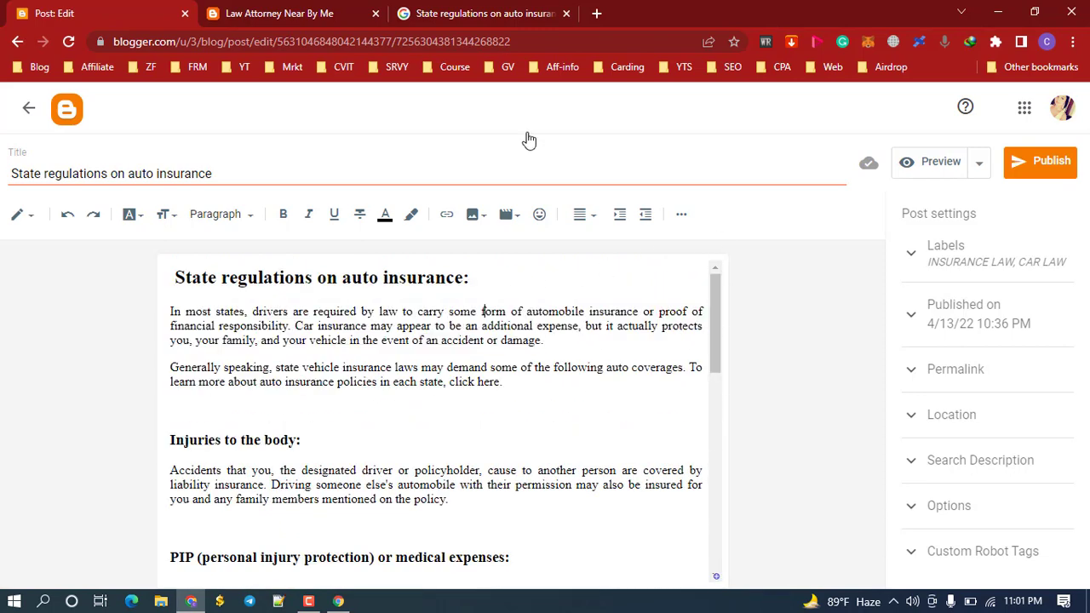
Search Google Images in a new tab for "State regulations on auto insurance"
left_click(597, 13)
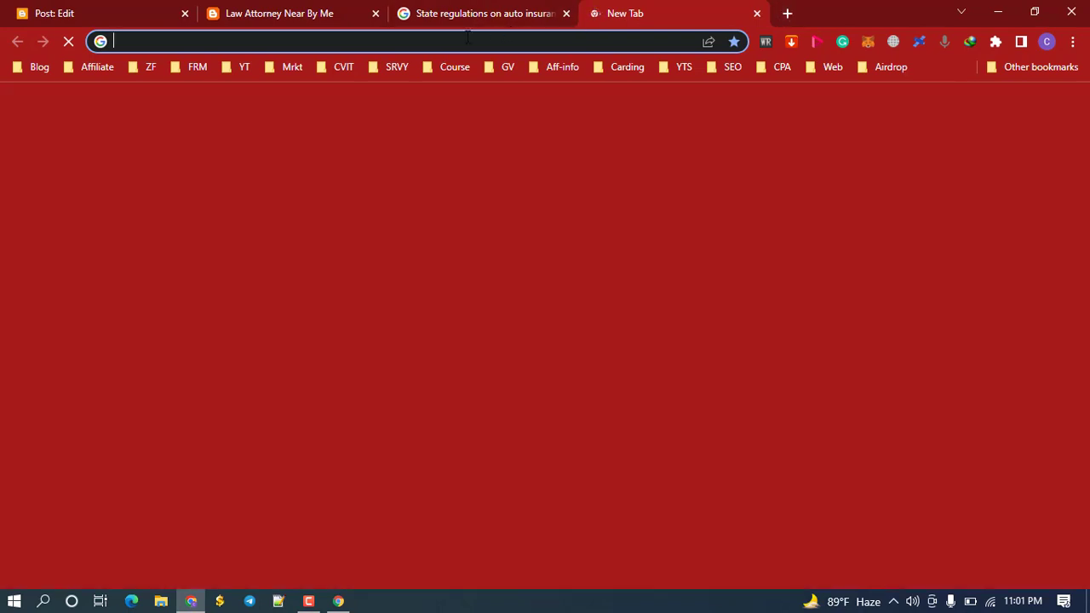
left_click(467, 15)
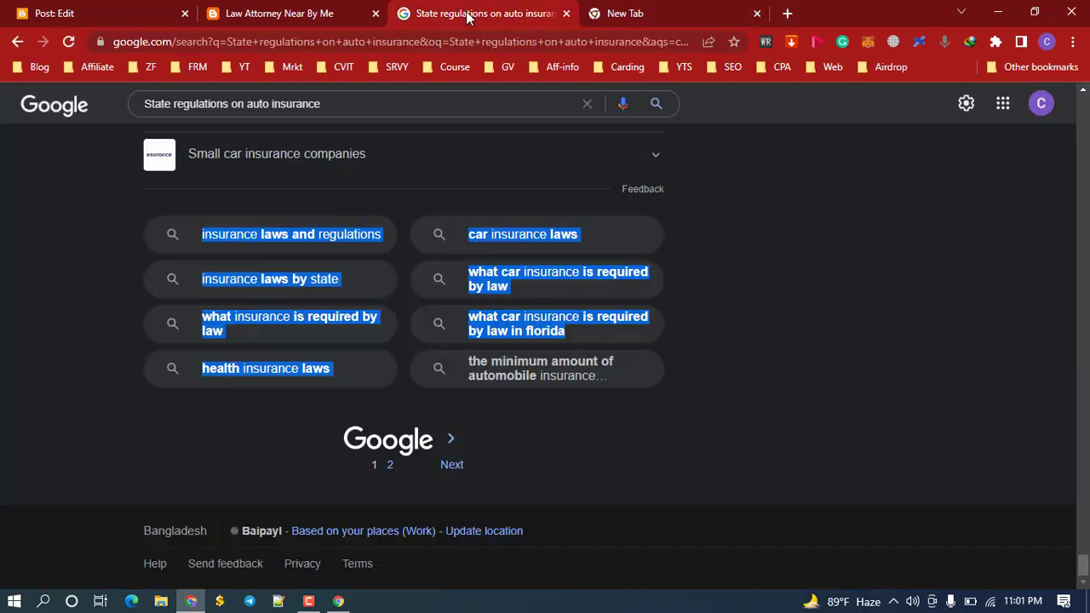
triple_click(290, 104)
key("ctrl+c")
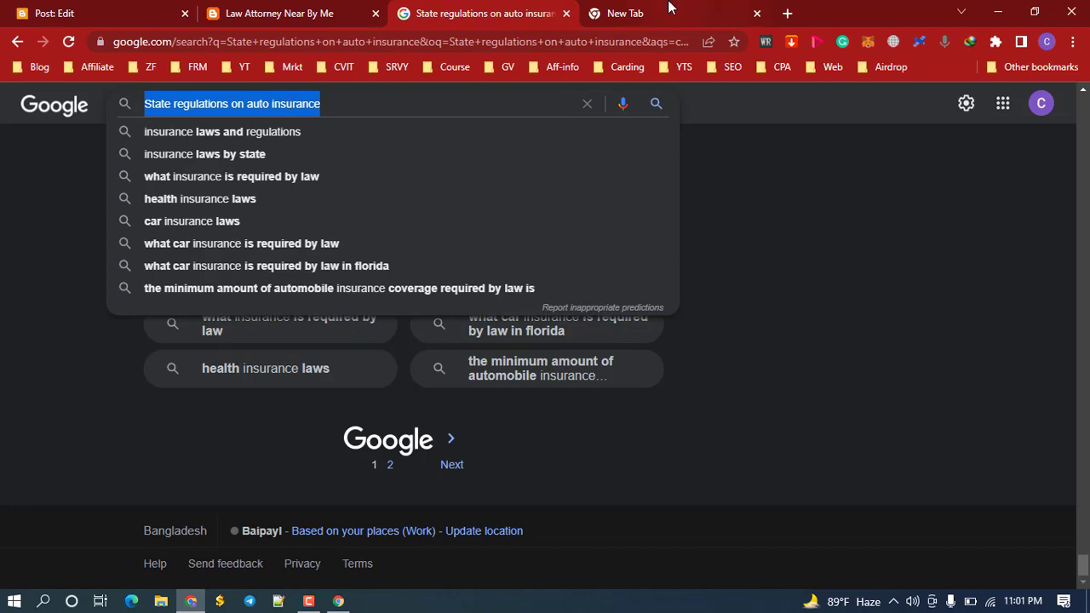
left_click(635, 14)
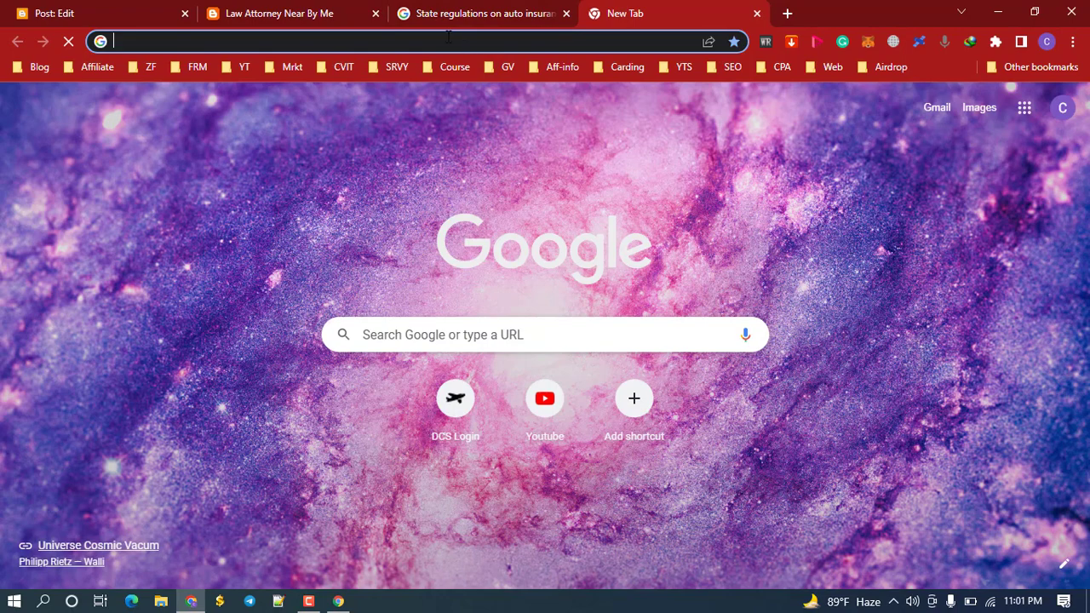
key("ctrl+v")
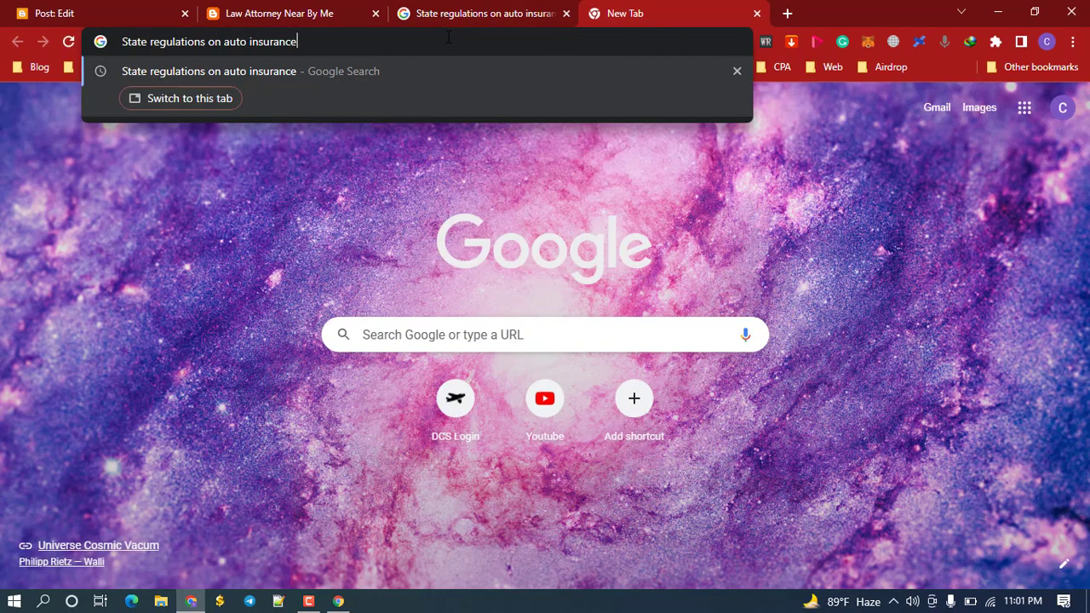
key("Return")
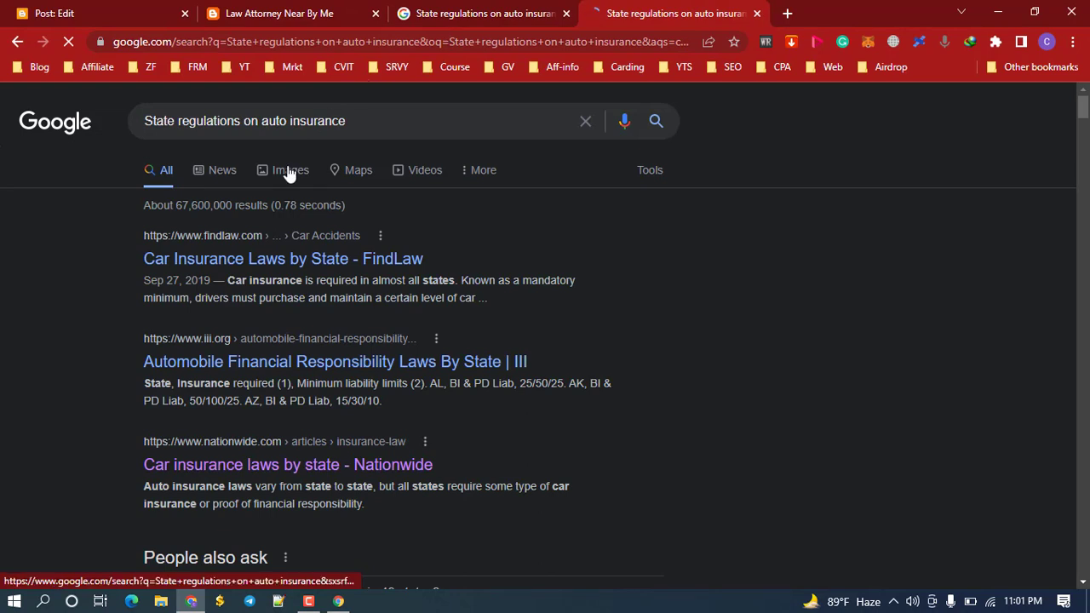
left_click(290, 170)
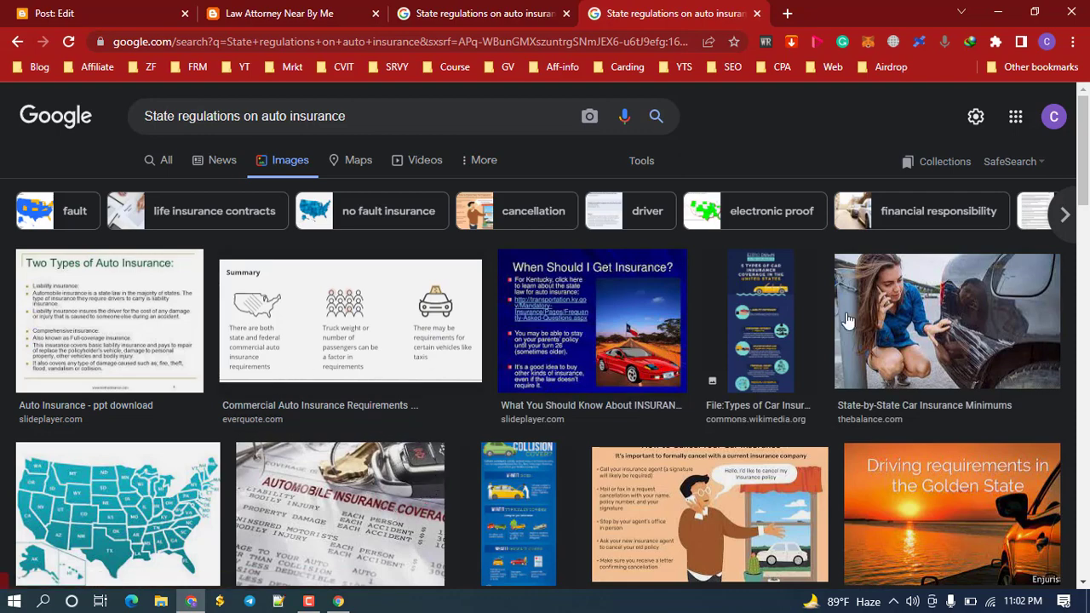
Browse the image results and preview the WalletHub picture of a red car with a purple shield
scroll(1087, 202, "down", 1)
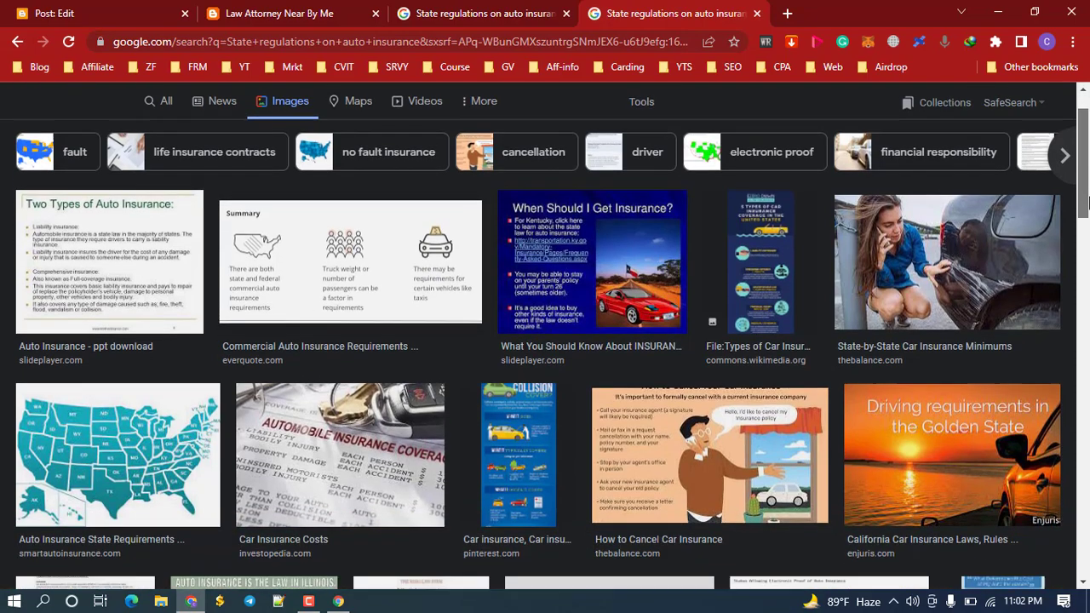
scroll(100, 409, "down", 5)
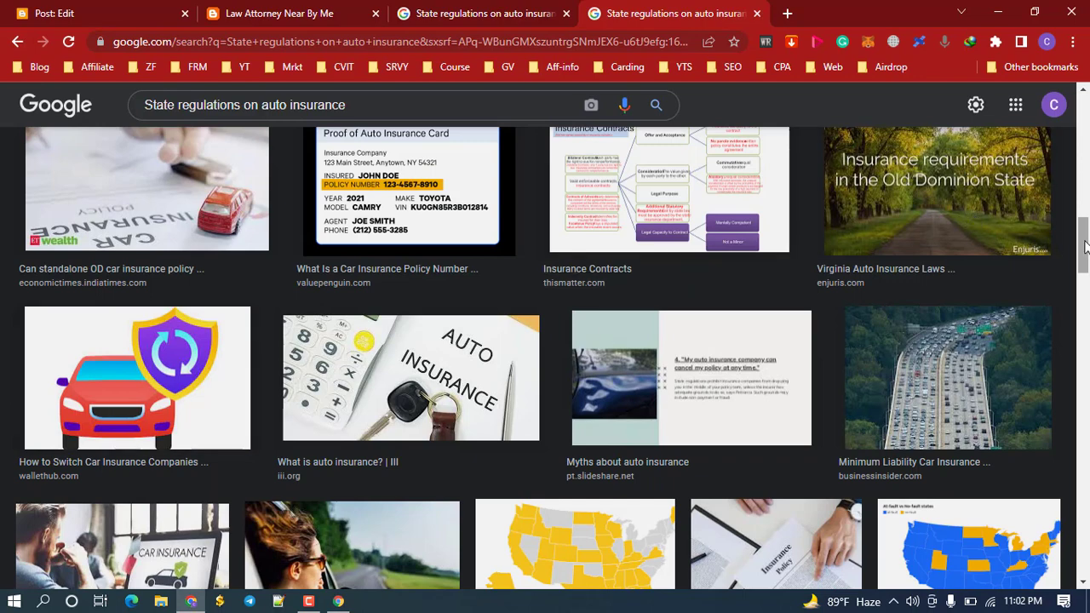
scroll(1086, 247, "down", 2)
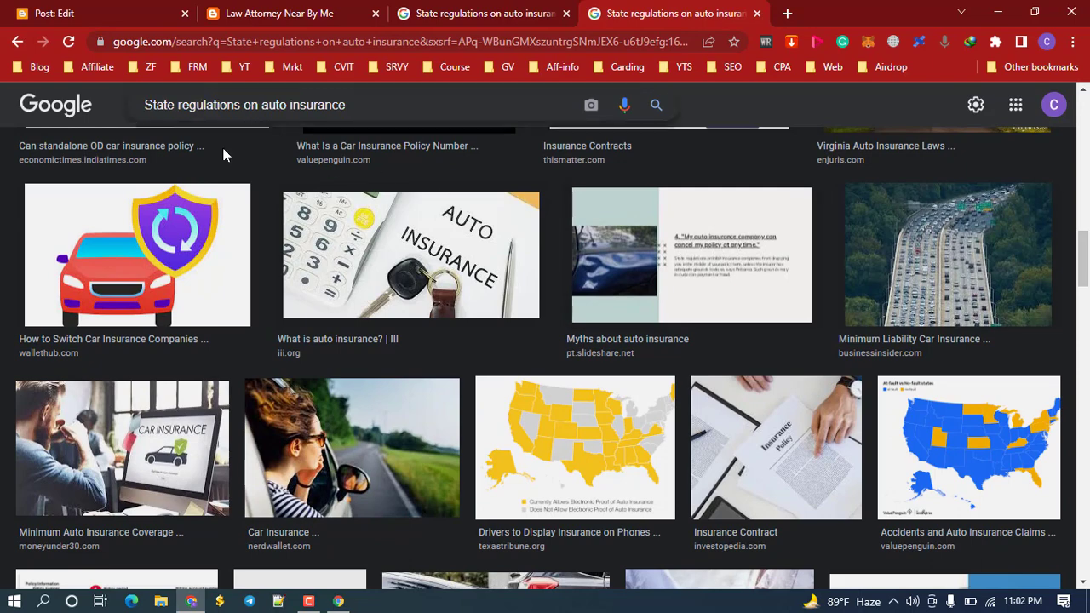
left_click(168, 256)
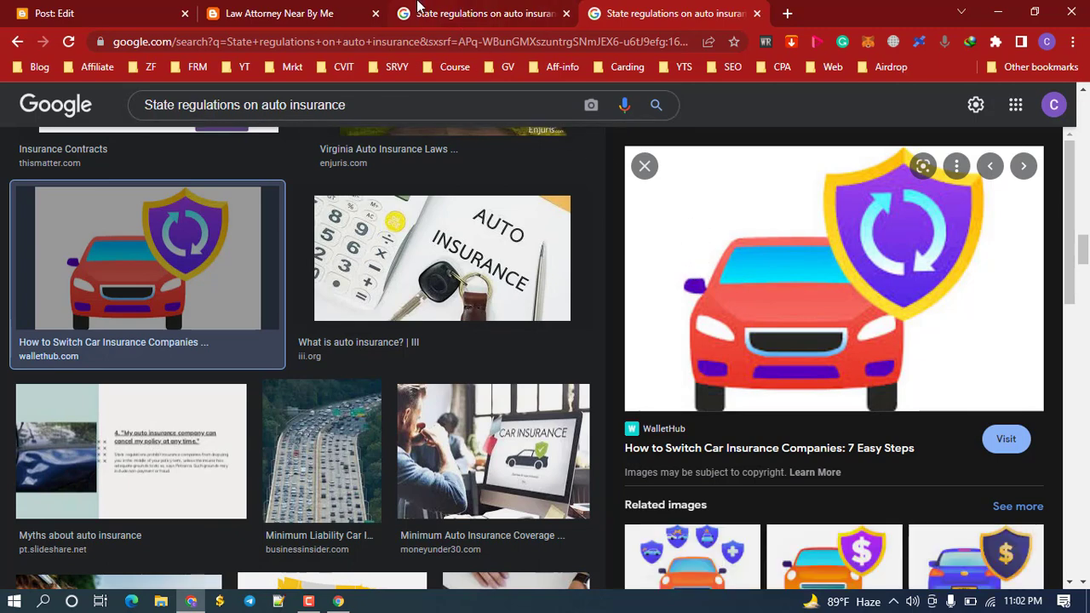
Return to the post editor and publish the auto insurance post to the blog
left_click(145, 8)
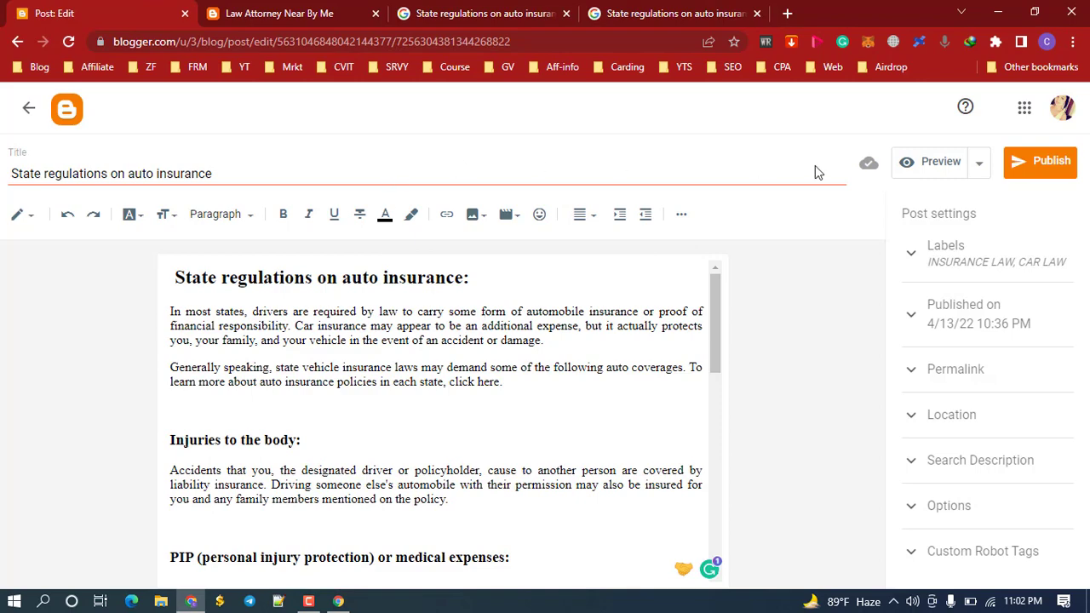
left_click(1047, 170)
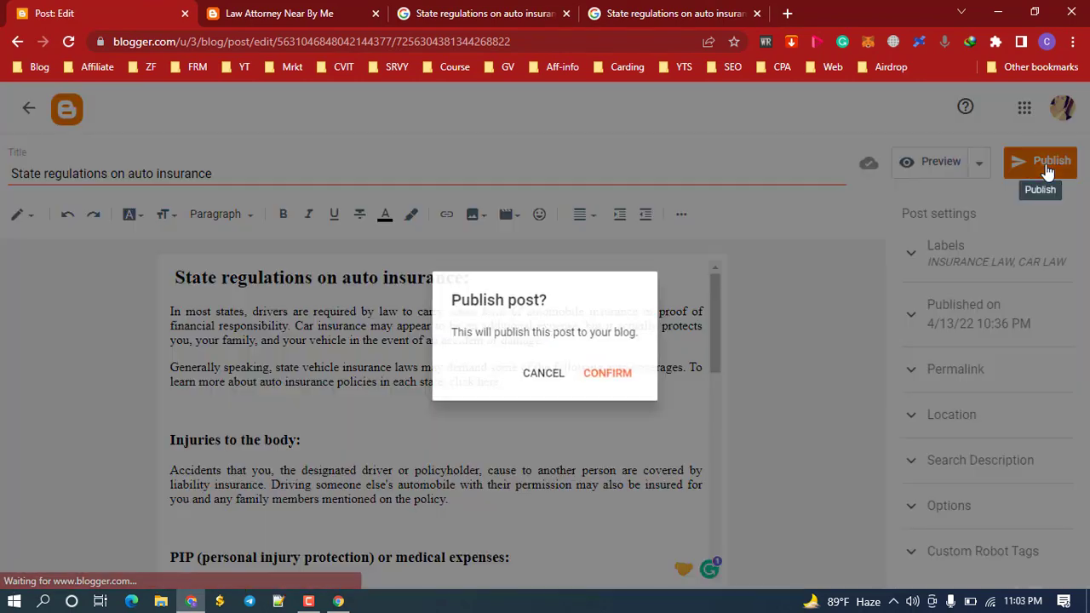
left_click(602, 373)
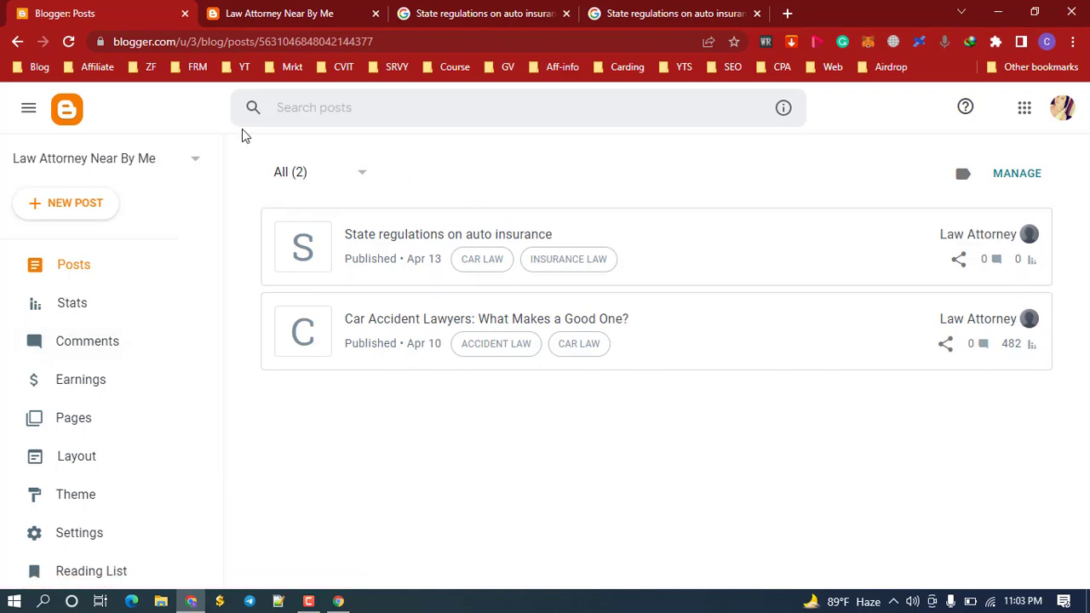
Reload the blog's live homepage and examine how the new post is listed under Recent Posts
left_click(267, 7)
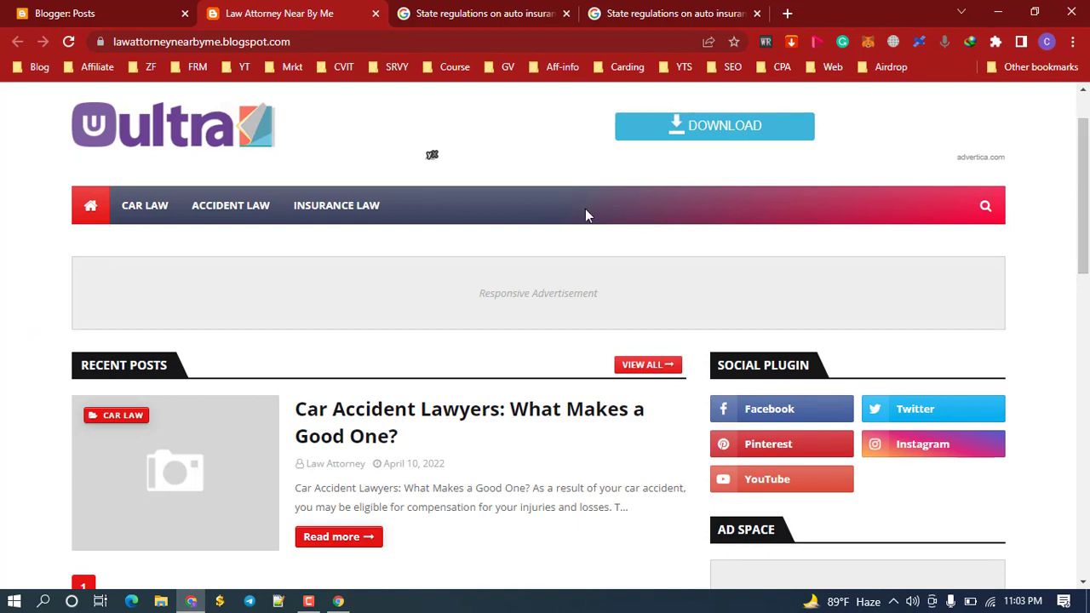
right_click(392, 232)
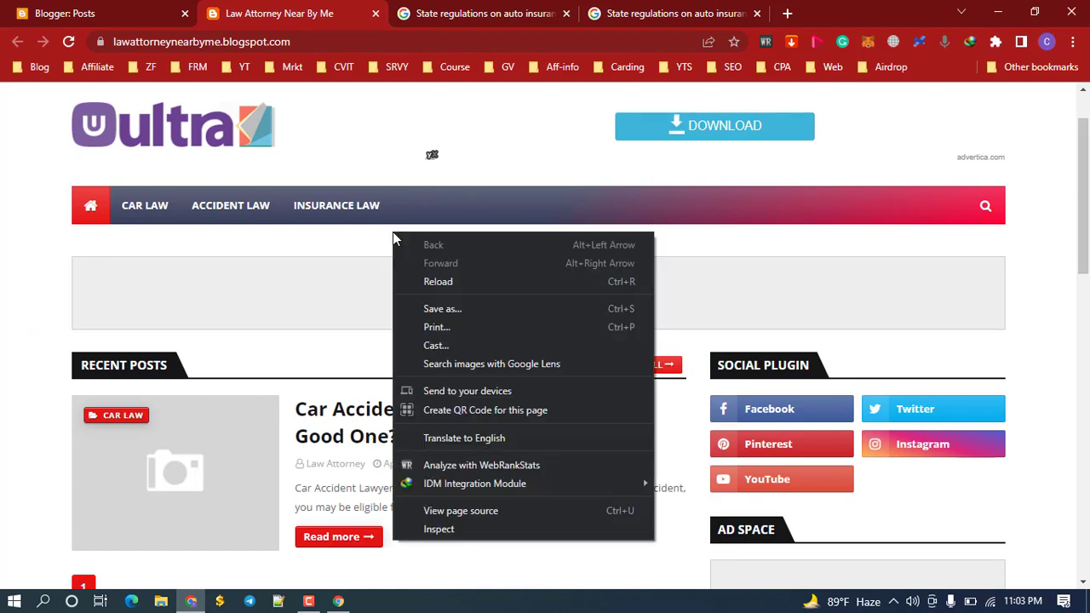
left_click(449, 284)
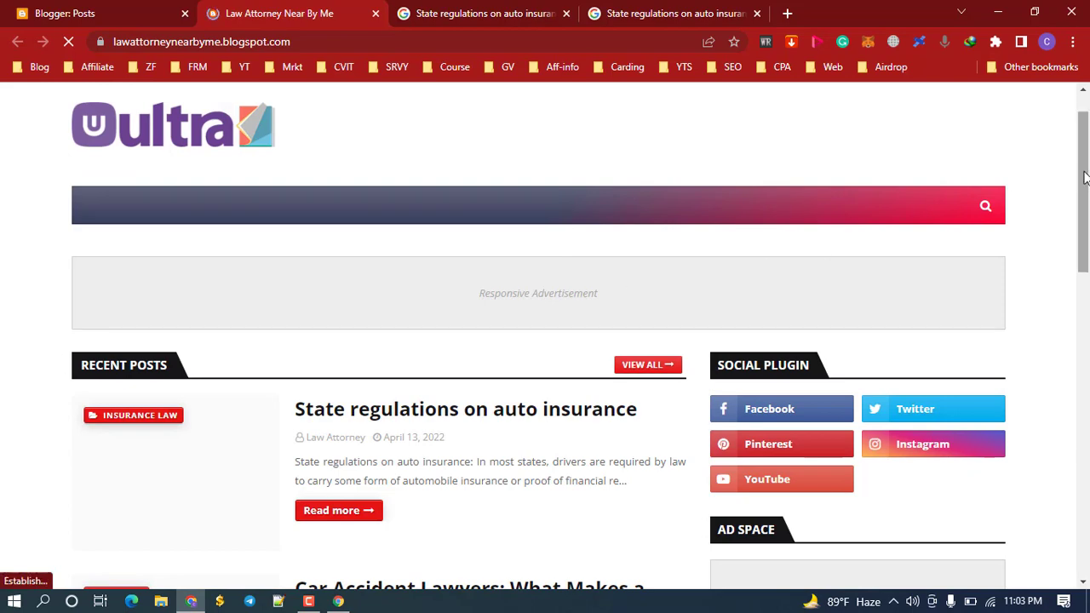
left_click_drag(1085, 178, 1067, 246)
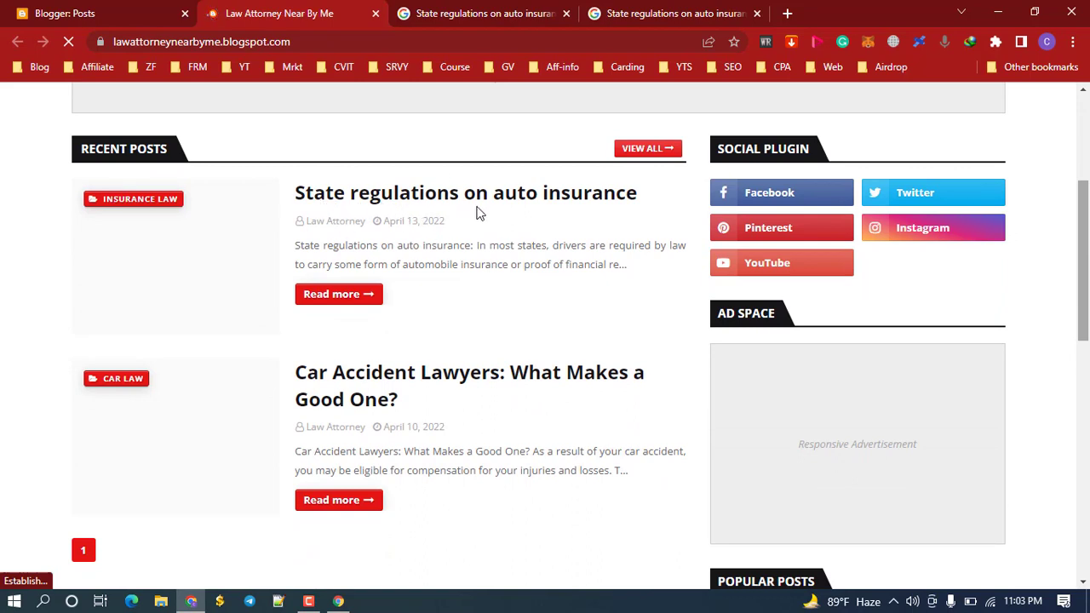
scroll(355, 283, "down", 1)
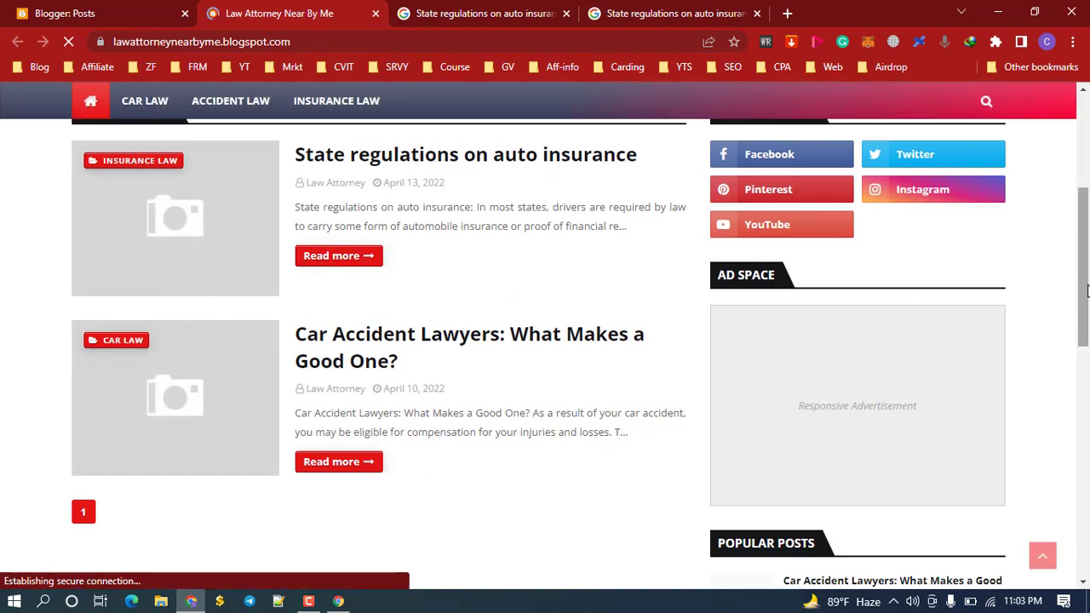
left_click_drag(1086, 290, 1070, 161)
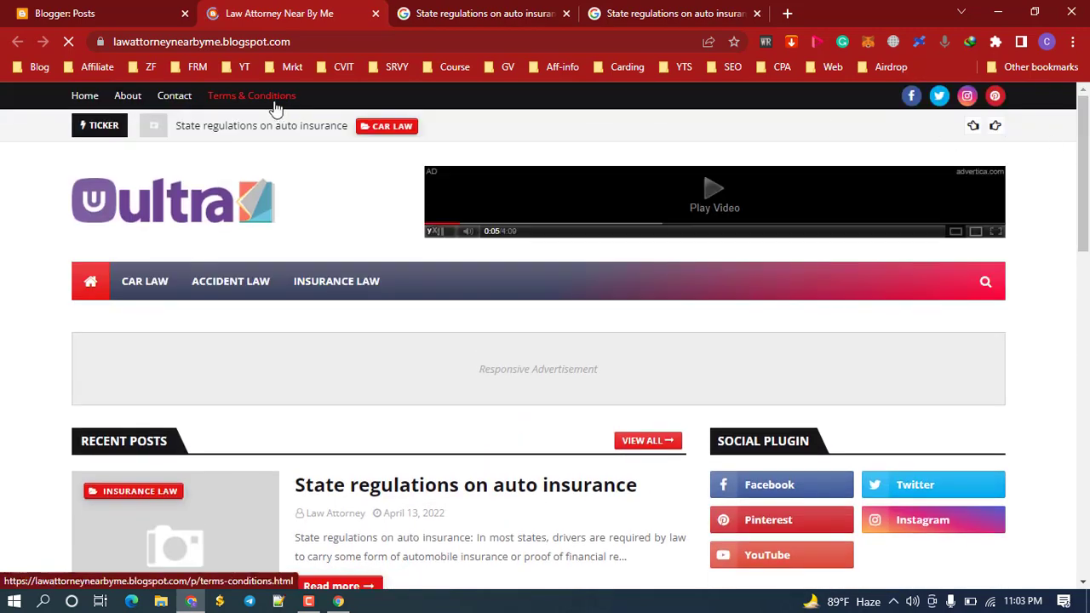
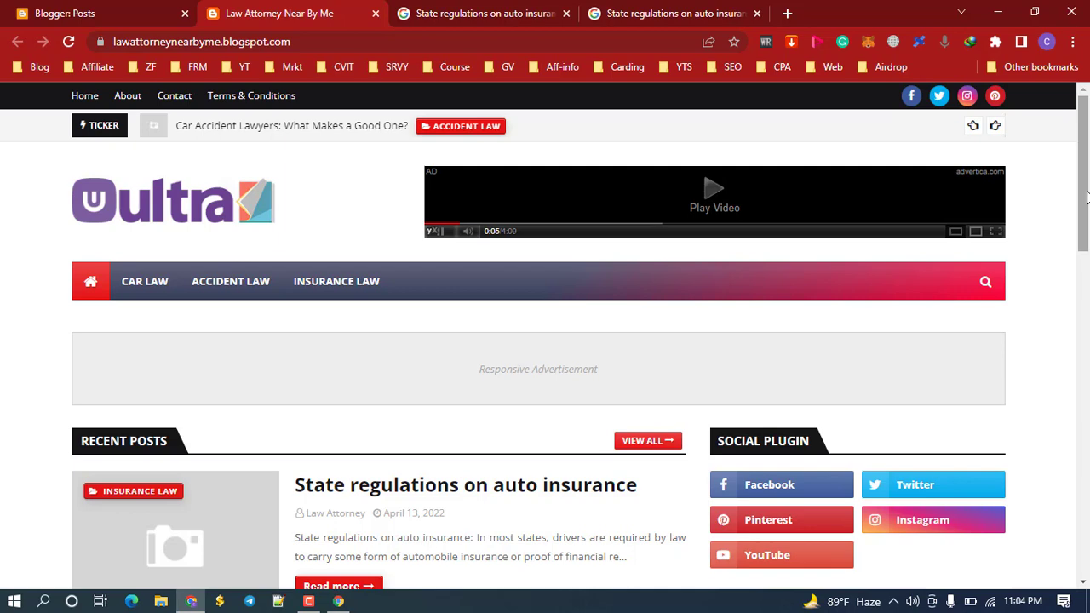
left_click_drag(1086, 198, 1085, 208)
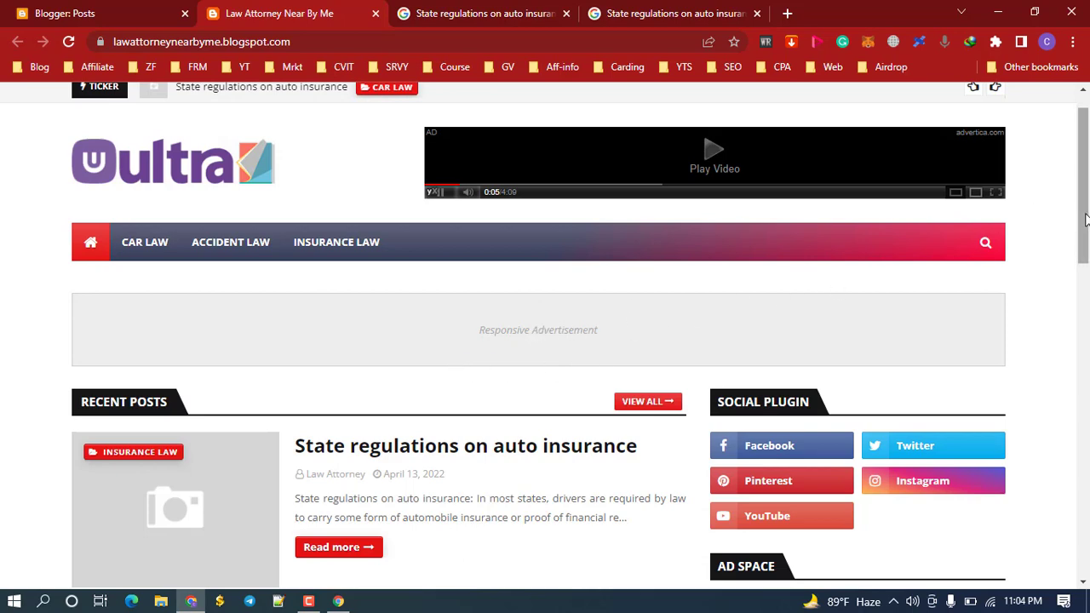
Examine the live homepage's recent posts, sidebar widgets and footer, then return to its header
left_click_drag(1084, 217, 1088, 328)
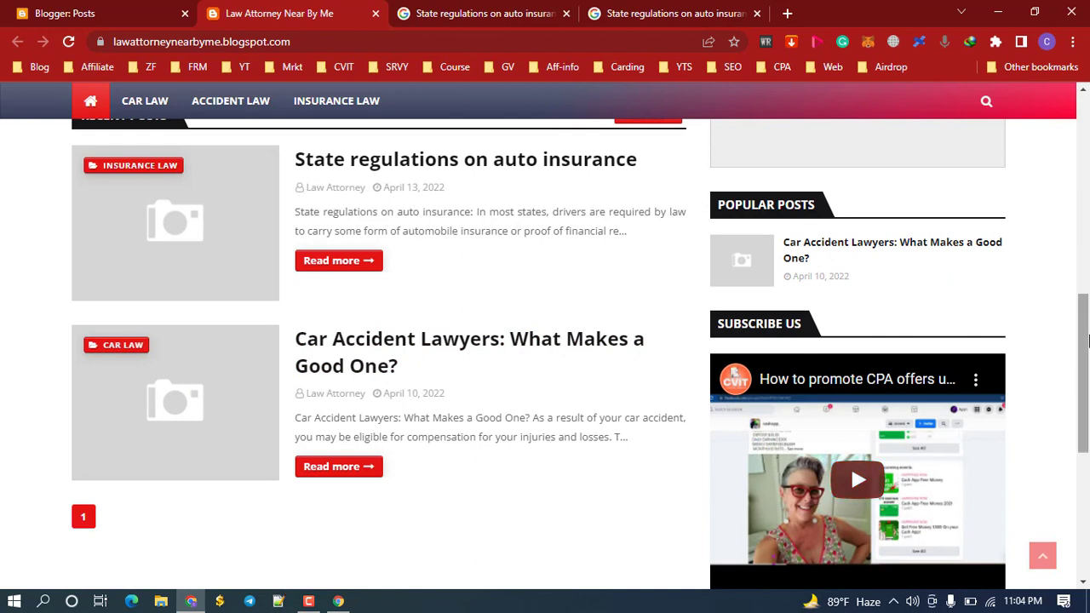
mouse_move(1084, 364)
left_mouse_down()
mouse_move(1084, 381)
mouse_move(1084, 351)
left_mouse_up()
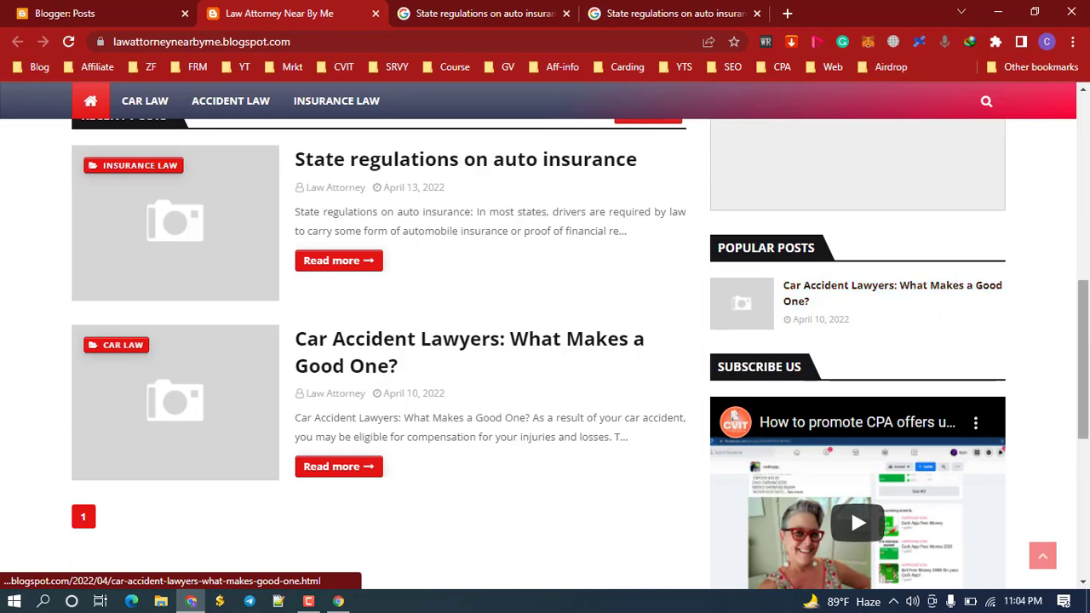
left_click_drag(1086, 368, 1087, 486)
scroll(750, 387, "up", 1)
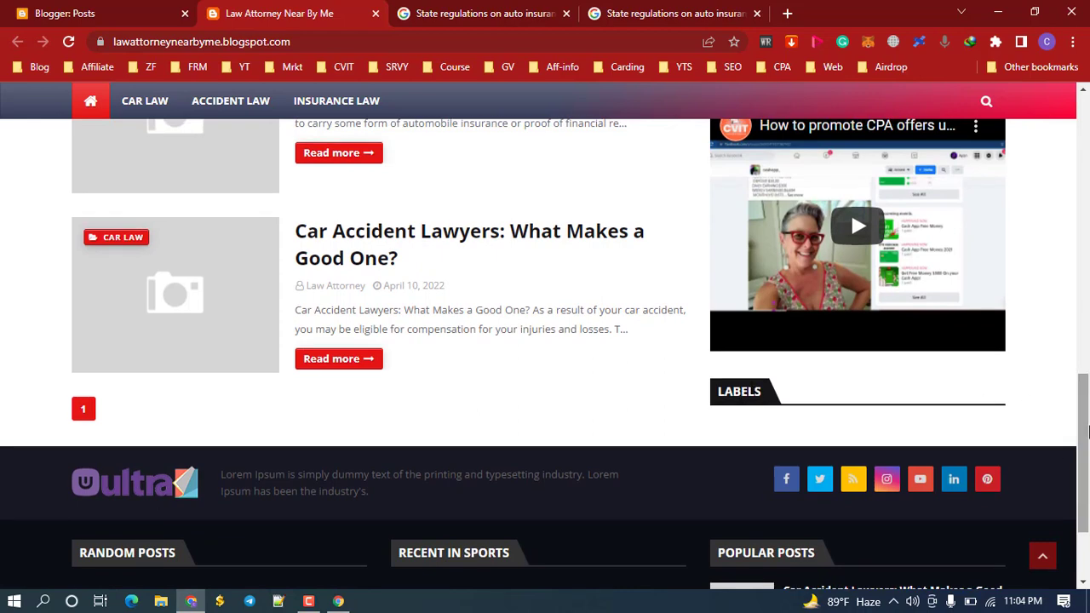
left_click_drag(1087, 432, 1049, 230)
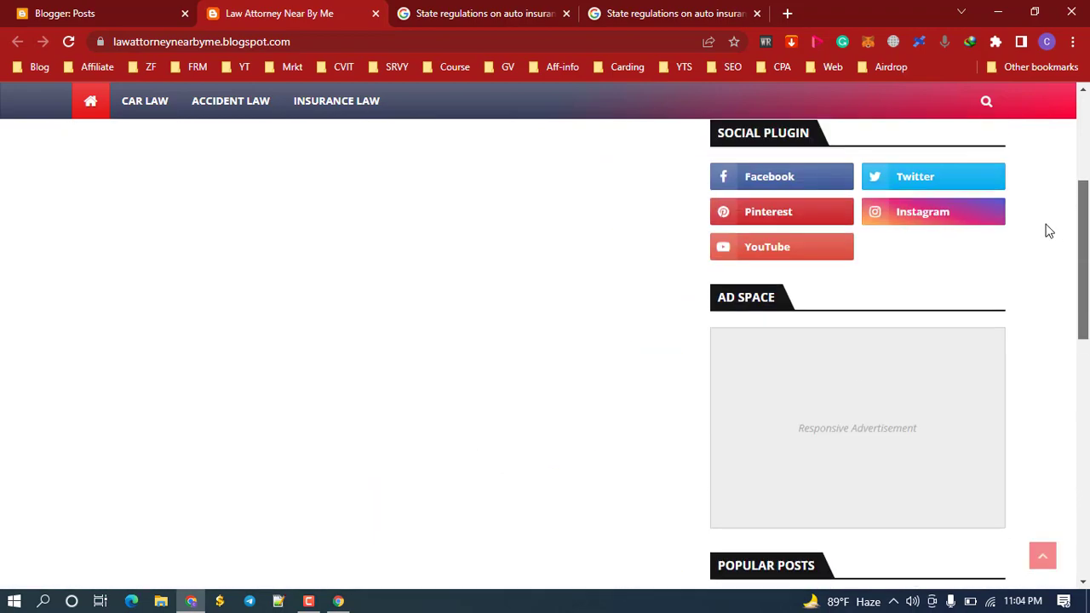
scroll(1048, 213, "up", 5)
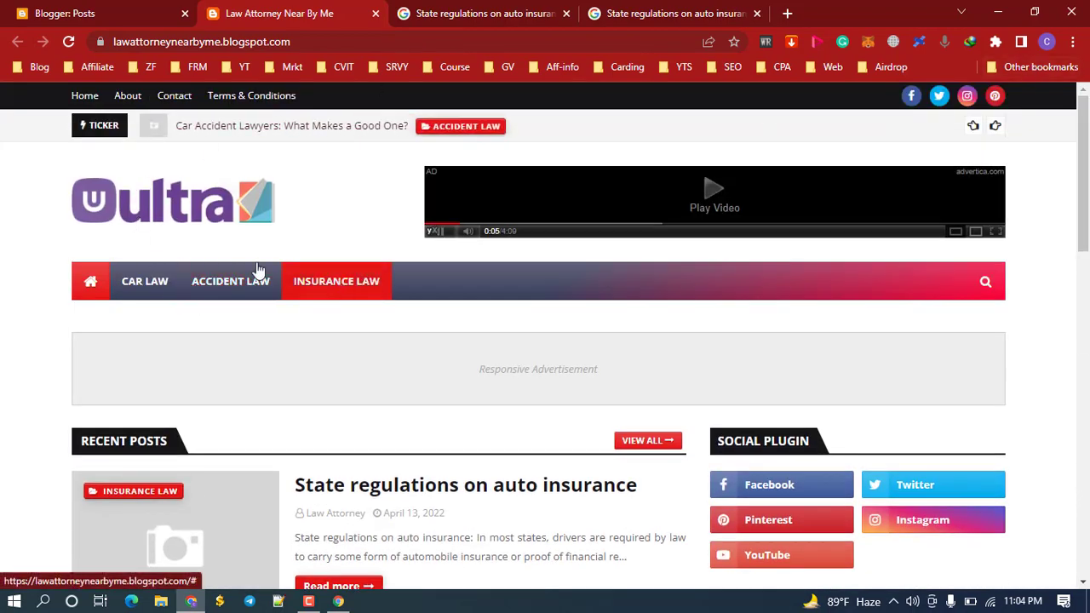
Test the INSURANCE LAW item in the homepage's navigation menu and inspect the sidebar's Labels widget
left_click(324, 289)
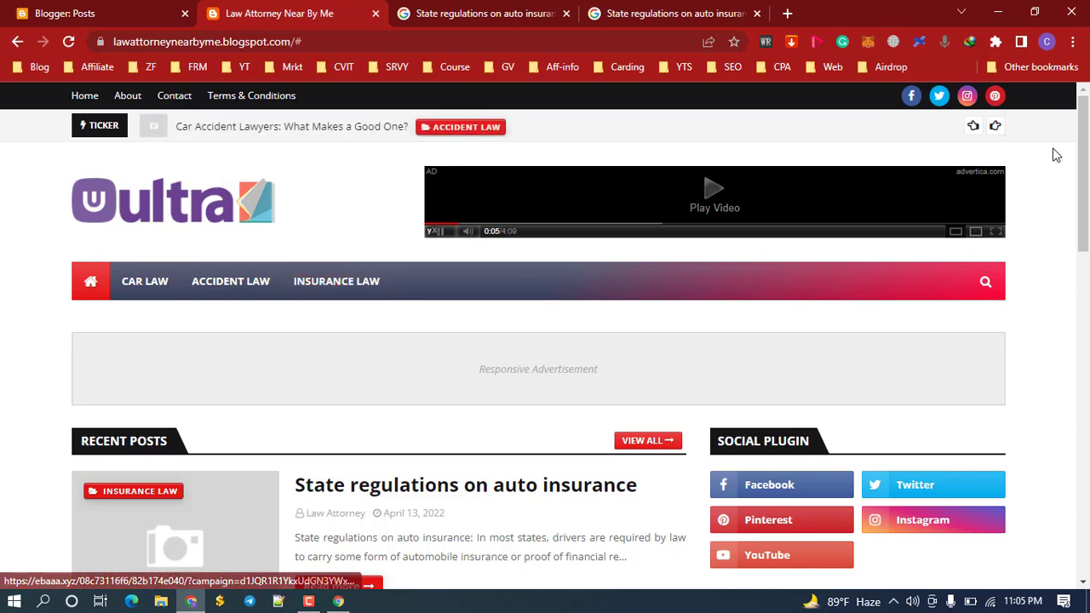
left_click_drag(1086, 149, 1082, 436)
scroll(1068, 430, "up", 3)
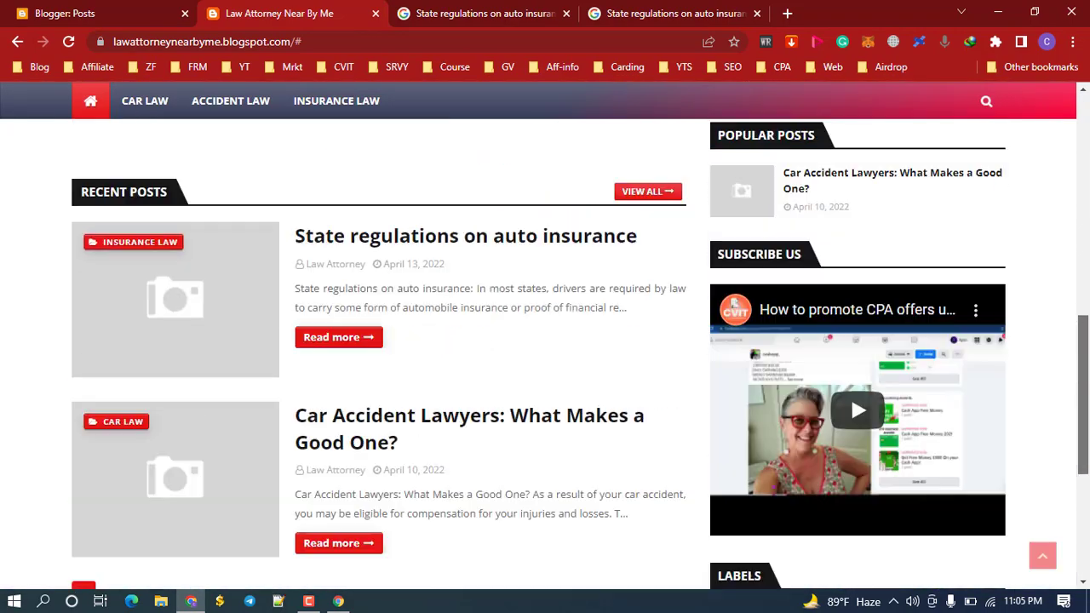
scroll(1052, 418, "down", 3)
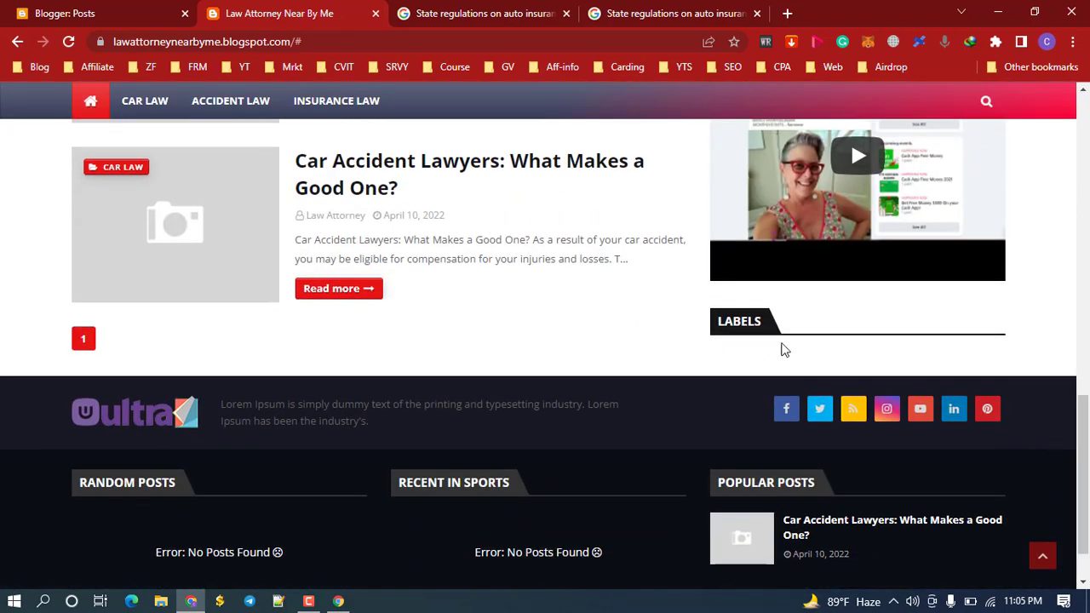
In the blog's layout, configure the Labels gadget to show ACCIDENT LAW, CAR LAW and INSURANCE LAW, and save it
left_click(95, 7)
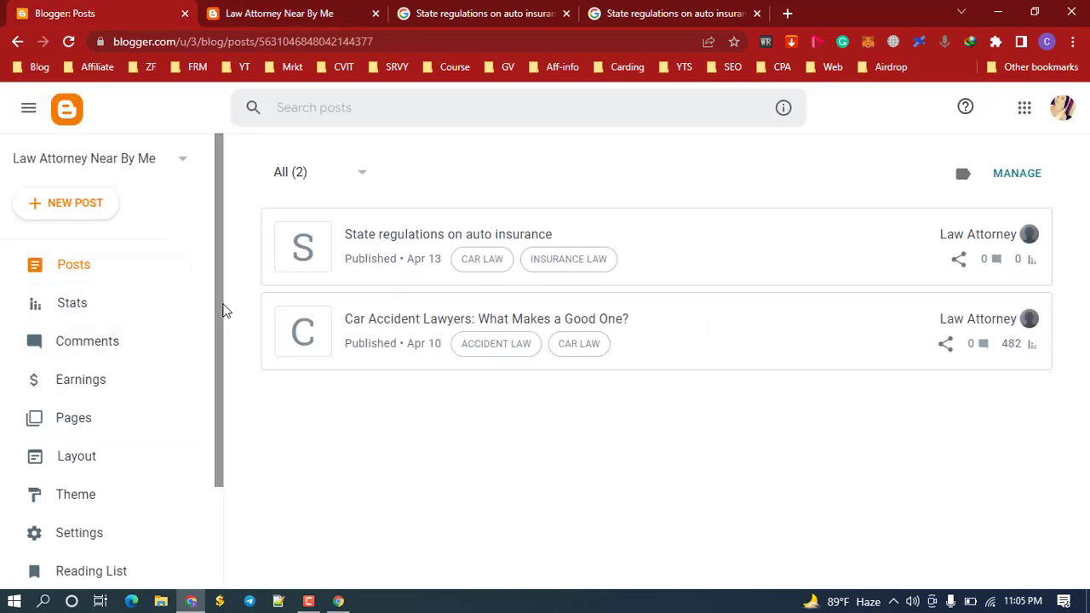
left_click_drag(219, 309, 229, 397)
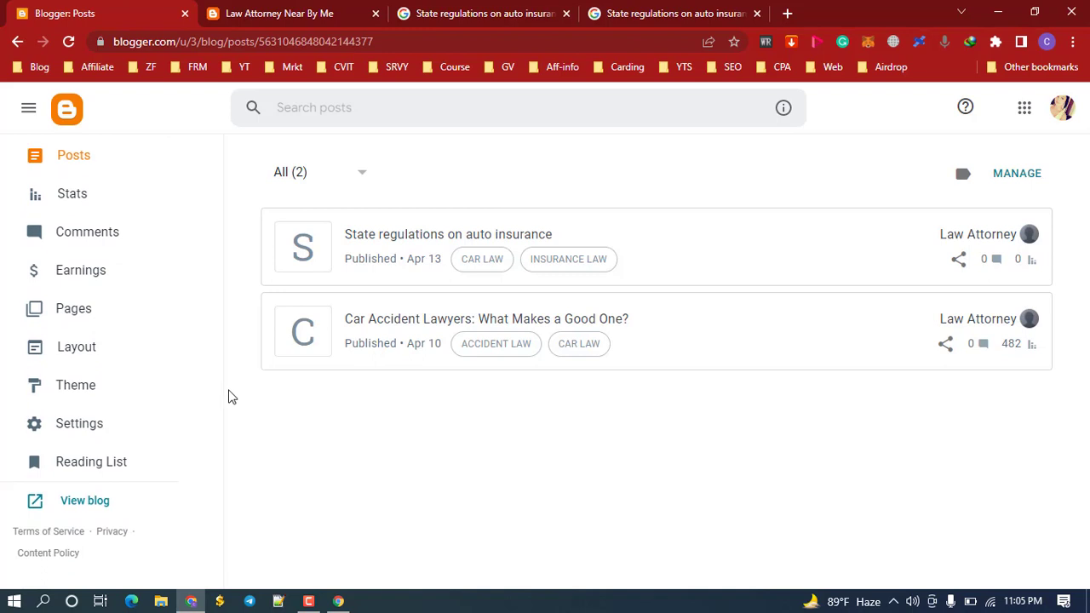
left_click(84, 347)
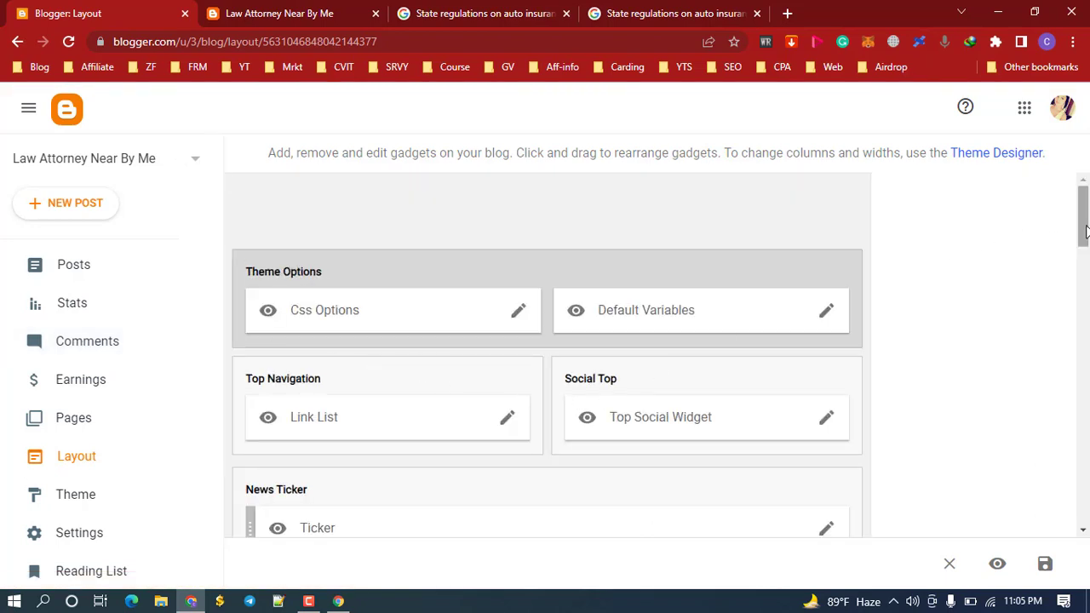
left_click_drag(1084, 230, 1084, 445)
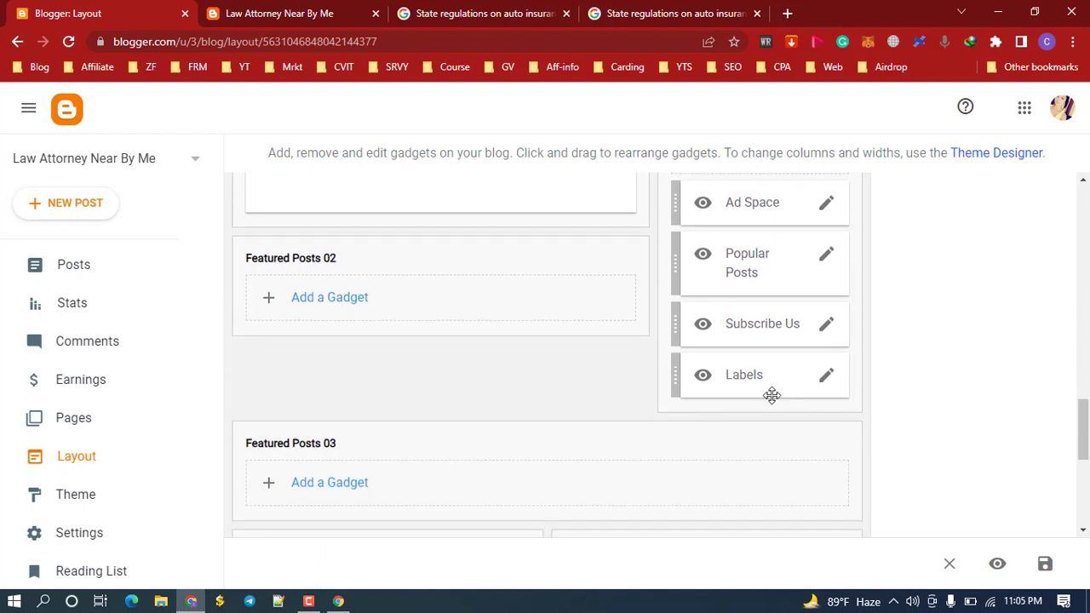
left_click(830, 385)
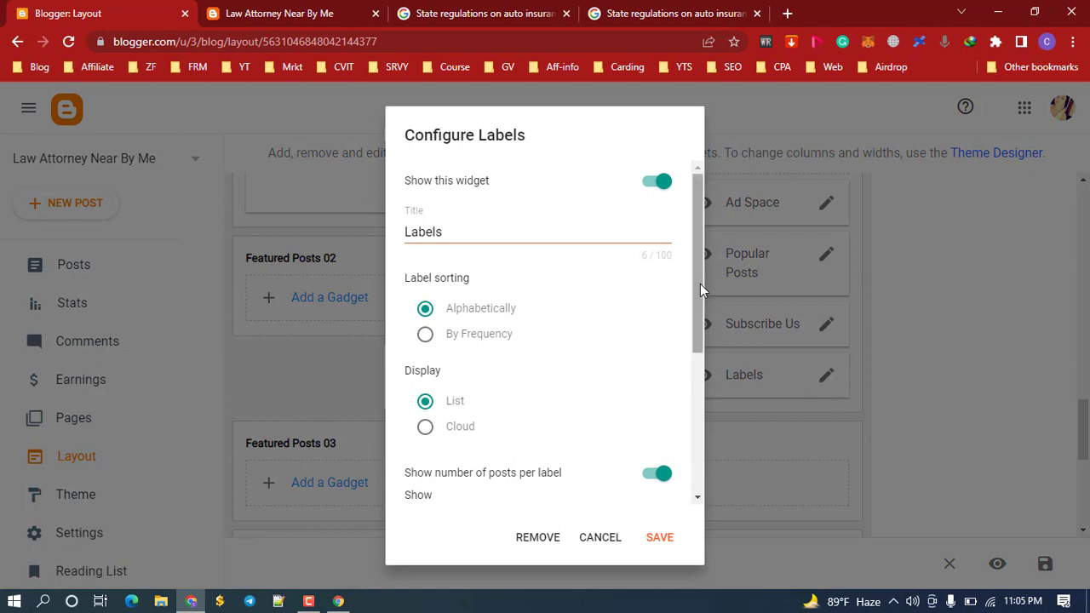
left_click_drag(700, 284, 705, 439)
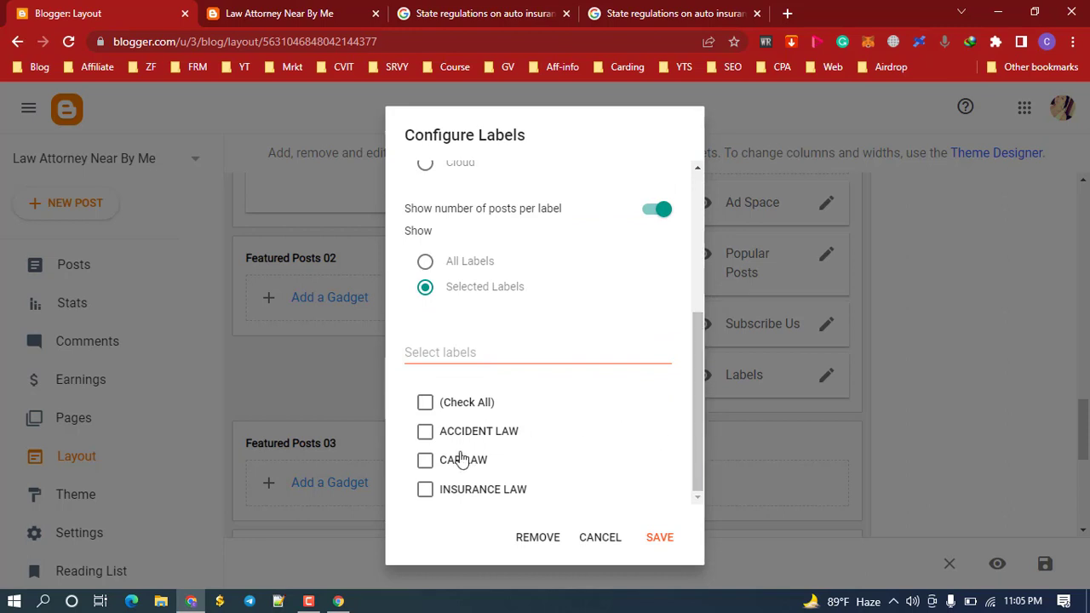
left_click(425, 401)
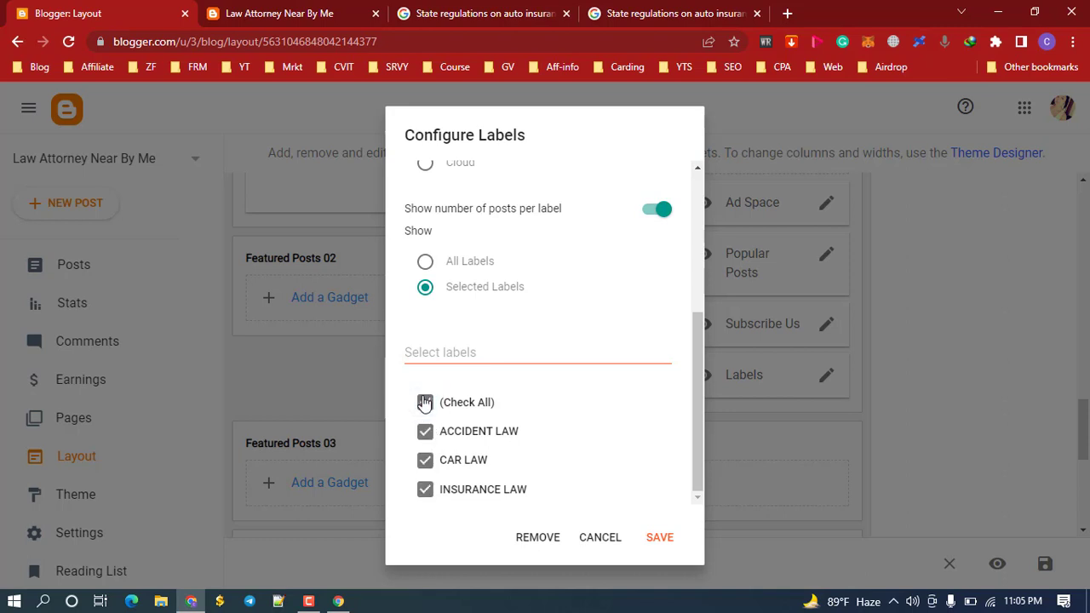
left_click(658, 539)
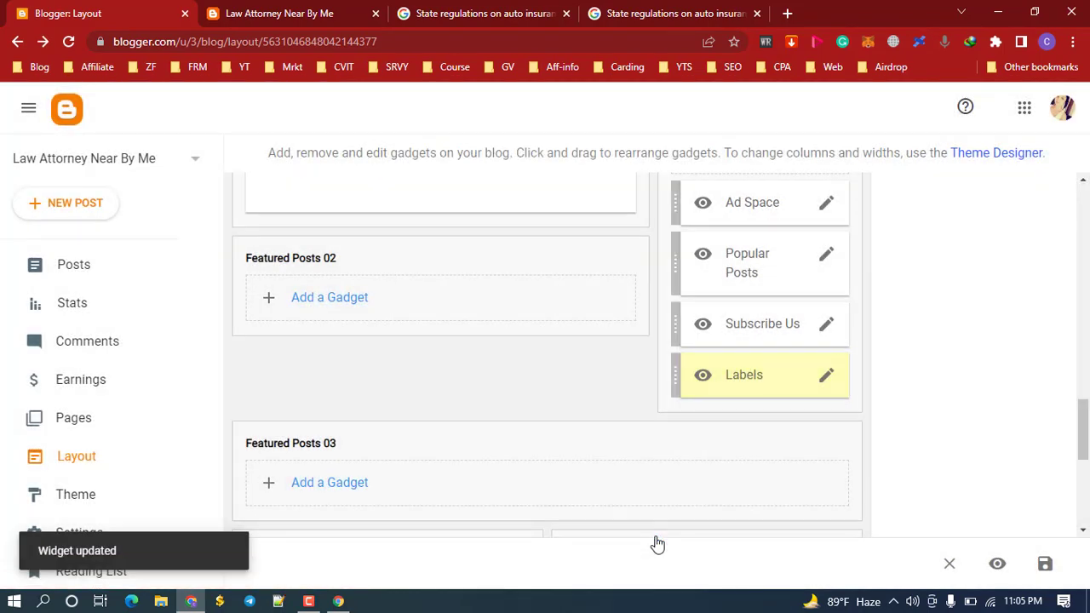
Reload the live homepage and examine the labels listed in the sidebar's Labels widget
left_click(263, 6)
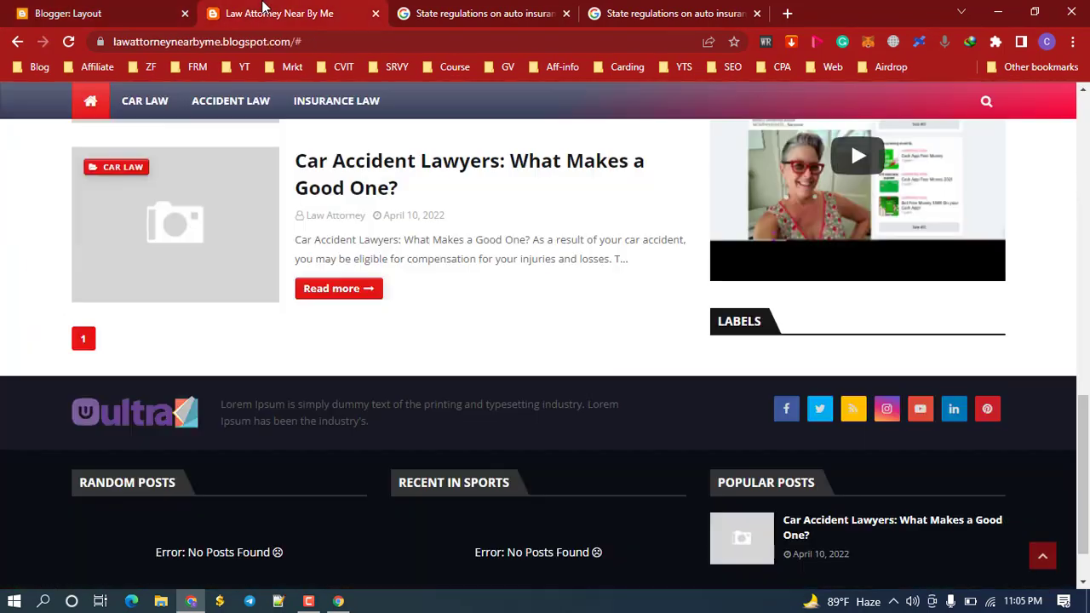
right_click(494, 338)
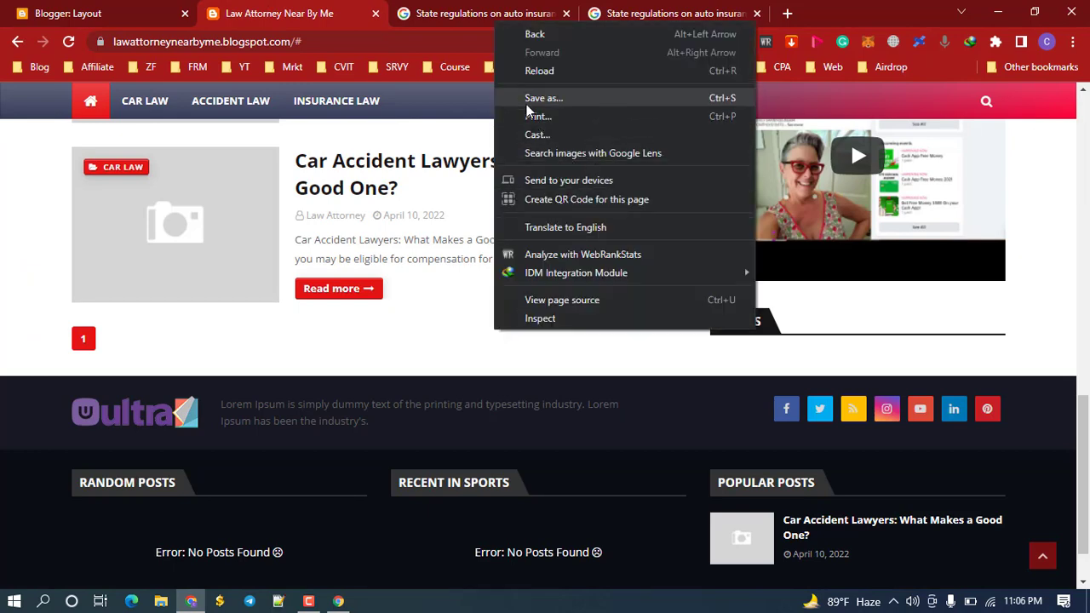
left_click(543, 73)
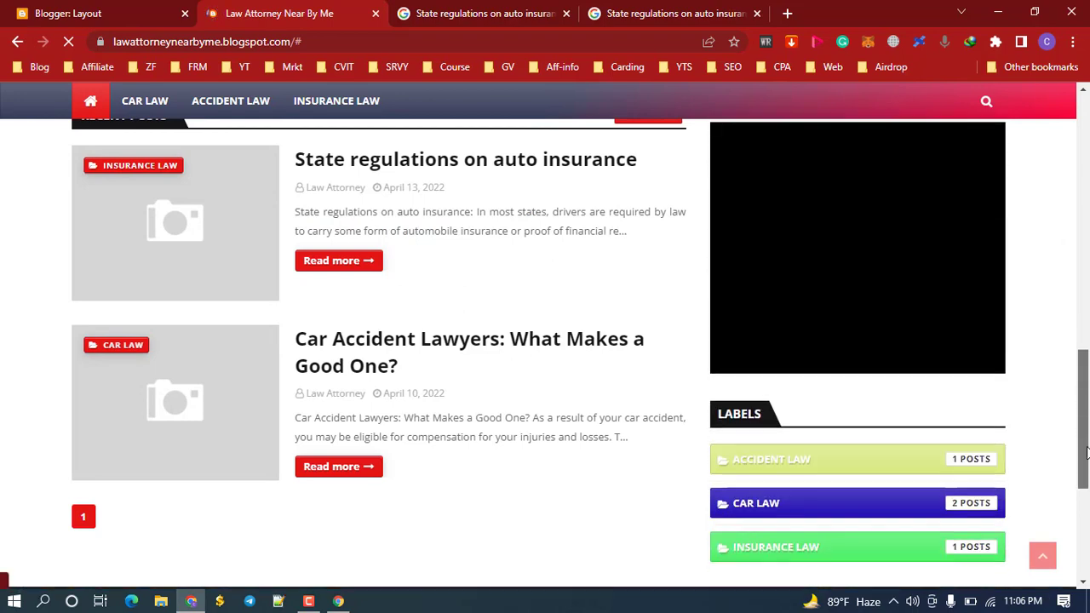
left_click_drag(1085, 320, 1086, 477)
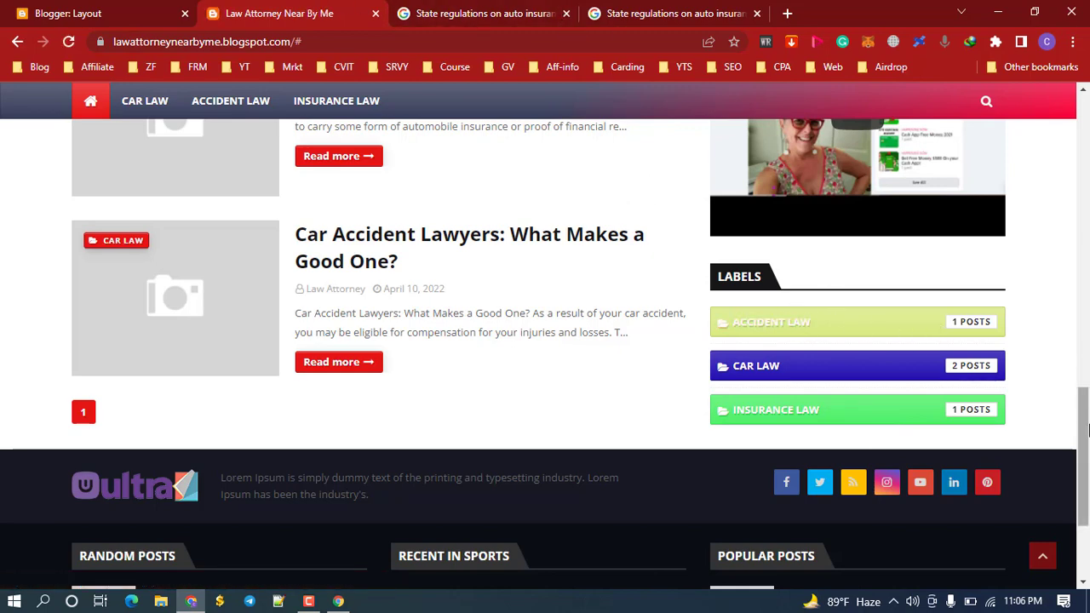
left_click_drag(1086, 430, 1085, 60)
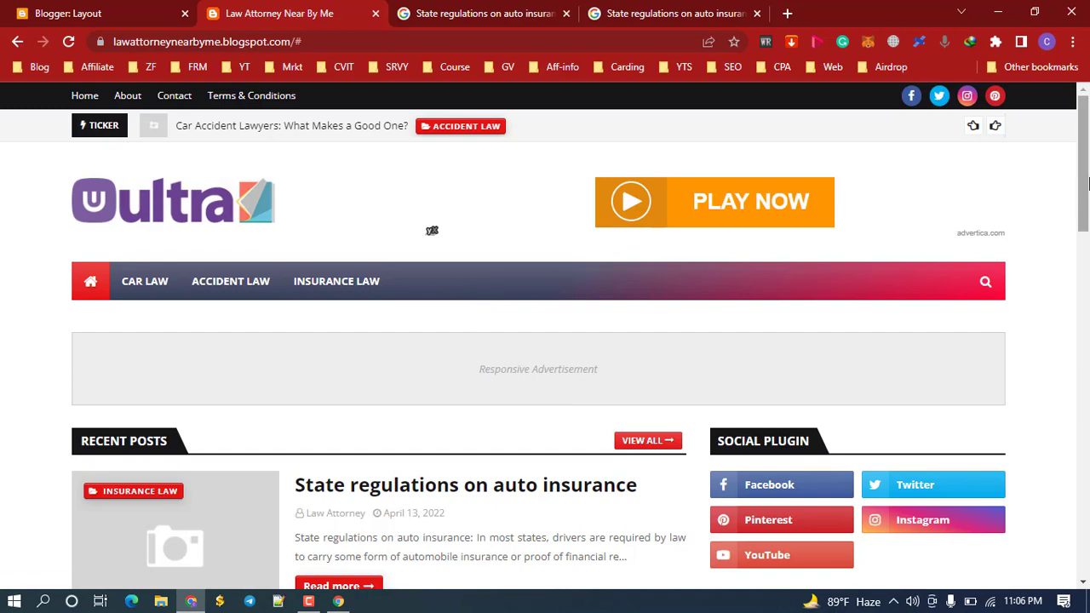
left_click_drag(1088, 183, 1088, 509)
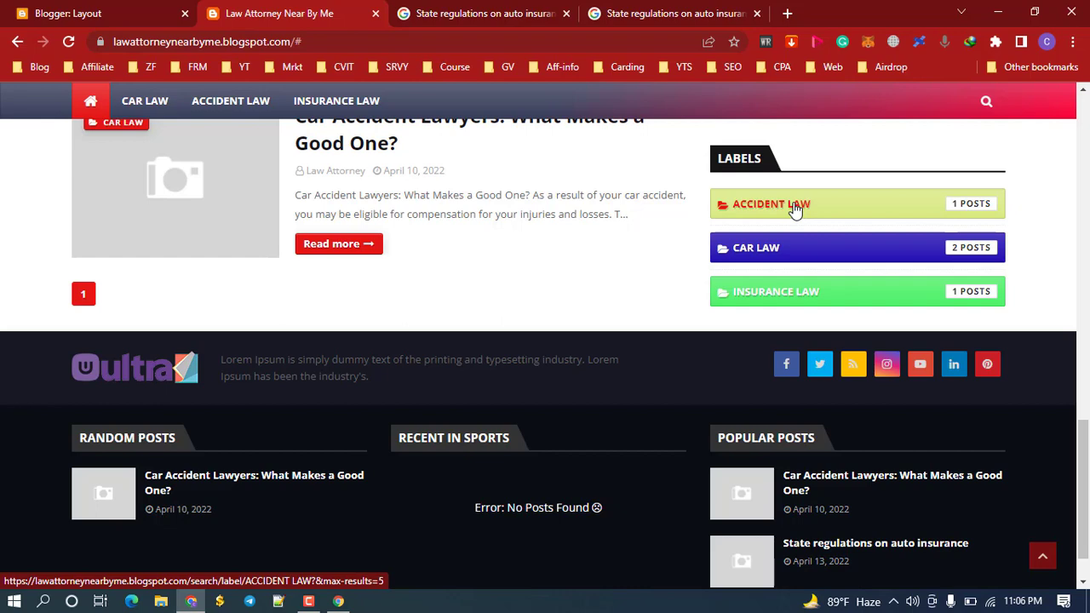
Open the ACCIDENT LAW label page from the Labels widget in a new tab and select its full address
right_click(794, 209)
left_click(865, 215)
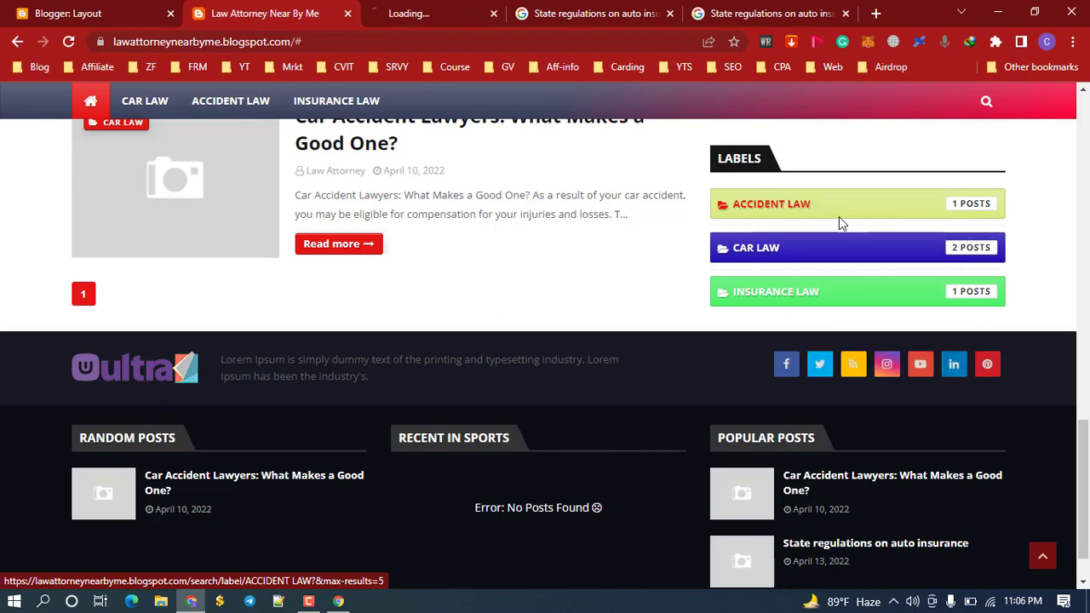
left_click(422, 7)
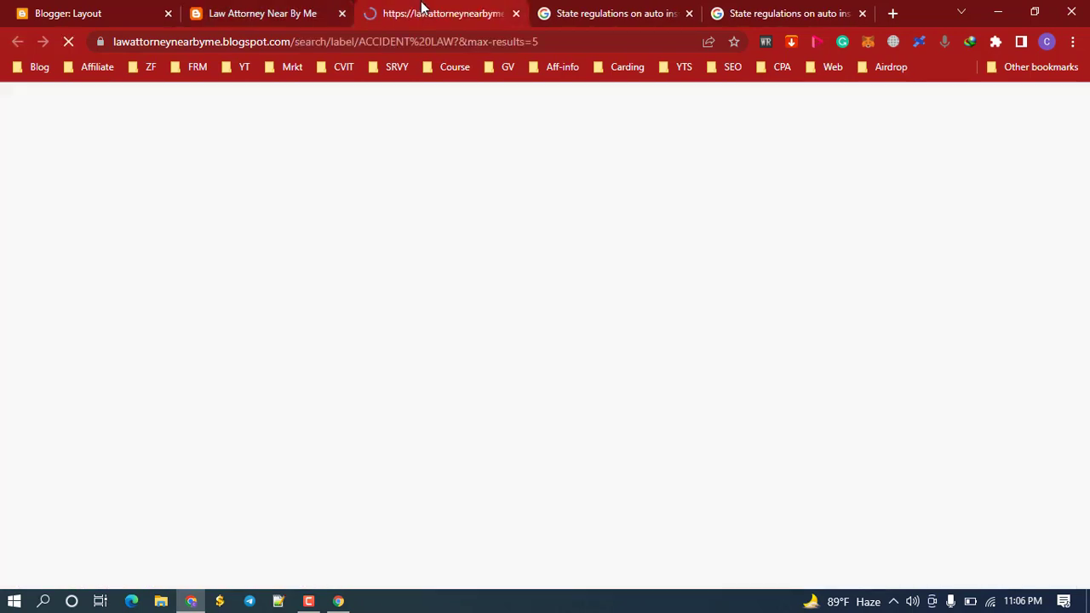
left_click(553, 41)
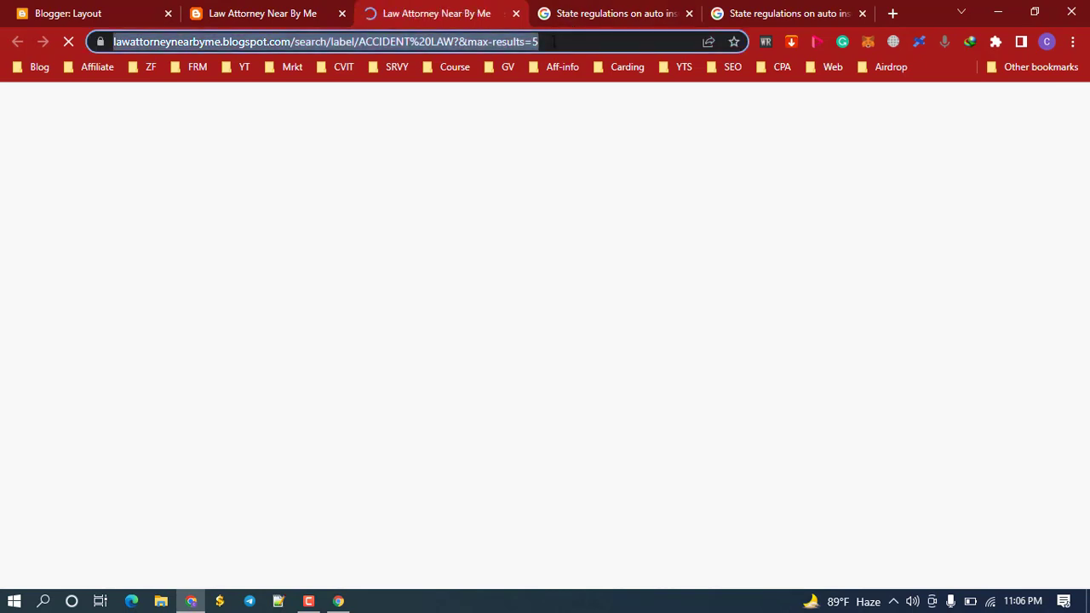
Change the Labels gadget's title to "Categories" in the blog layout and save the gadget
left_click(68, 13)
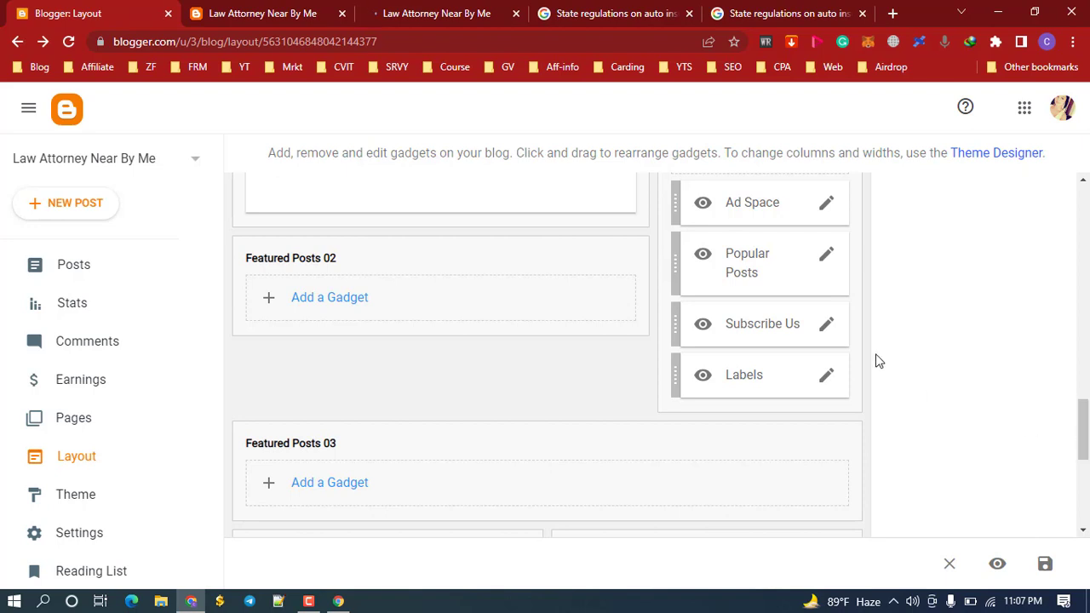
left_click(827, 376)
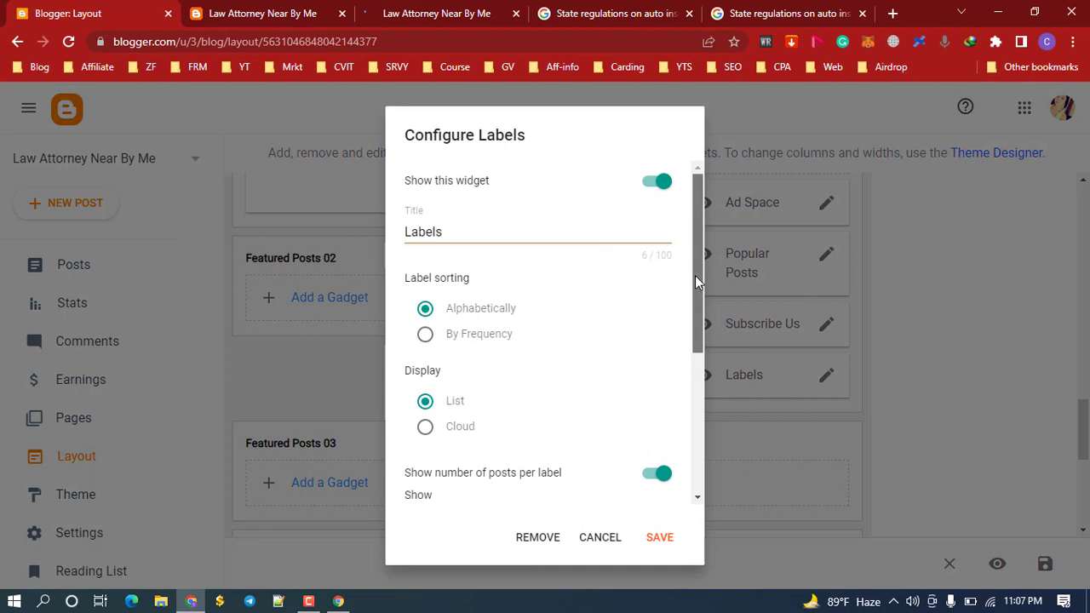
mouse_move(695, 275)
left_mouse_down()
mouse_move(700, 431)
mouse_move(702, 267)
left_mouse_up()
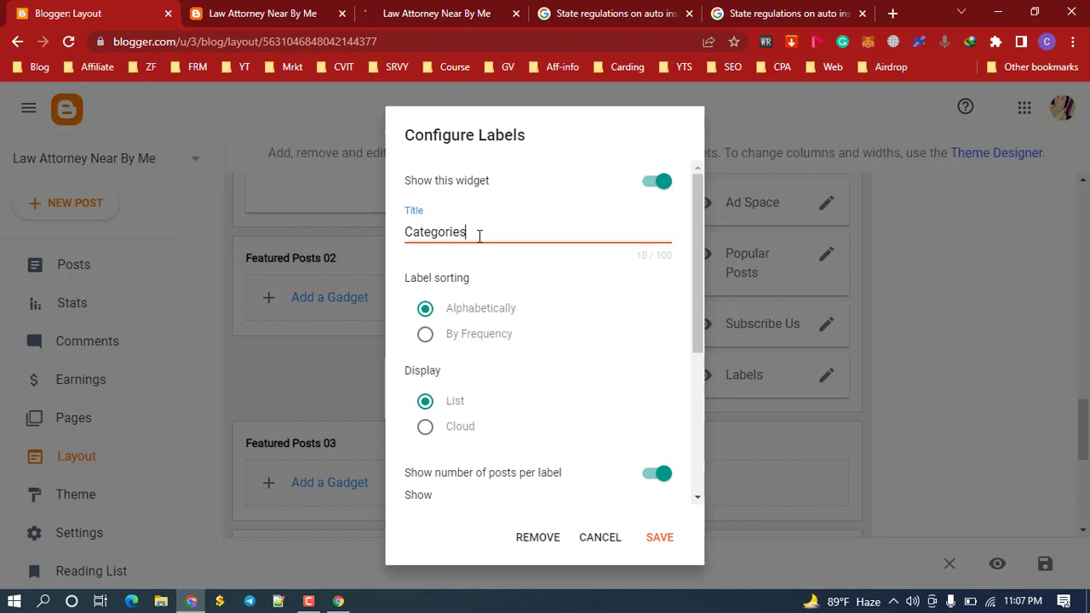
left_click(659, 538)
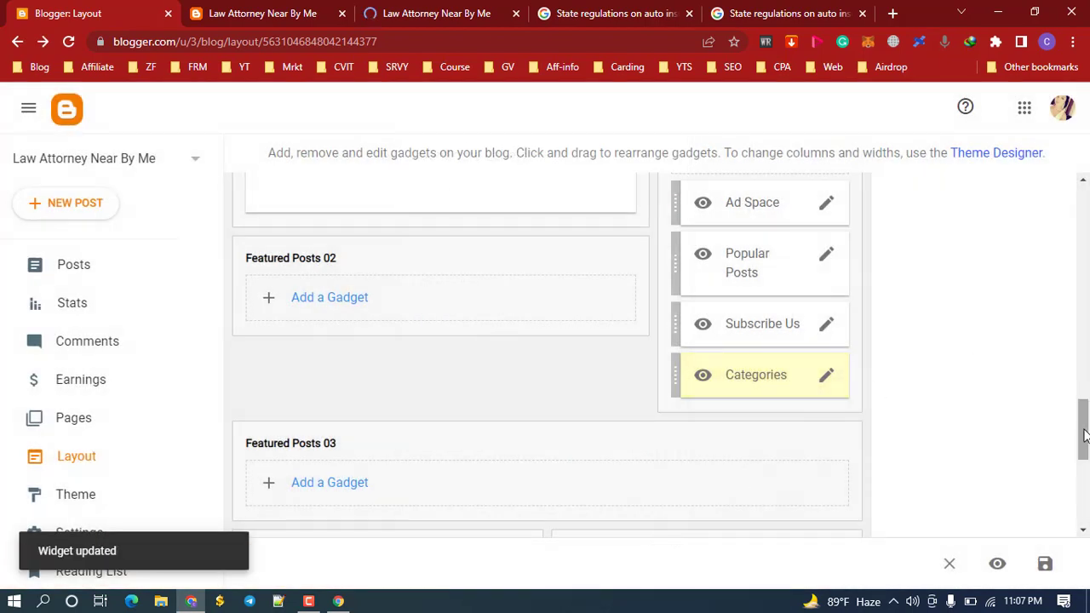
Check the homepage's navigation menu and the ACCIDENT LAW label page, and return to the layout's main menu section
left_click_drag(1081, 435, 1053, 302)
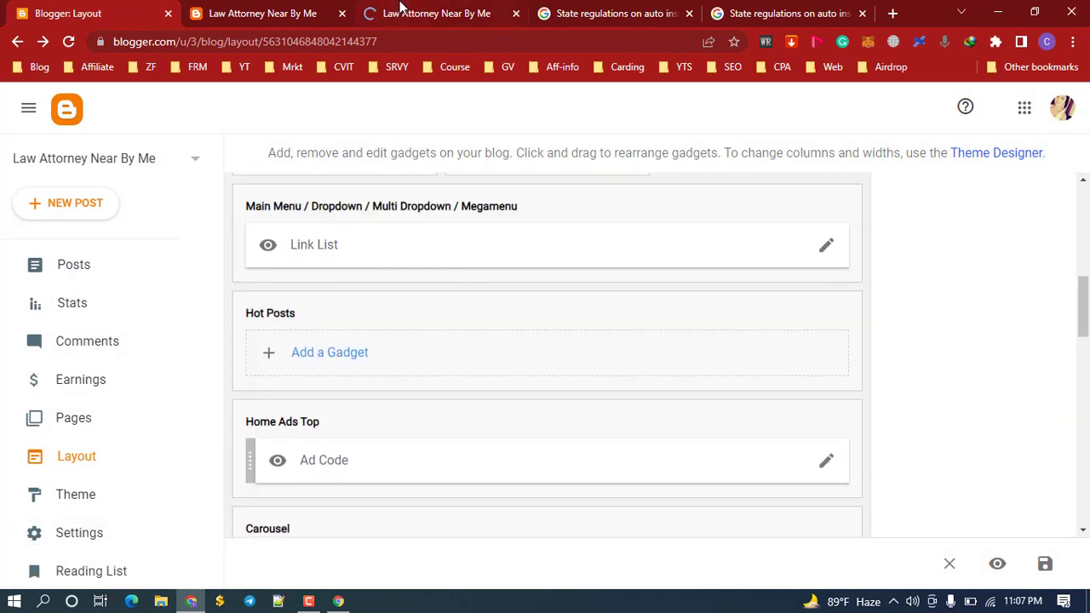
left_click(292, 10)
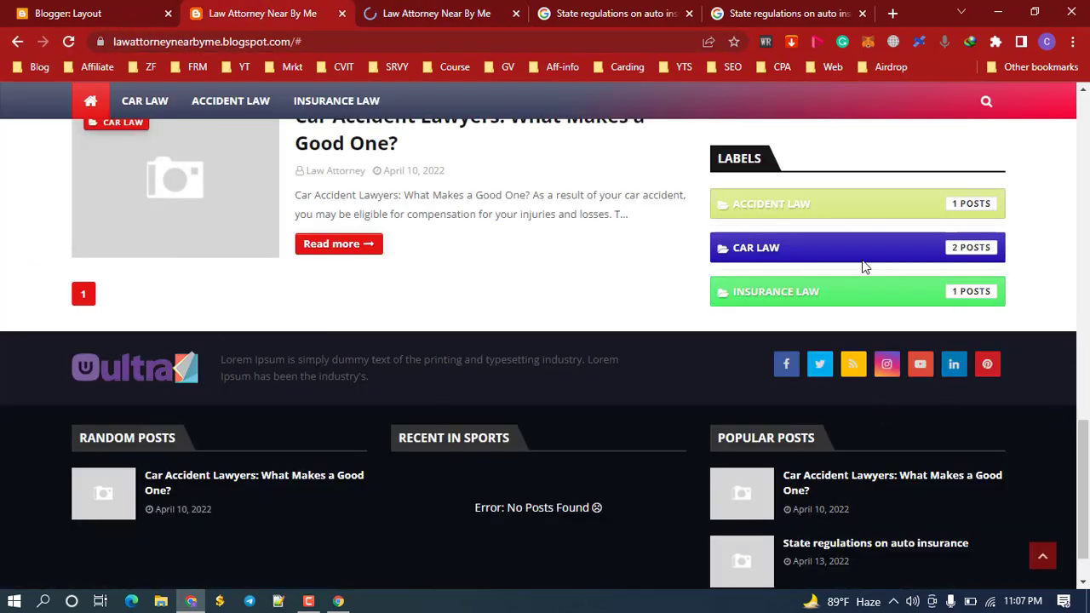
left_click_drag(1082, 486, 1060, 158)
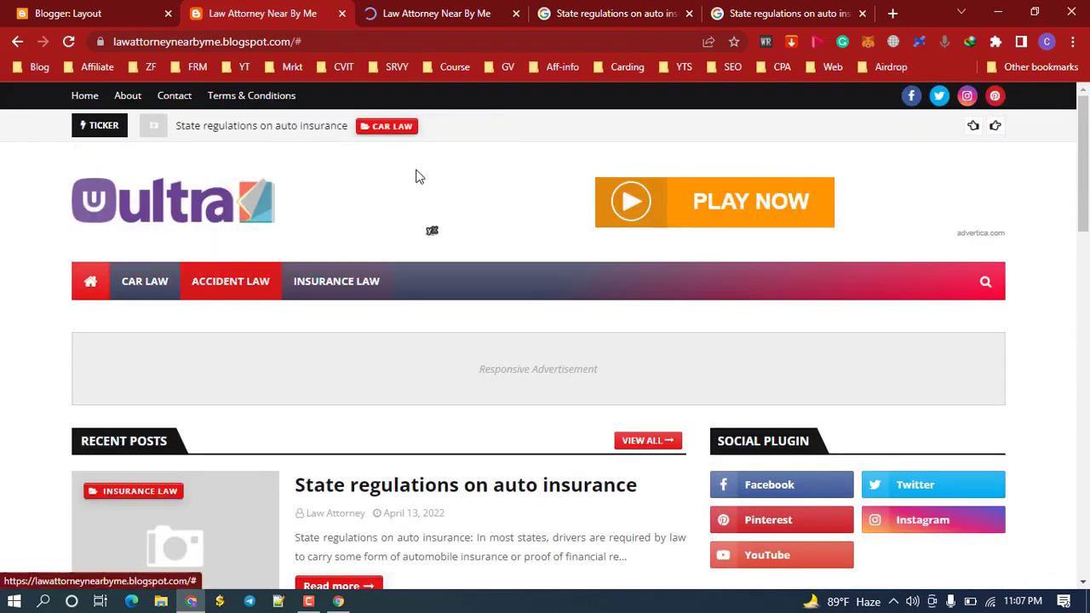
left_click(433, 11)
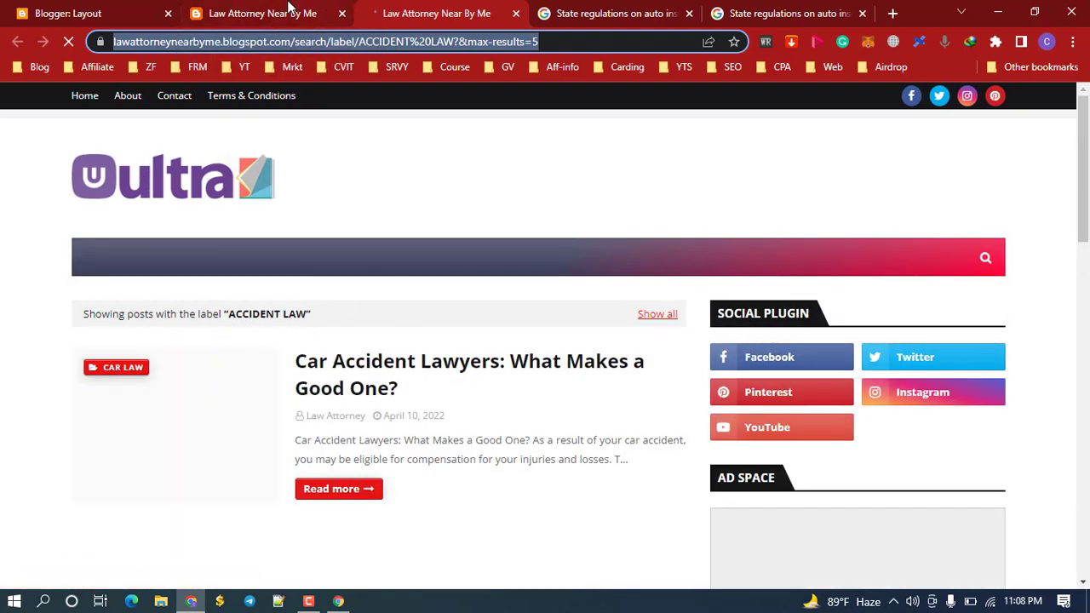
left_click(283, 10)
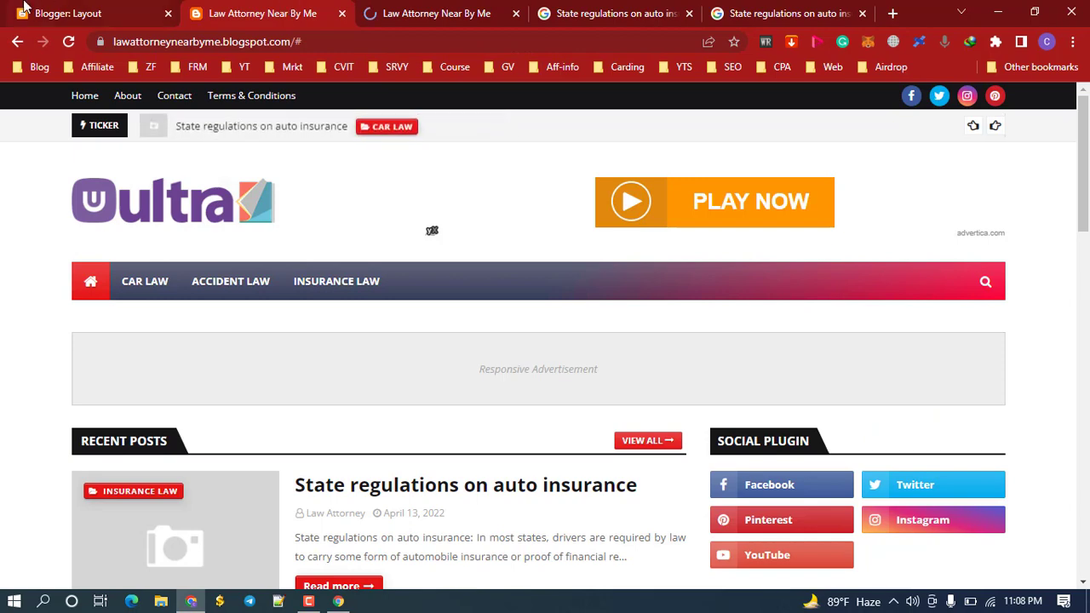
key("ctrl+shift+Tab")
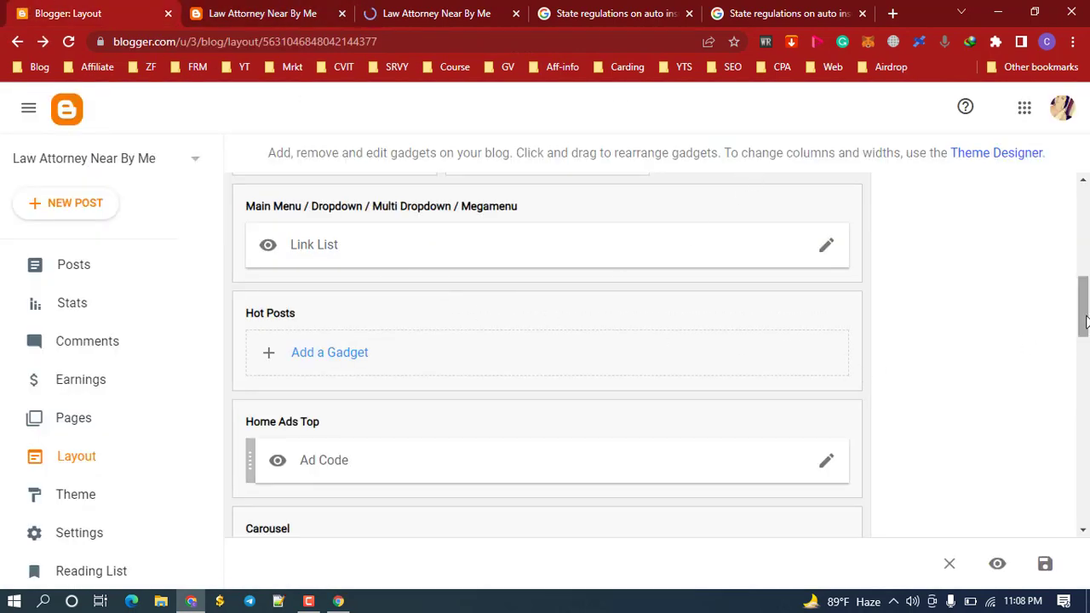
Open the main menu's Link List gadget settings and check its link items against the open ACCIDENT LAW label page
mouse_move(1085, 321)
left_mouse_down()
mouse_move(1085, 220)
mouse_move(1084, 315)
left_mouse_up()
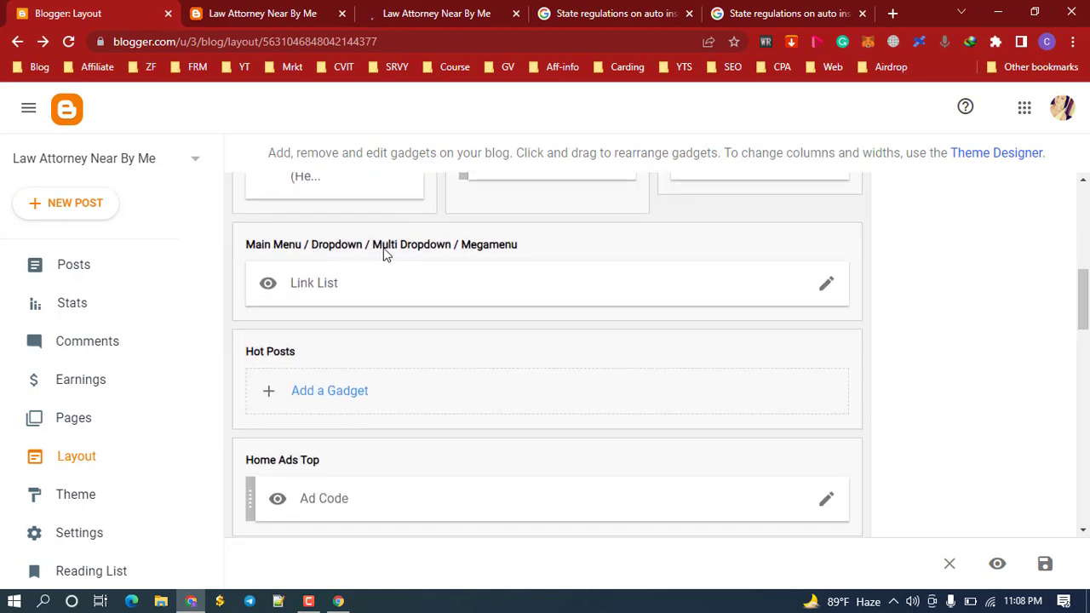
left_click(824, 286)
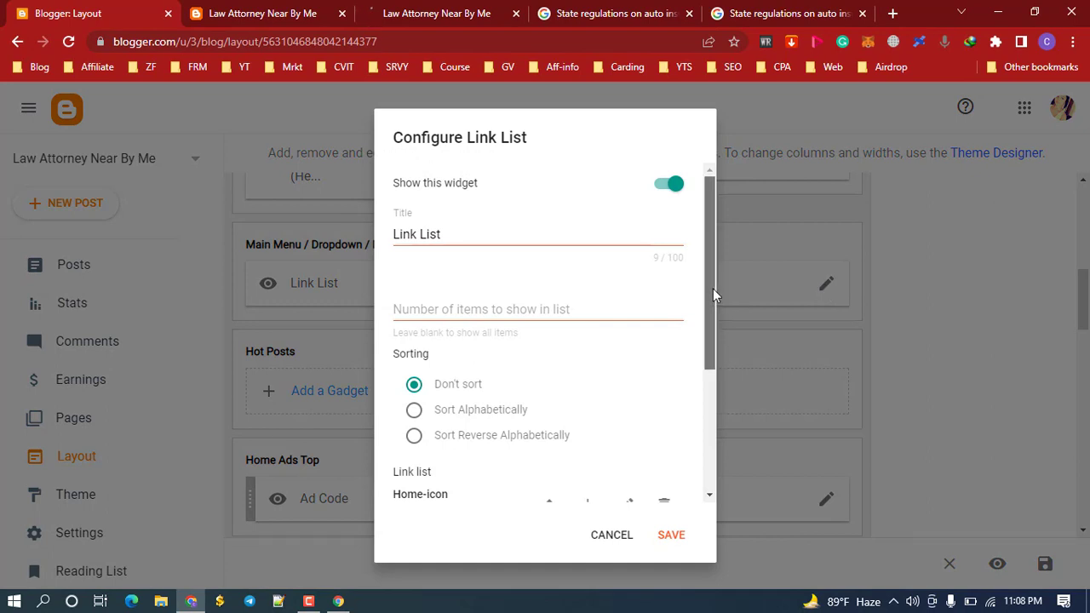
left_click_drag(712, 295, 728, 420)
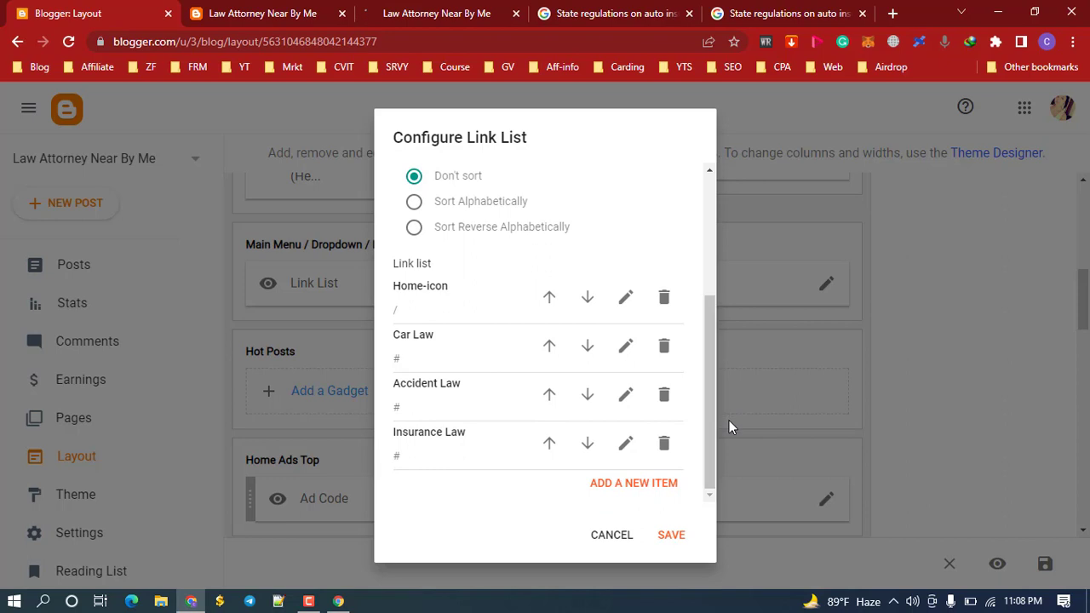
left_click(462, 12)
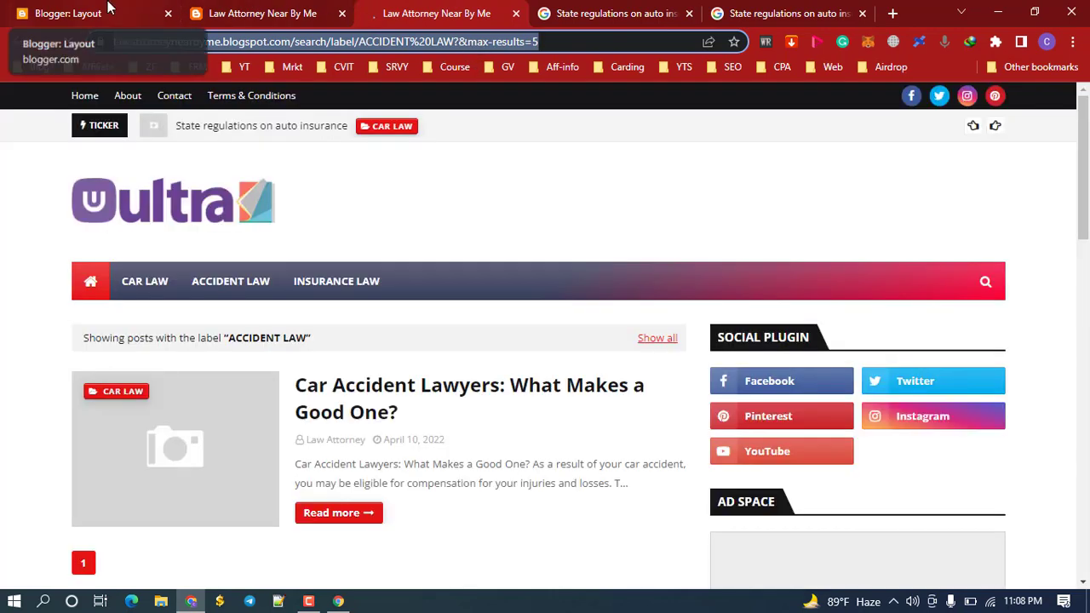
left_click(108, 10)
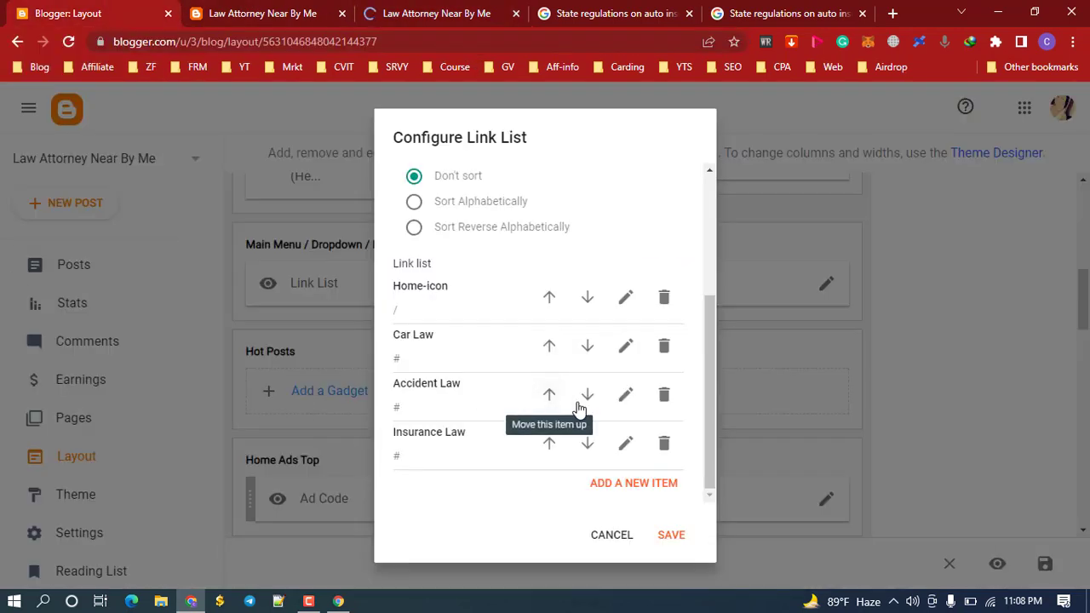
Set the Accident Law menu item's site URL to the copied ACCIDENT LAW label page address and save the item
left_click(627, 396)
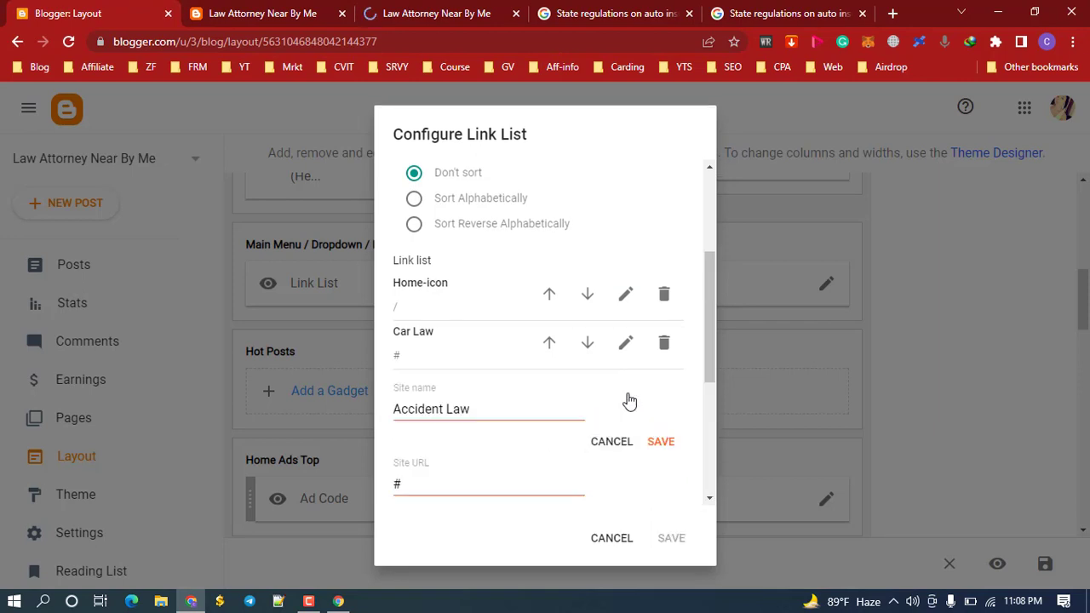
left_click(432, 483)
left_click_drag(396, 483, 383, 486)
key("BackSpace")
key("ctrl+v")
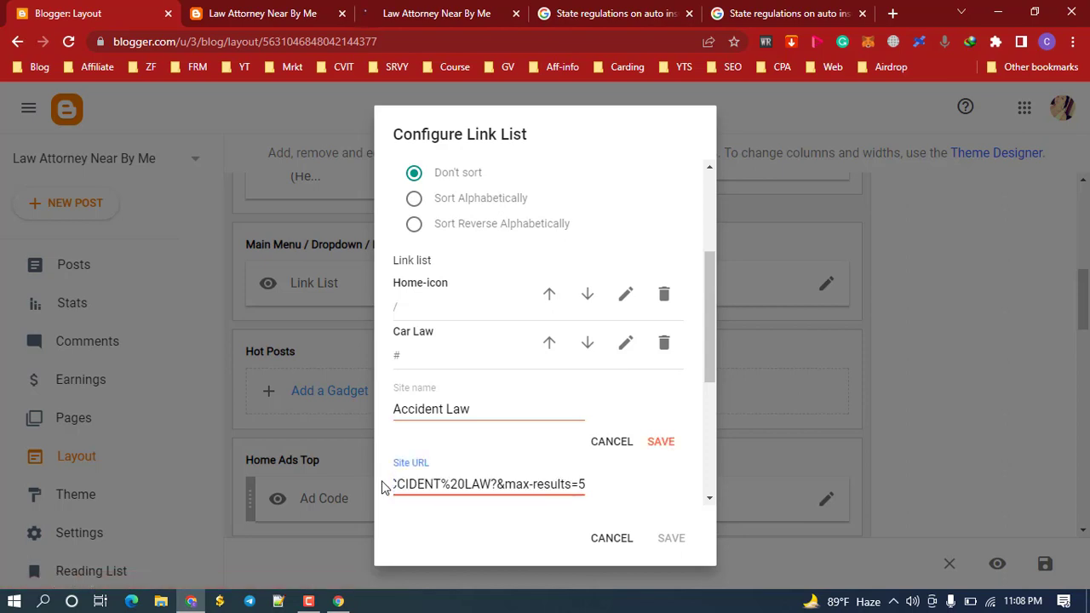
left_click(663, 443)
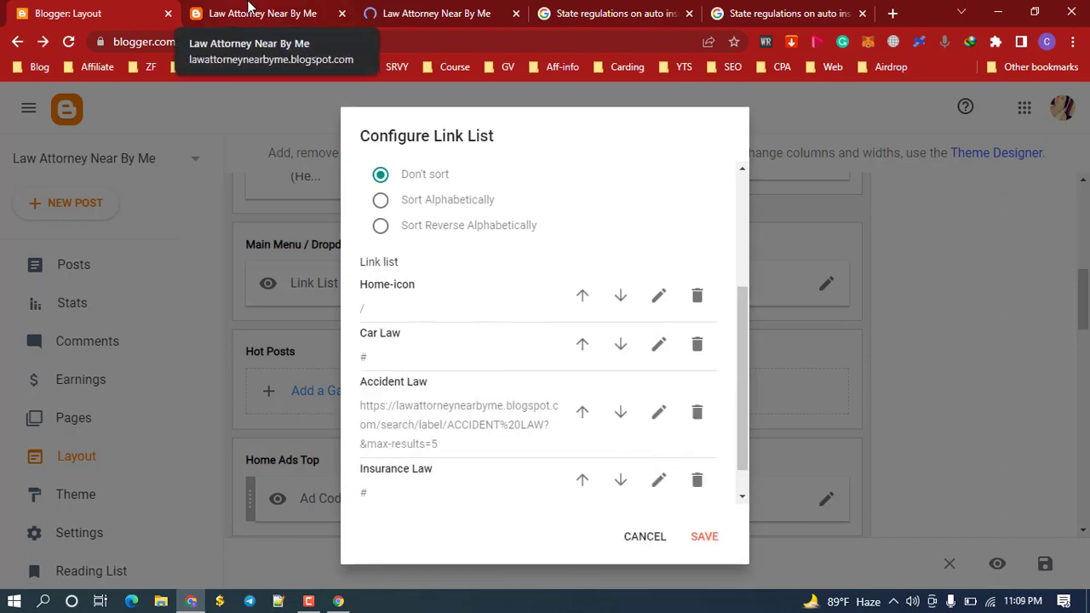
Close the ACCIDENT LAW label page tab and both Google search tabs, keeping the blog homepage open
left_click(250, 10)
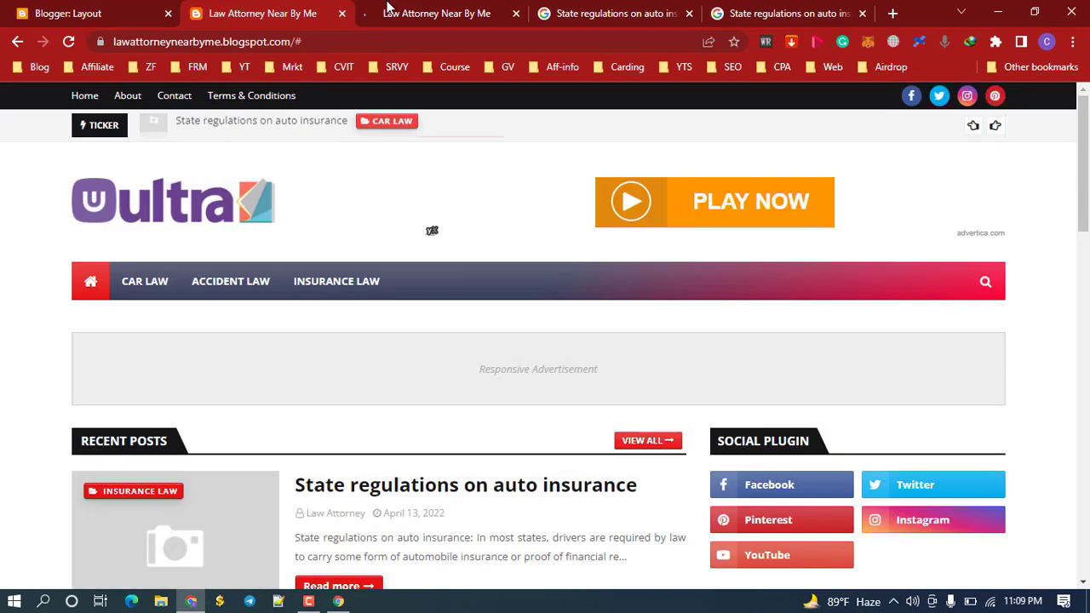
left_click(515, 14)
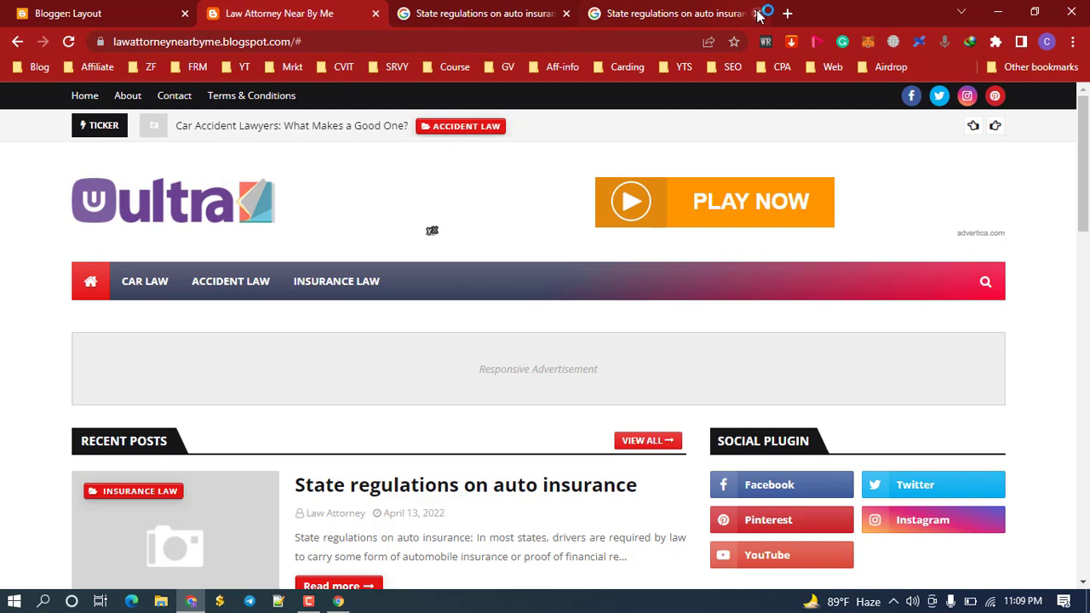
left_click(565, 14)
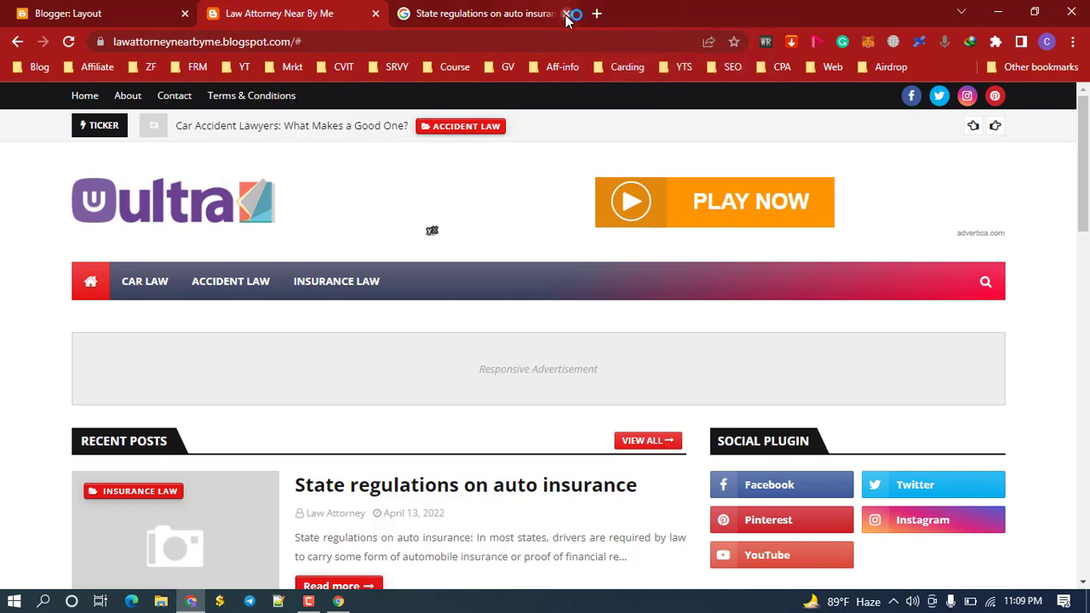
left_click(565, 13)
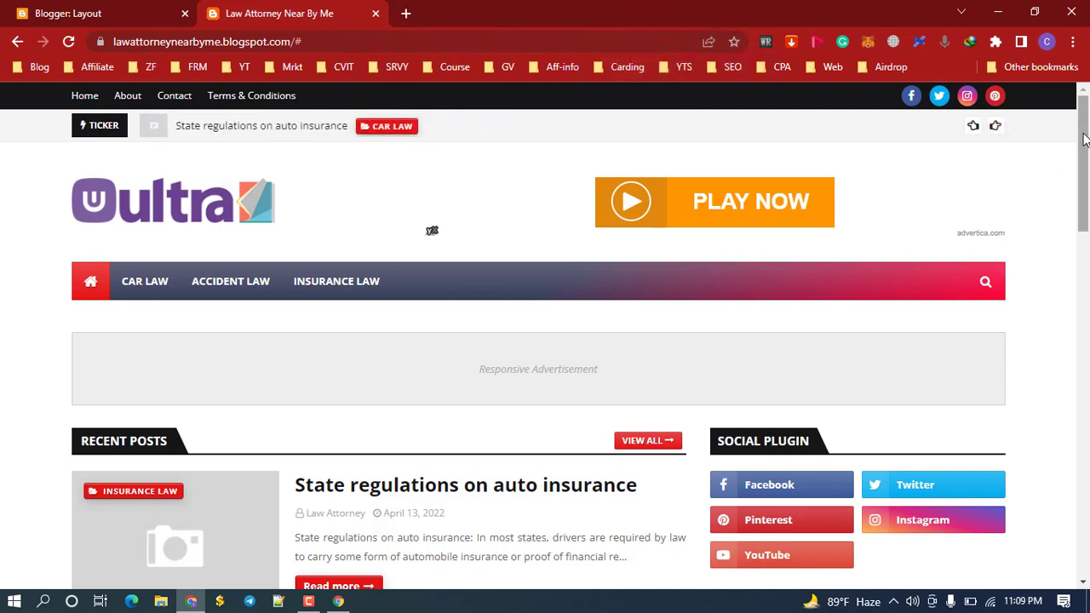
Open the CAR LAW label page from the homepage's Labels widget in a new tab and copy its full address
left_click_drag(1085, 139, 1087, 451)
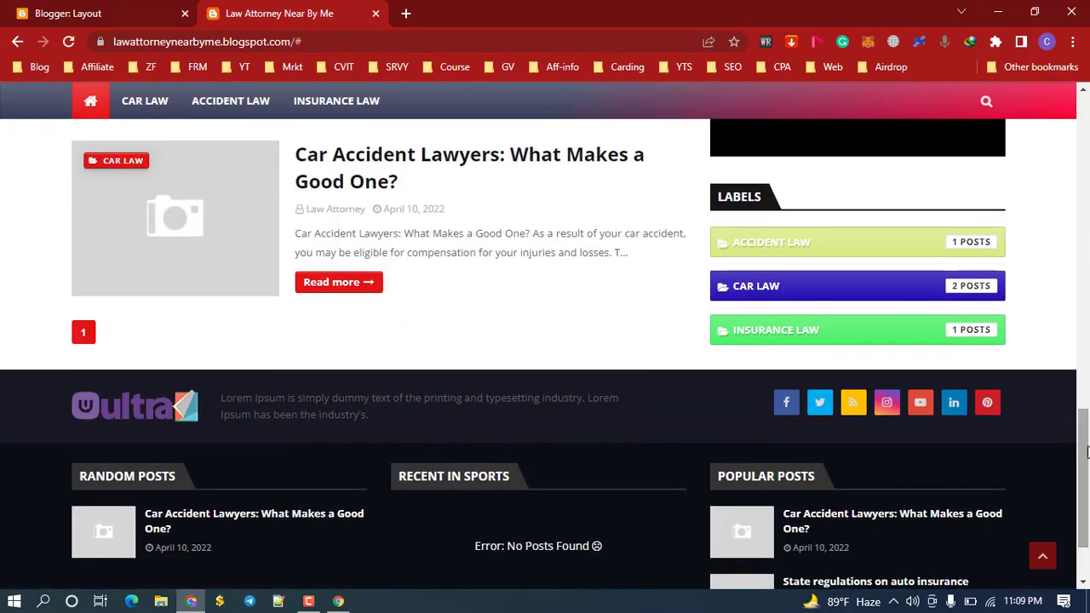
middle_click(756, 290)
left_click(501, 8)
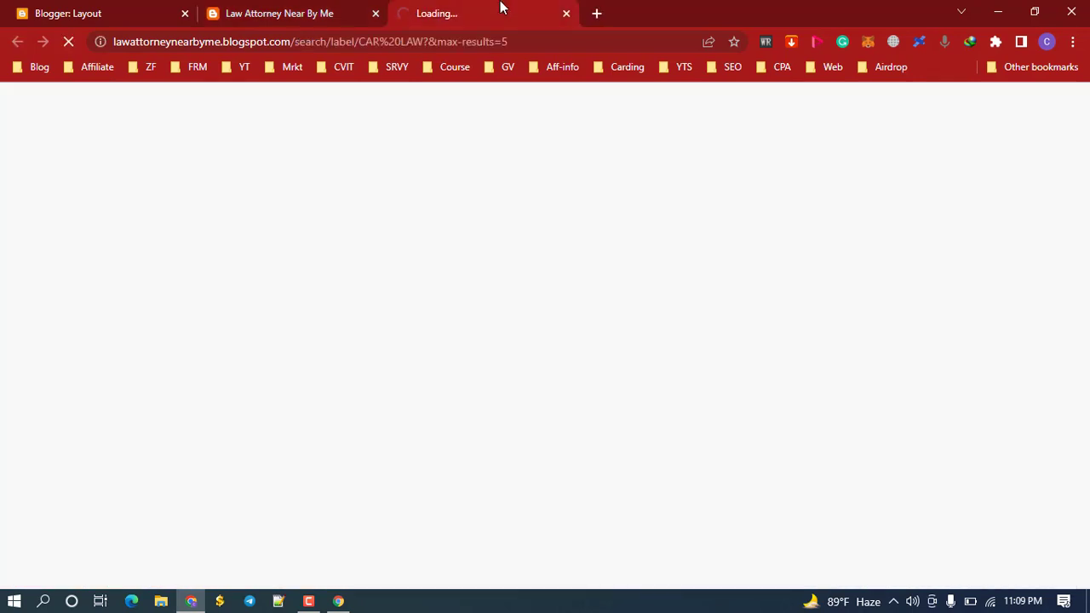
left_click(437, 43)
key("ctrl+c")
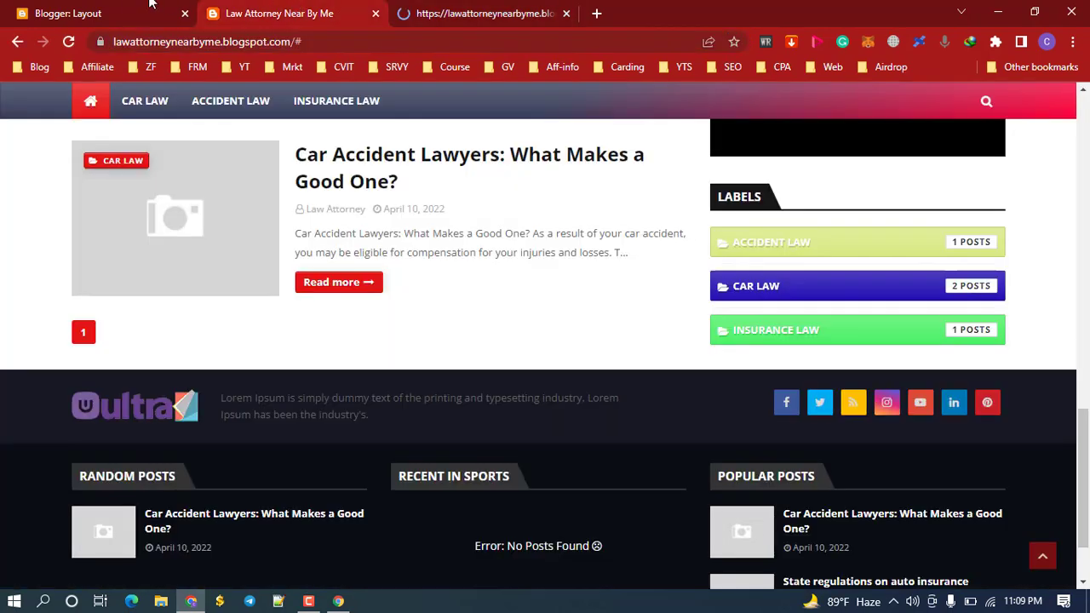
Set the Car Law menu item's site URL to the copied CAR LAW label page address and save the item
left_click(125, 10)
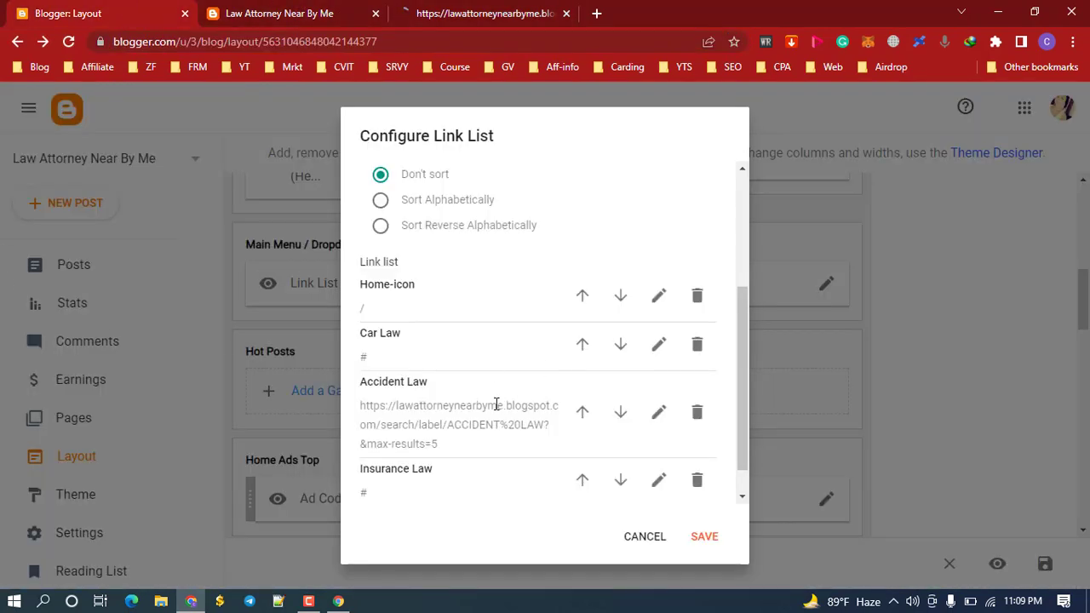
left_click(659, 345)
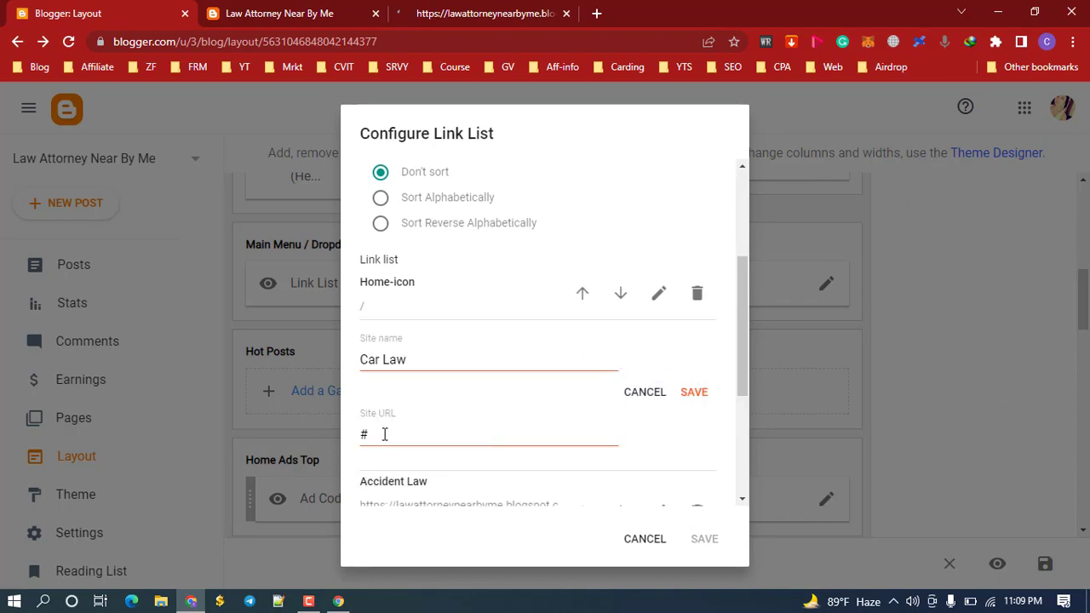
left_click_drag(385, 434, 355, 433)
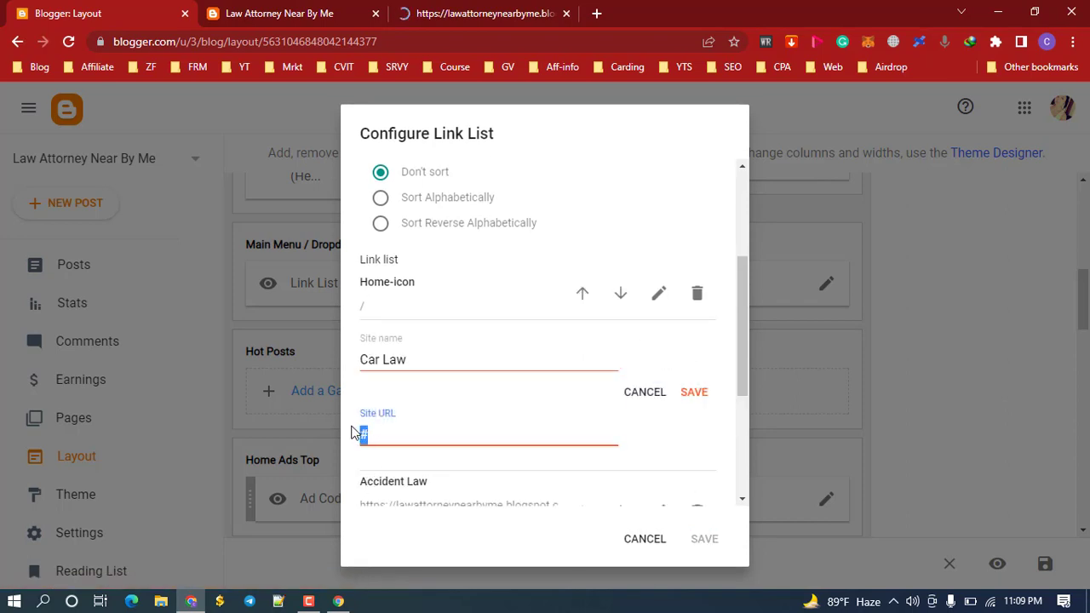
key("ctrl+v")
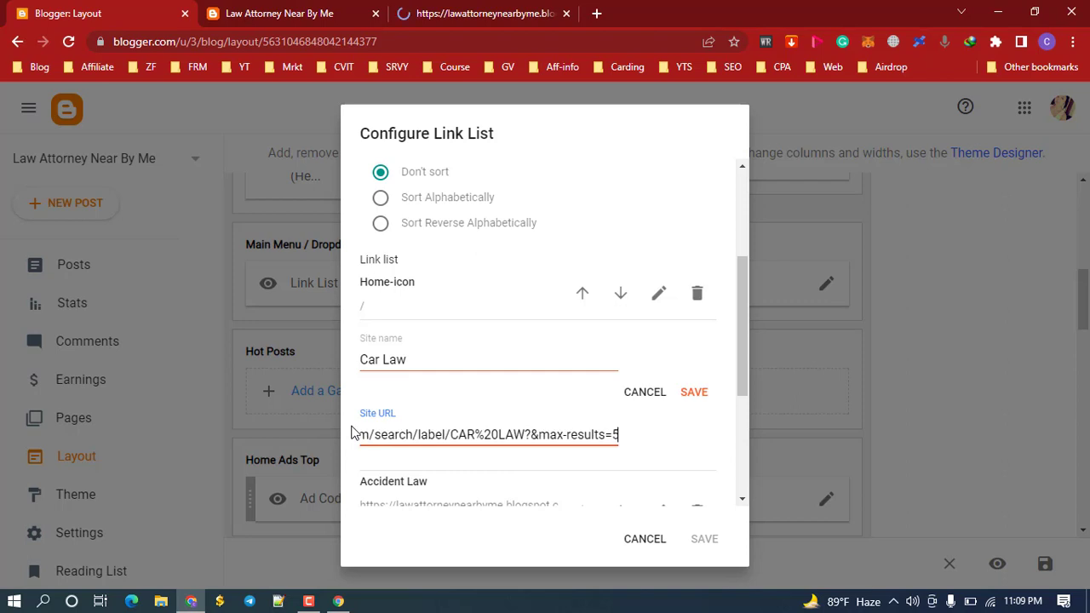
left_click(694, 392)
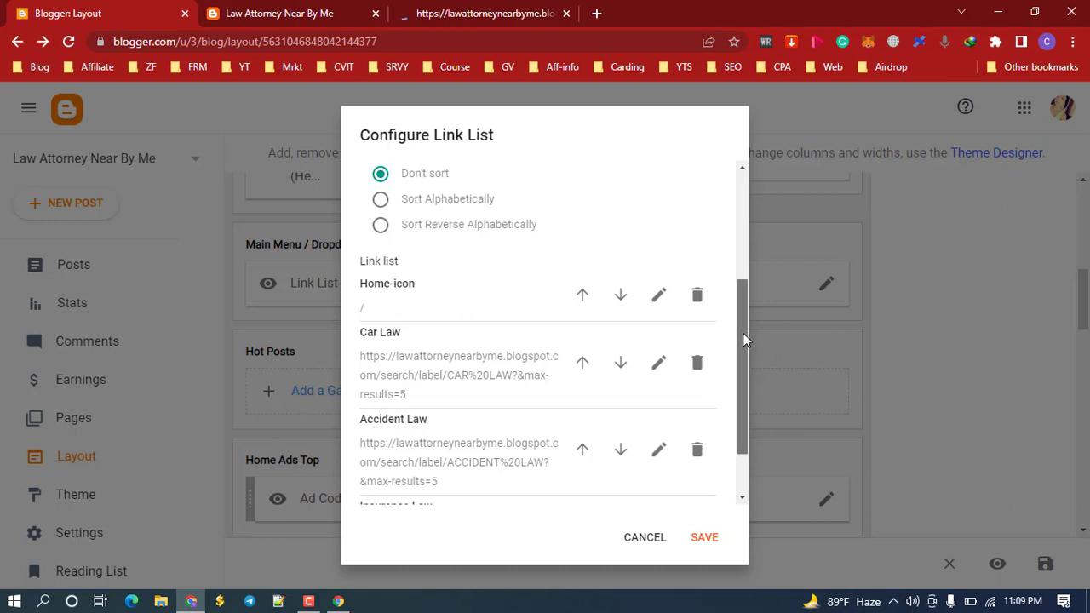
Close the CAR LAW page, open the INSURANCE LAW label page from the Labels widget in a new tab, and copy its address
left_click_drag(742, 339, 743, 403)
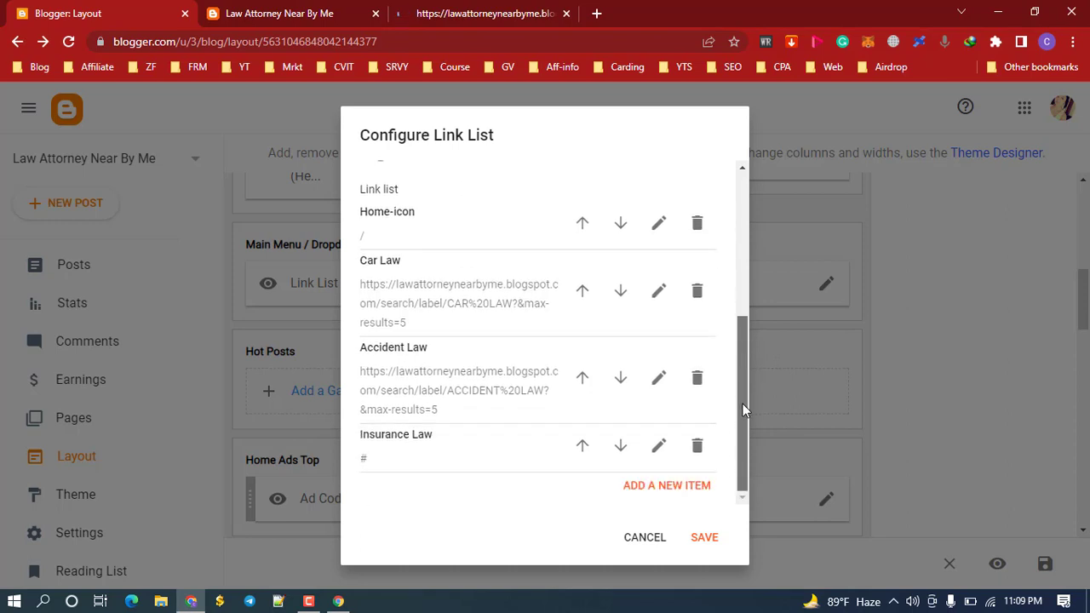
left_click(473, 9)
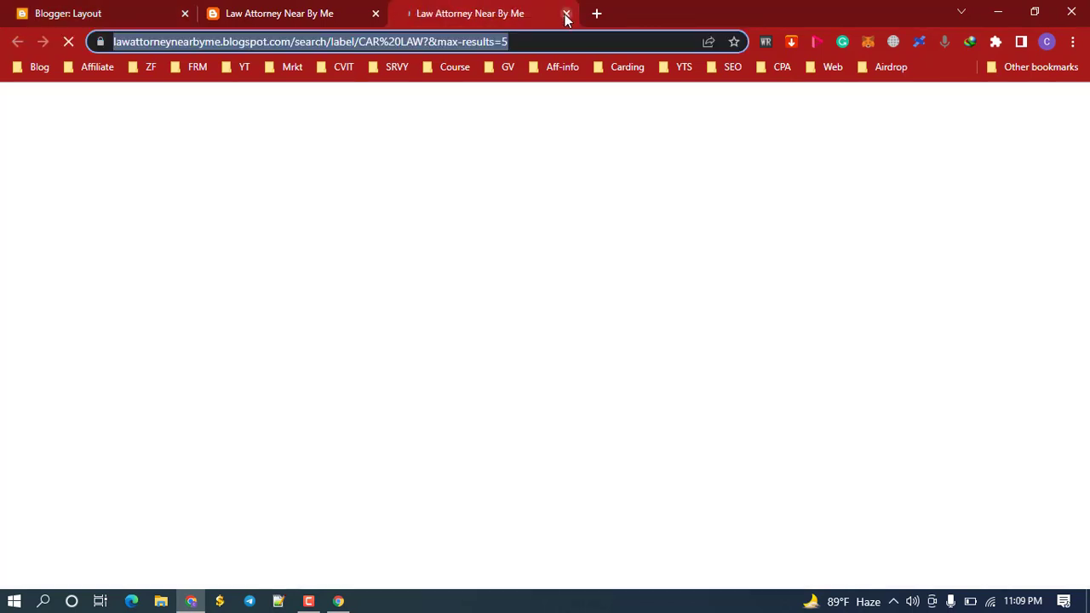
left_click(567, 14)
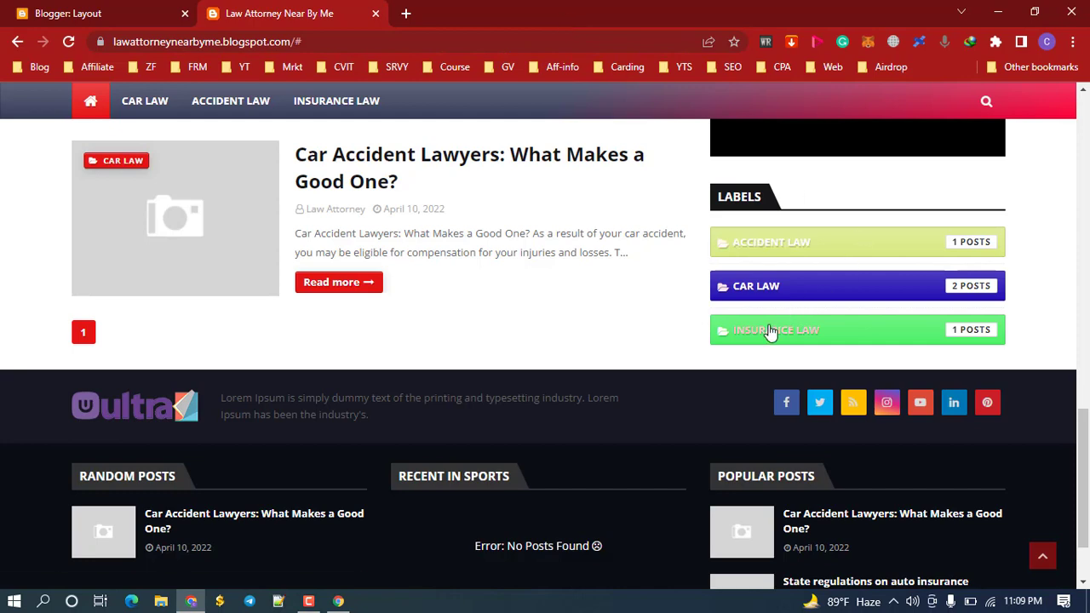
middle_click(769, 332)
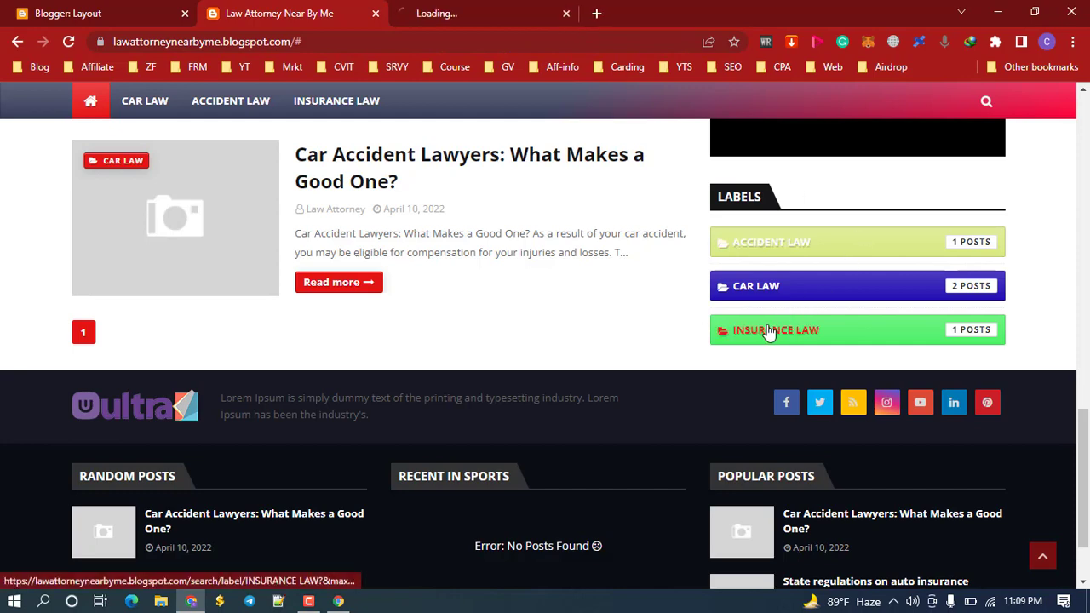
left_click(459, 6)
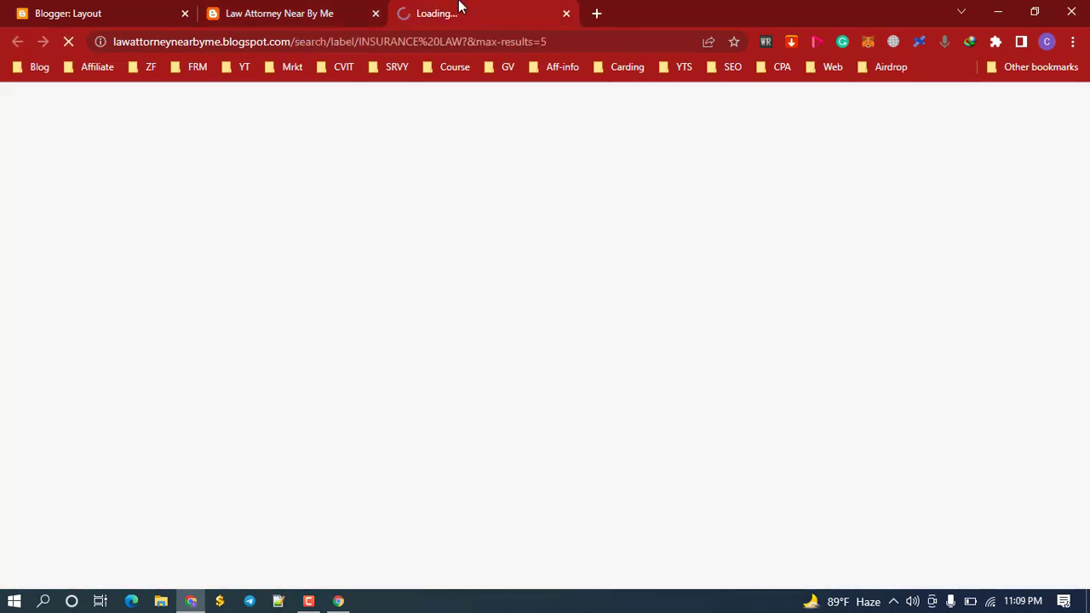
left_click(413, 43)
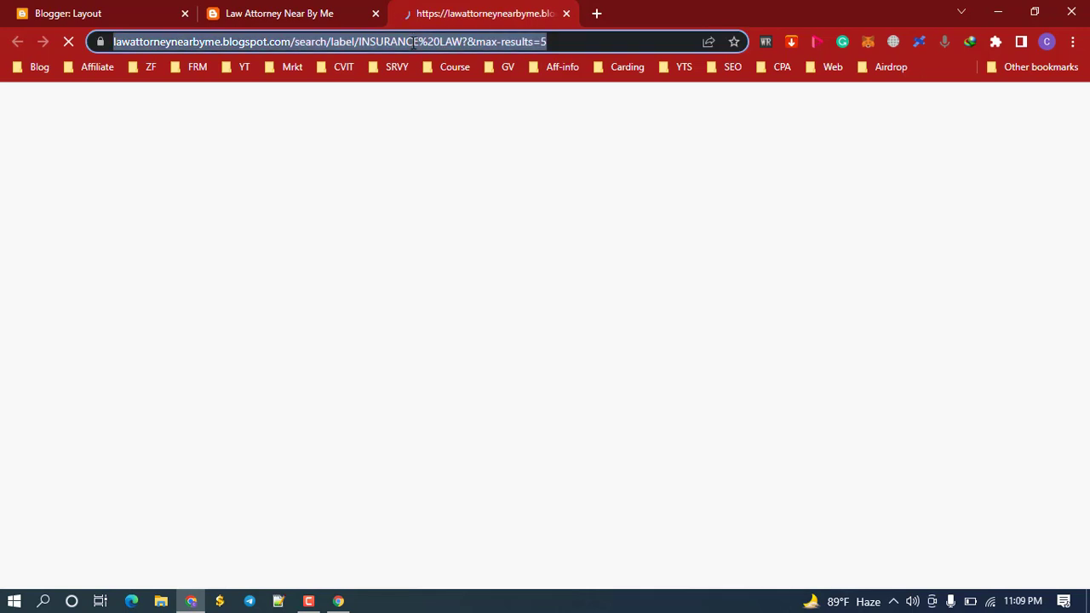
Set the Insurance Law menu item's site URL to the copied INSURANCE LAW label page address and save the item
left_click(109, 7)
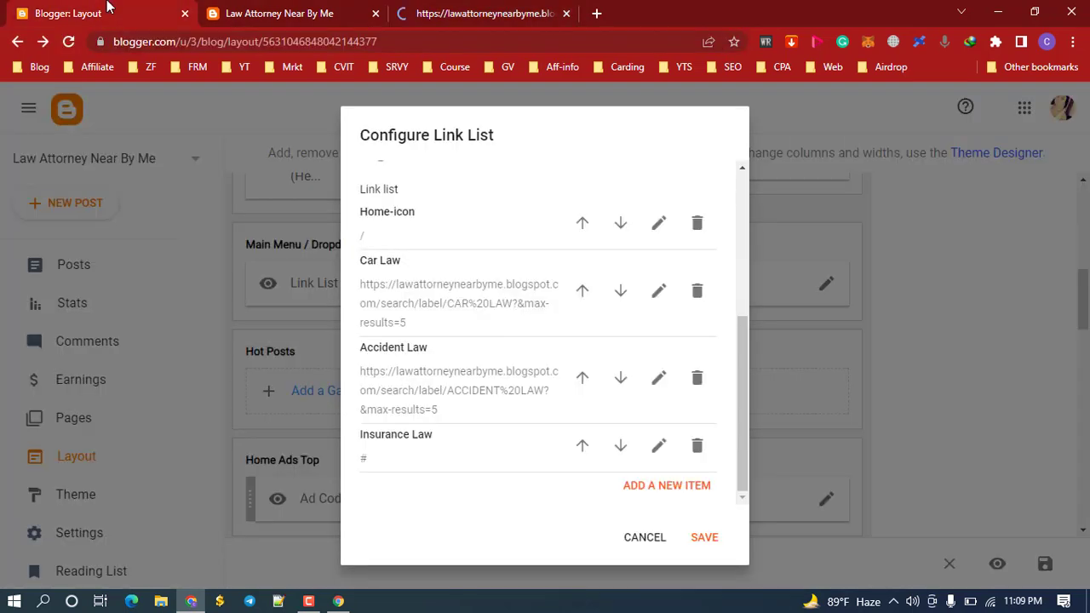
left_click(660, 447)
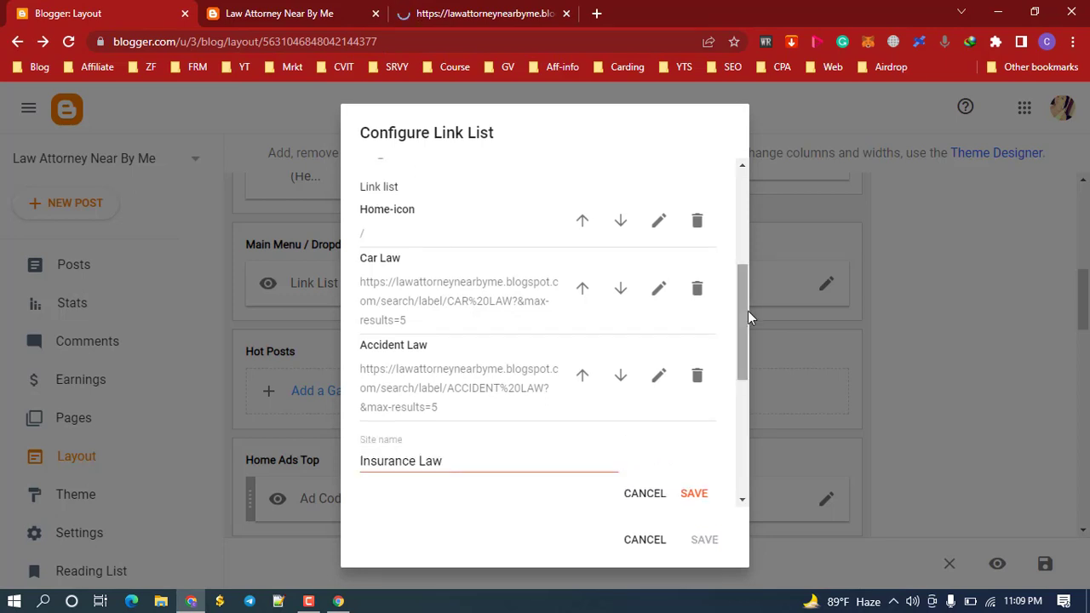
left_click_drag(749, 310, 748, 395)
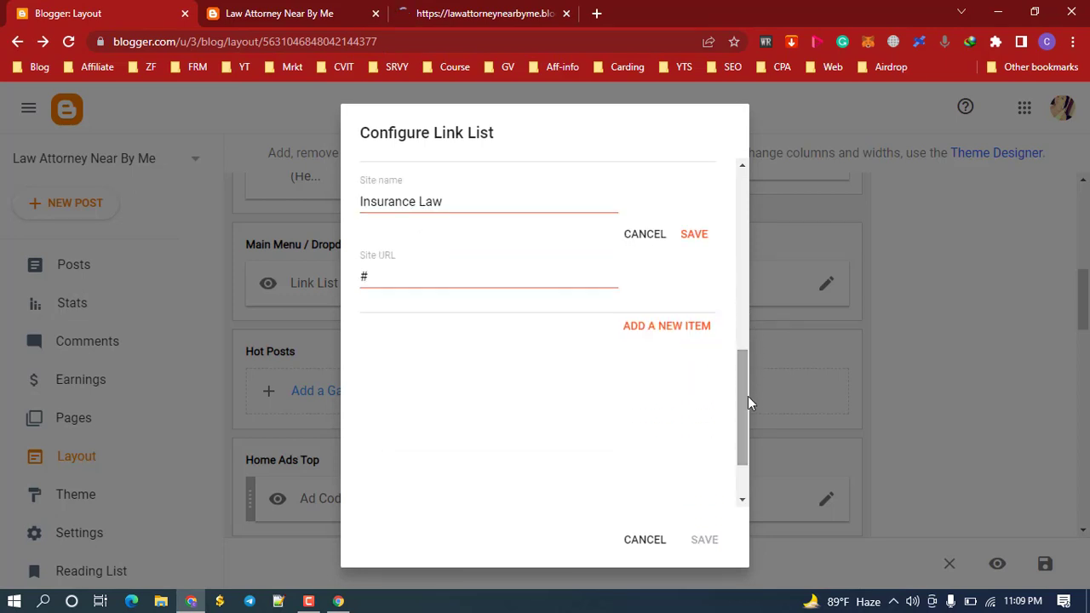
double_click(379, 278)
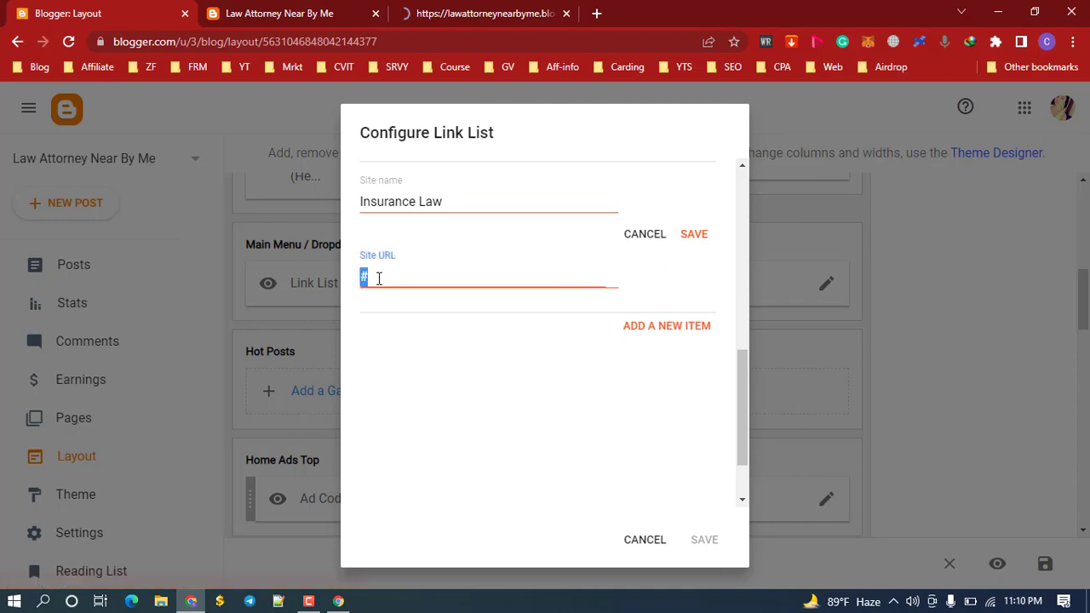
key("BackSpace")
key("ctrl+v")
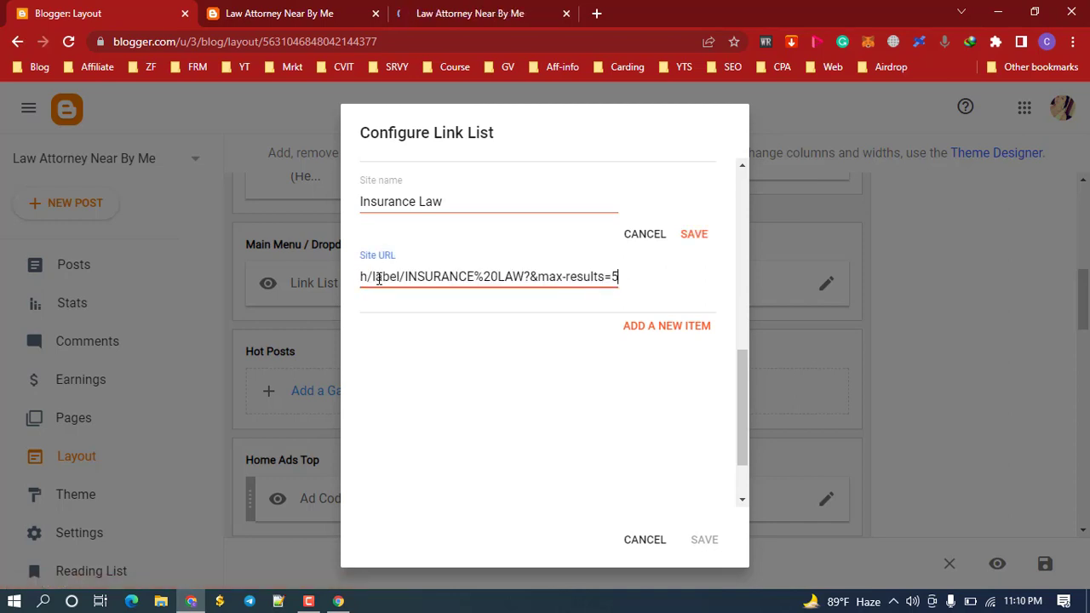
left_click(693, 243)
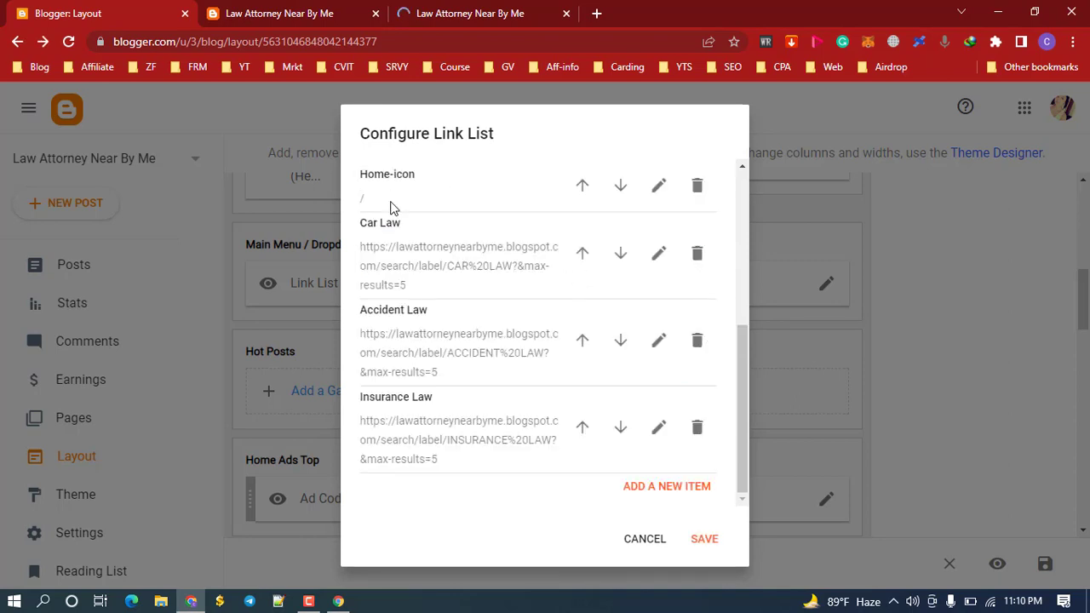
left_click(657, 187)
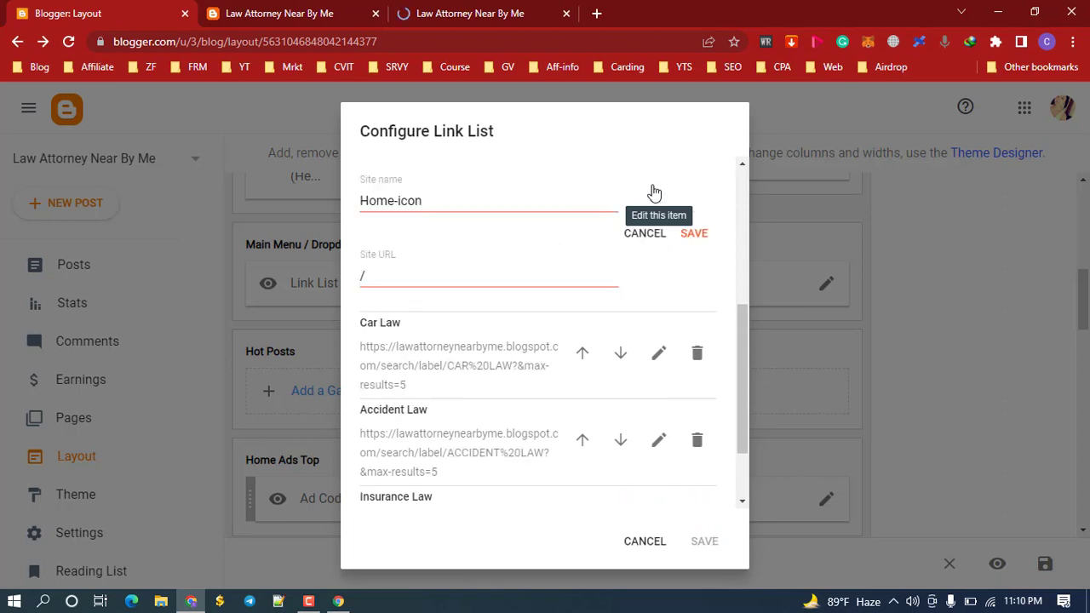
double_click(382, 271)
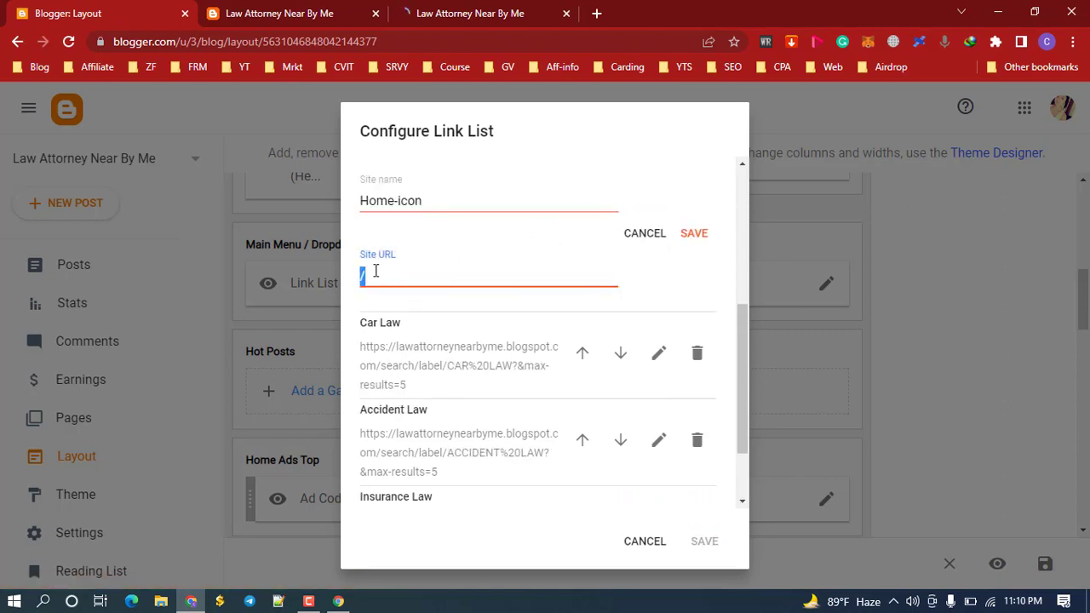
key("ctrl+v")
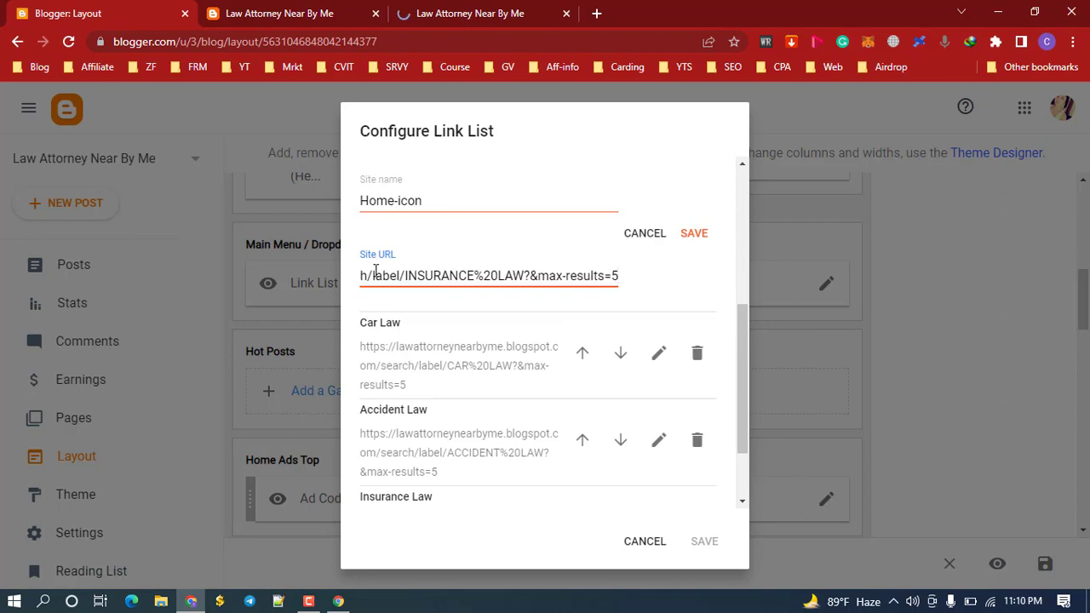
key("BackSpace")
key("BackSpace")
key("BackSpace")
key("BackSpace")
key("BackSpace")
key("BackSpace")
key("BackSpace")
key("BackSpace")
key("BackSpace")
key("BackSpace")
key("BackSpace")
key("BackSpace")
key("BackSpace")
key("BackSpace")
key("BackSpace")
key("BackSpace")
key("BackSpace")
key("BackSpace")
key("BackSpace")
key("BackSpace")
key("BackSpace")
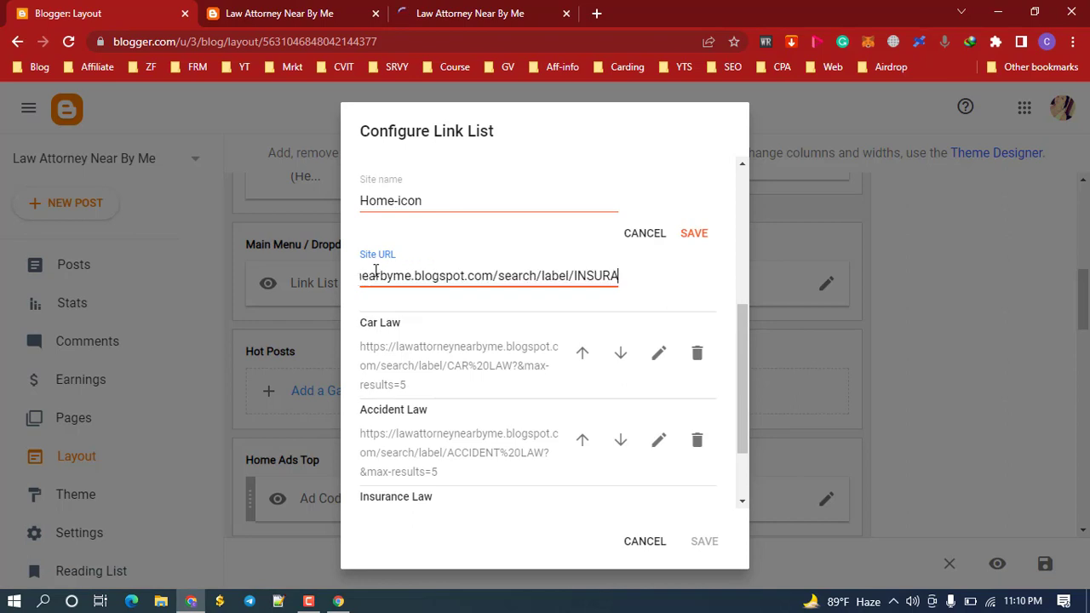
key("BackSpace")
key("BackSpace")
key("BackSpace")
key("BackSpace")
key("BackSpace")
key("BackSpace")
key("BackSpace")
key("BackSpace")
key("BackSpace")
key("BackSpace")
key("BackSpace")
key("BackSpace")
key("BackSpace")
key("BackSpace")
key("BackSpace")
key("BackSpace")
key("BackSpace")
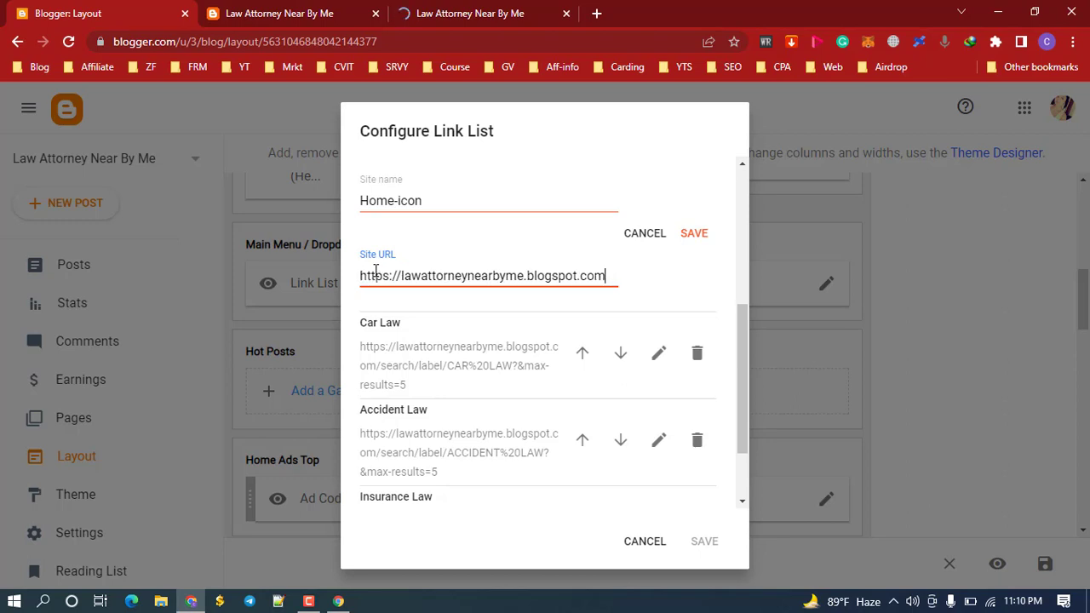
left_click(442, 13)
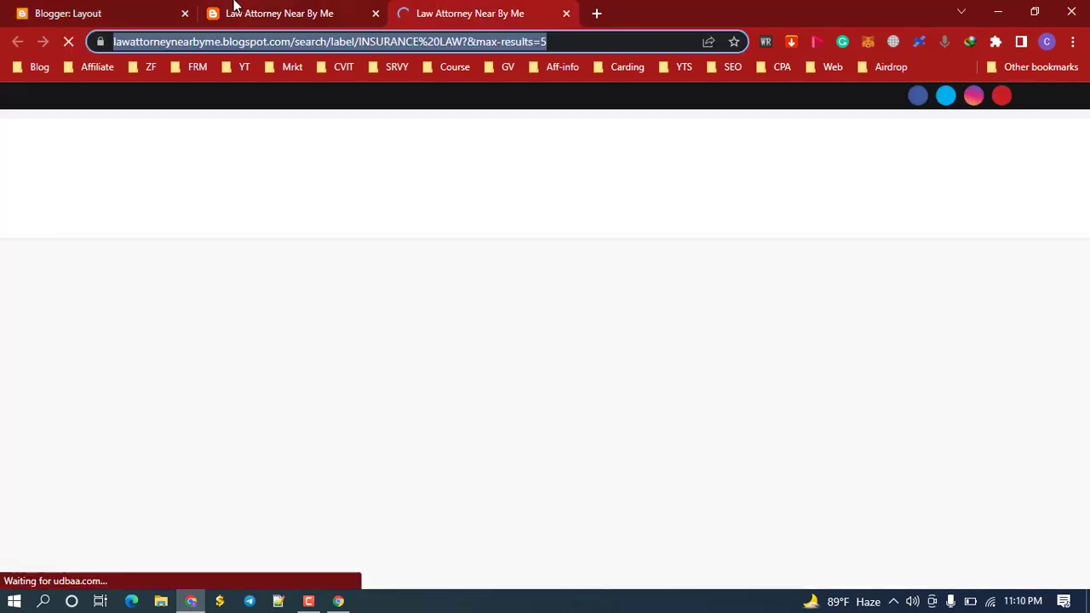
left_click(126, 8)
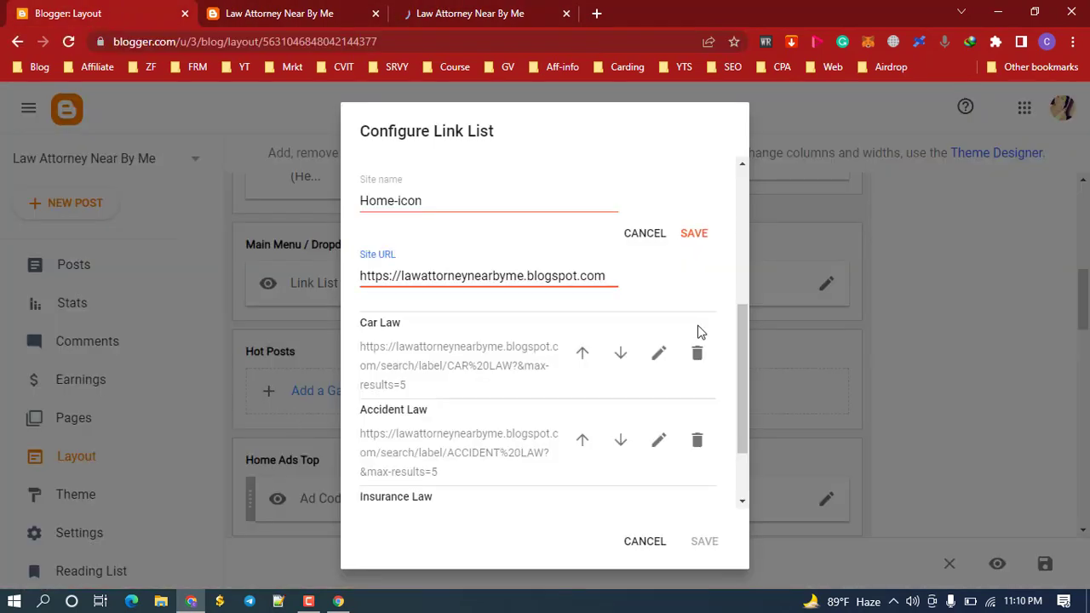
left_click(694, 232)
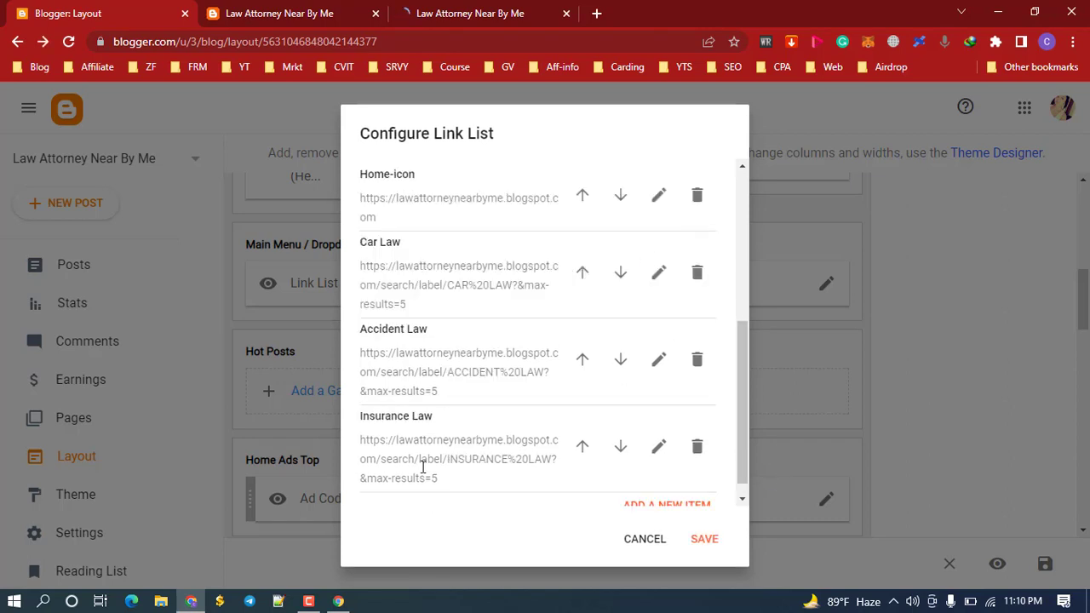
left_click(705, 540)
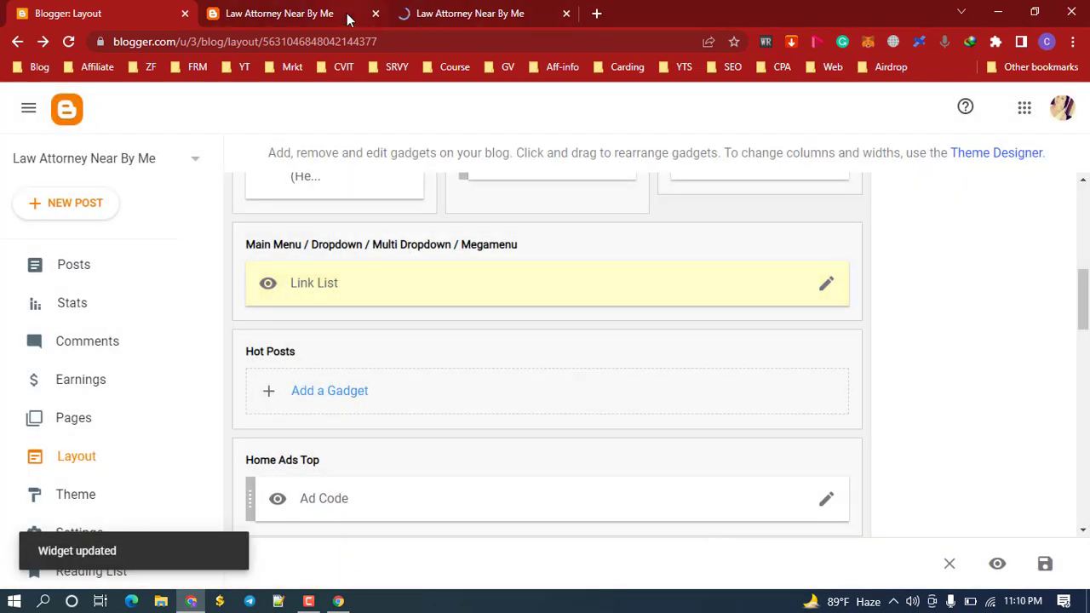
Reload the blog homepage, close the old INSURANCE LAW page, and check the Categories widget and main menu links
left_click(346, 14)
right_click(508, 322)
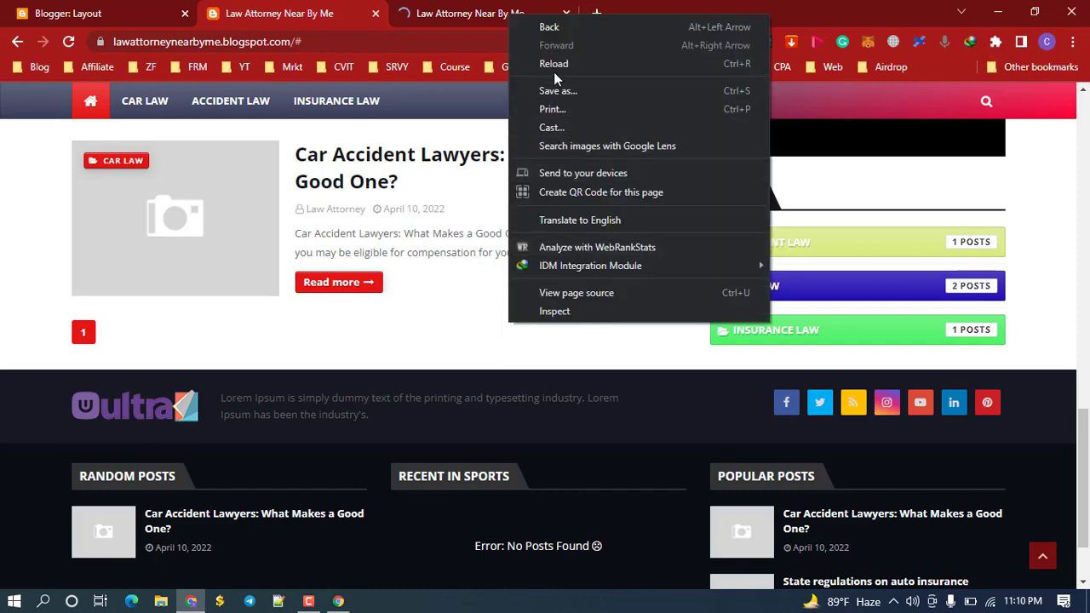
left_click(553, 64)
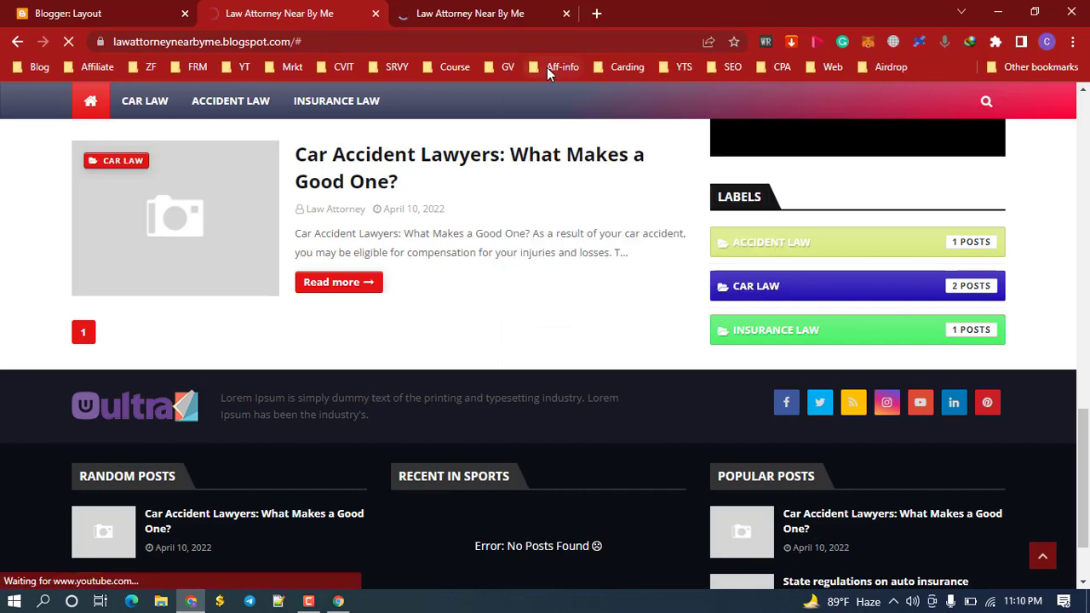
left_click(566, 15)
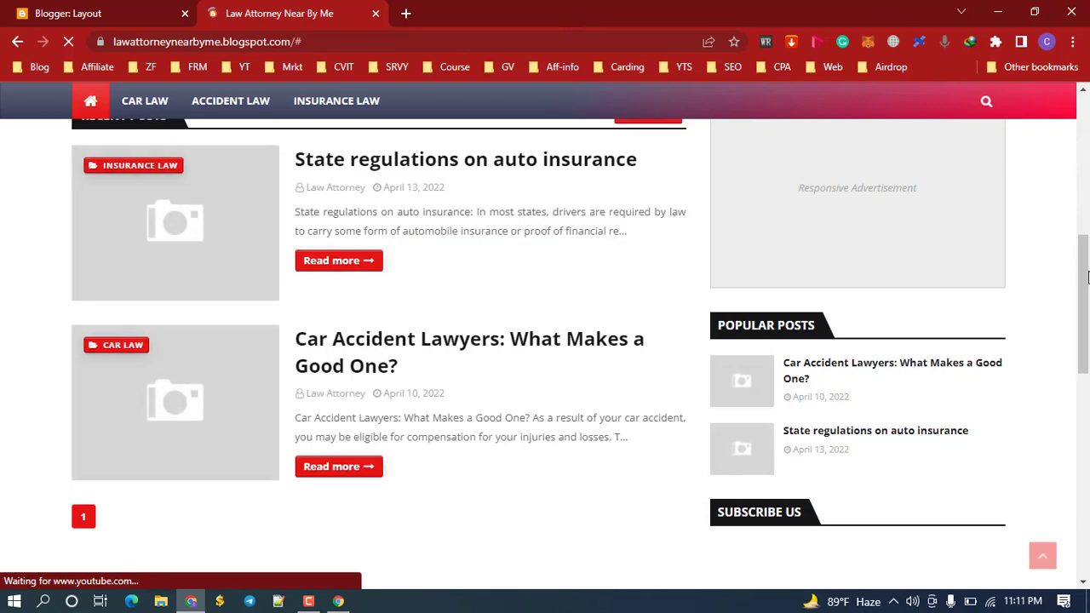
left_click_drag(1086, 277, 1083, 447)
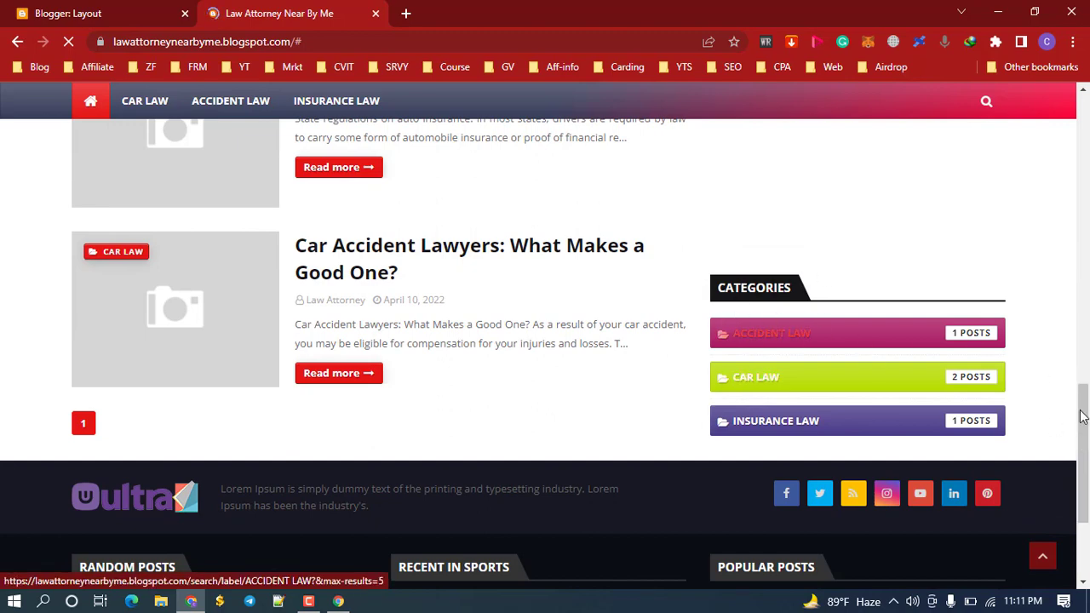
left_click_drag(1086, 446, 1069, 123)
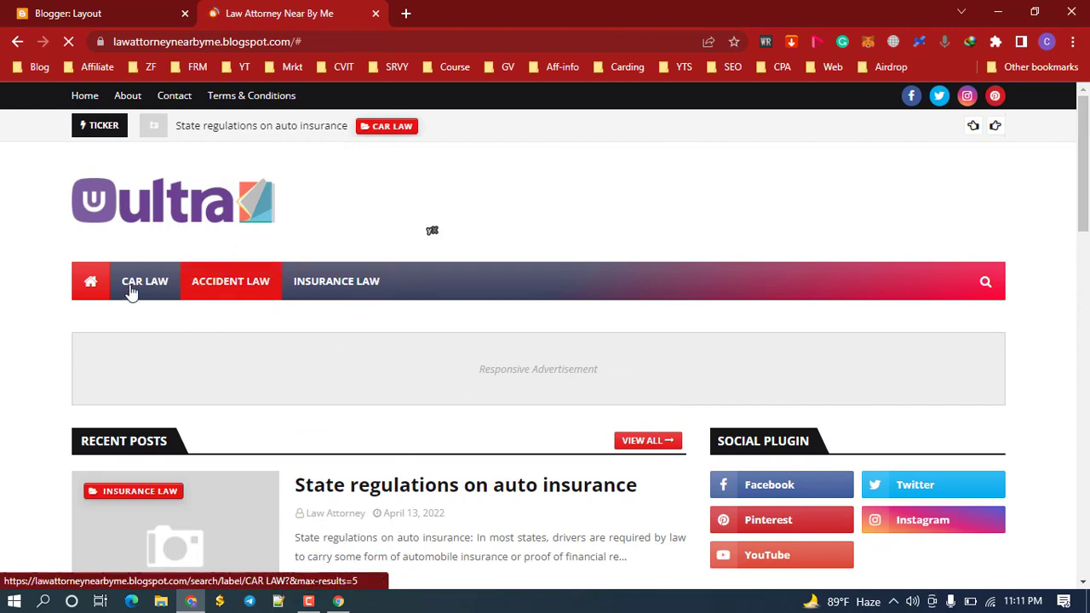
Open the Insurance Law menu link in a new tab and compare its listing with the labels in Blogger's posts list
middle_click(326, 290)
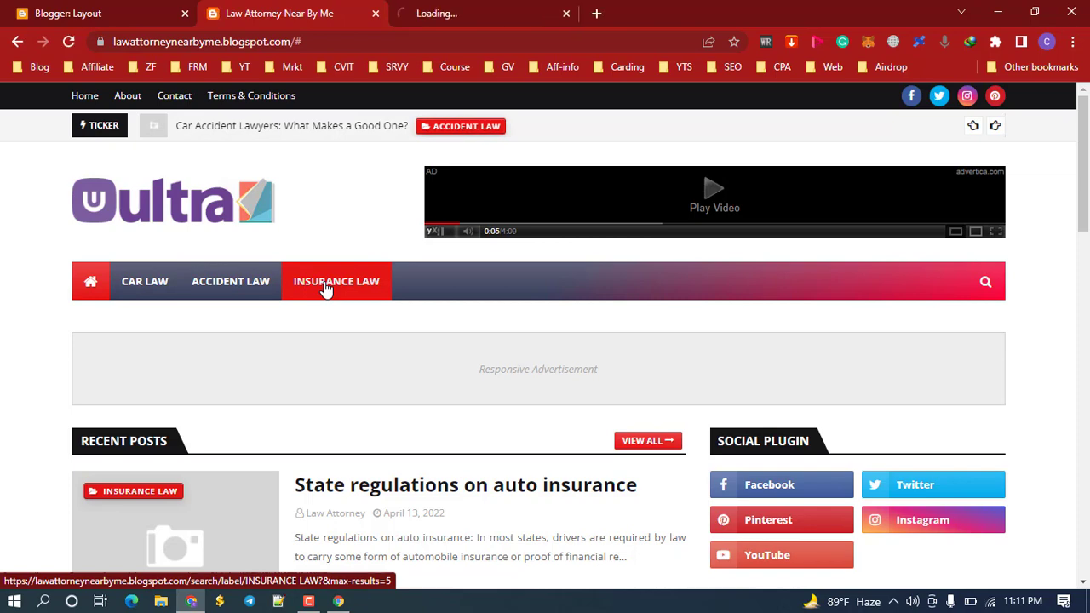
left_click(458, 10)
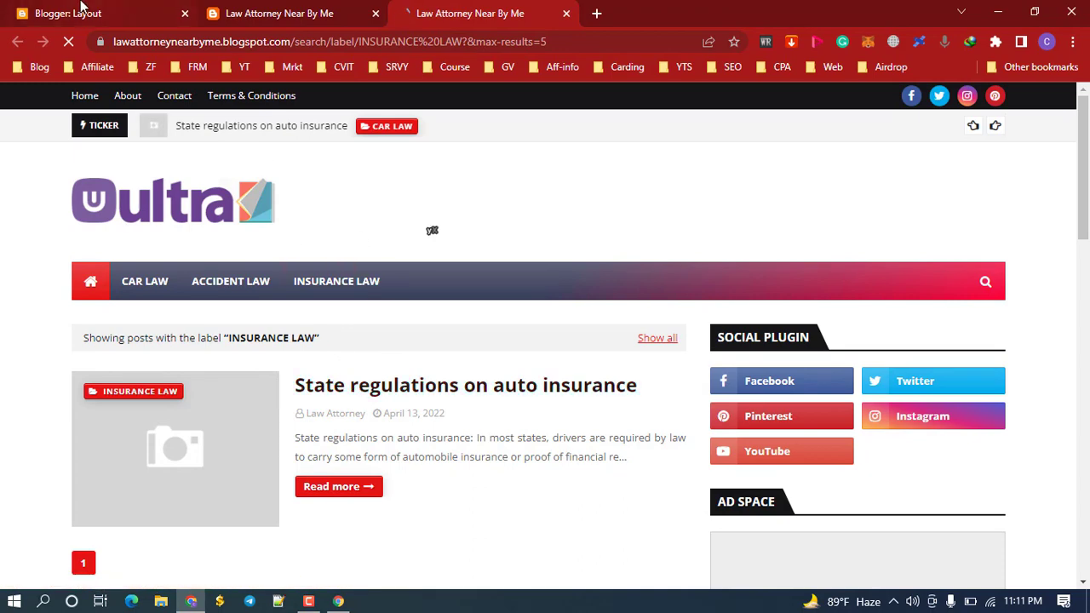
left_click(81, 8)
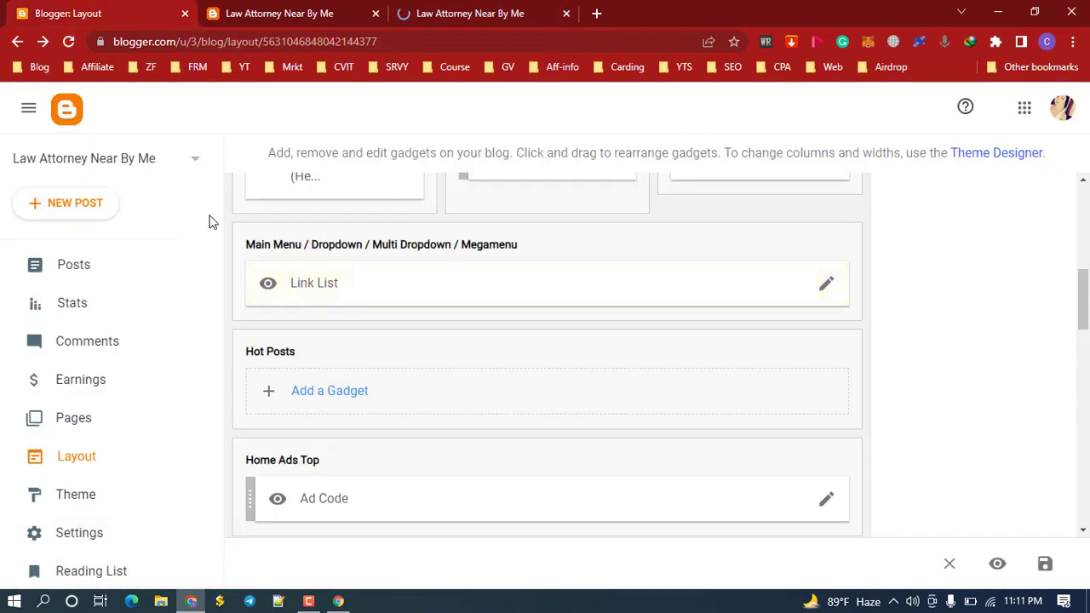
left_click(61, 282)
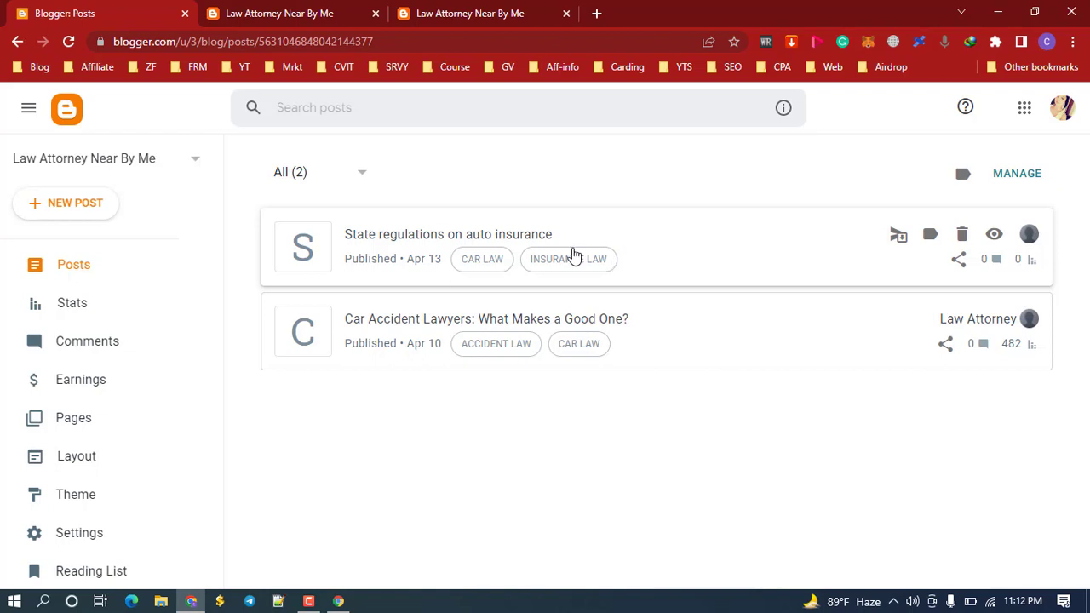
left_click(436, 10)
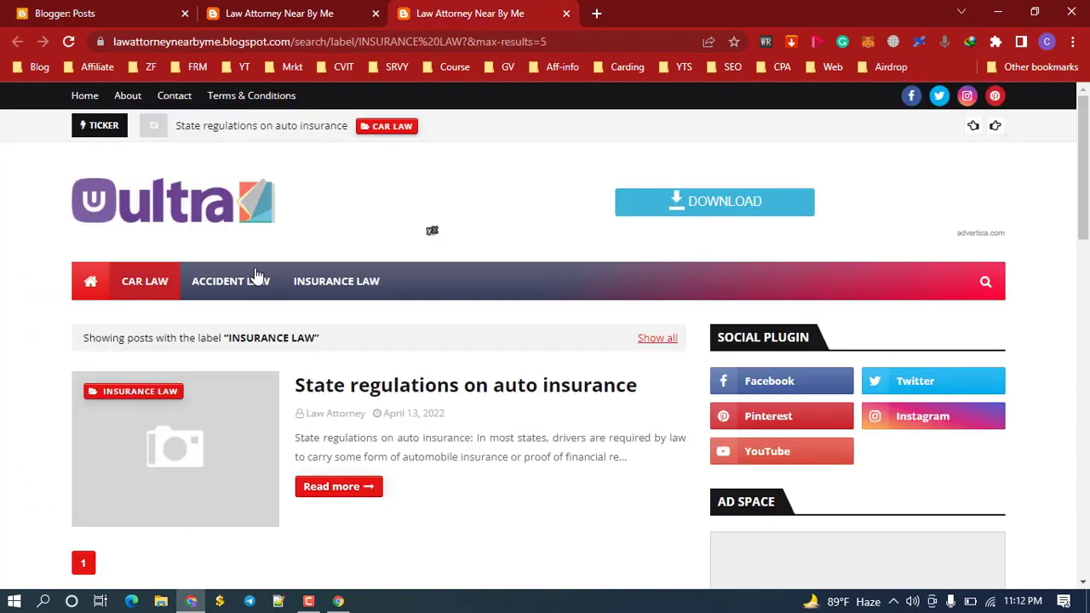
left_click(110, 10)
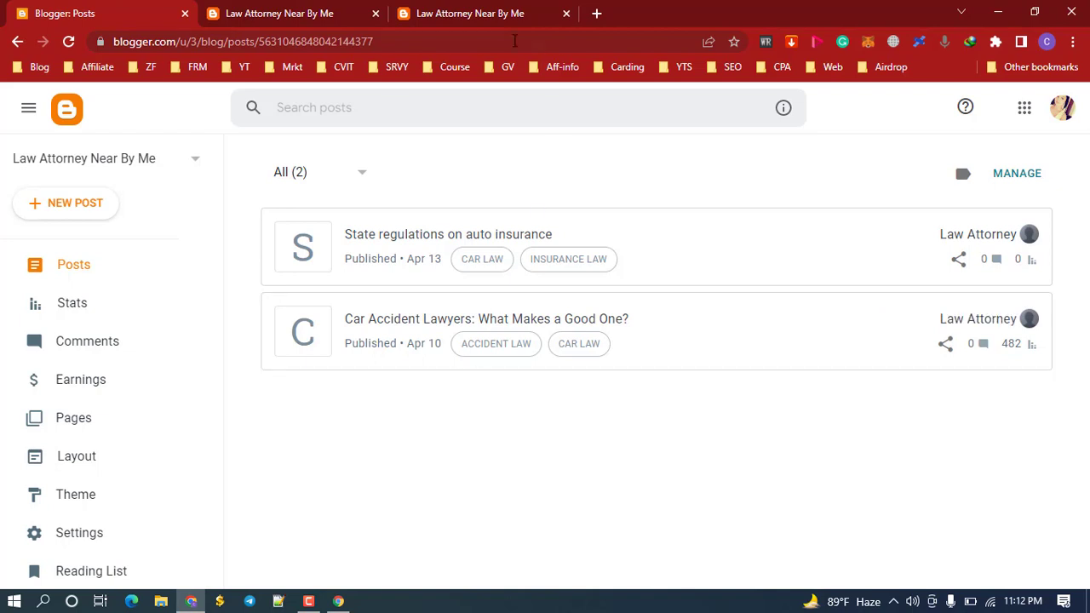
Review the blog homepage from the header down to the footer and return to its beginning
left_click(300, 6)
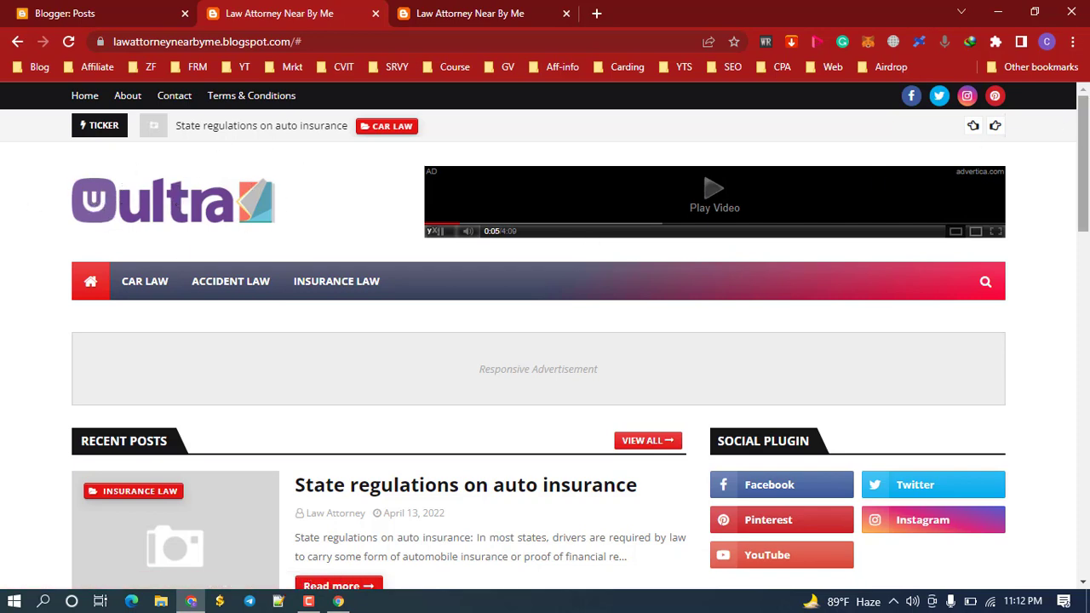
left_click_drag(1086, 120, 1087, 480)
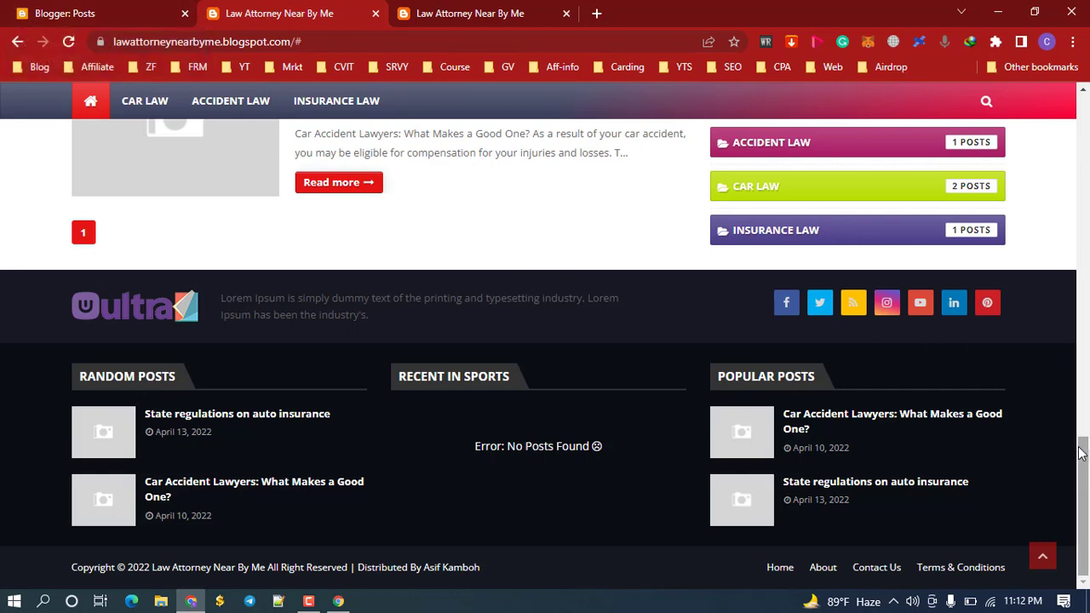
left_click(1040, 563)
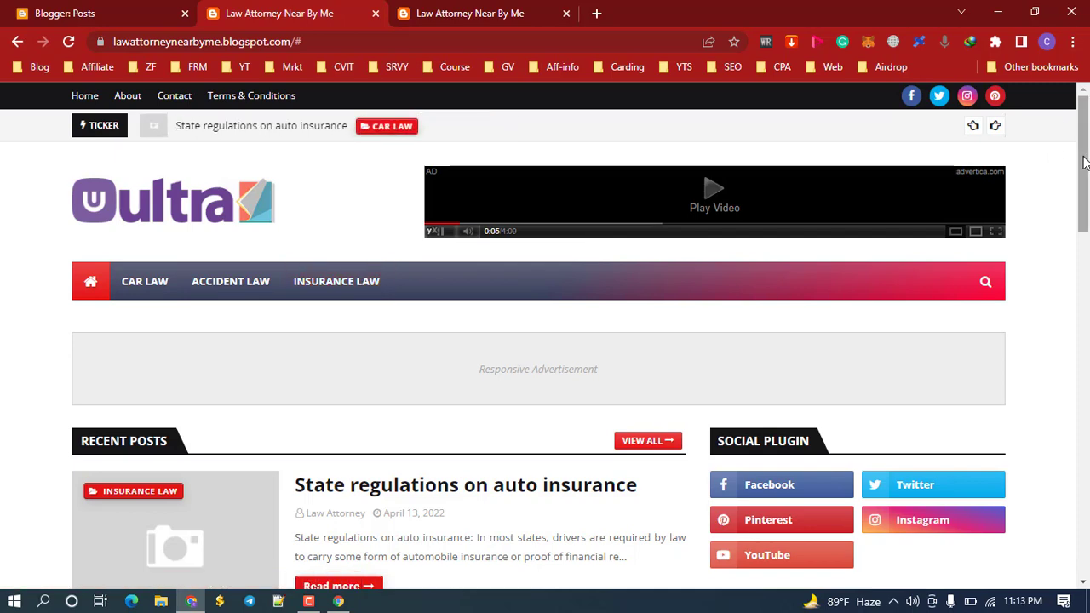
mouse_move(1083, 161)
left_mouse_down()
mouse_move(1084, 224)
mouse_move(1083, 151)
left_mouse_up()
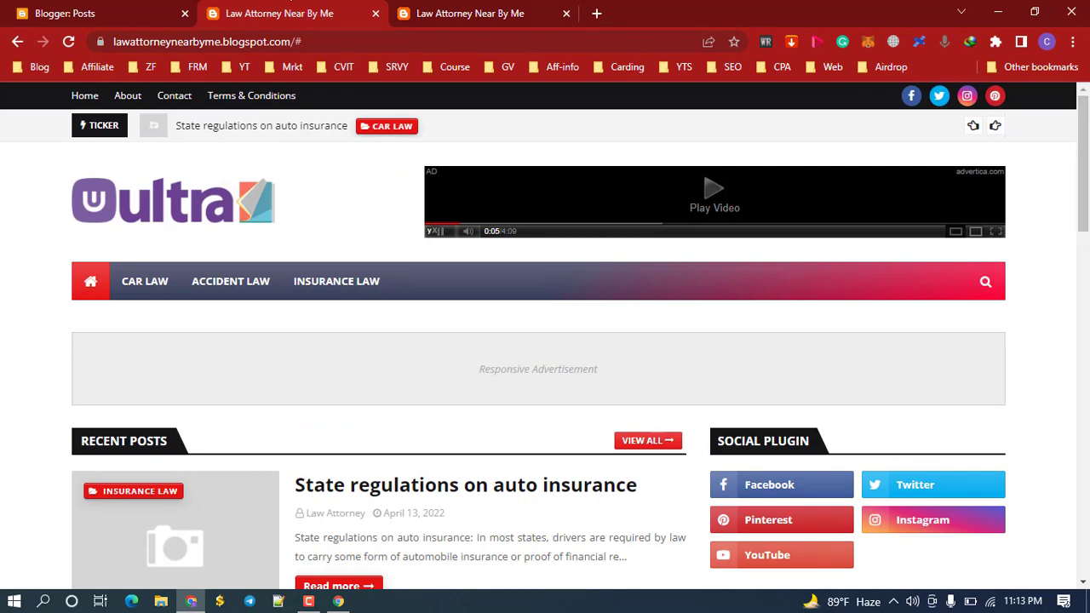
Open Google Search Console from the blog's Crawlers and indexing settings and go to its Sitemaps page
left_click(80, 8)
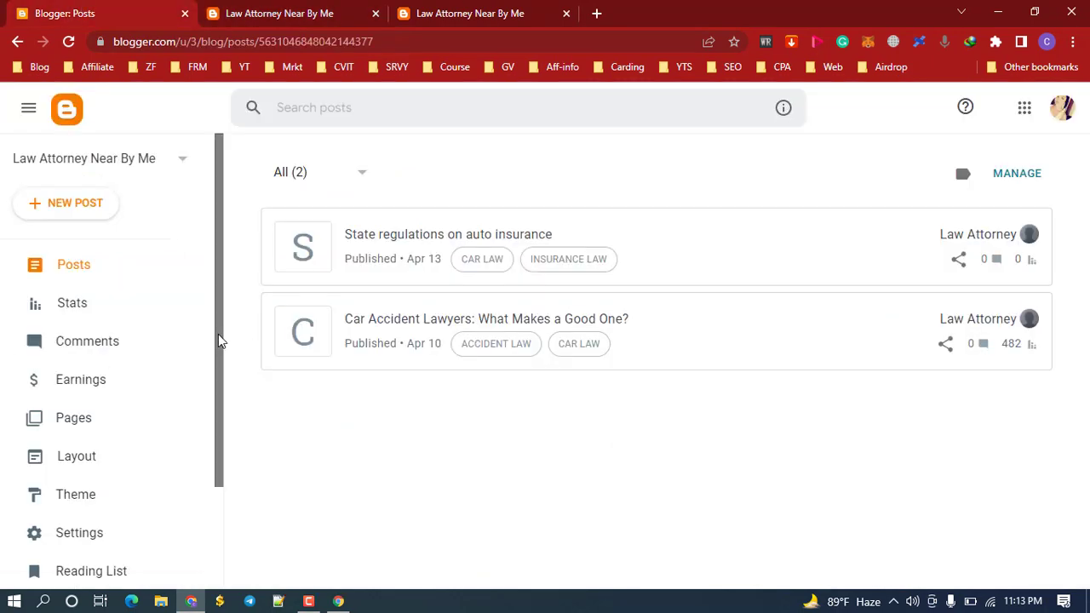
left_click_drag(218, 334, 223, 460)
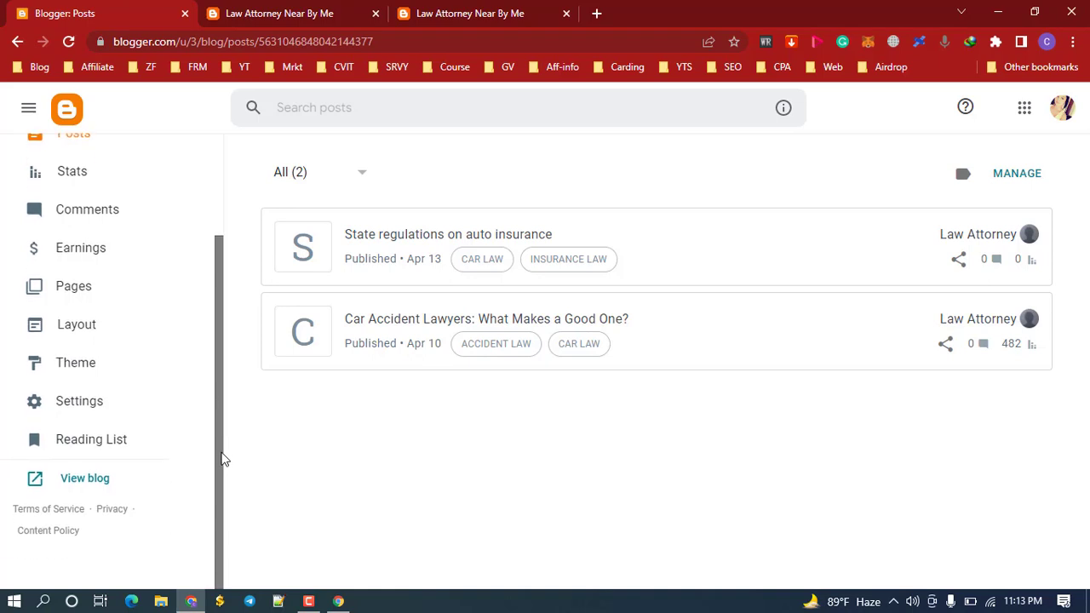
left_click(79, 401)
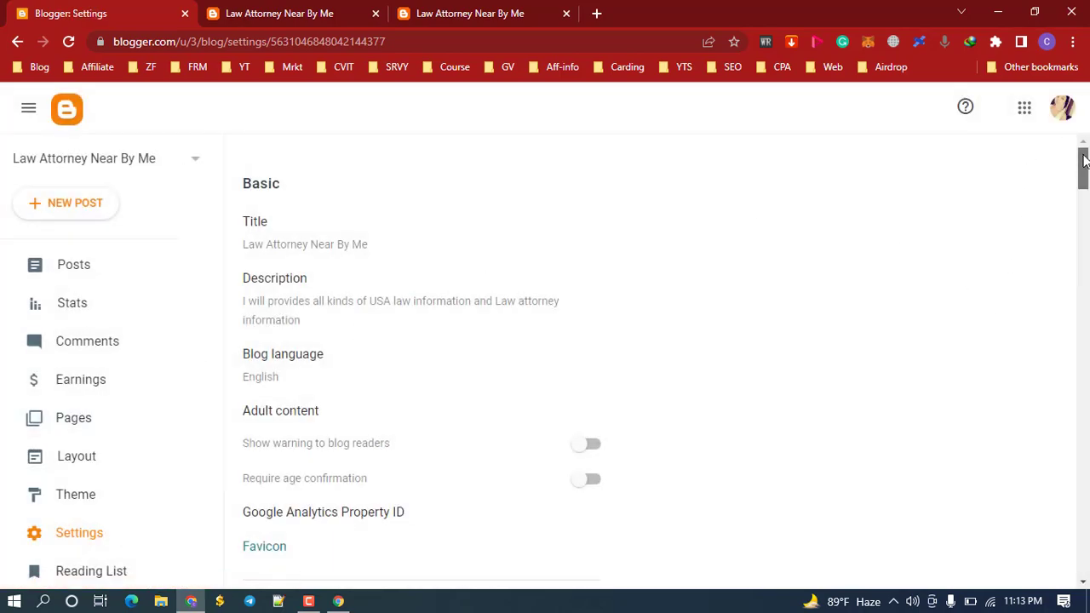
left_click_drag(1083, 163, 1086, 464)
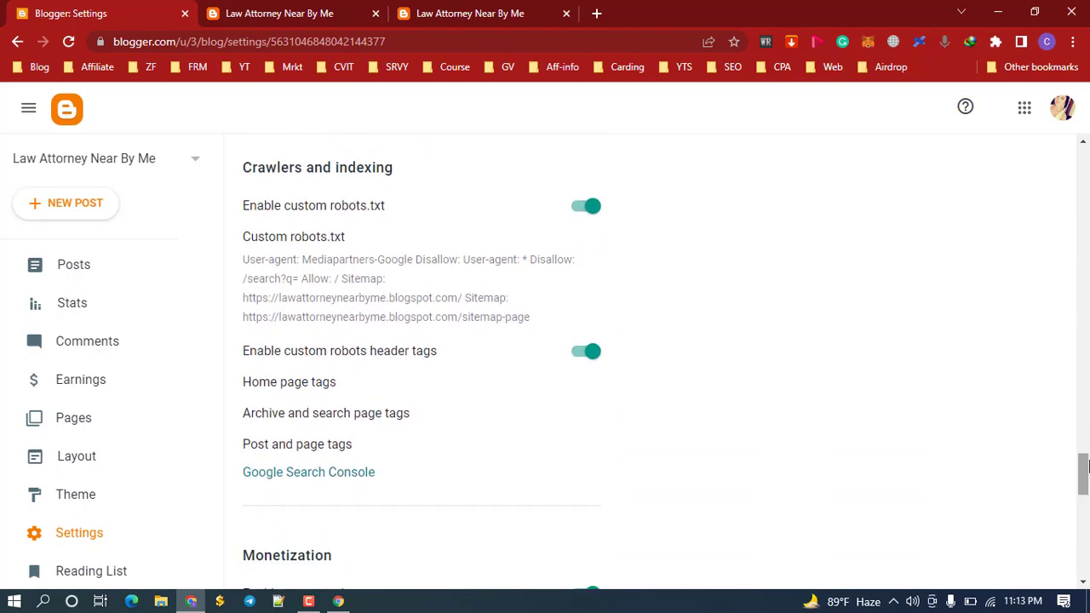
left_click(318, 475)
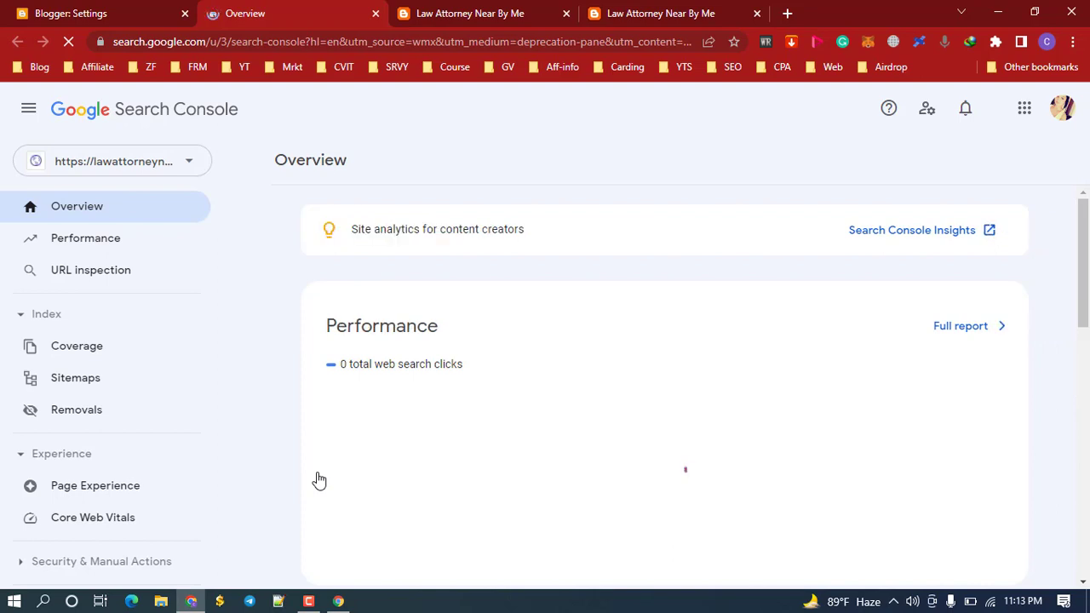
left_click(61, 384)
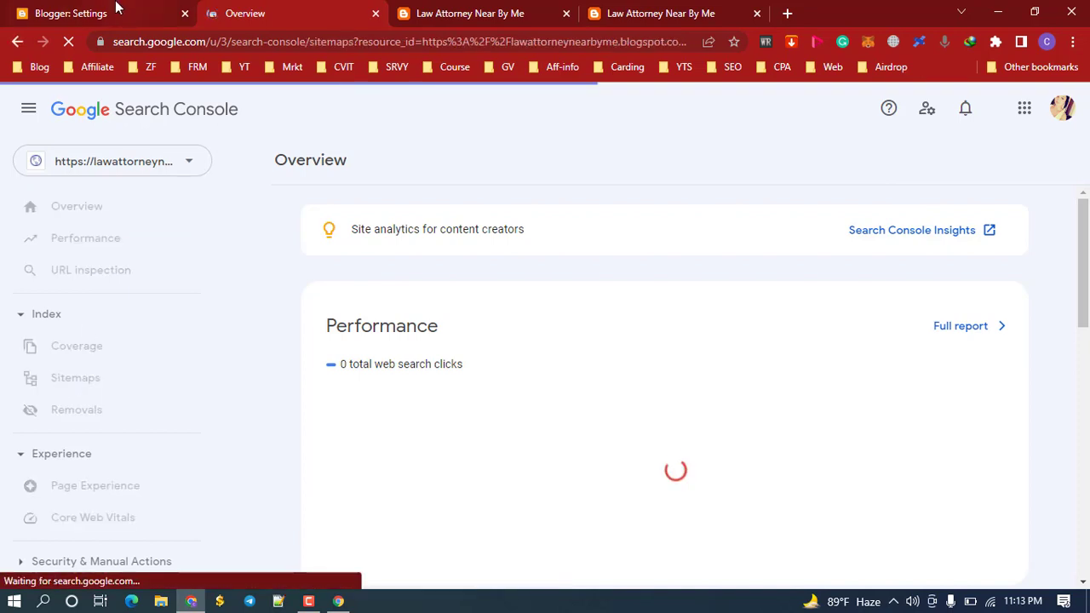
Copy the full sitemap-pages.xml URL from Blogger's custom robots.txt and submit it as a sitemap in Search Console
left_click(116, 10)
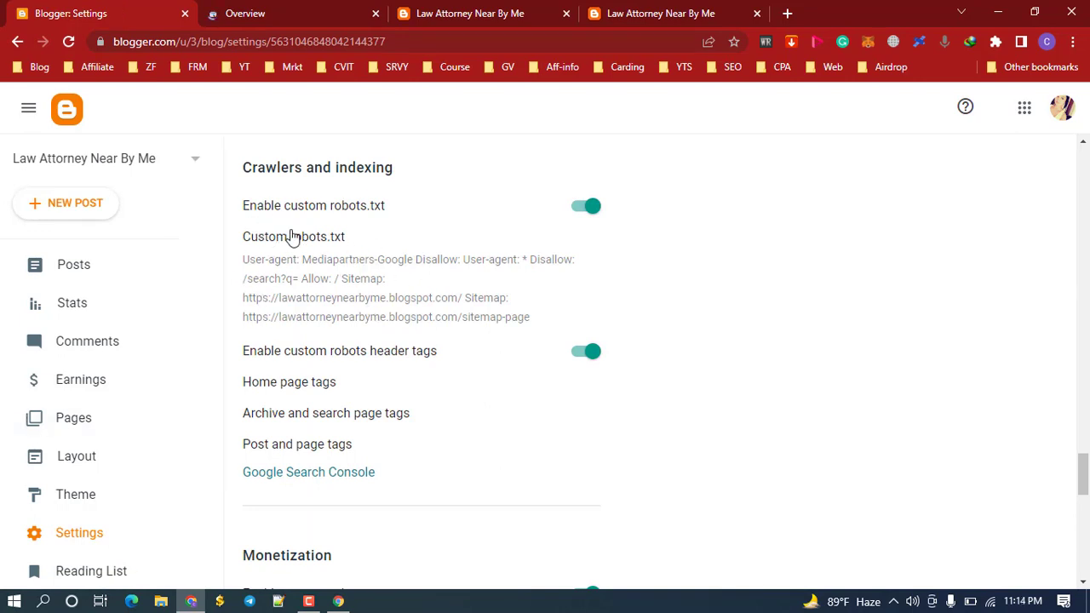
left_click(359, 289)
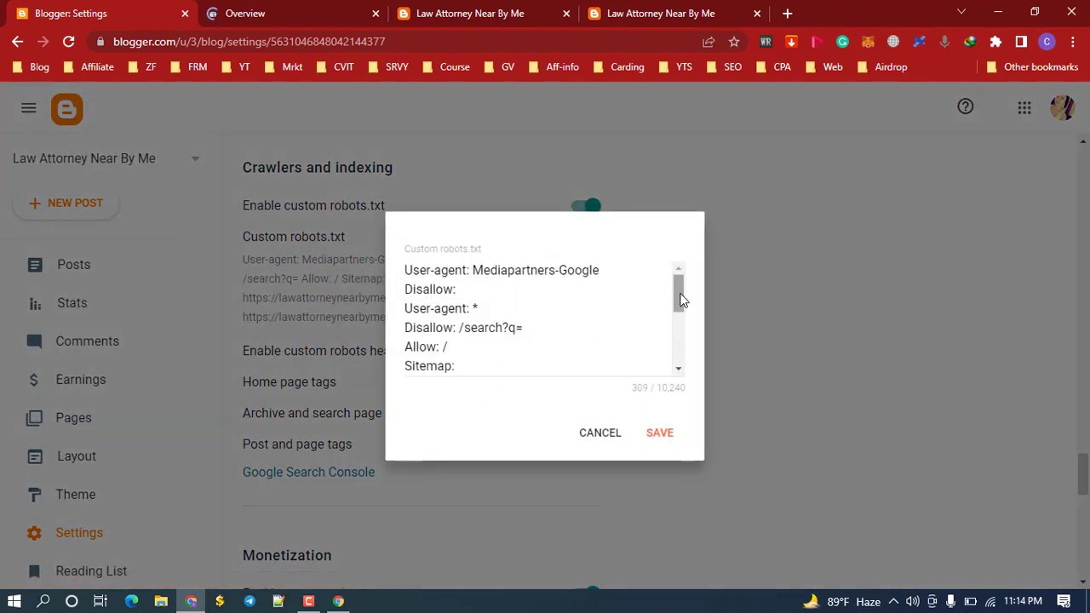
mouse_move(686, 332)
left_mouse_down()
mouse_move(678, 323)
mouse_move(680, 339)
left_mouse_up()
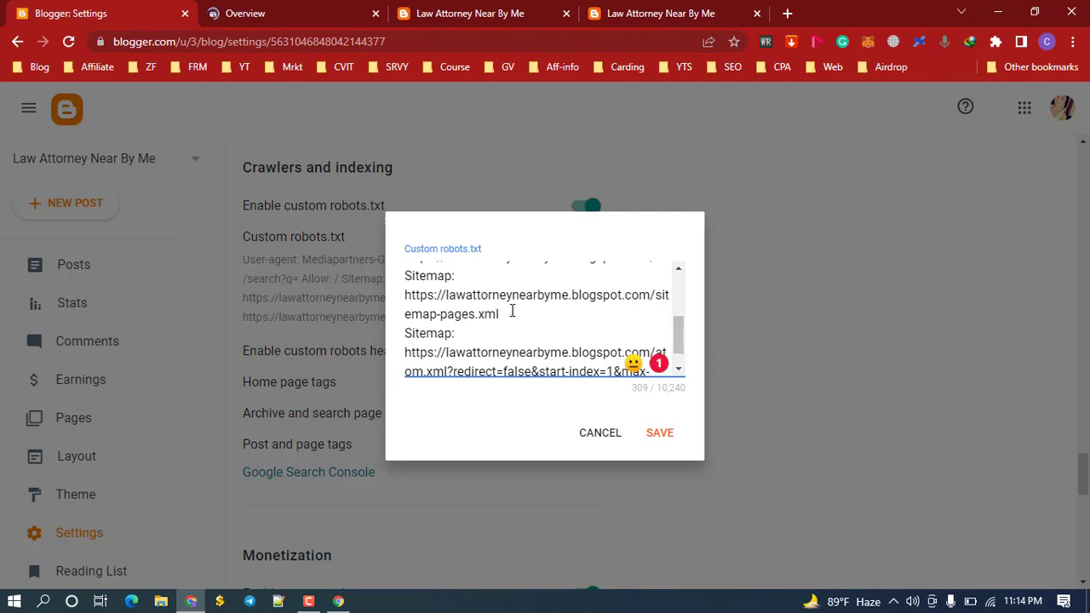
triple_click(438, 294)
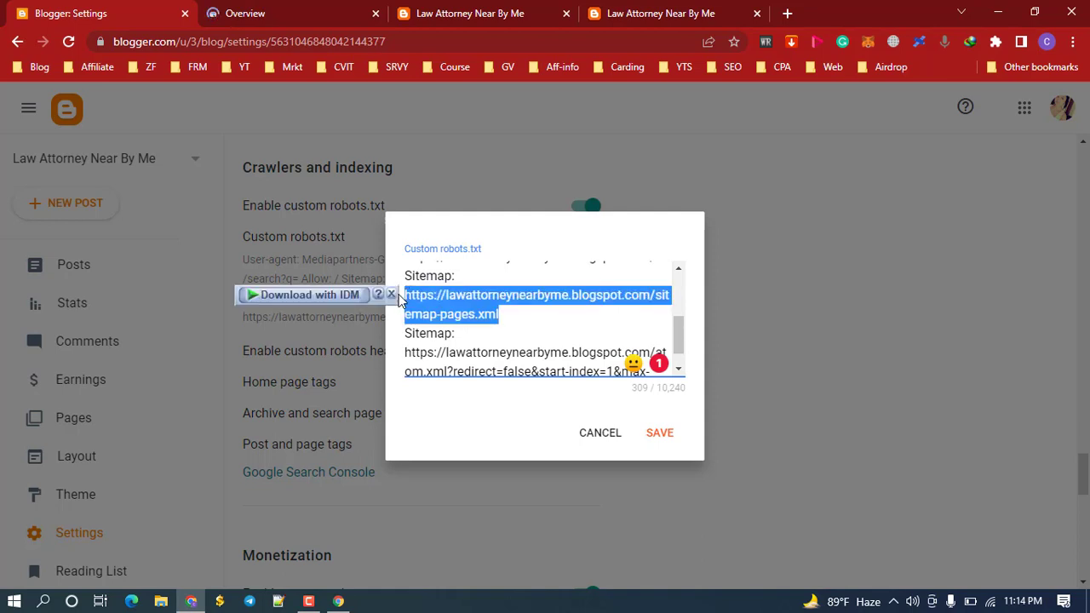
left_click(324, 10)
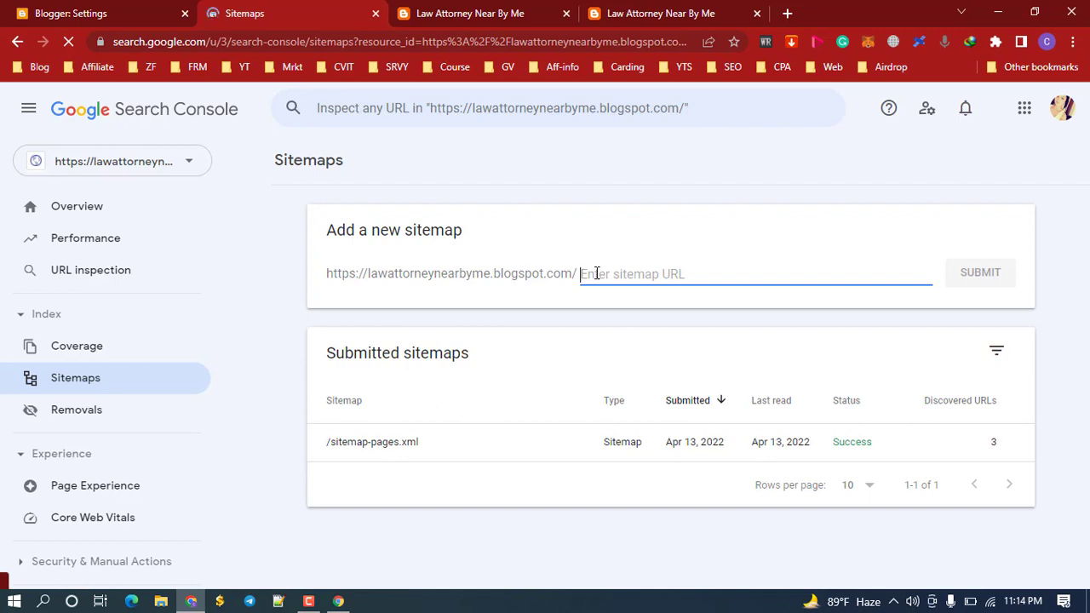
key("ctrl+v")
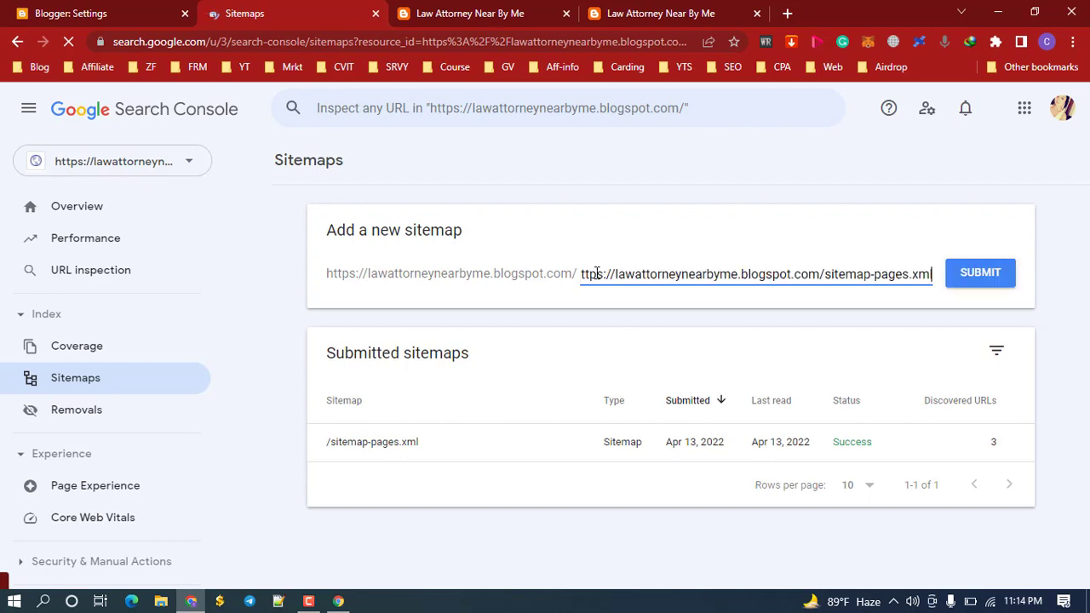
left_click(980, 270)
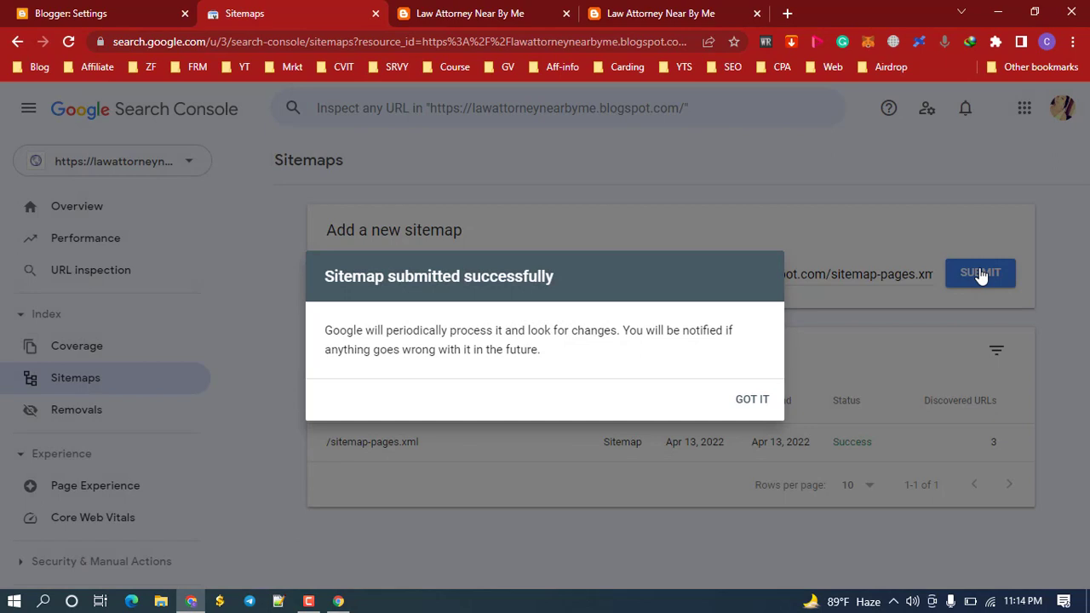
left_click(752, 400)
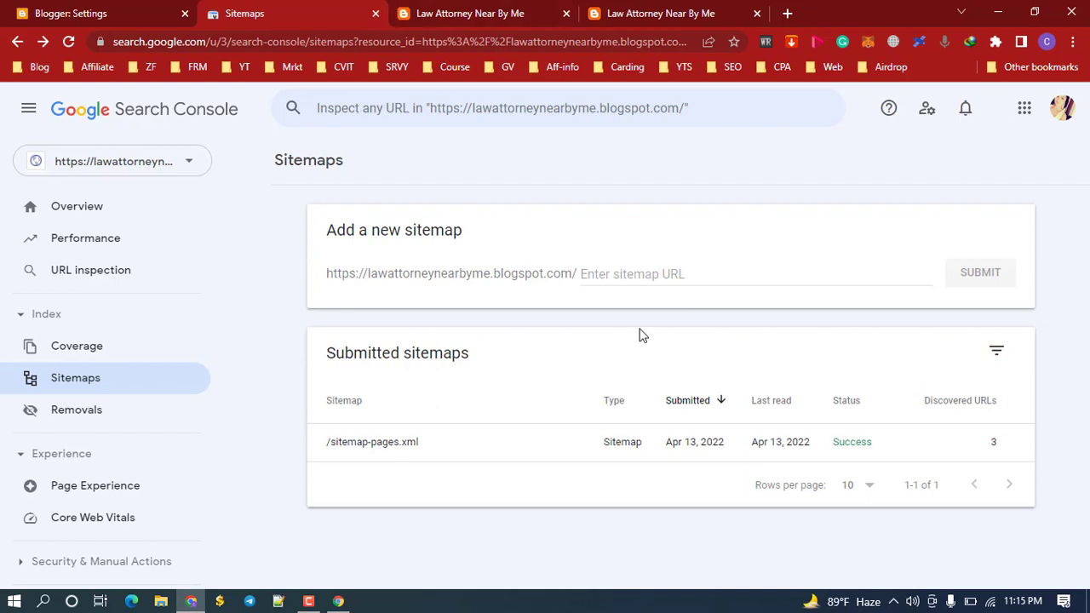
Copy only the path atom.xml?redirect=false&start-index=1&max-results=500 from the custom robots.txt and submit it as a sitemap in Search Console
left_click(91, 10)
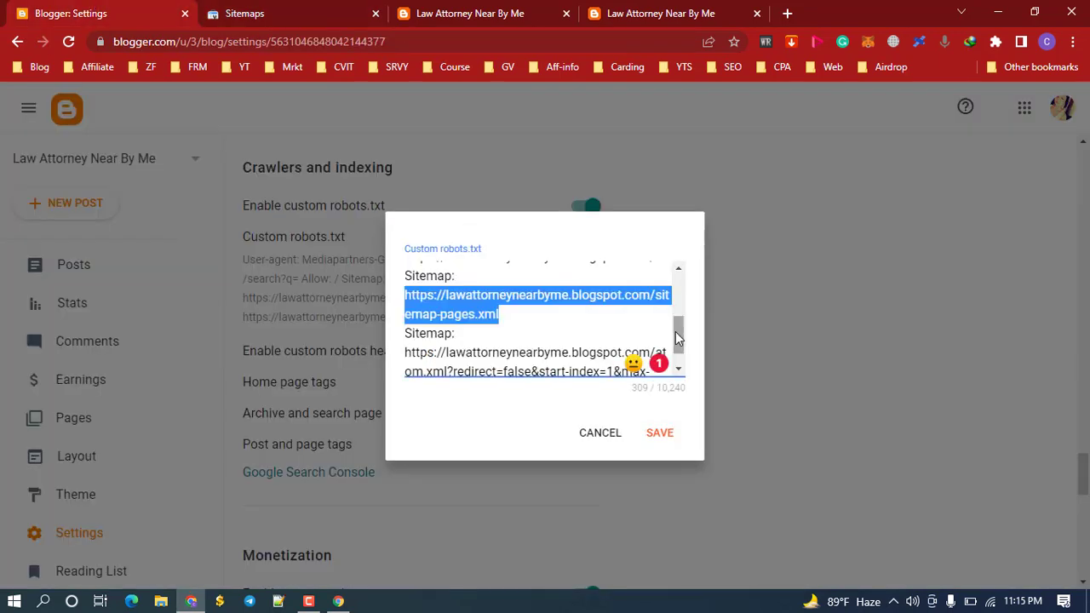
scroll(677, 334, "down", 1)
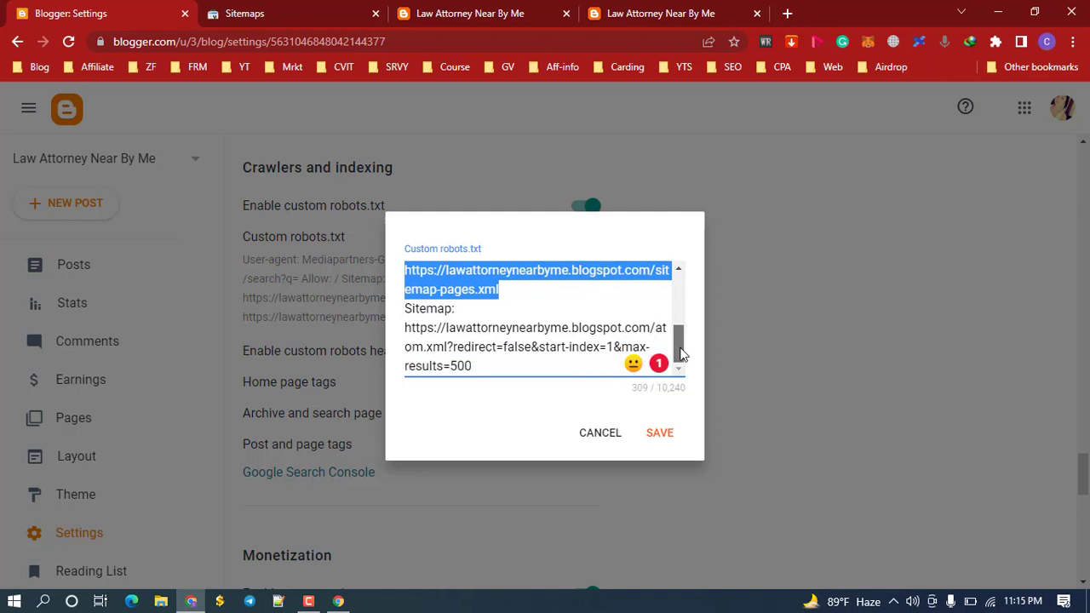
left_click(490, 365)
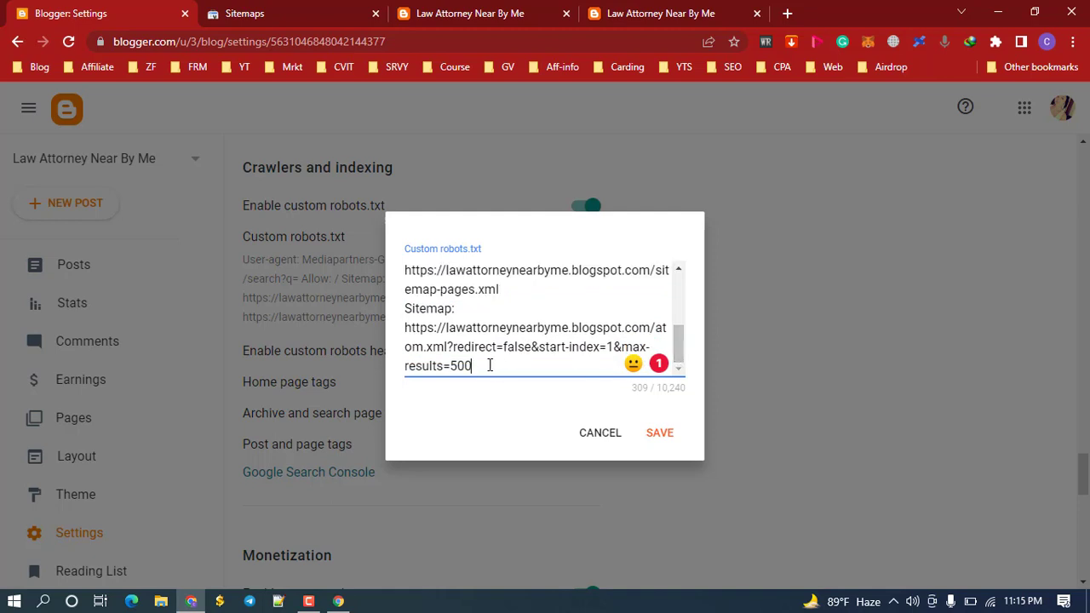
left_click_drag(478, 363, 655, 338)
key("ctrl+c")
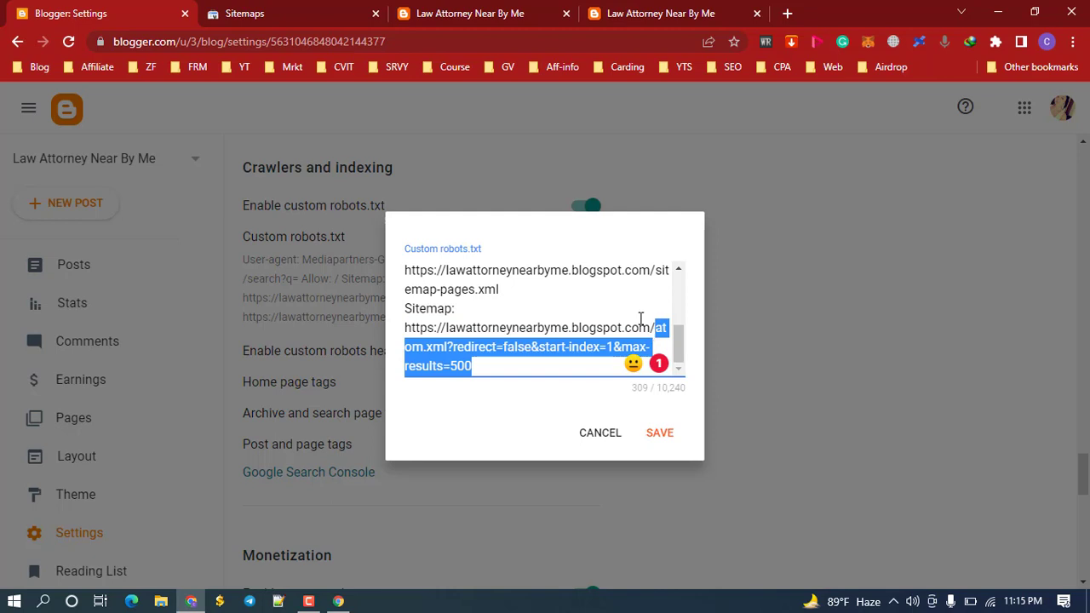
key("ctrl+Tab")
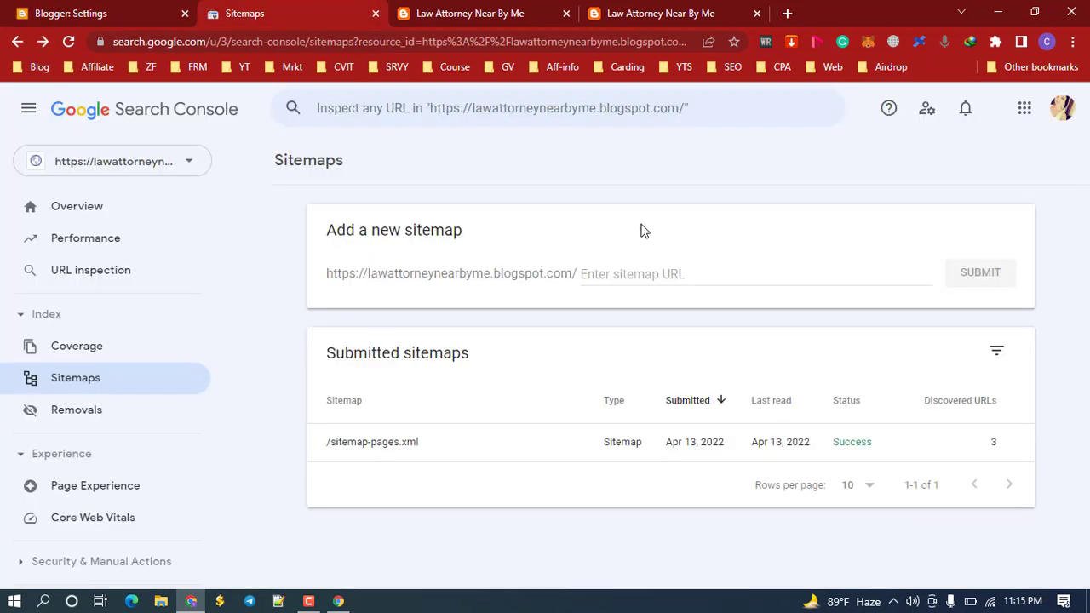
left_click(608, 268)
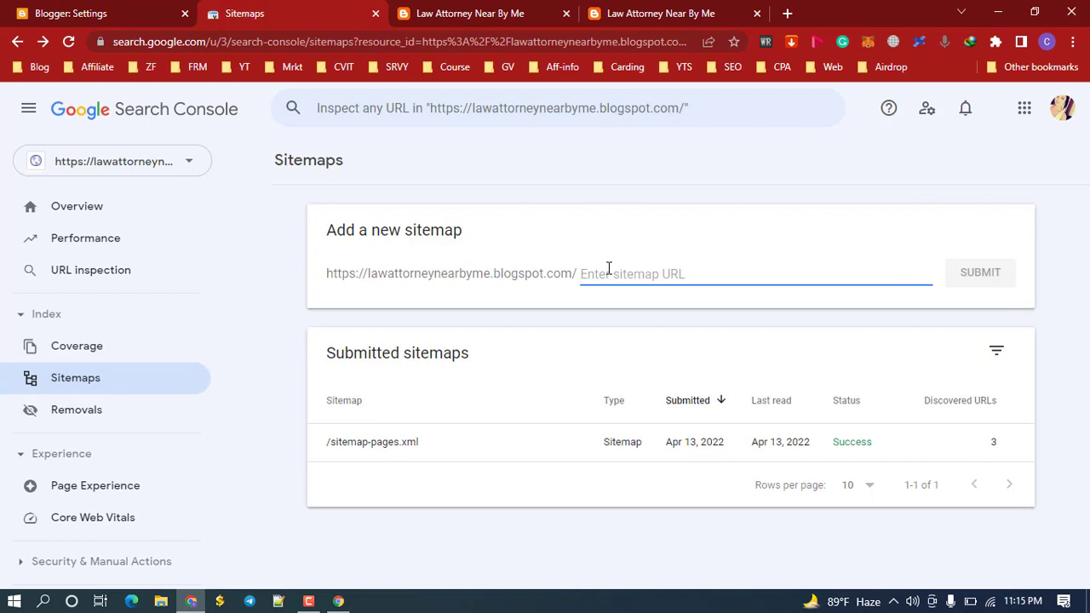
key("ctrl+v")
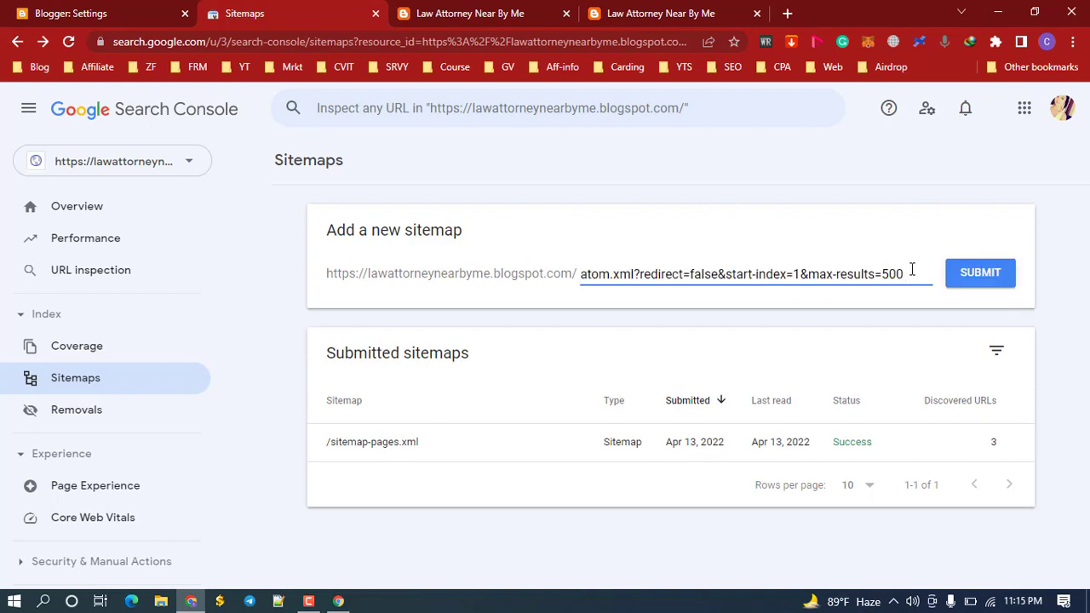
left_click(990, 284)
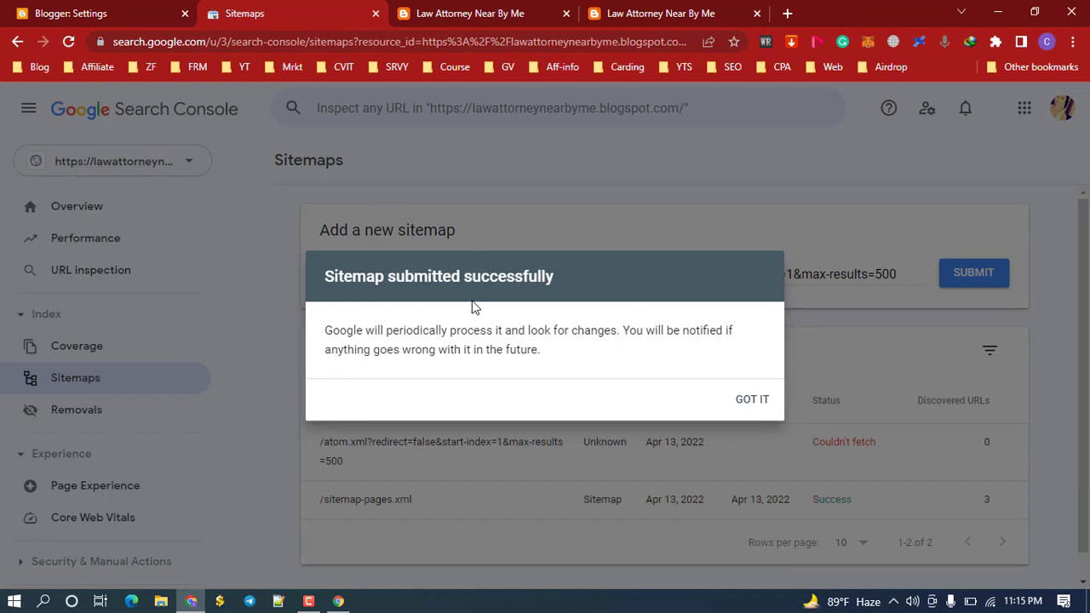
left_click(749, 406)
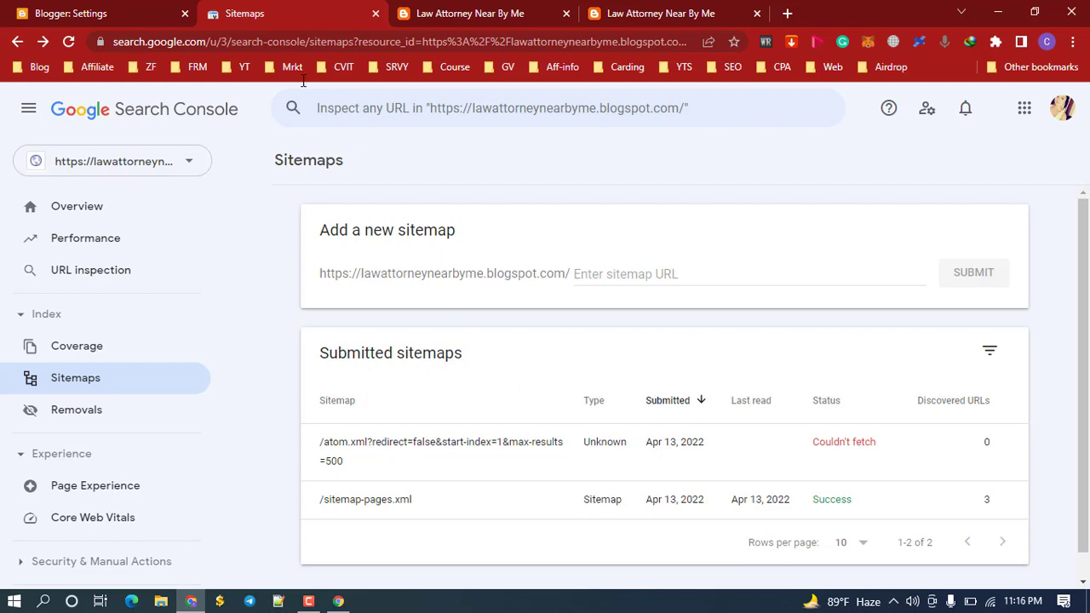
Copy the complete atom.xml sitemap URL, including the blog domain, from the custom robots.txt and submit it in Search Console
left_click(75, 12)
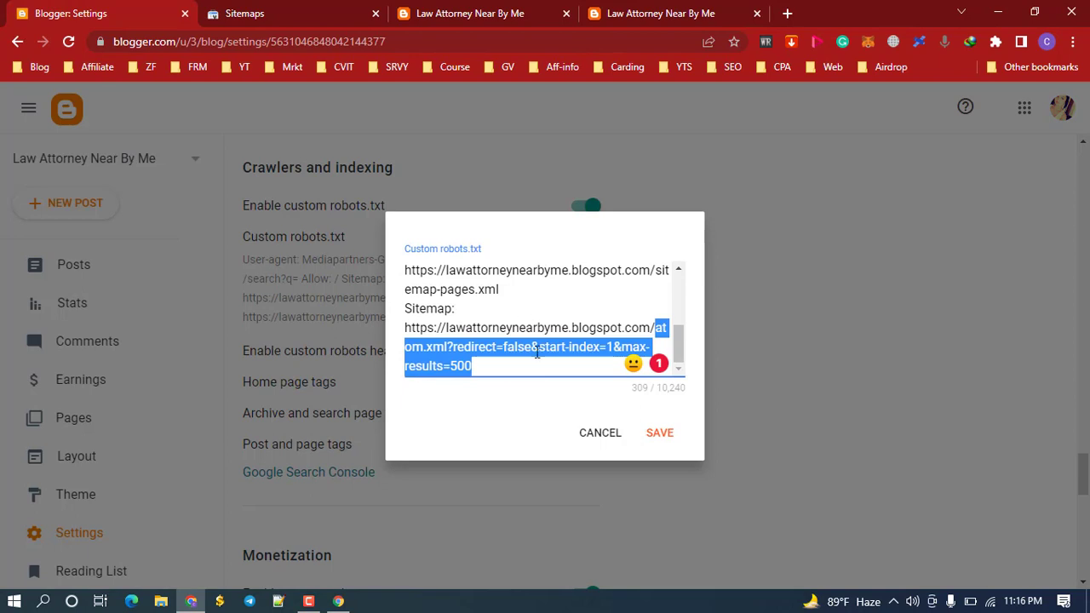
left_click(482, 366)
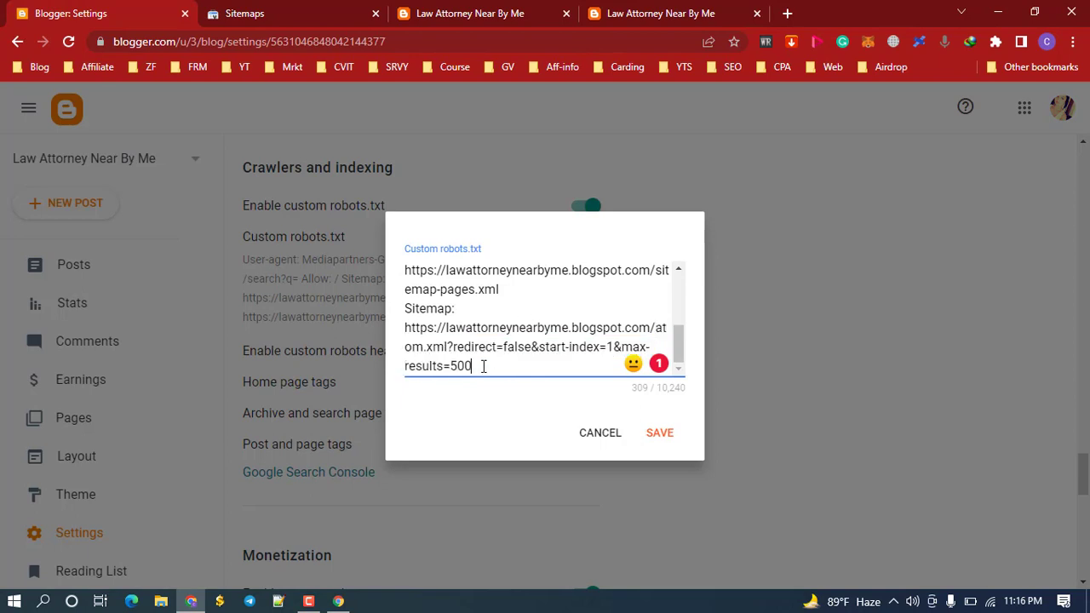
left_click_drag(481, 366, 397, 331)
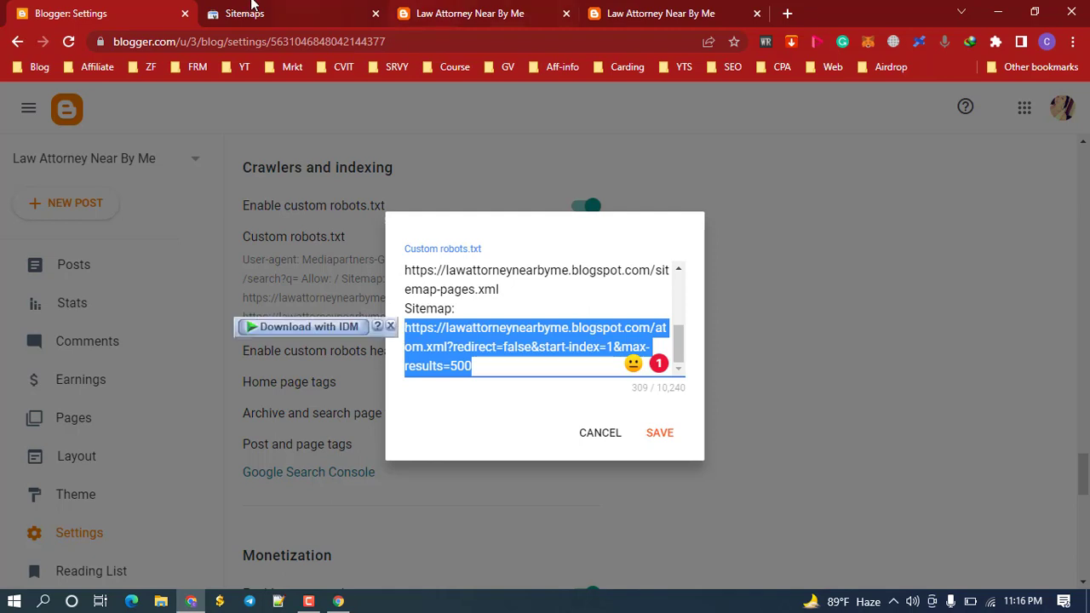
left_click(246, 12)
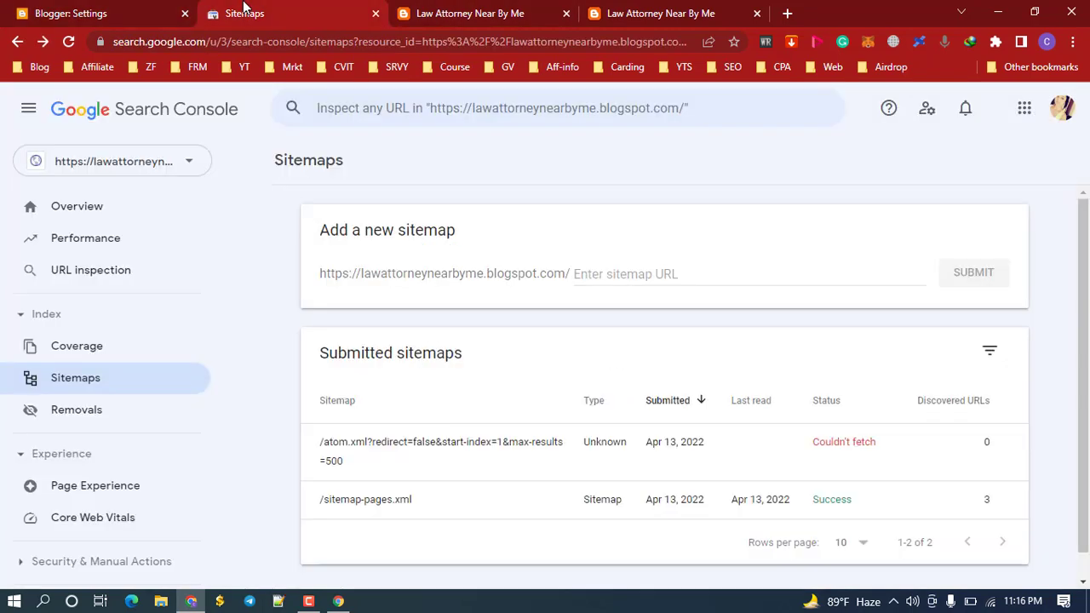
left_click(603, 268)
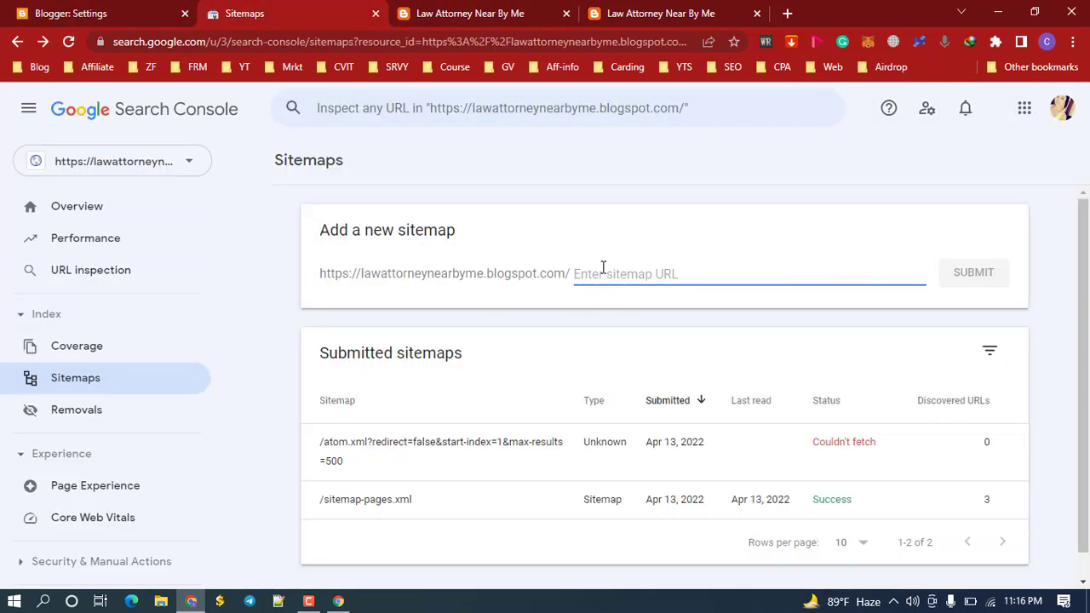
key("ctrl+v")
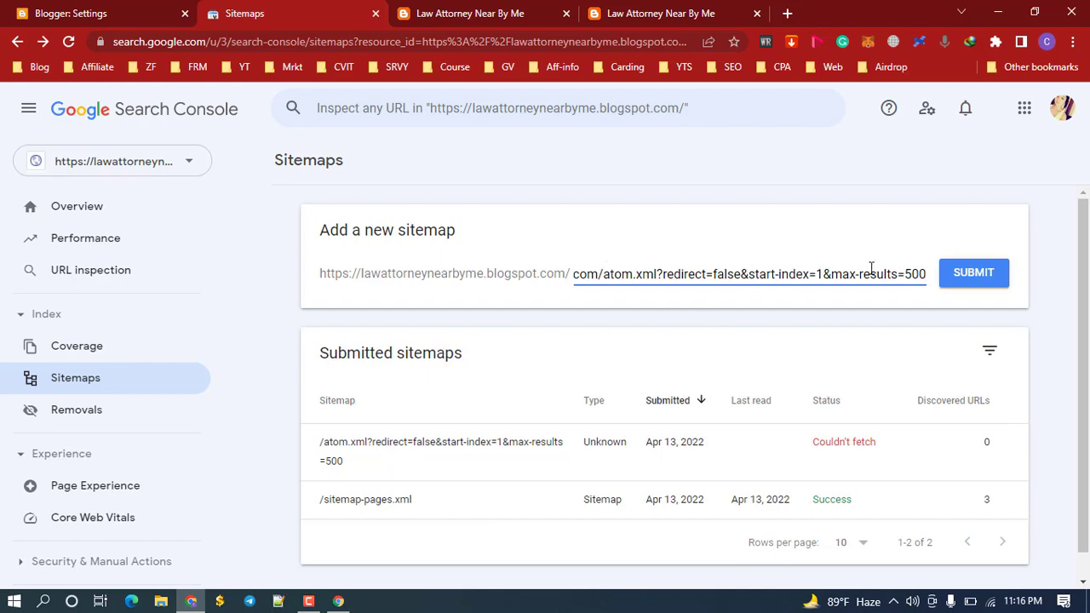
left_click(983, 277)
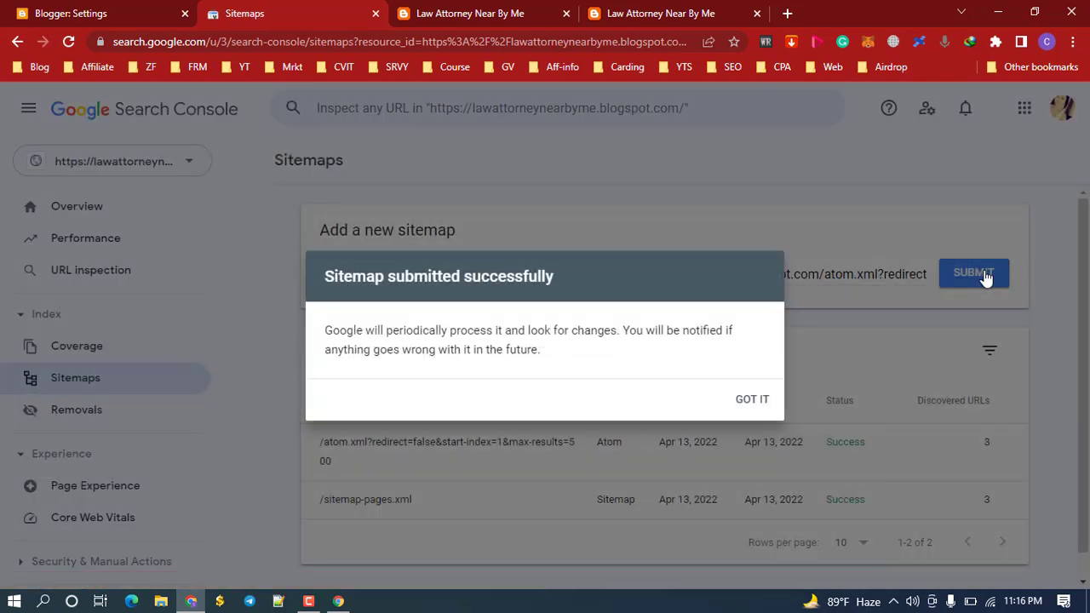
left_click(748, 400)
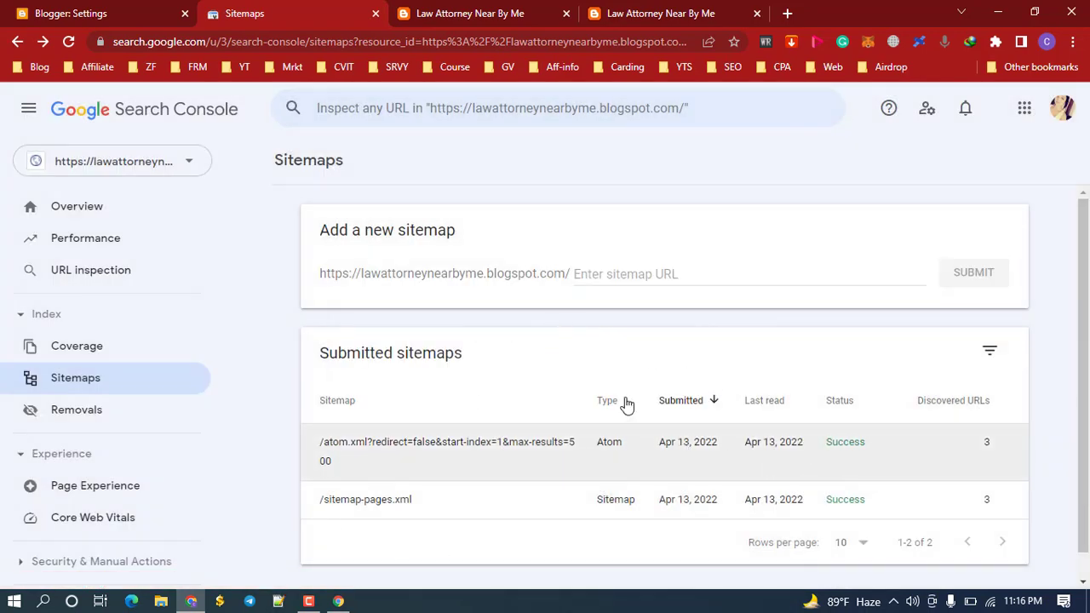
Return to the Blogger settings and save the custom robots.txt content
left_click(77, 12)
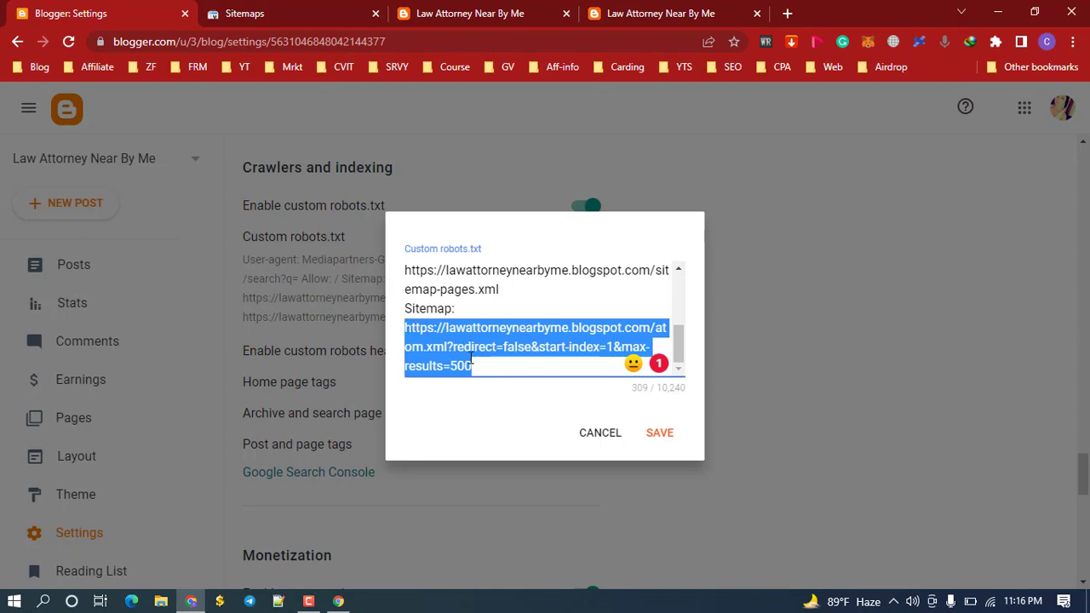
left_click(477, 369)
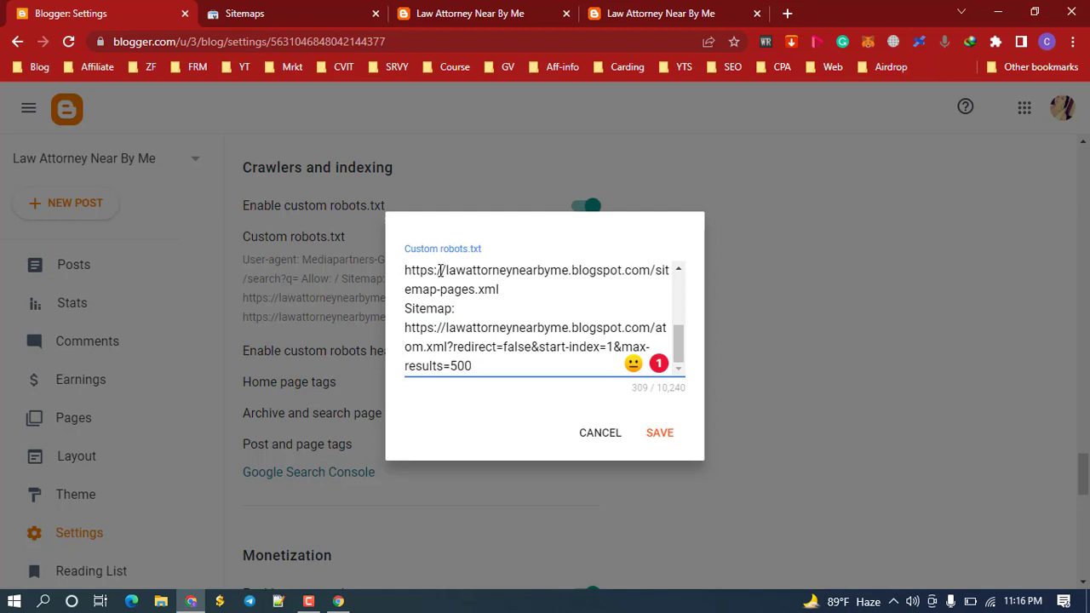
left_click(657, 439)
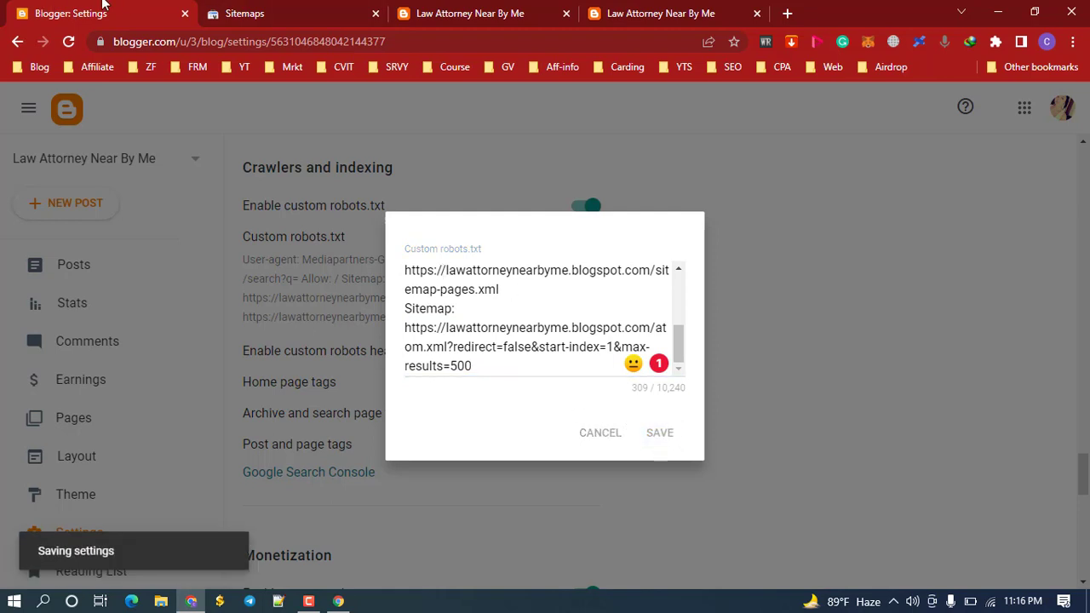
Open the Performance report in Search Console, dismiss its introductory tip, and look through the chart and queries table
left_click(265, 10)
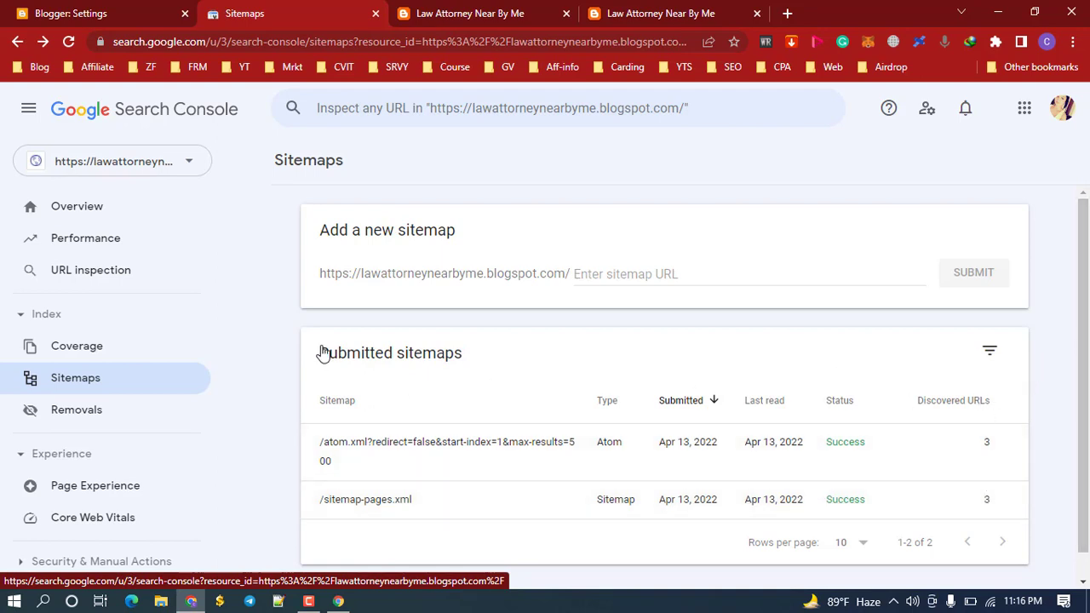
left_click(104, 247)
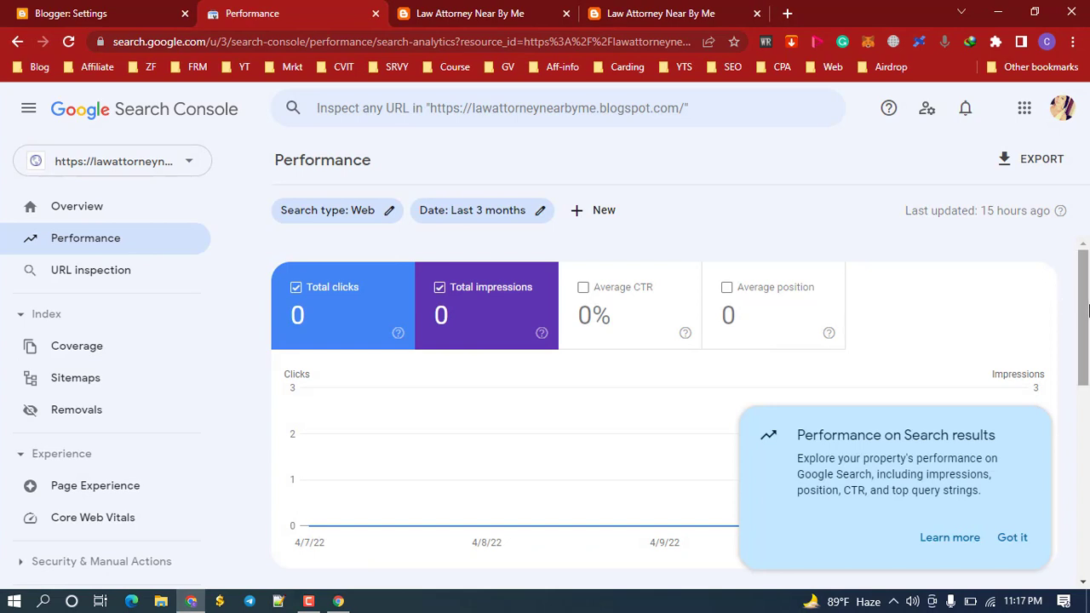
left_click_drag(1088, 312, 1088, 453)
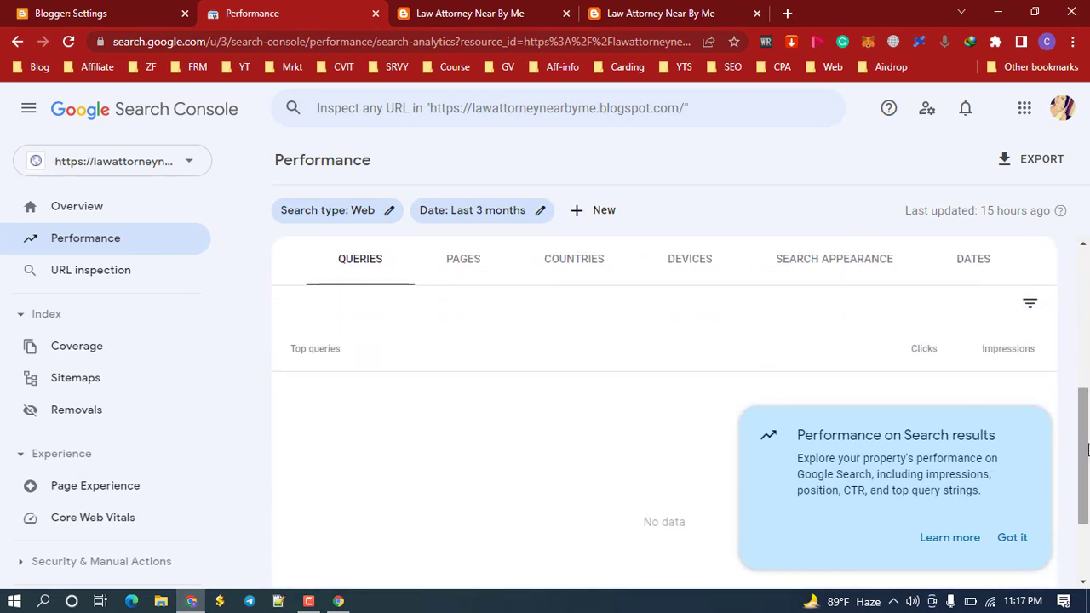
left_click(1013, 537)
scroll(1082, 449, "up", 1)
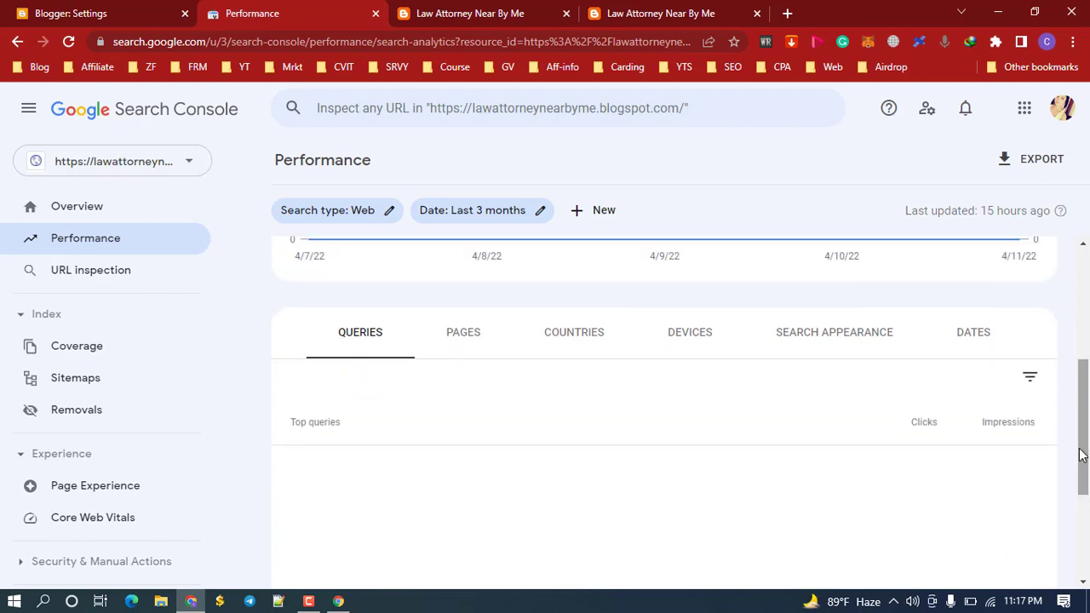
left_click(106, 277)
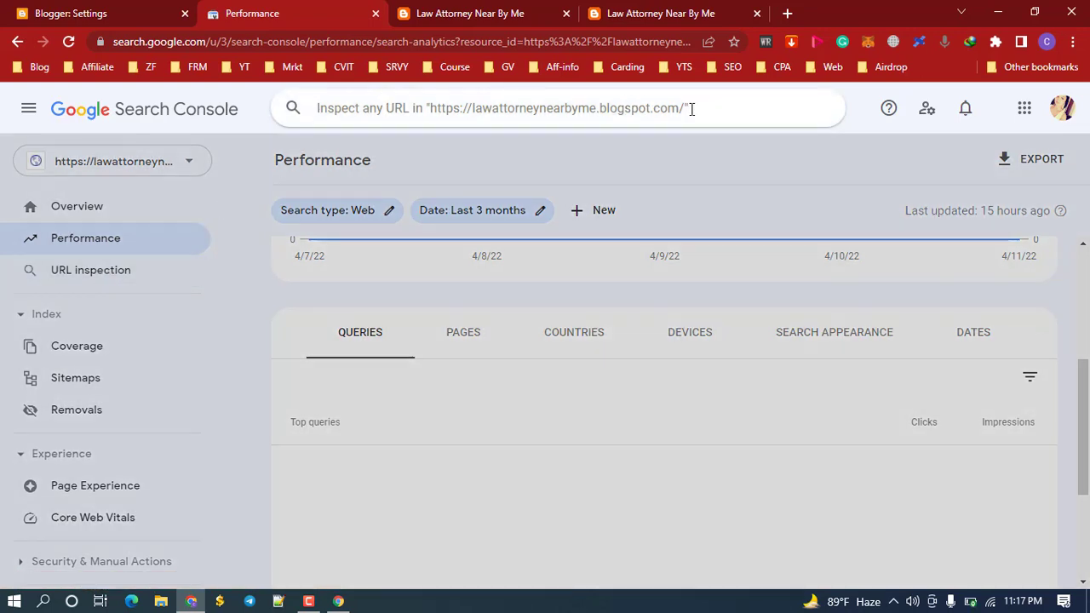
left_click(516, 7)
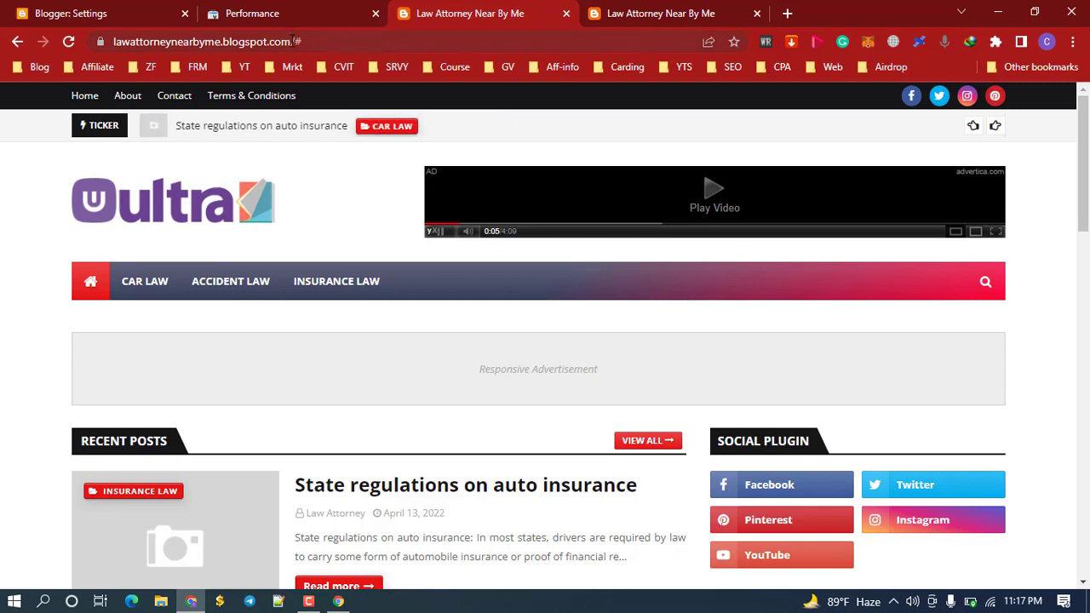
left_click(292, 40)
key("ctrl+c")
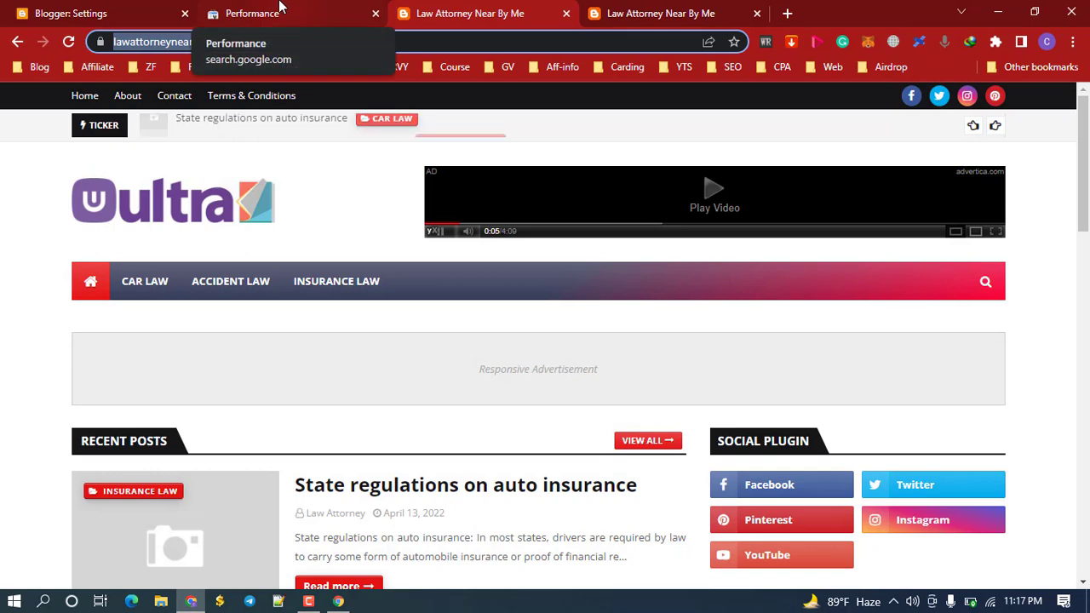
left_click(289, 17)
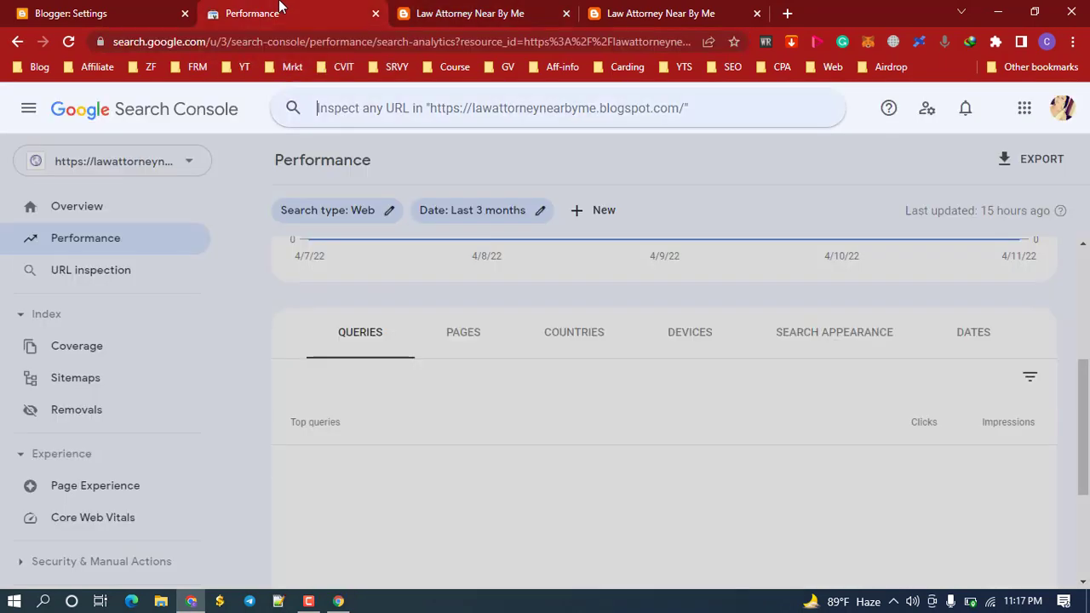
left_click(481, 109)
key("ctrl+v")
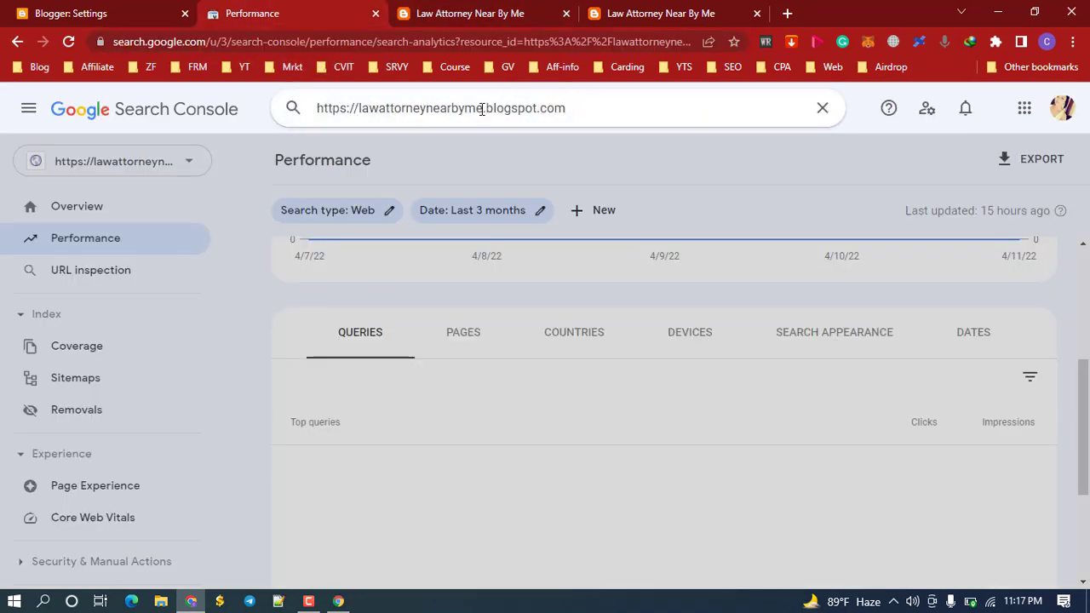
key("Return")
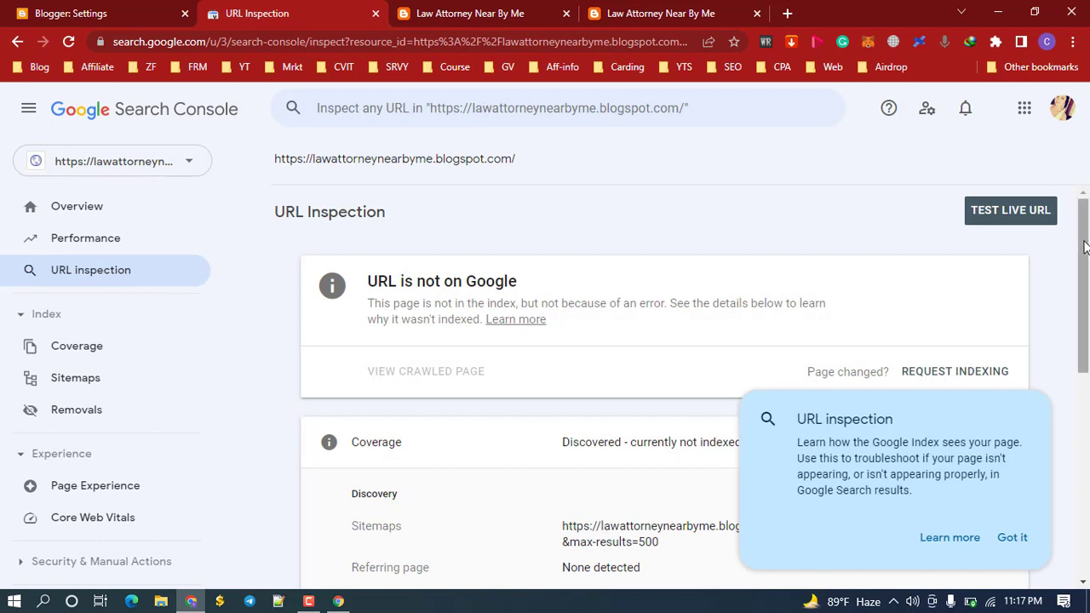
Dismiss the URL inspection tip, look over the coverage details, and request indexing for the homepage URL
scroll(1085, 273, "down", 1)
left_click_drag(1086, 272, 1088, 299)
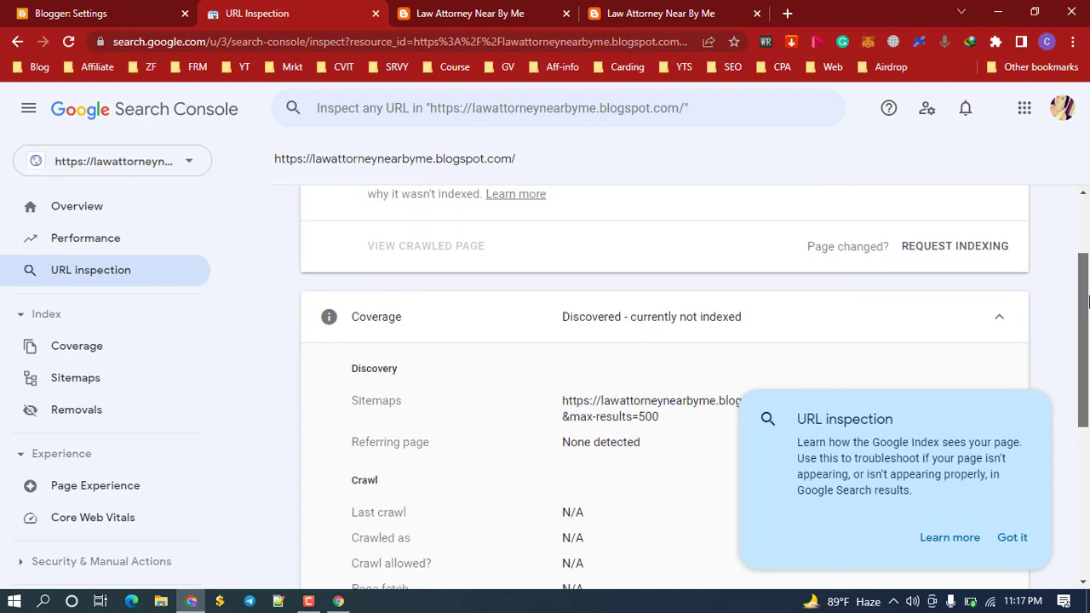
left_click(1011, 539)
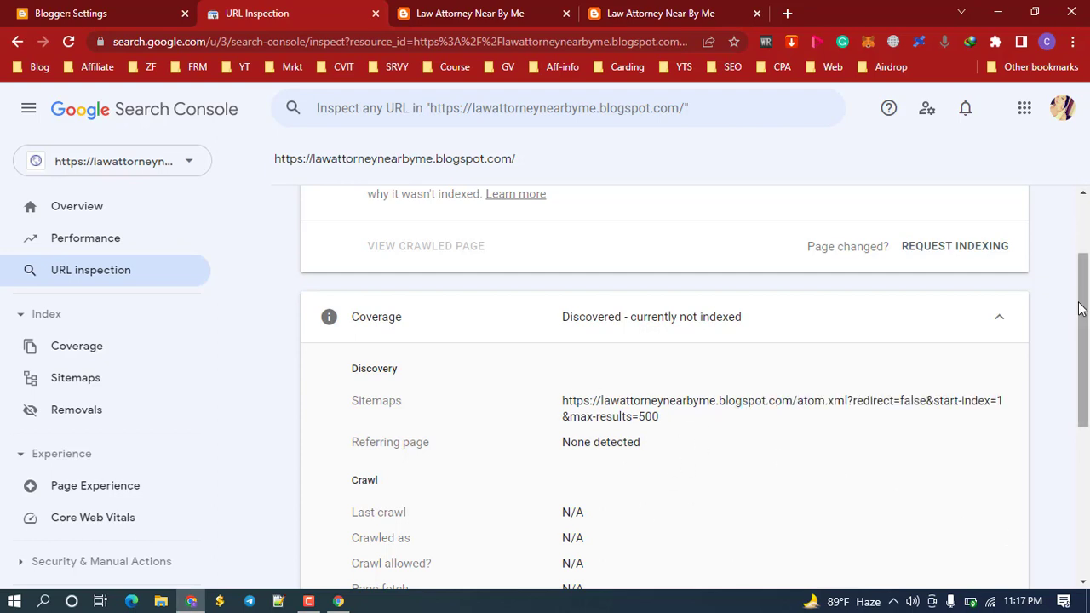
left_click_drag(1079, 308, 1078, 255)
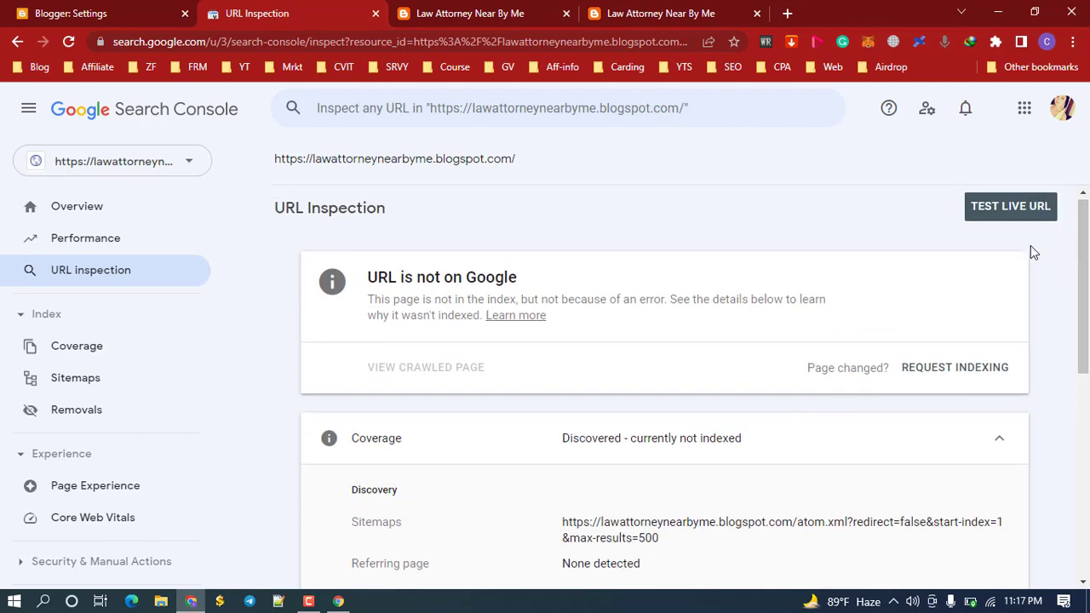
left_click(953, 370)
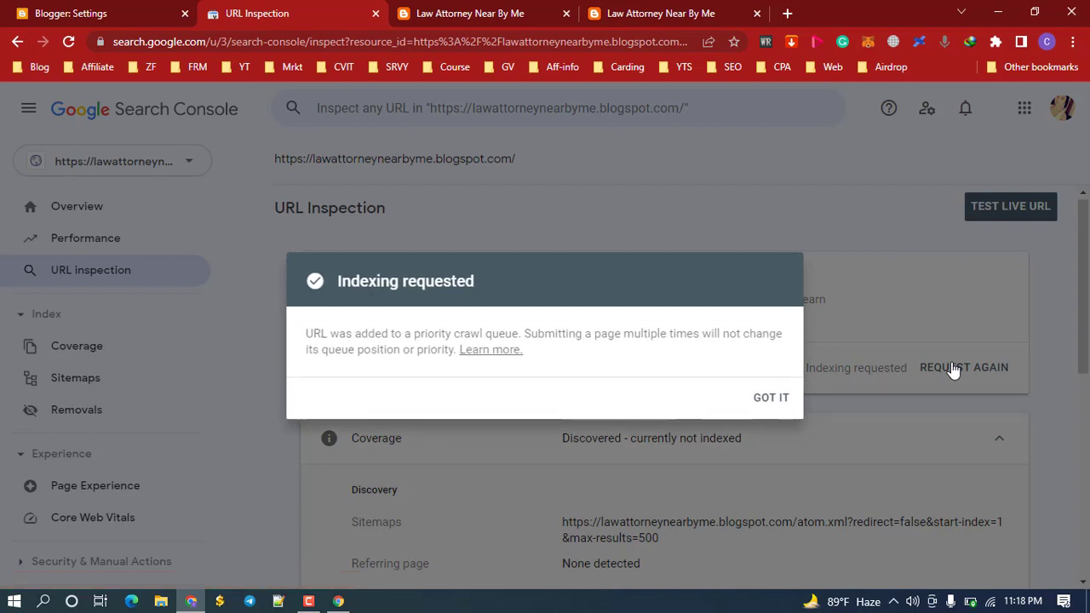
left_click(773, 398)
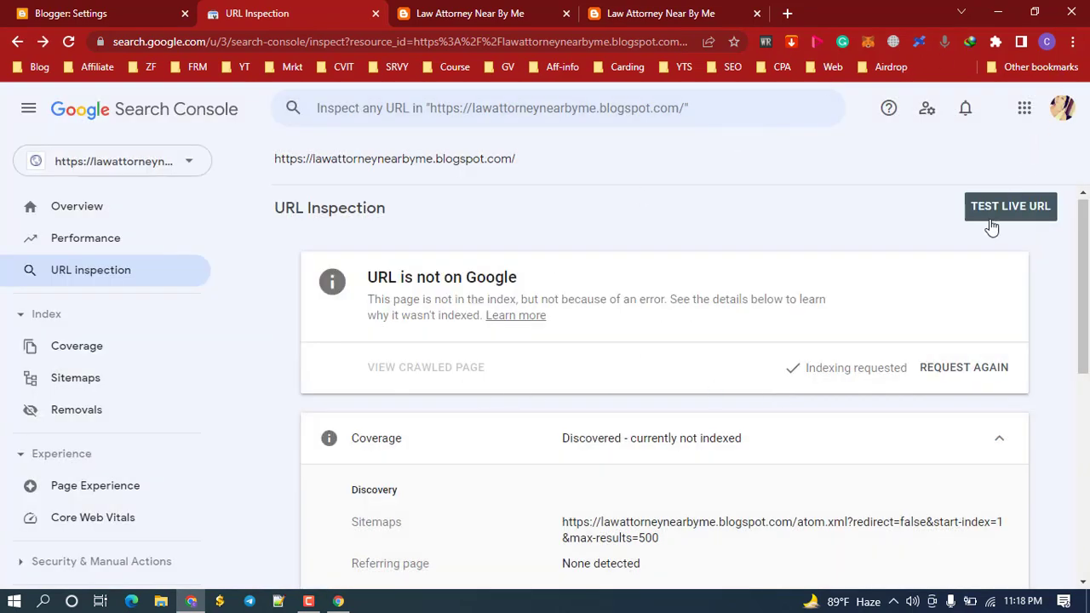
Start a live test of the homepage URL, and meanwhile open the blog post "State regulations on auto insurance" and select its address
left_click(998, 209)
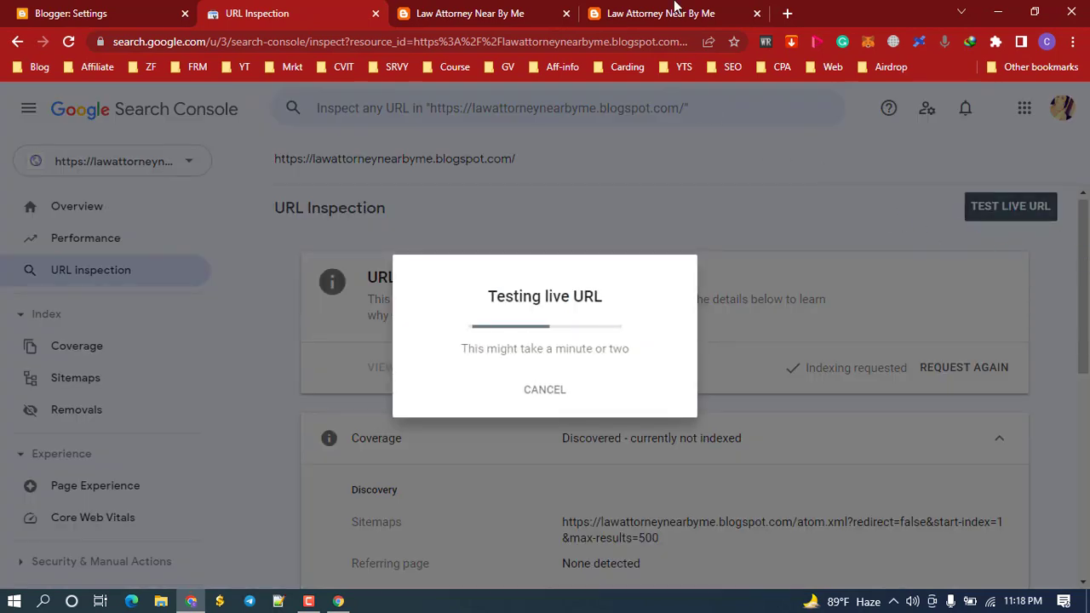
left_click(673, 8)
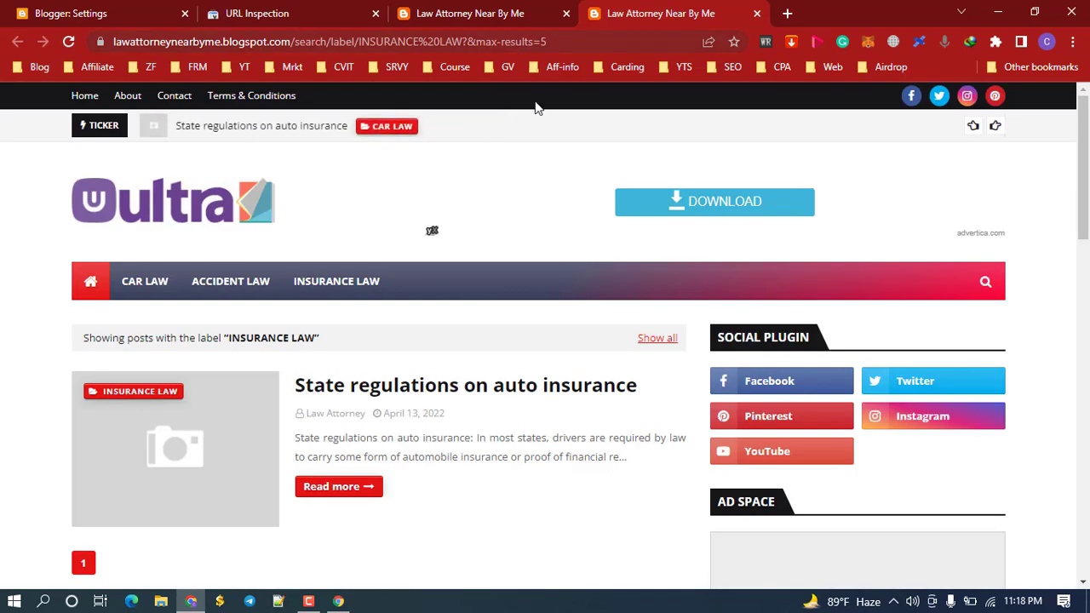
left_click(339, 387)
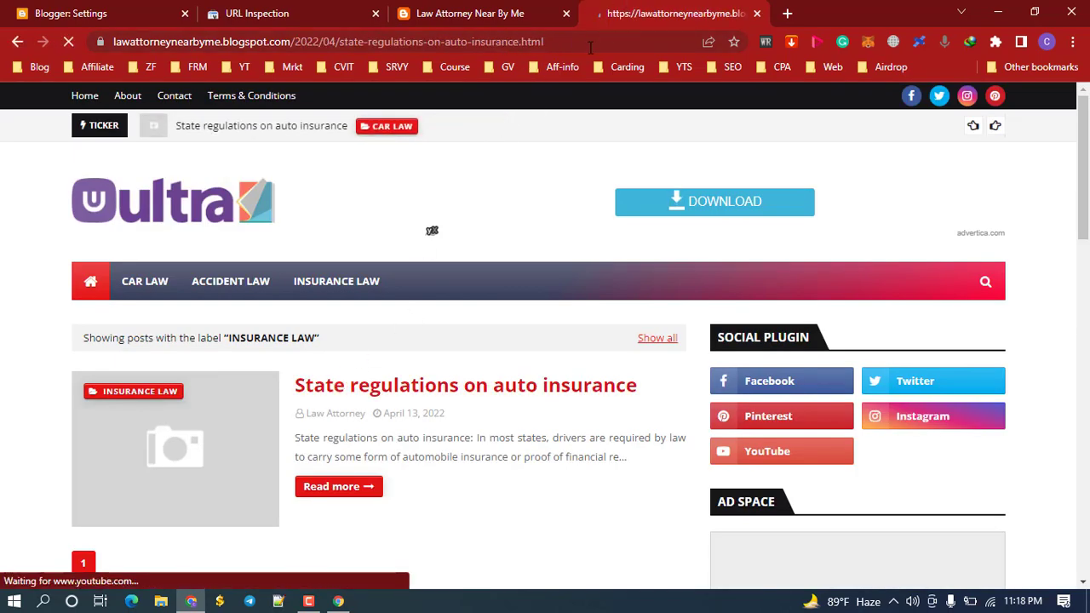
left_click(557, 49)
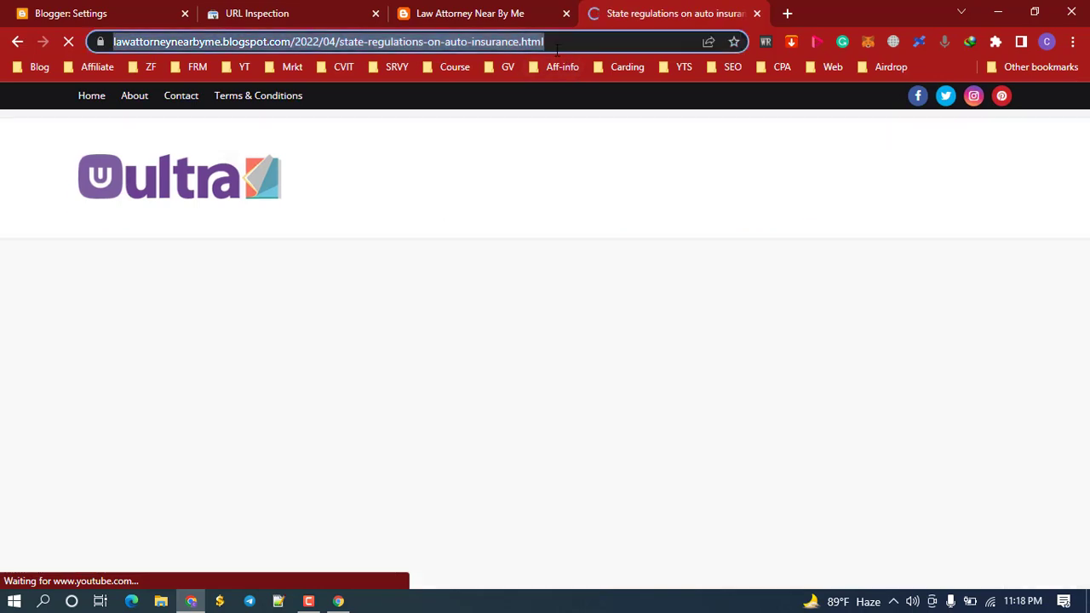
Return to Search Console, look through the homepage's live test results, and switch back to the Google Index result
left_click(286, 10)
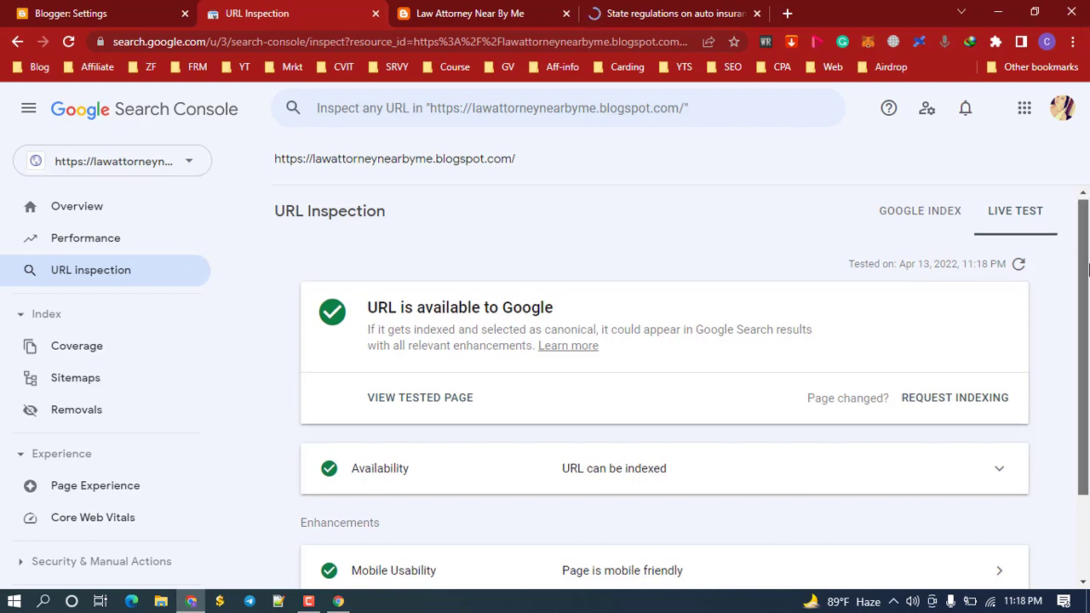
left_click_drag(1088, 258, 1086, 273)
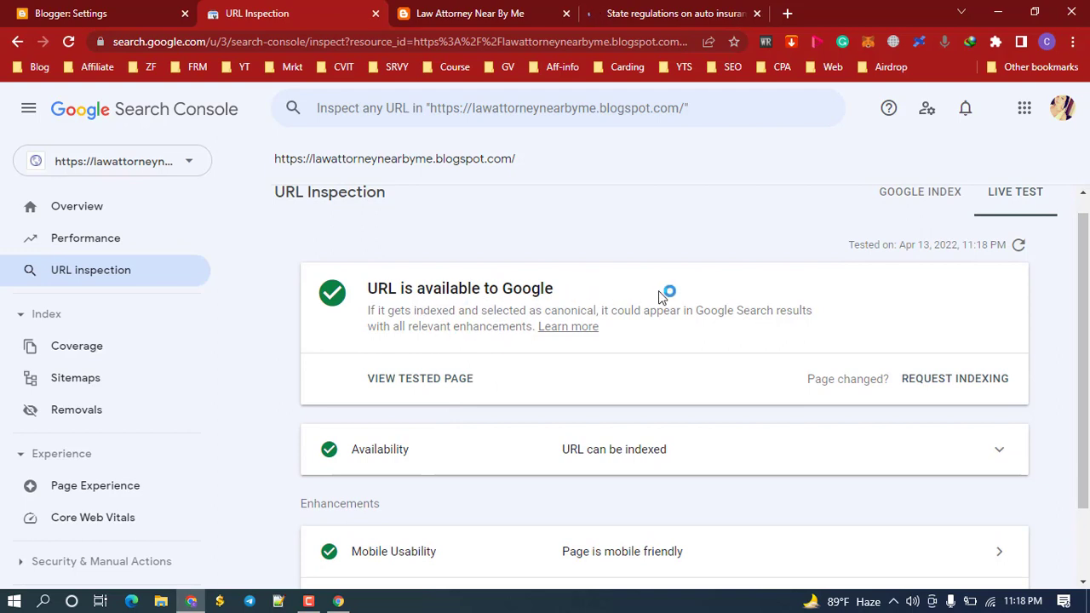
left_click_drag(1087, 326, 1087, 360)
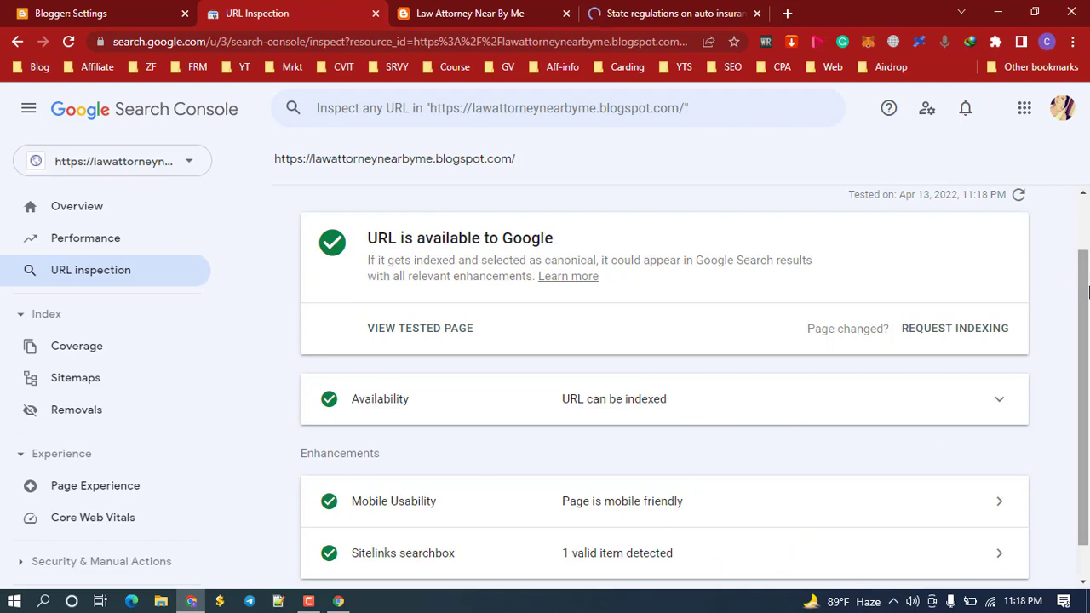
left_click_drag(1087, 292, 1049, 145)
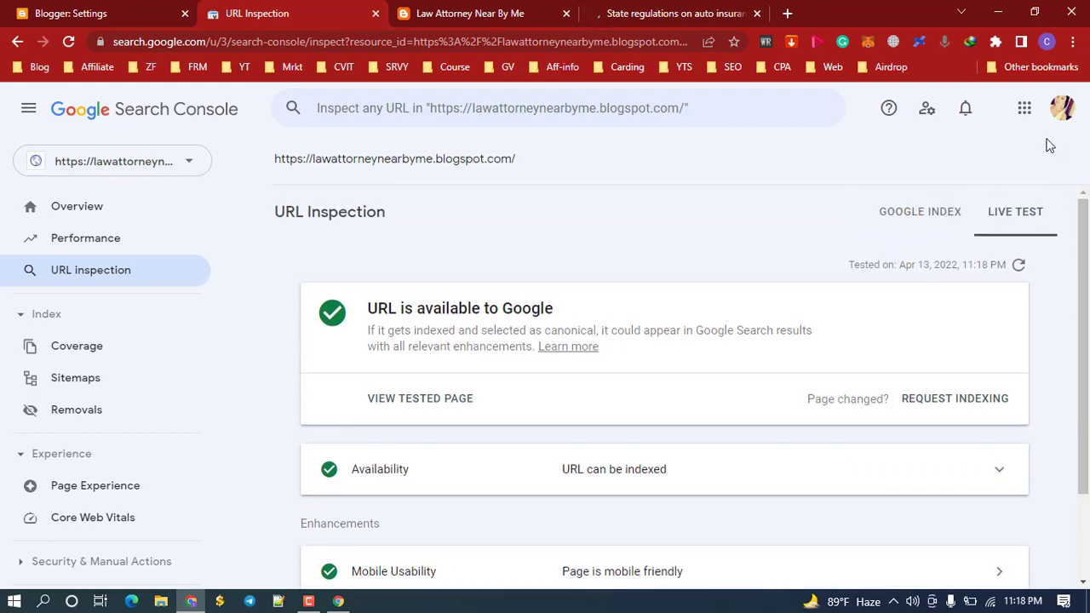
left_click(903, 212)
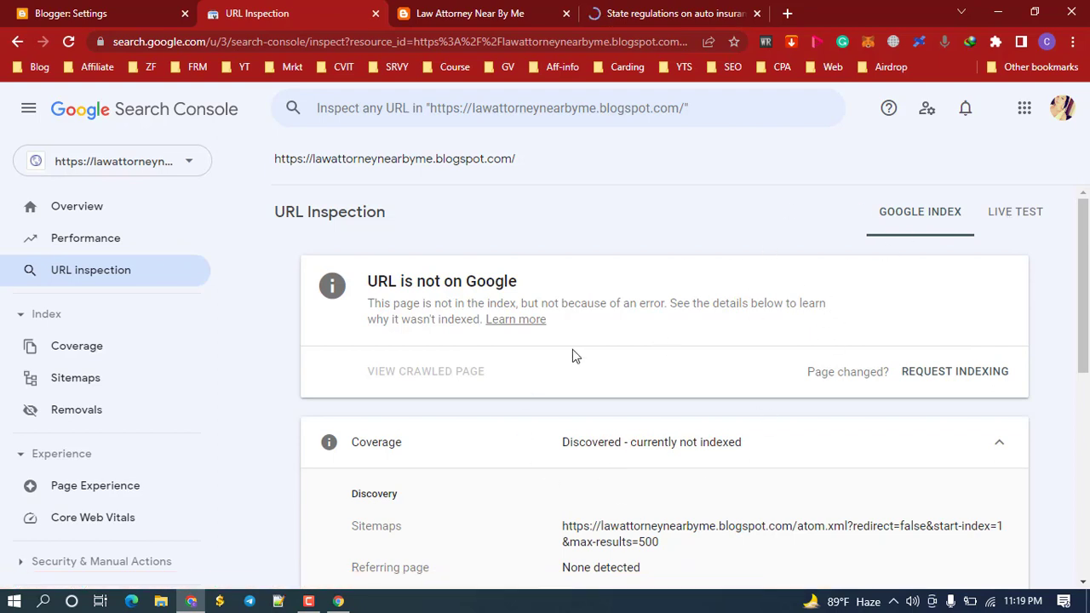
Look through the Overview, Performance and Coverage reports, dismissing the Mobile First Indexing notice
left_click(68, 208)
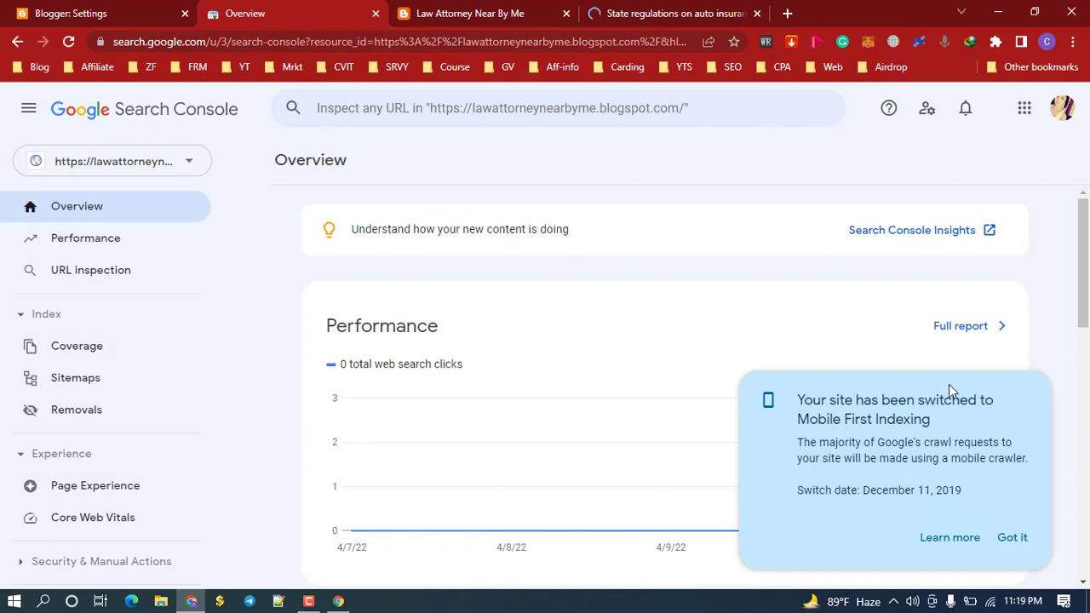
left_click(1012, 538)
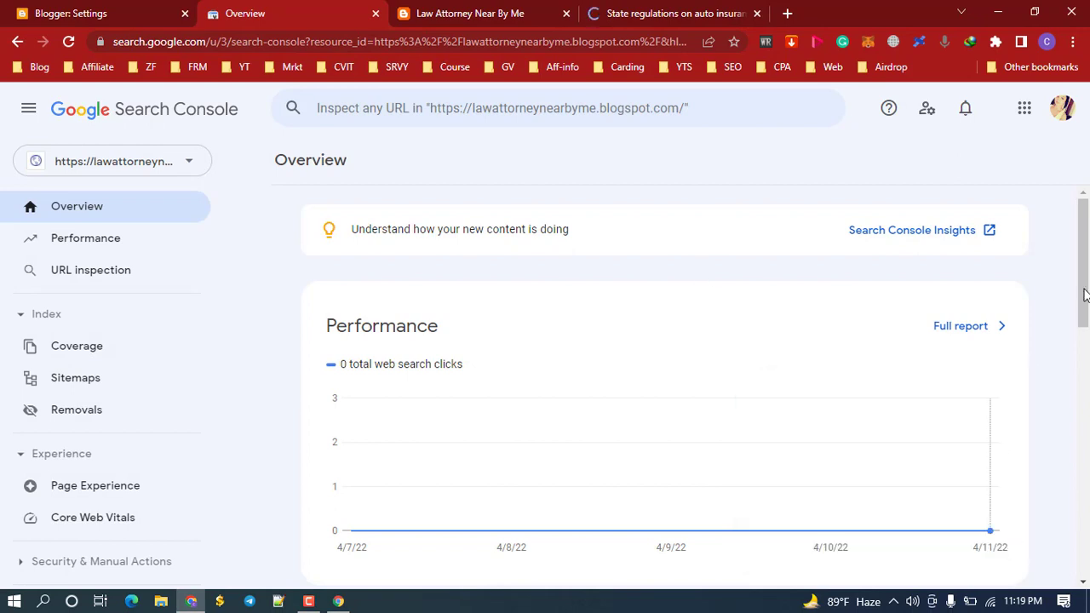
left_click_drag(1086, 294, 1037, 245)
left_click(99, 248)
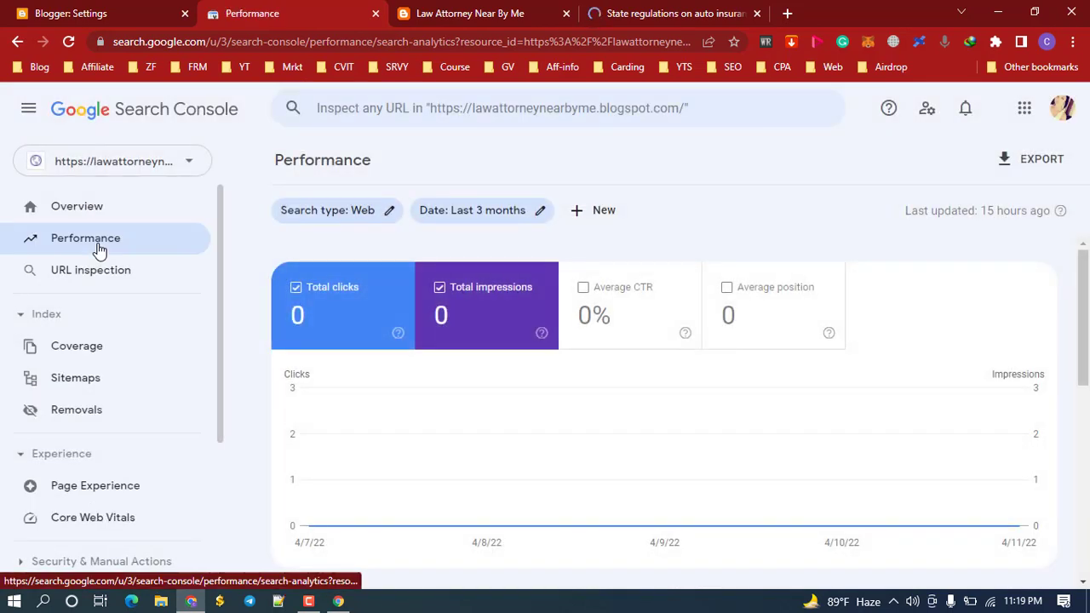
left_click(78, 348)
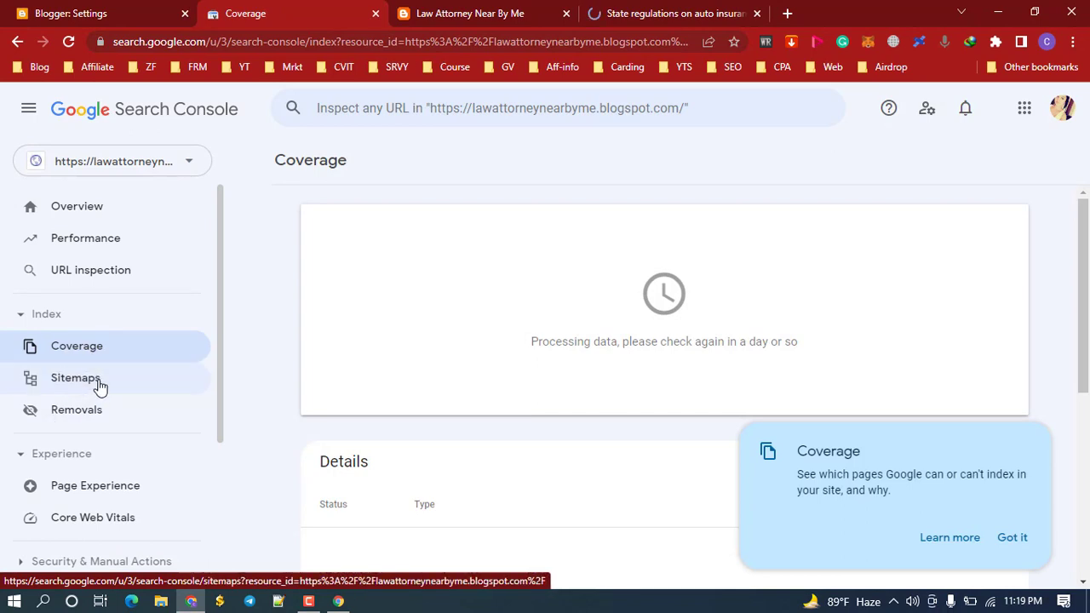
Close Search Console and return to the Blogger settings
left_click(377, 15)
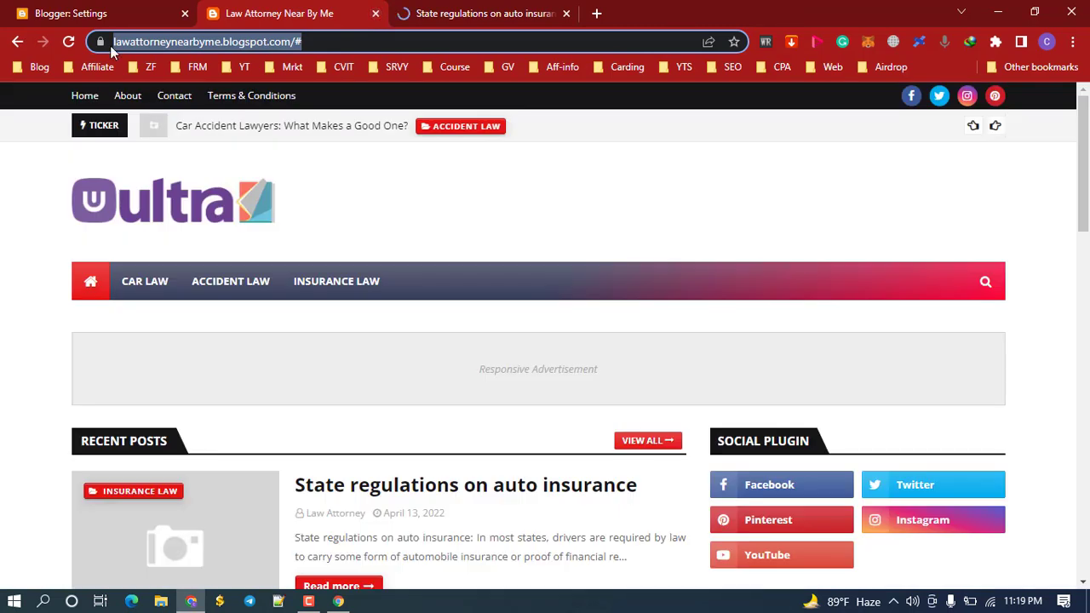
left_click(71, 8)
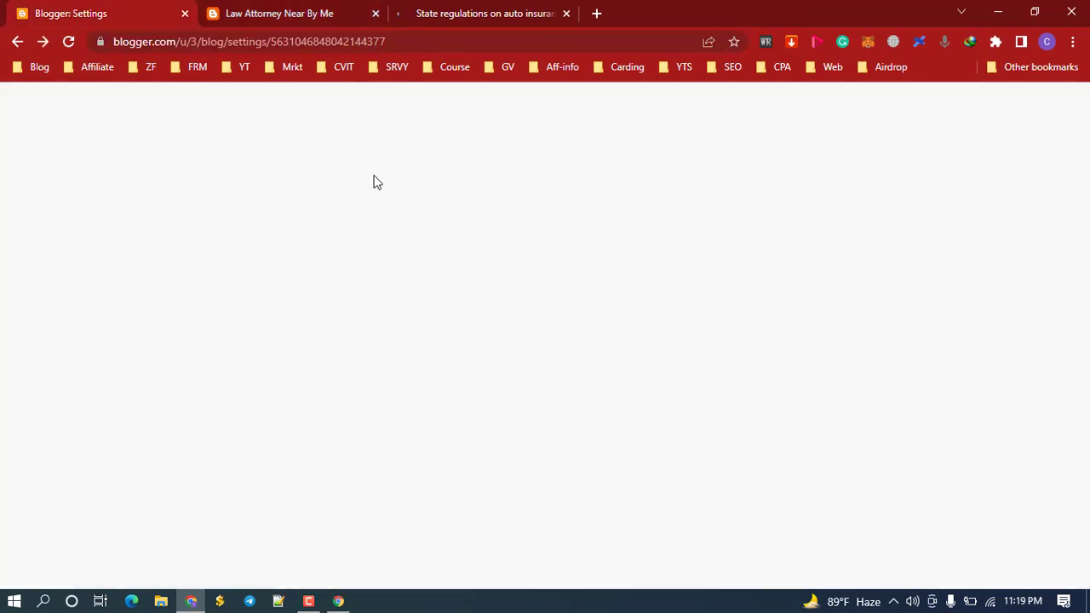